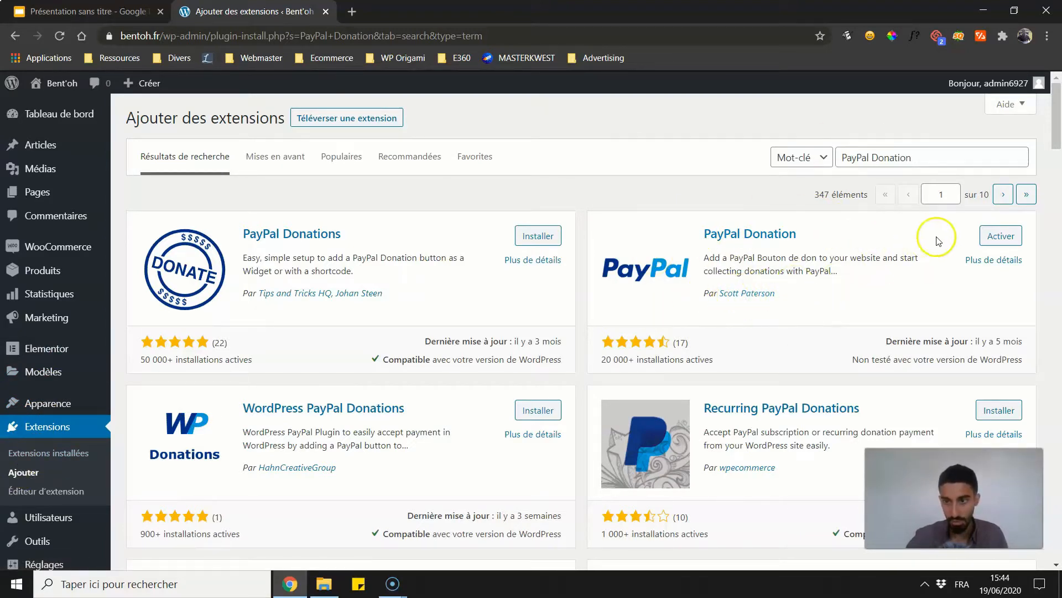
- Activate the PayPal Donation extension and open its donations list and its buttons list
click(997, 242)
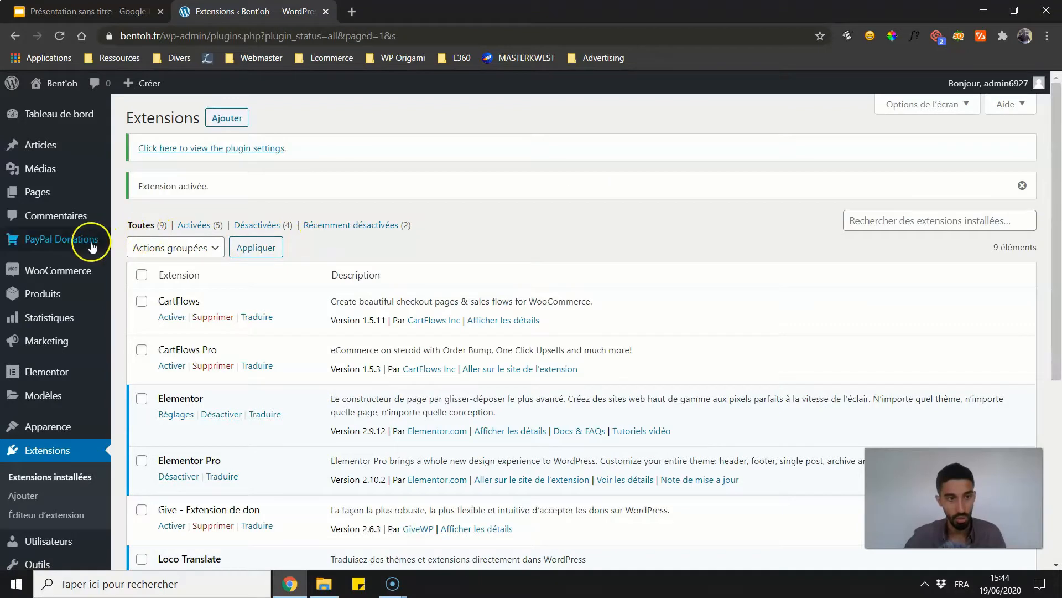
mouse_move(77, 240)
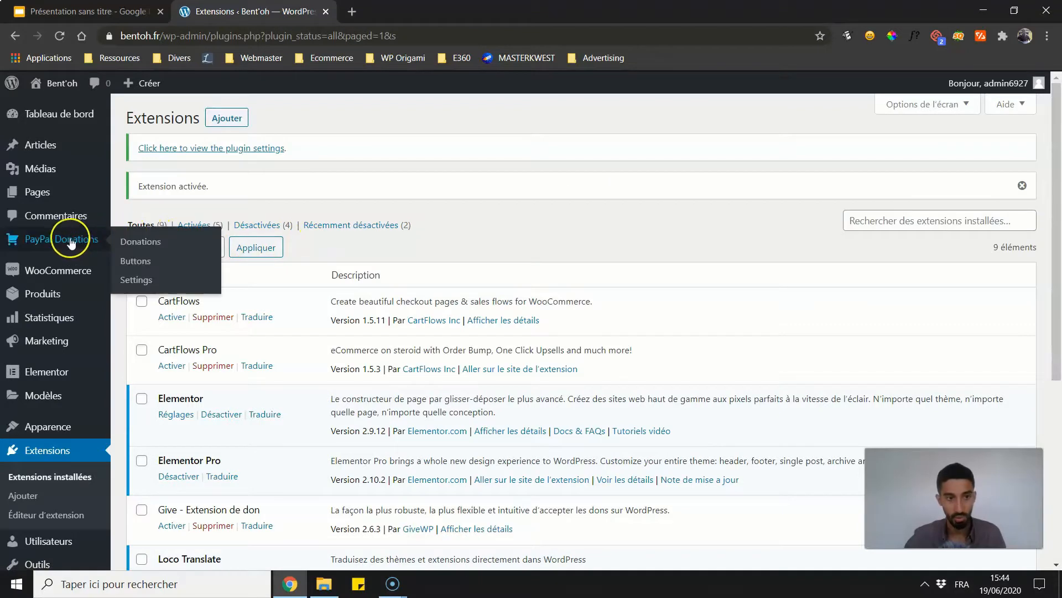
click(32, 242)
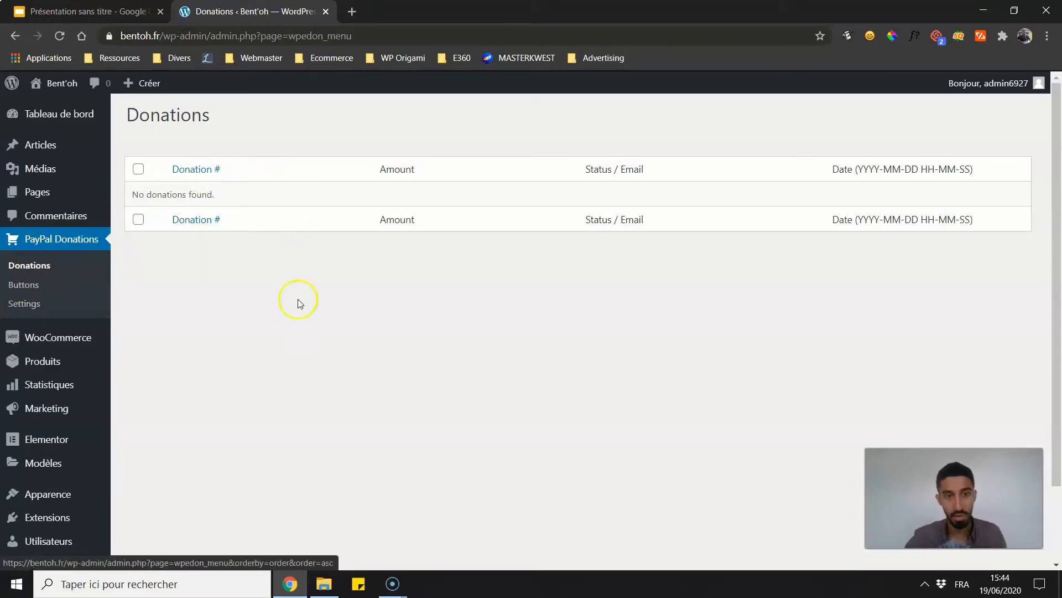
click(36, 291)
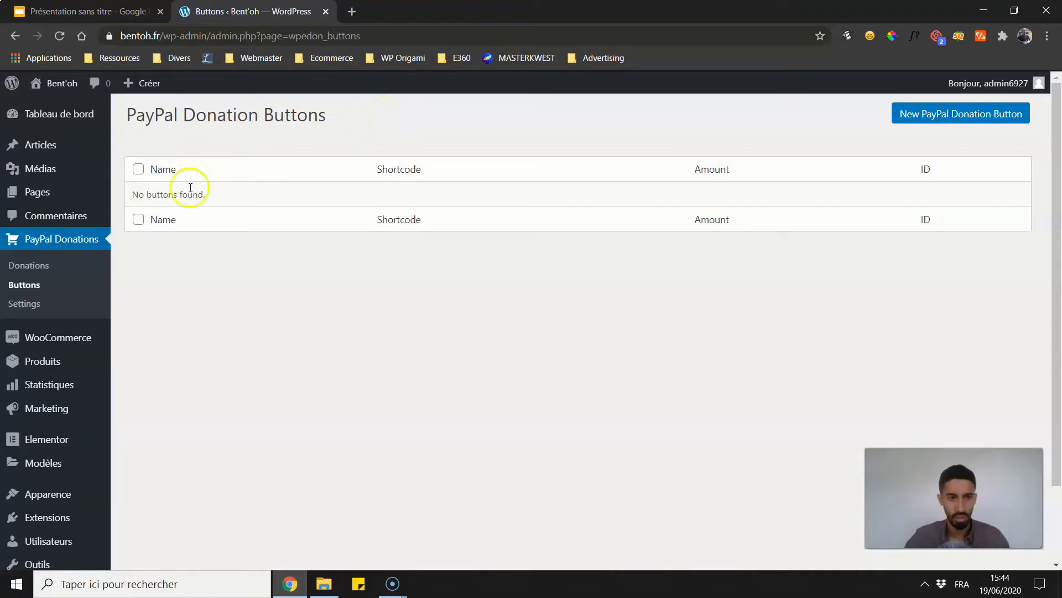
- In the PayPal Donation settings, set the language to French and the currency to Euro - EUR
click(25, 303)
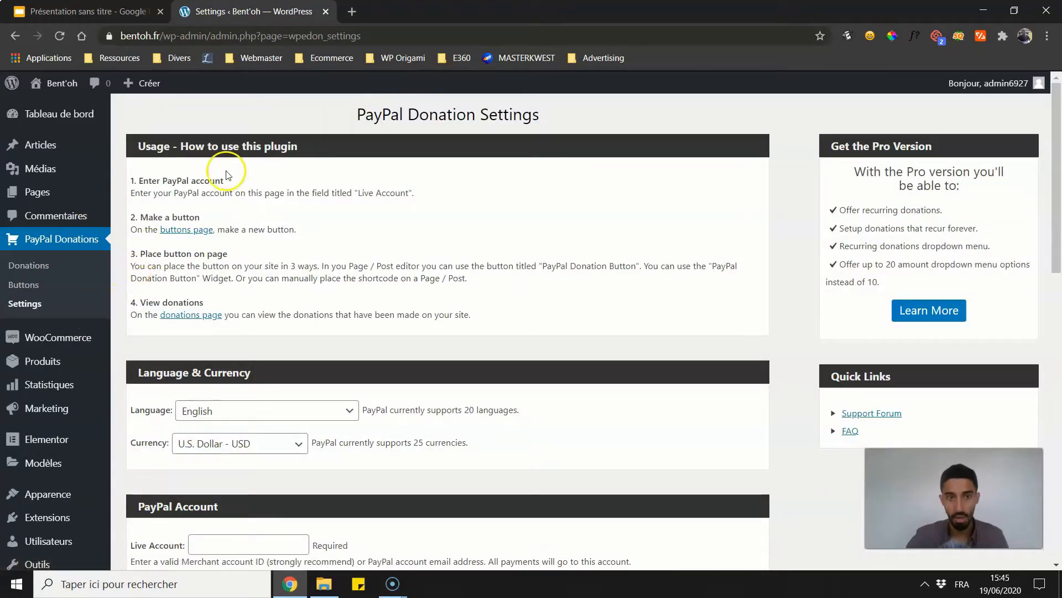
scroll(159, 260, down, 3)
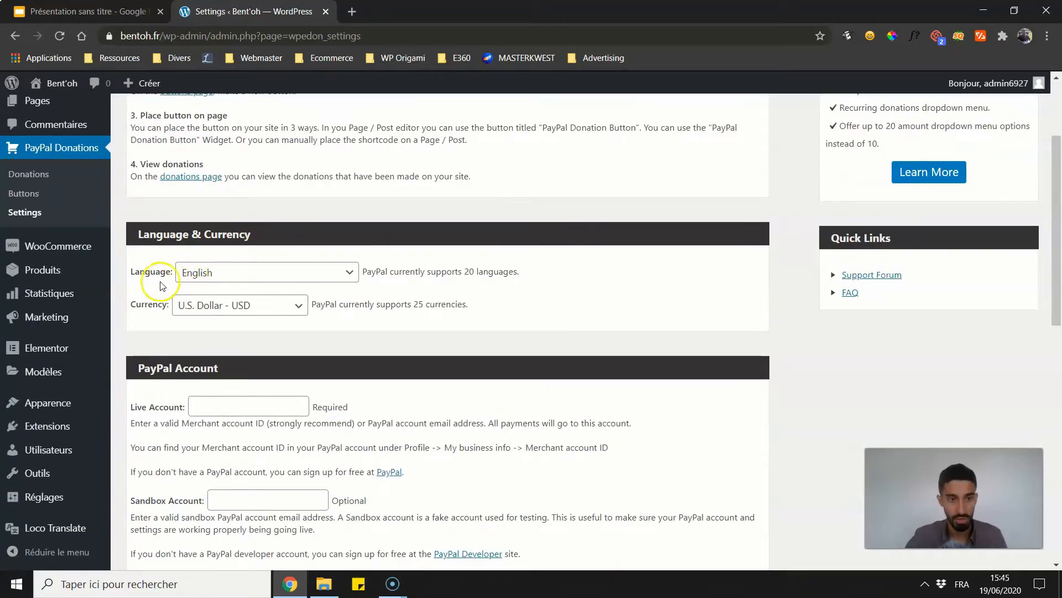
click(223, 274)
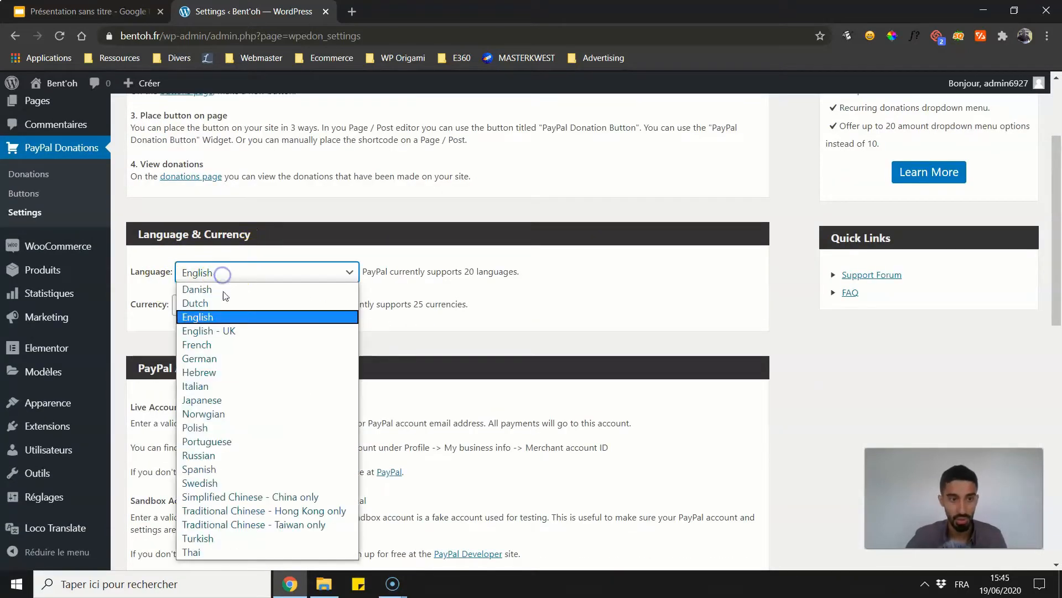
click(211, 344)
click(198, 306)
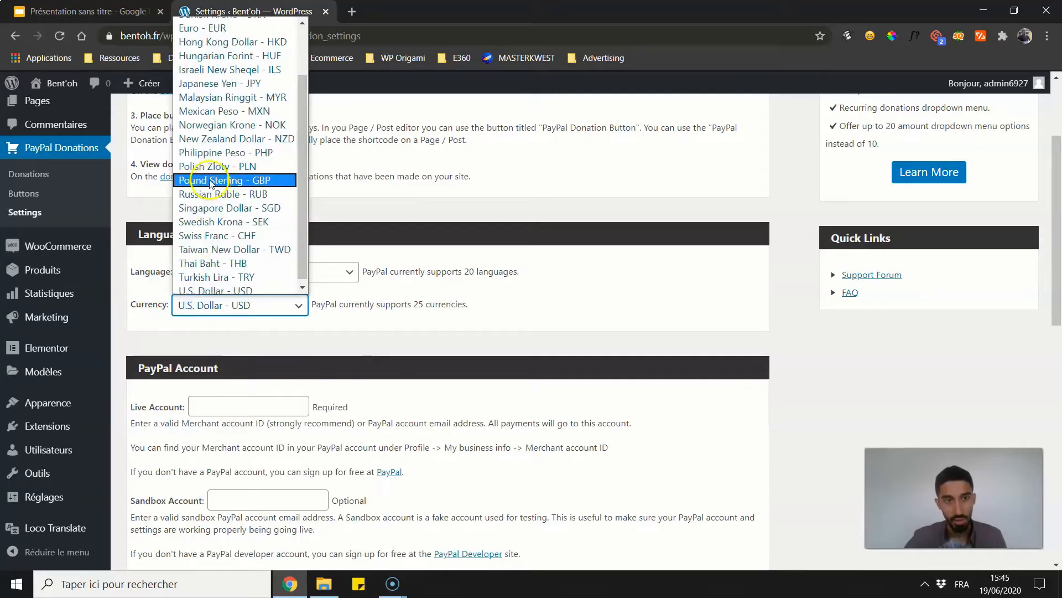
scroll(215, 111, up, 2)
click(217, 94)
- Fill in the required Live Account field with the PayPal account's e-mail address
scroll(166, 310, down, 1)
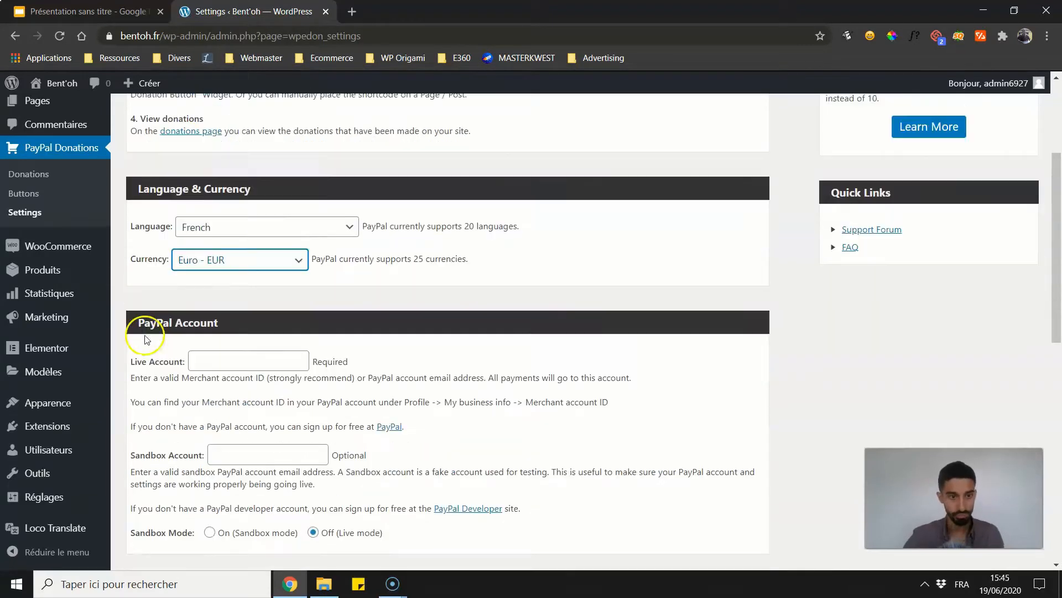
click(197, 333)
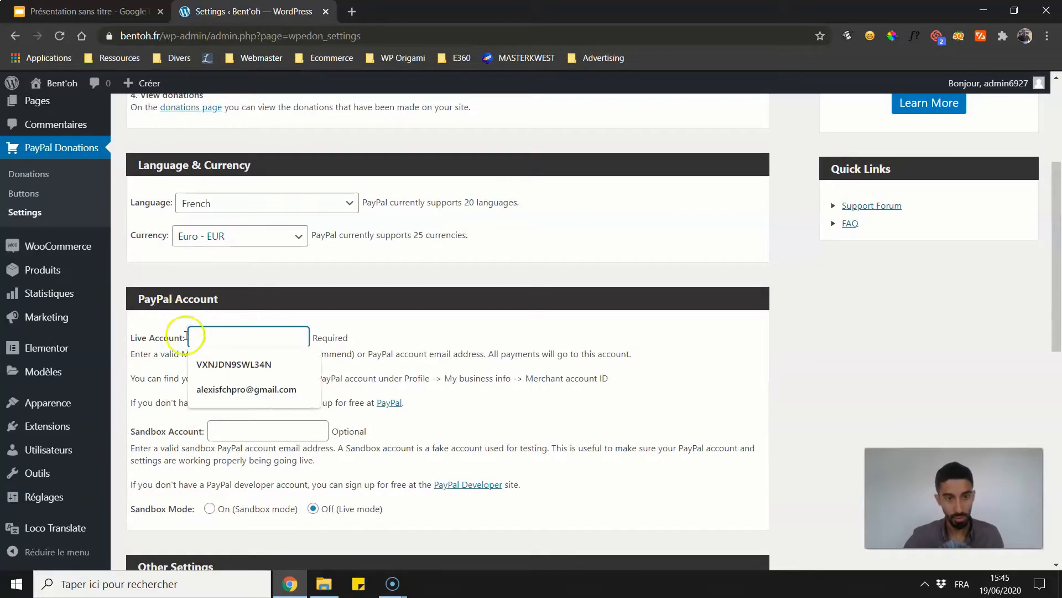
click(236, 390)
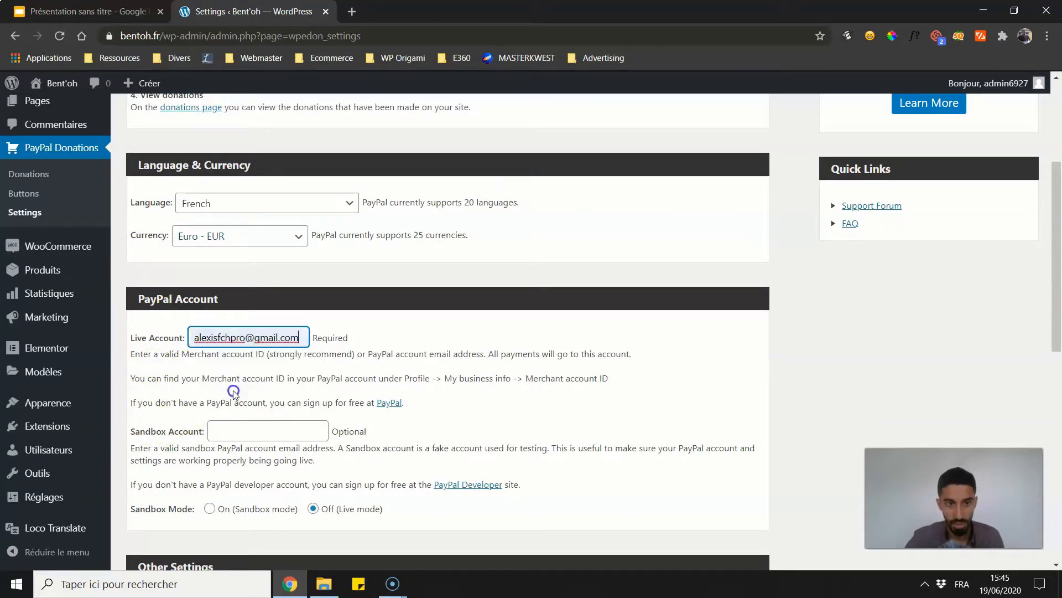
click(394, 328)
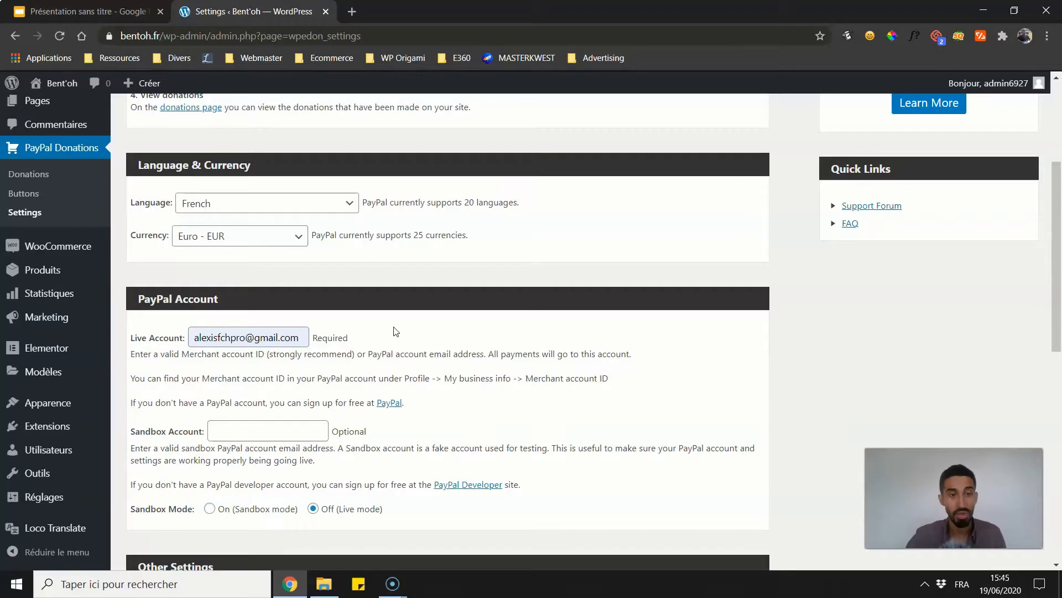
- Look over the sandbox account, button style and redirect options, and save the plugin settings
scroll(321, 290, down, 1)
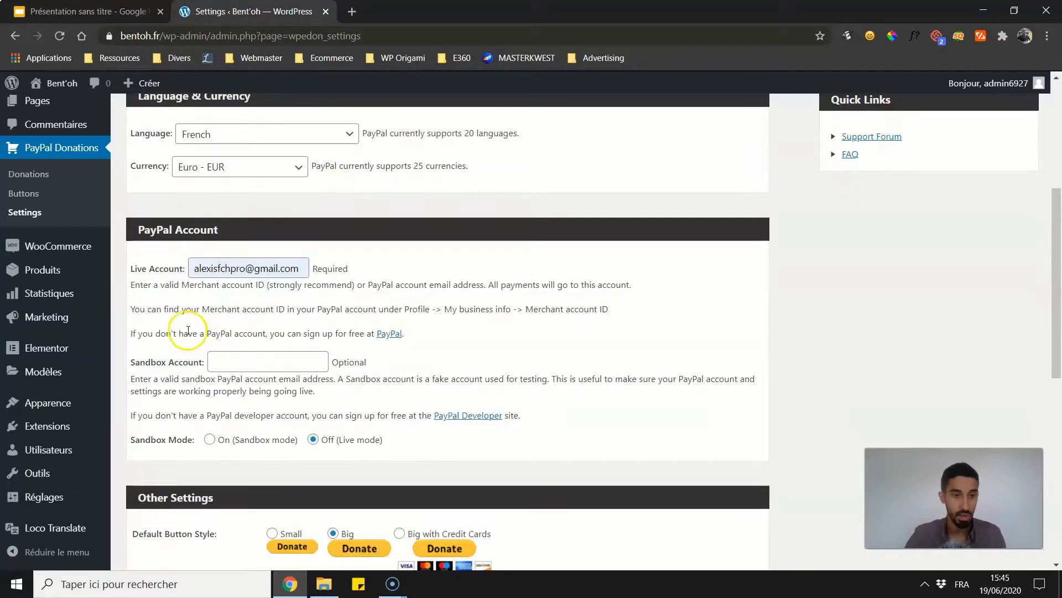
drag(132, 364, 179, 363)
click(181, 363)
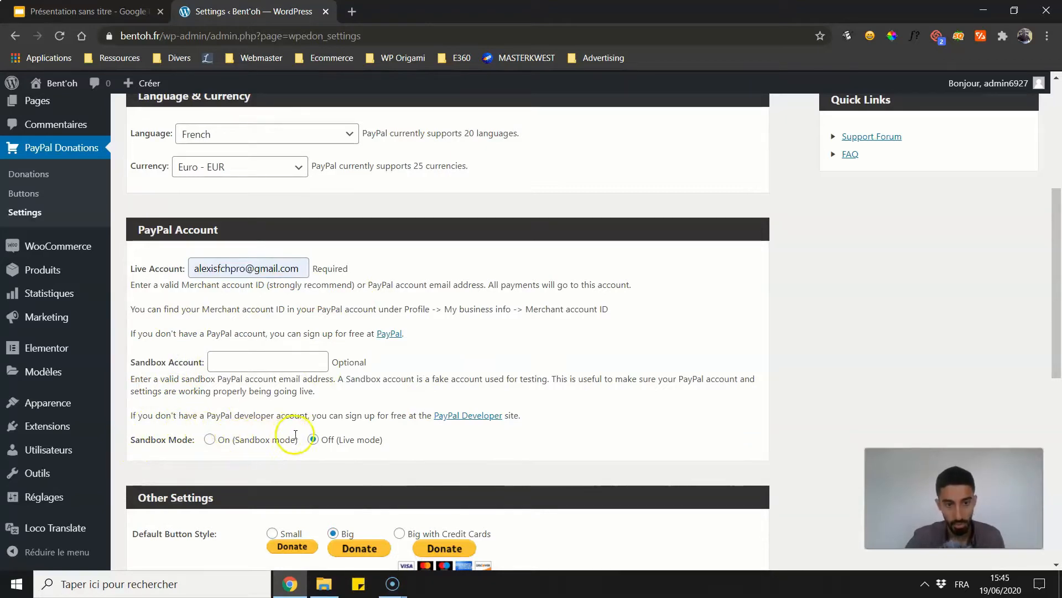
scroll(219, 281, down, 1)
scroll(218, 285, down, 4)
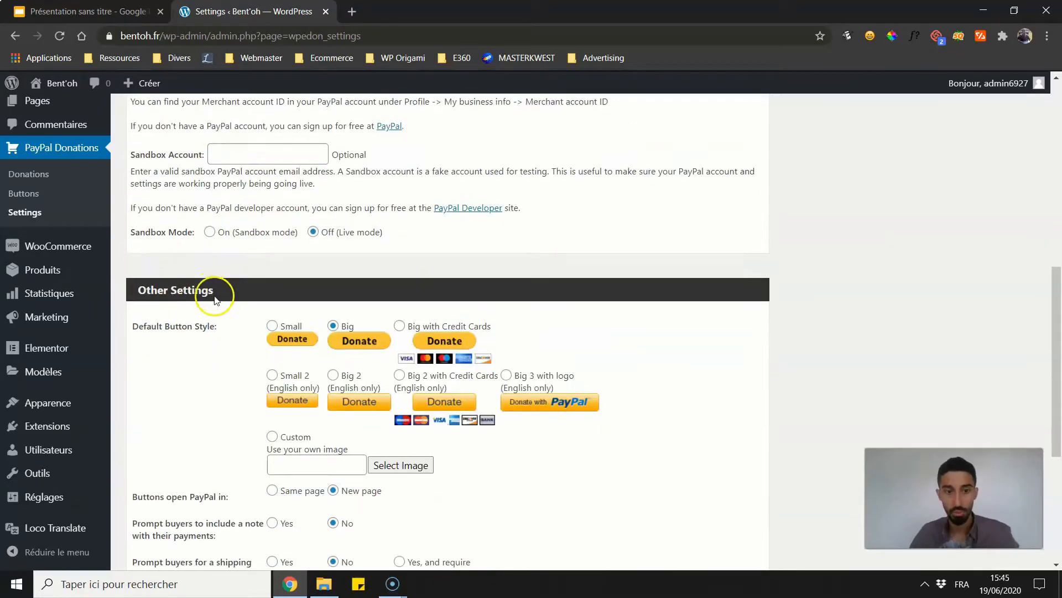
scroll(410, 260, down, 4)
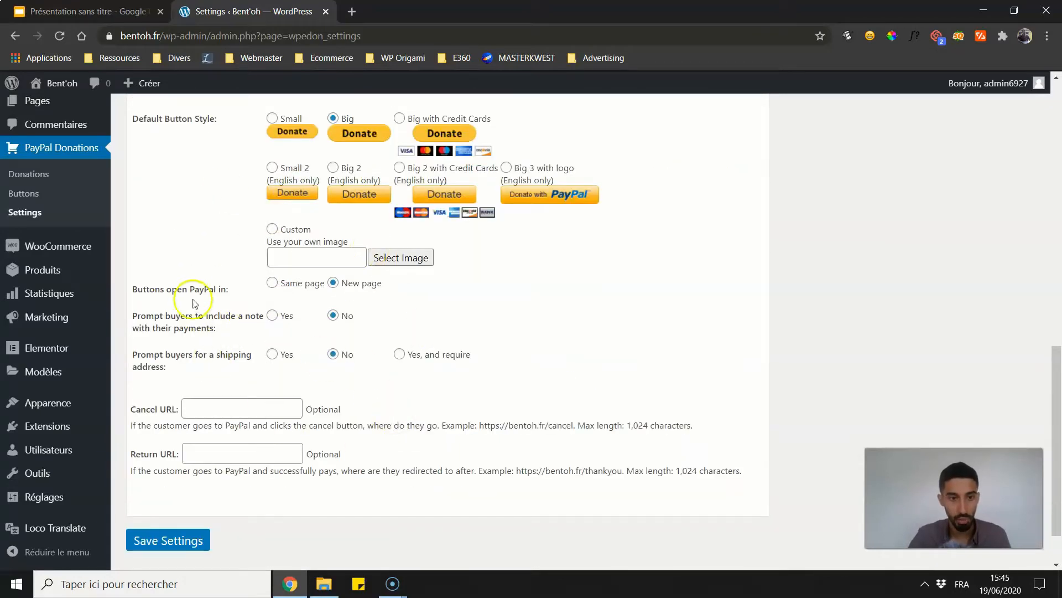
scroll(191, 293, up, 1)
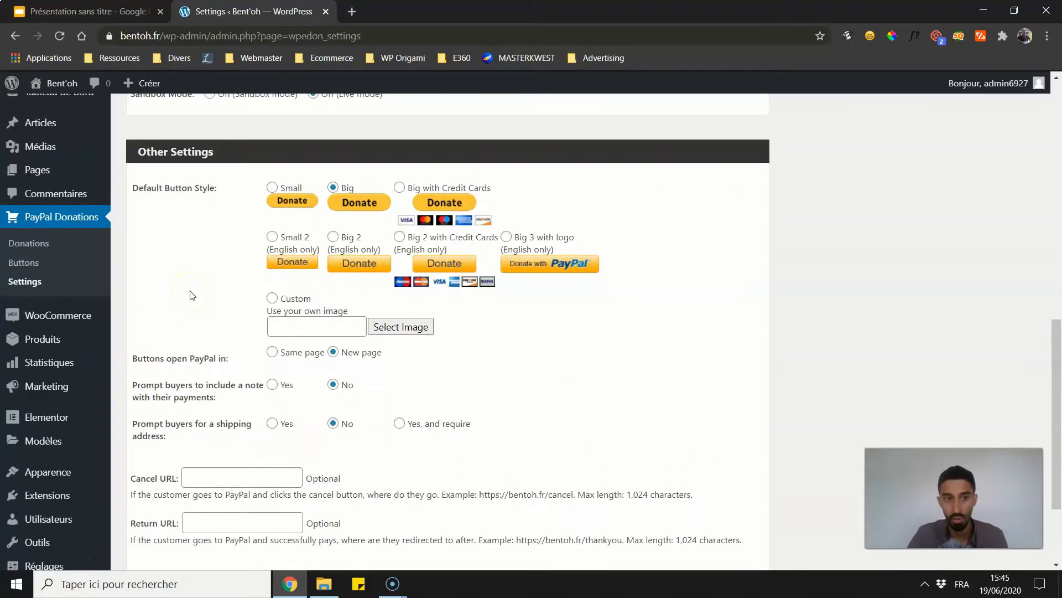
scroll(191, 295, down, 2)
click(177, 479)
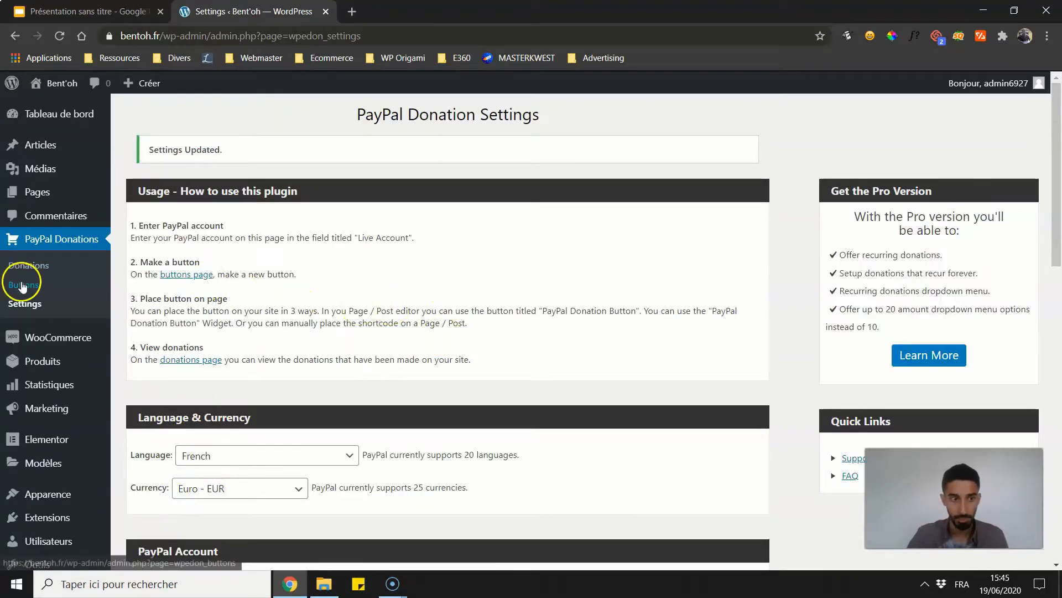
- Start a new PayPal donation button with the purpose "Nous supporter pendant la crise"
click(27, 285)
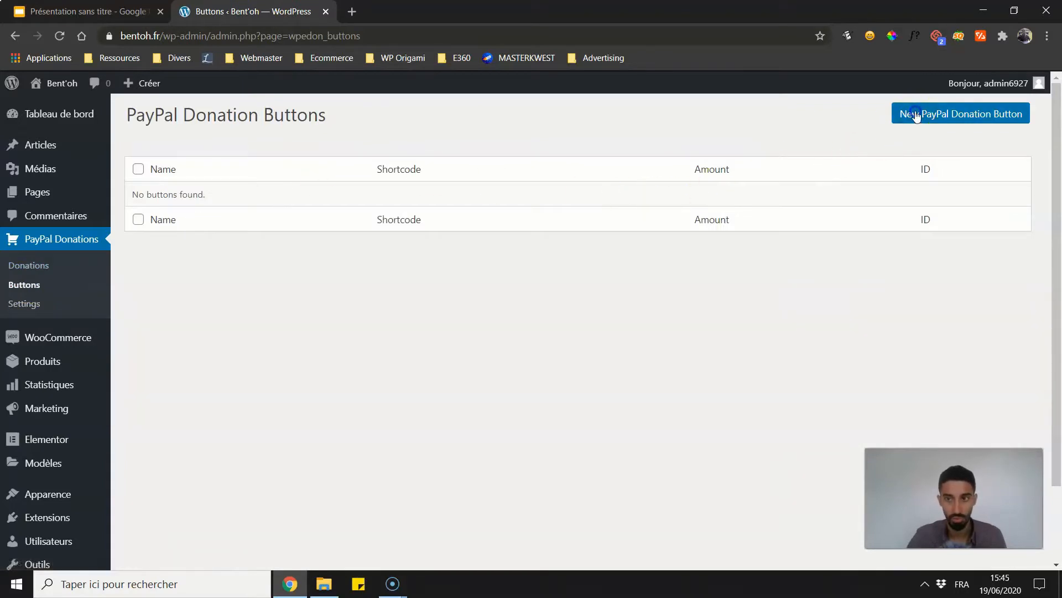
click(916, 114)
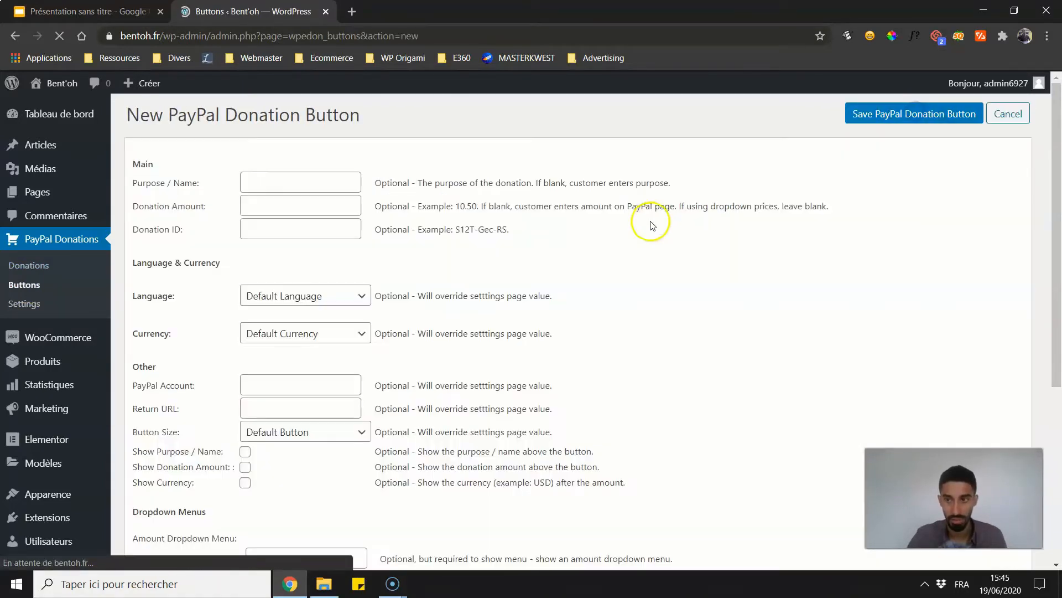
click(318, 176)
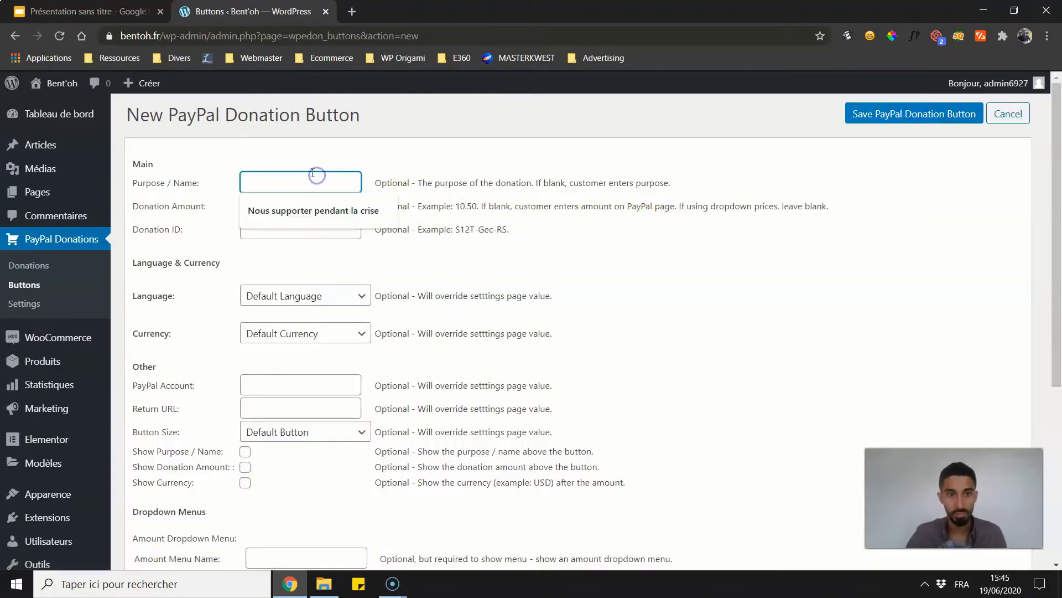
click(250, 213)
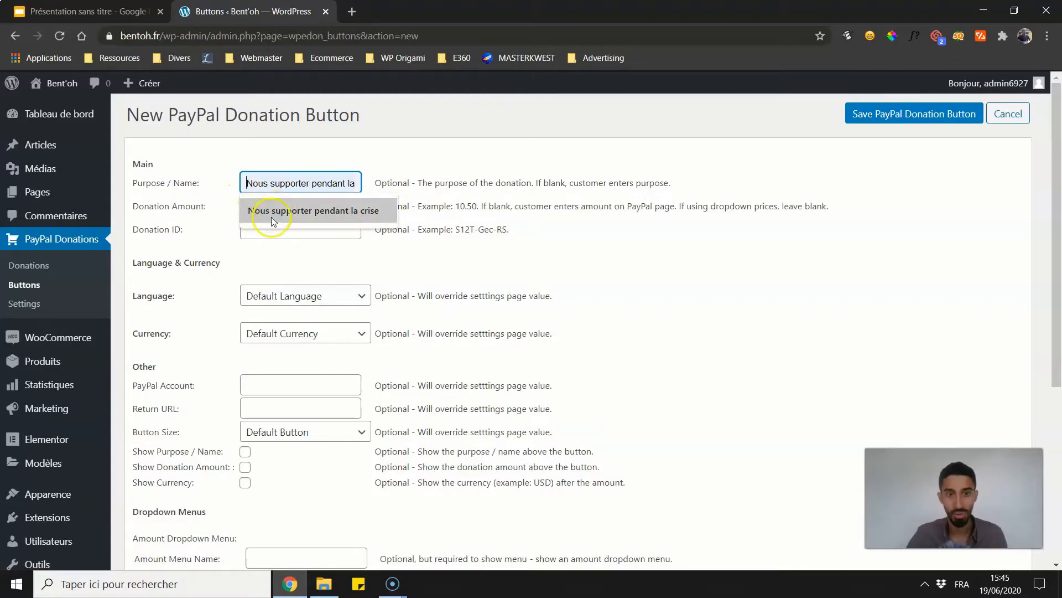
click(271, 215)
drag(292, 183, 430, 162)
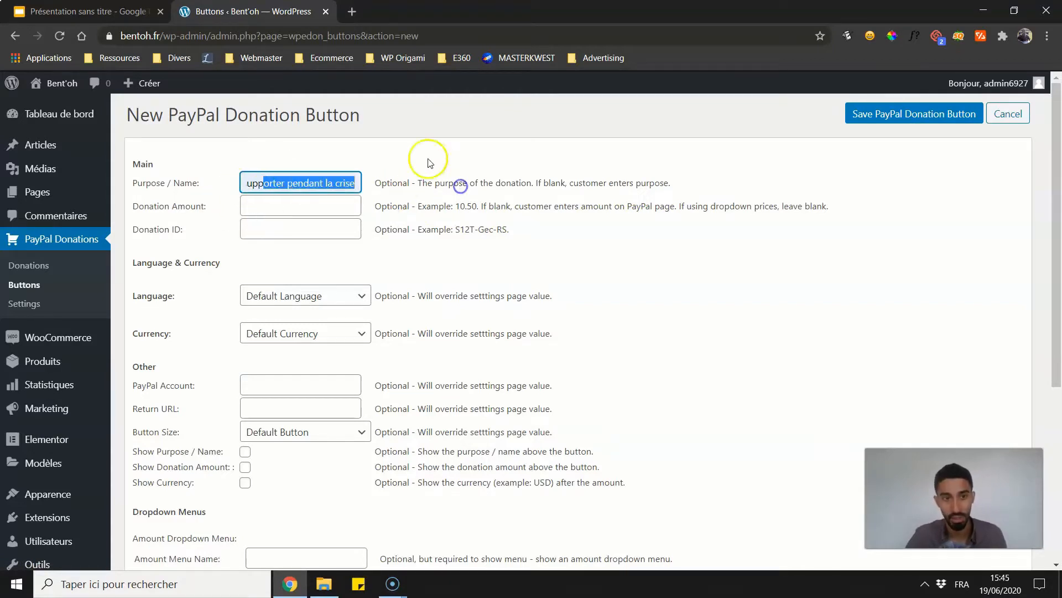
click(407, 148)
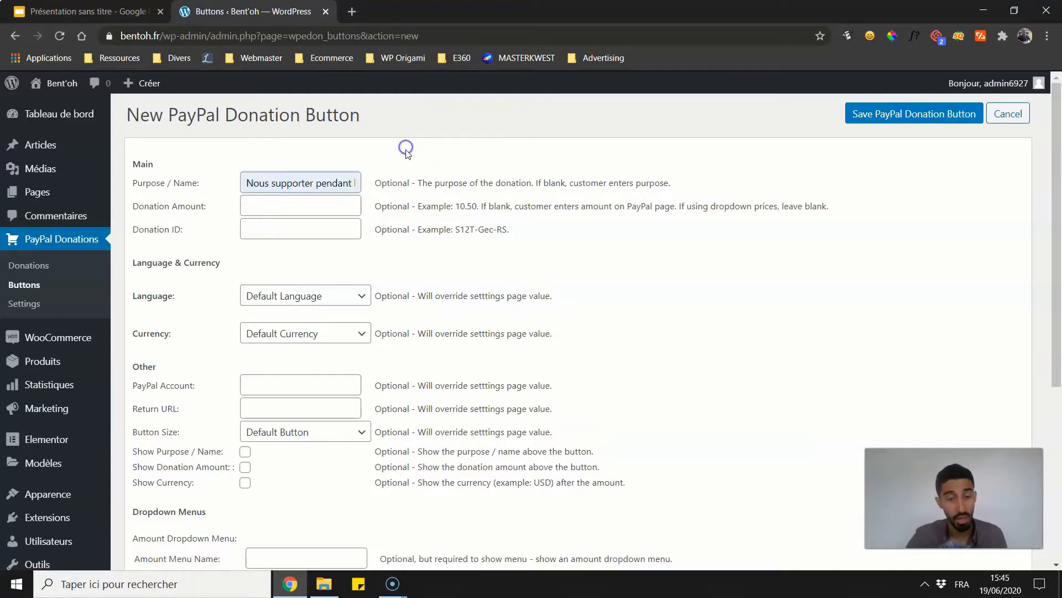
- Set the new button's donation amount to 5
click(247, 207)
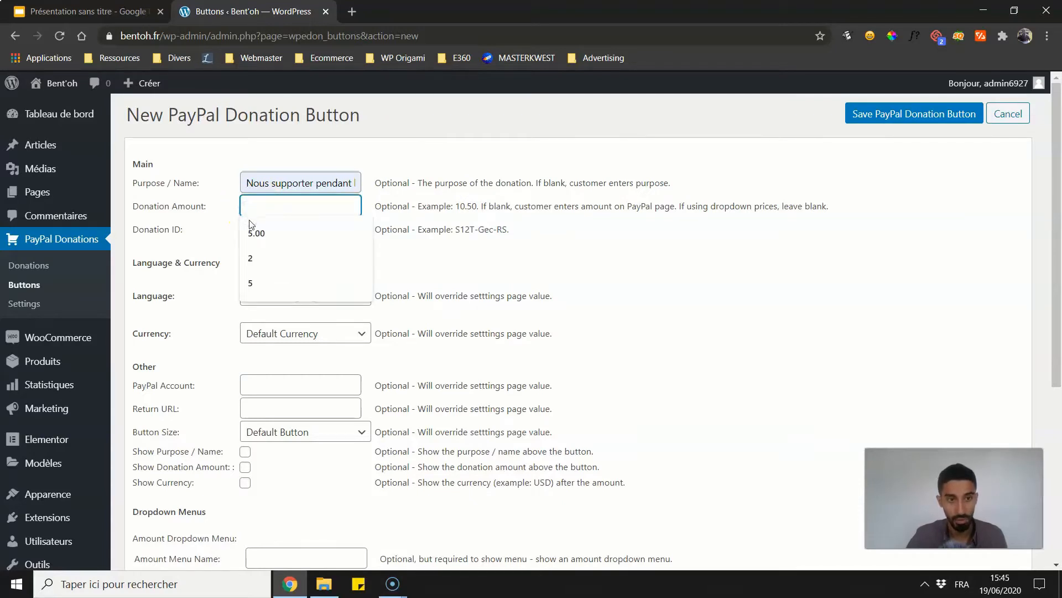
click(251, 283)
click(217, 214)
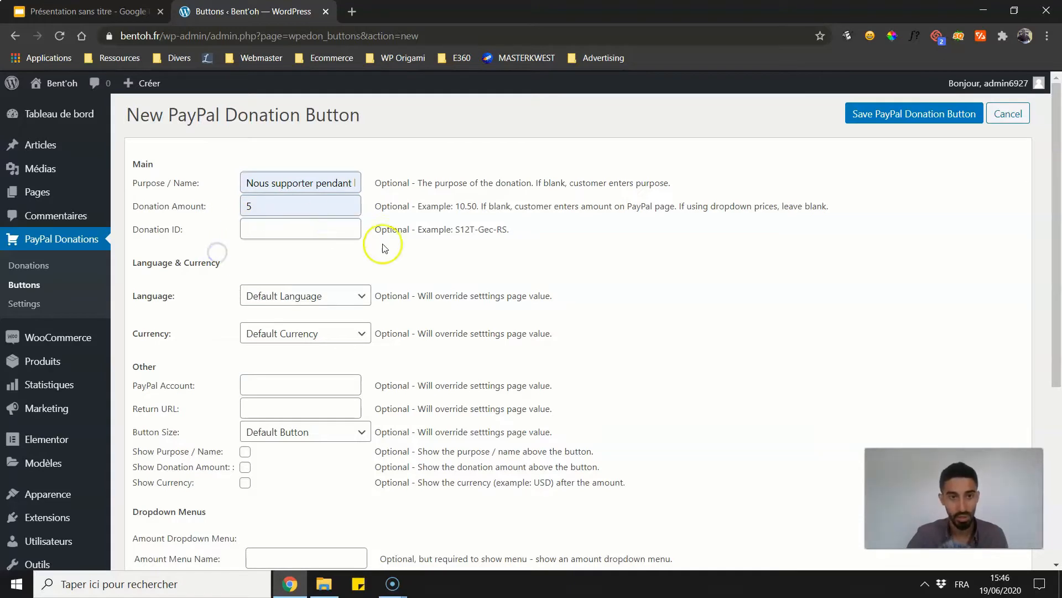
click(268, 206)
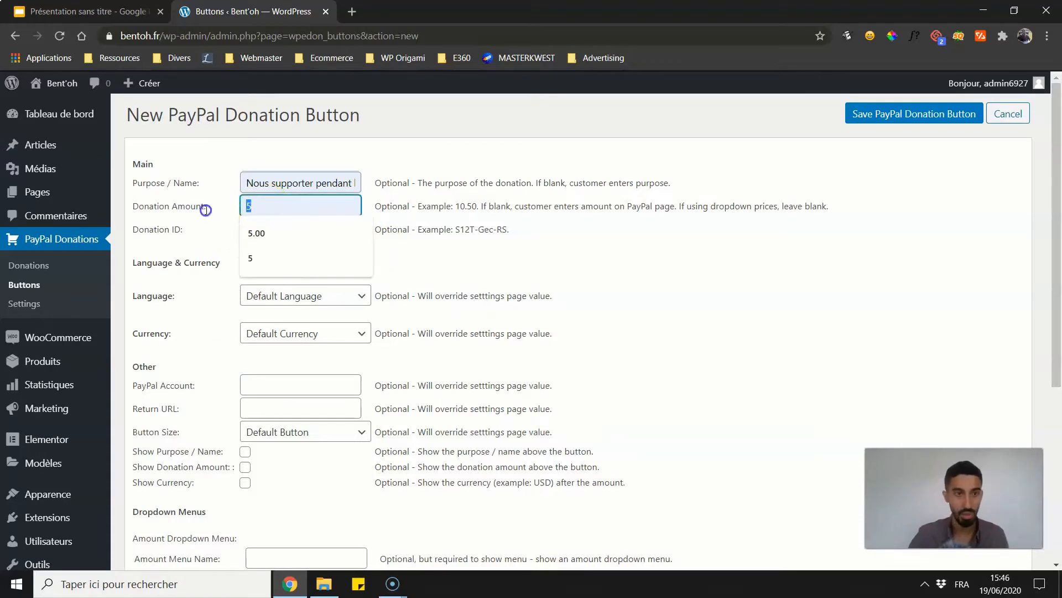
click(198, 219)
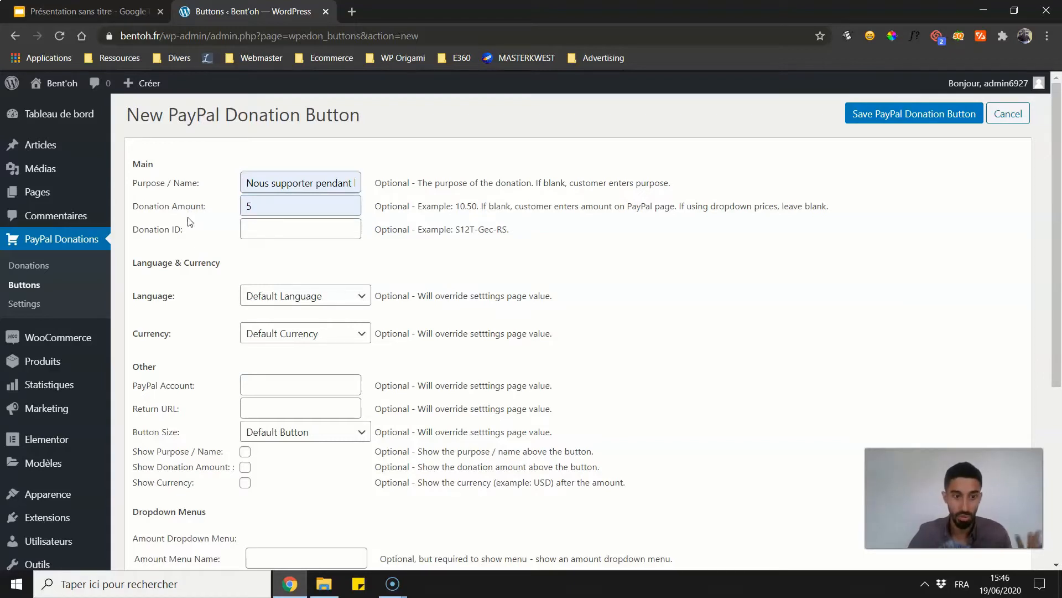
- Examine the new button's language choices and the note about overriding the settings page value
scroll(187, 219, down, 1)
click(264, 231)
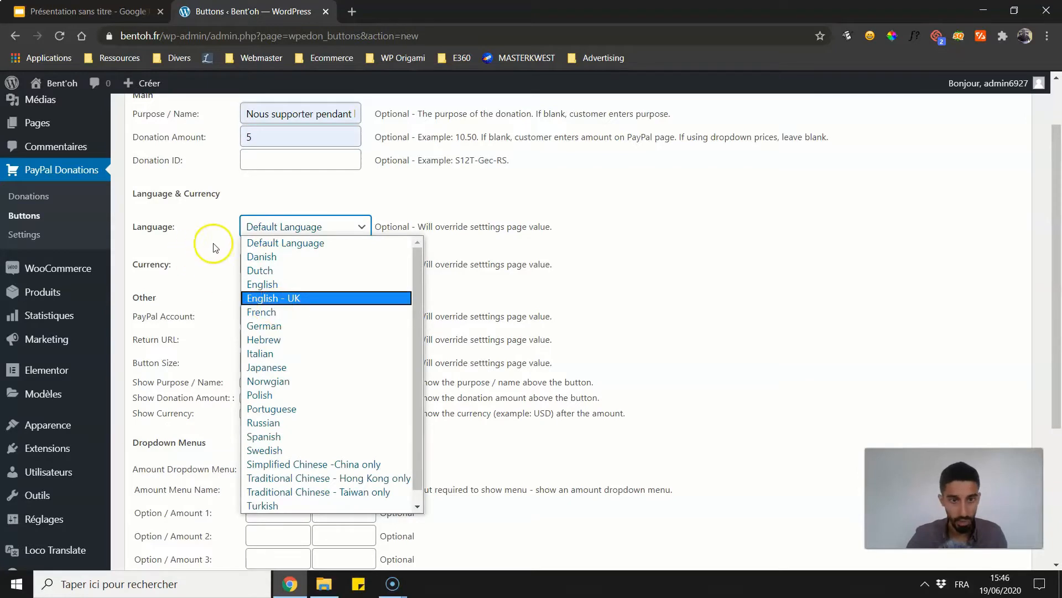
click(465, 211)
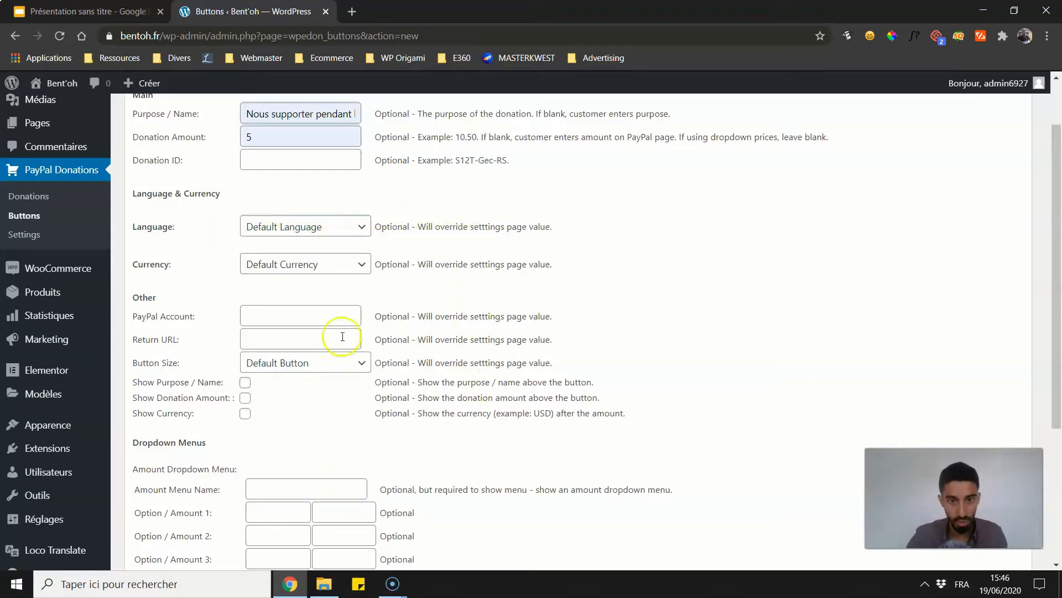
drag(420, 226, 542, 228)
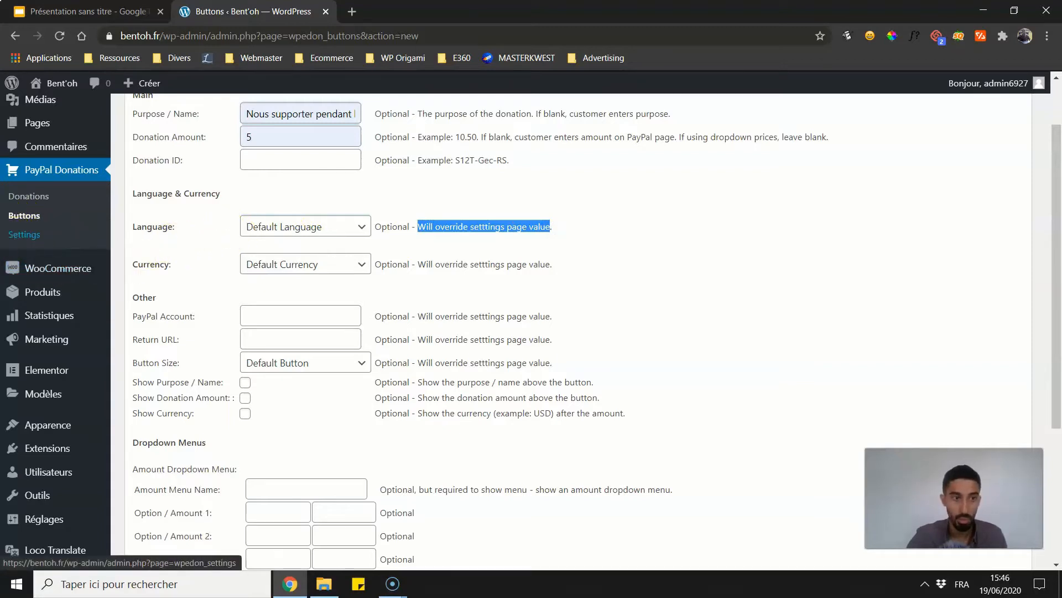
click(194, 240)
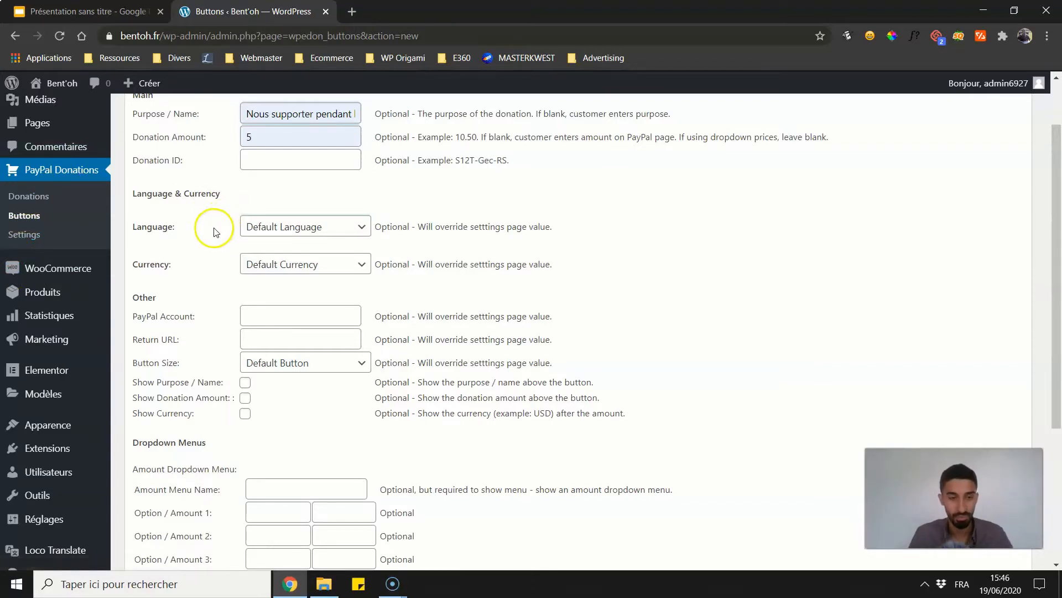
- Enable showing the purpose / name above the donation button
scroll(243, 208, down, 1)
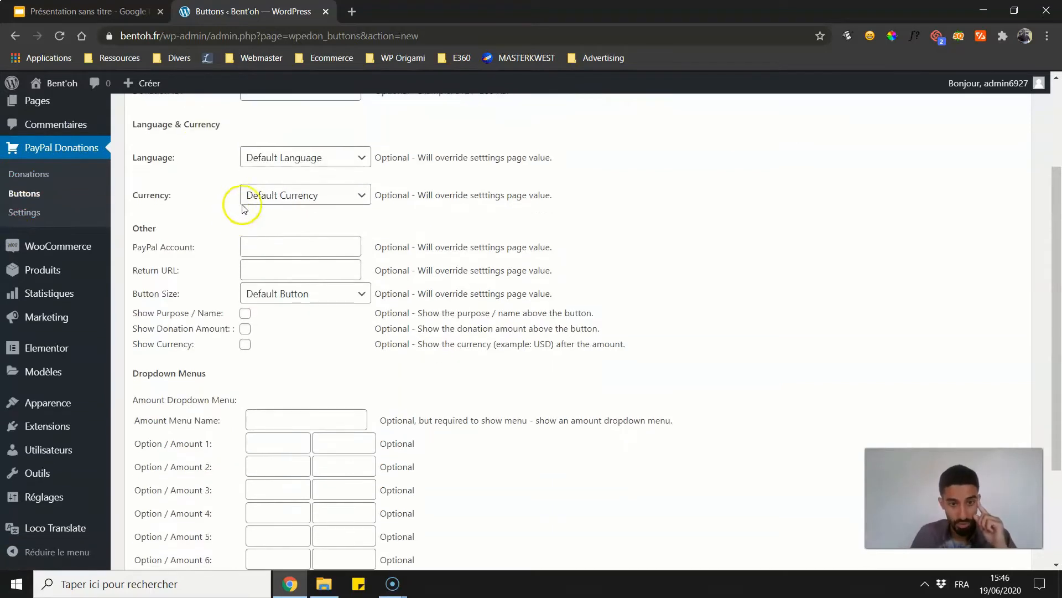
scroll(332, 266, down, 1)
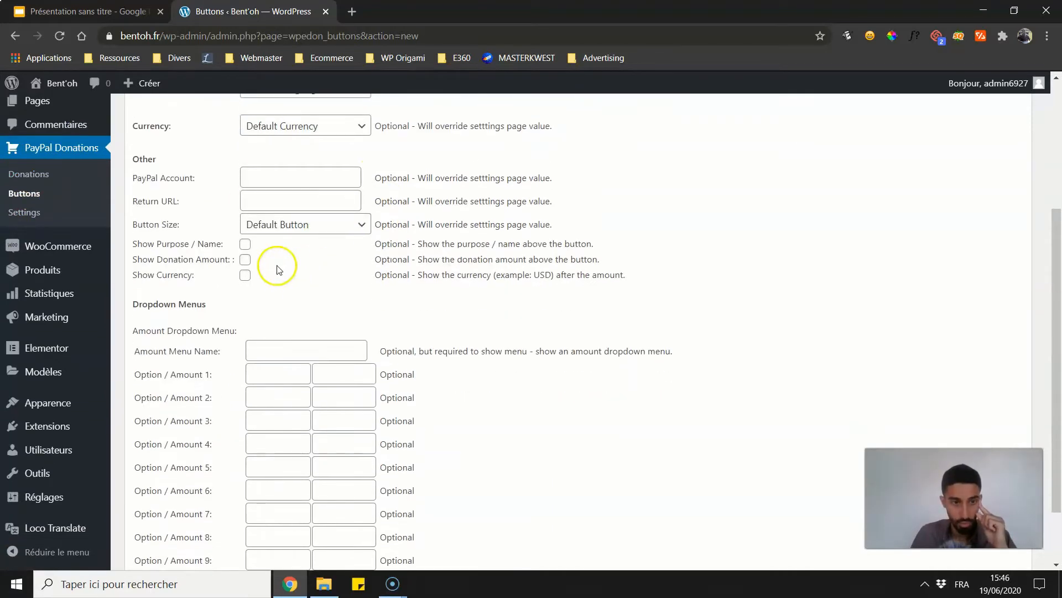
click(244, 246)
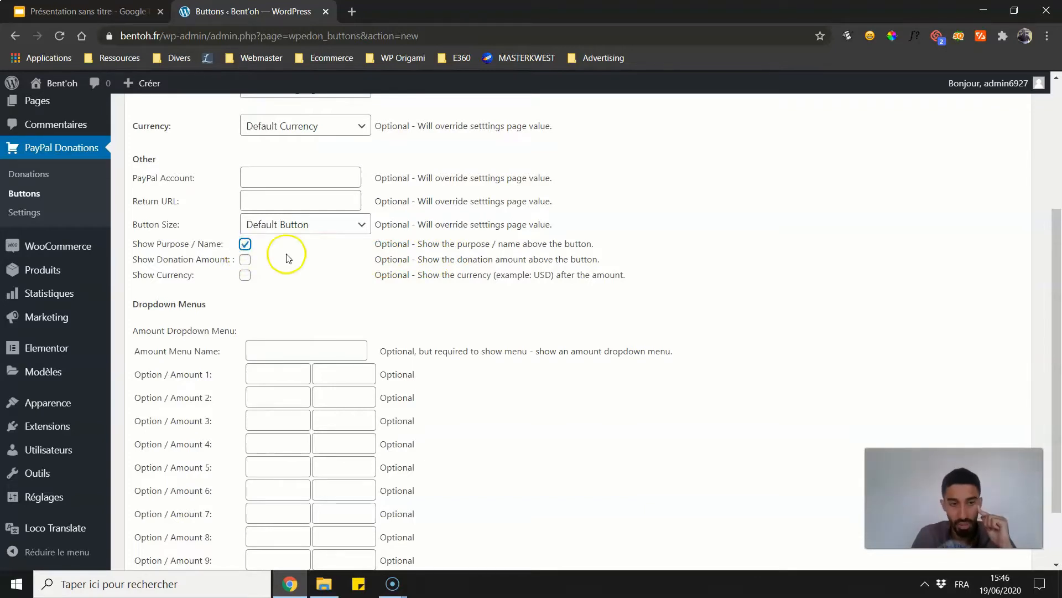
- Enable showing the donation amount and the currency with the new donation button
scroll(379, 332, up, 3)
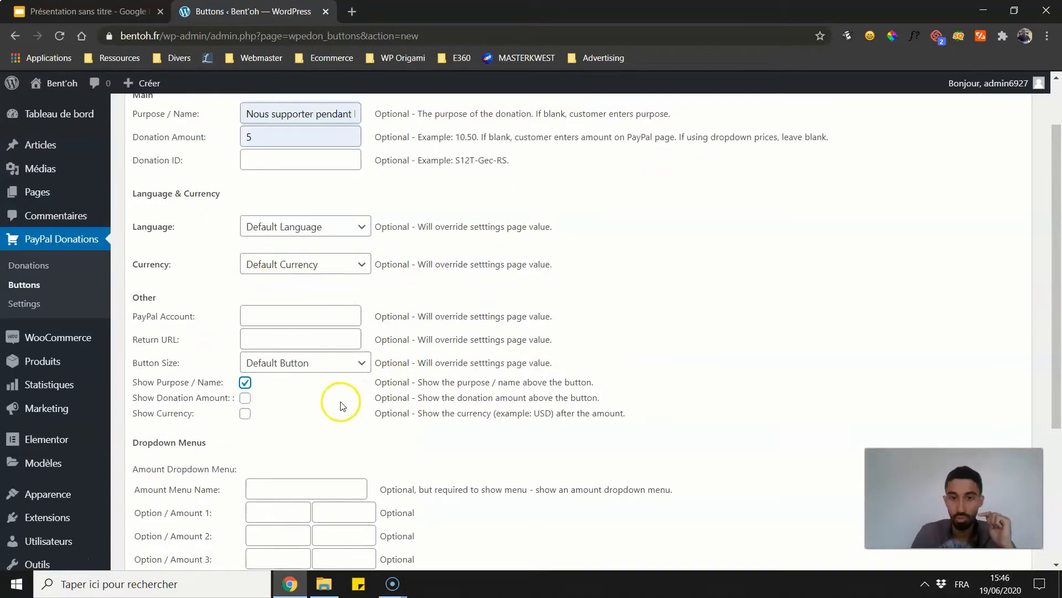
click(247, 399)
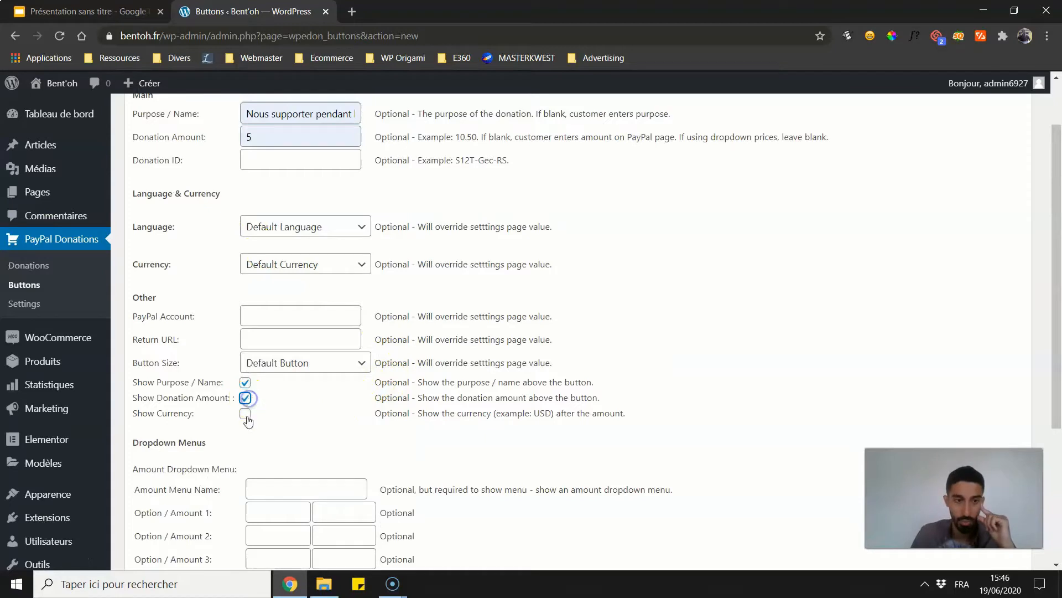
click(245, 414)
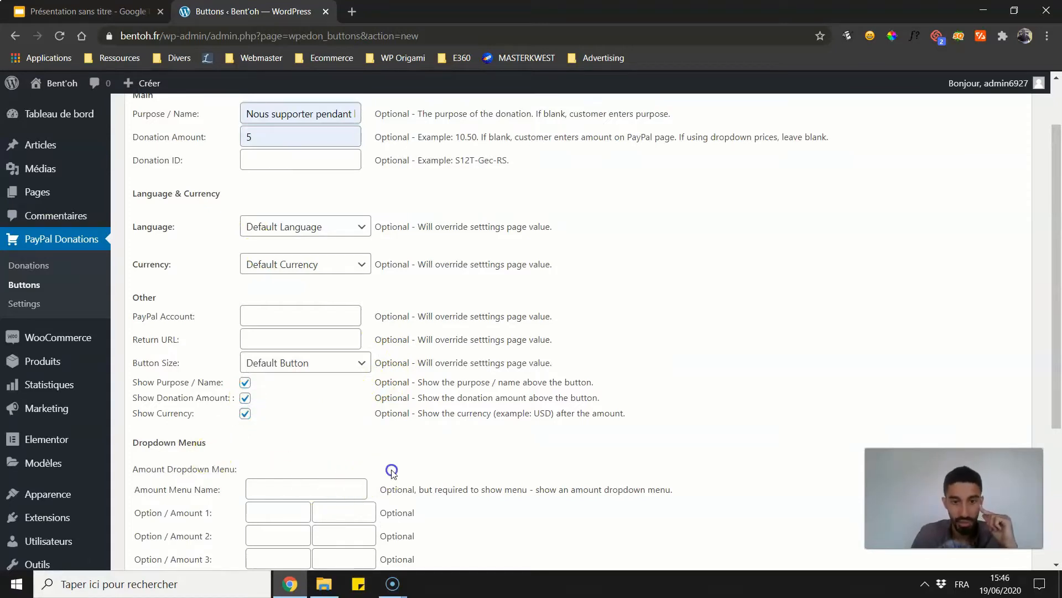
- Review the rest of the form, leaving the amount dropdown menu blank, and save the PayPal donation button
scroll(332, 454, down, 4)
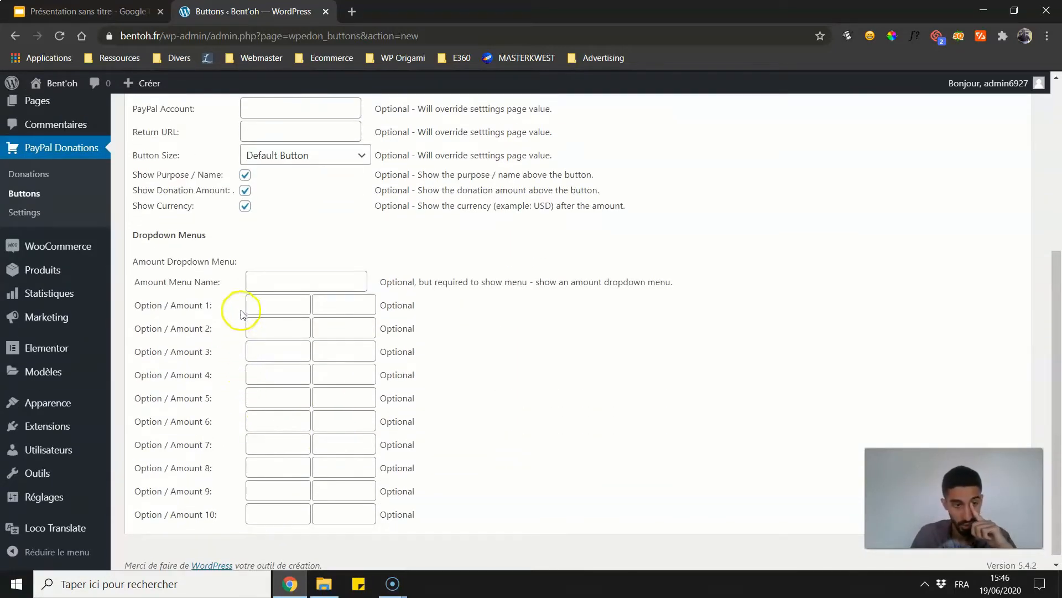
scroll(238, 285, up, 3)
scroll(237, 285, up, 2)
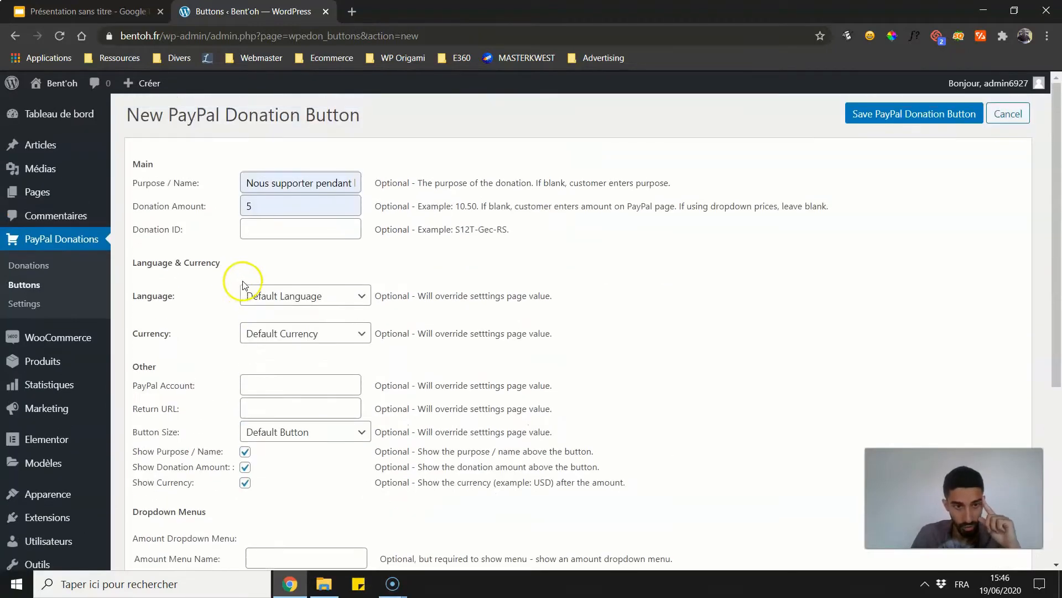
scroll(137, 441, down, 3)
scroll(664, 332, up, 10)
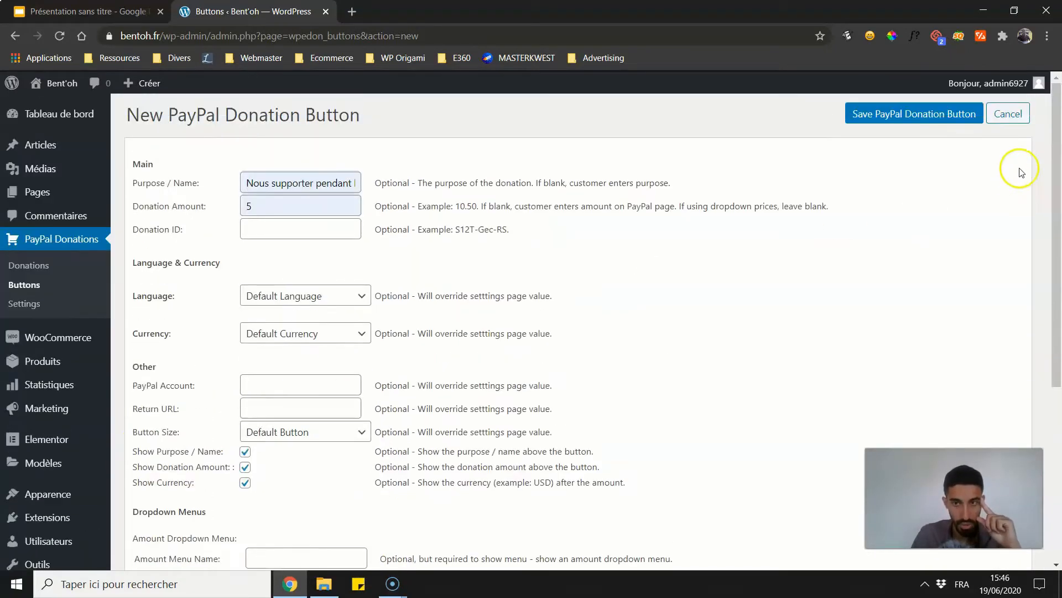
click(957, 112)
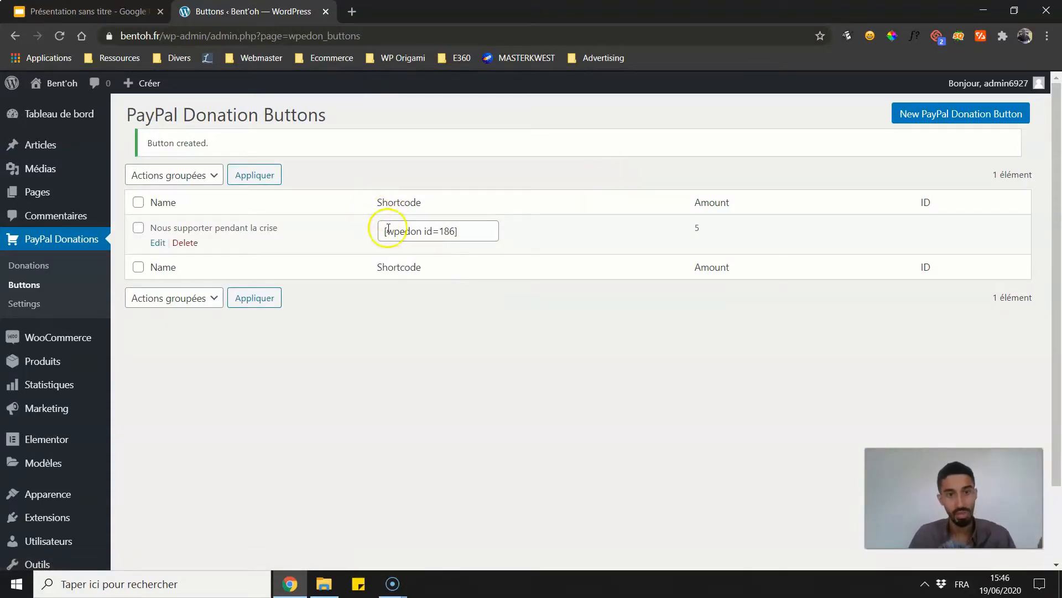
- Copy the shortcode of the "Nous supporter pendant la crise" donation button
drag(465, 231, 382, 232)
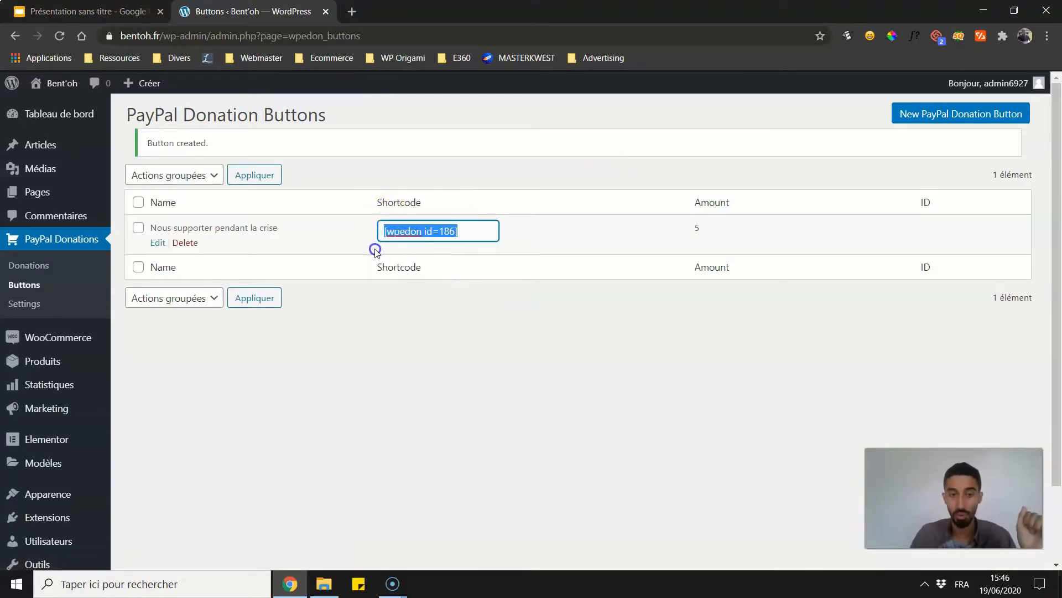
right_click(382, 232)
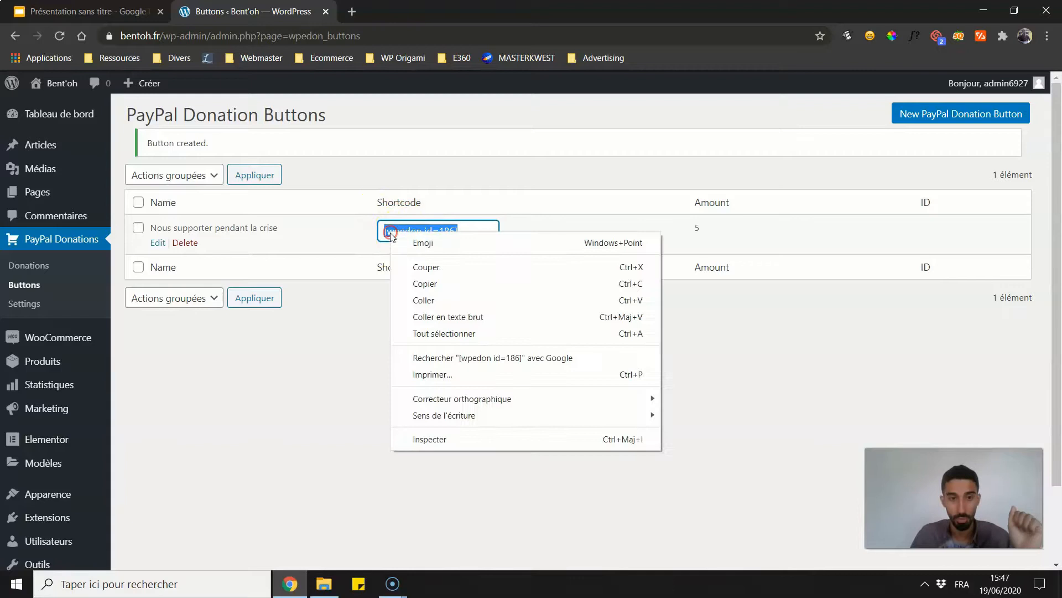
click(419, 287)
click(425, 312)
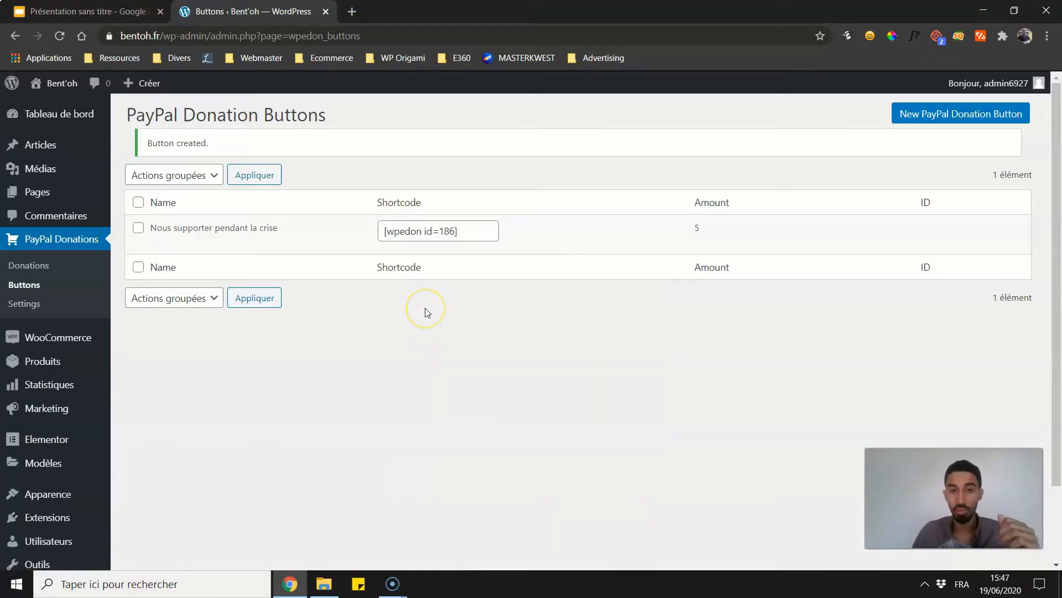
- Open the public Bent'oh site in a new browser tab and switch to it
mouse_move(82, 90)
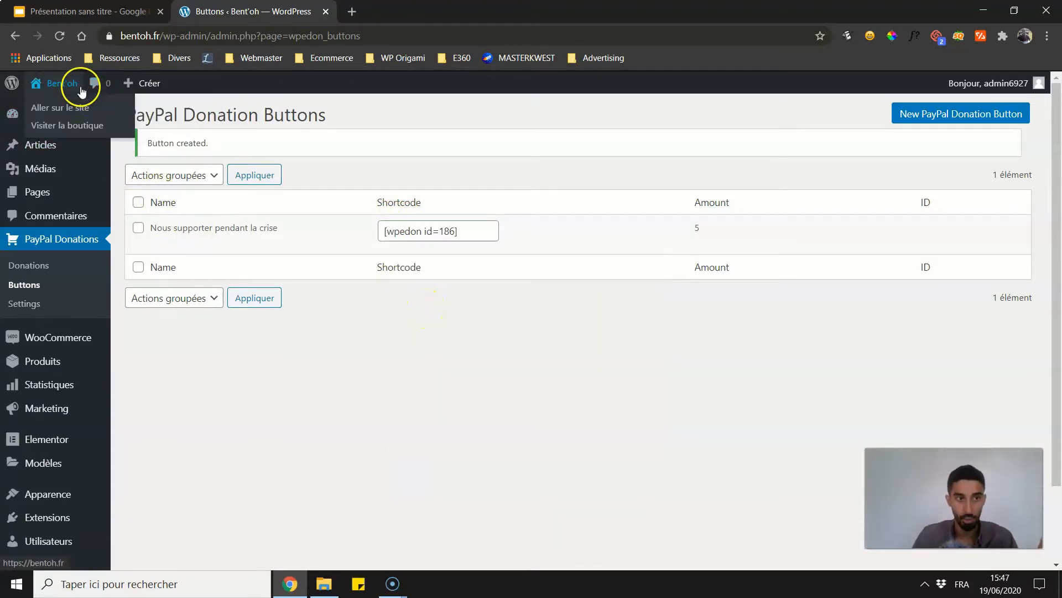
right_click(73, 108)
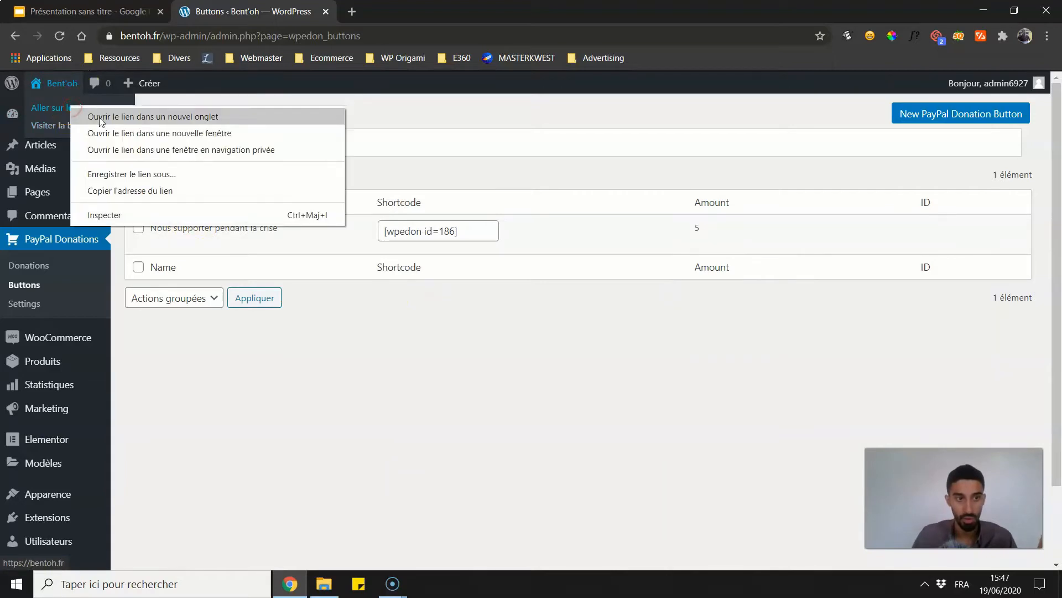
click(101, 118)
click(403, 12)
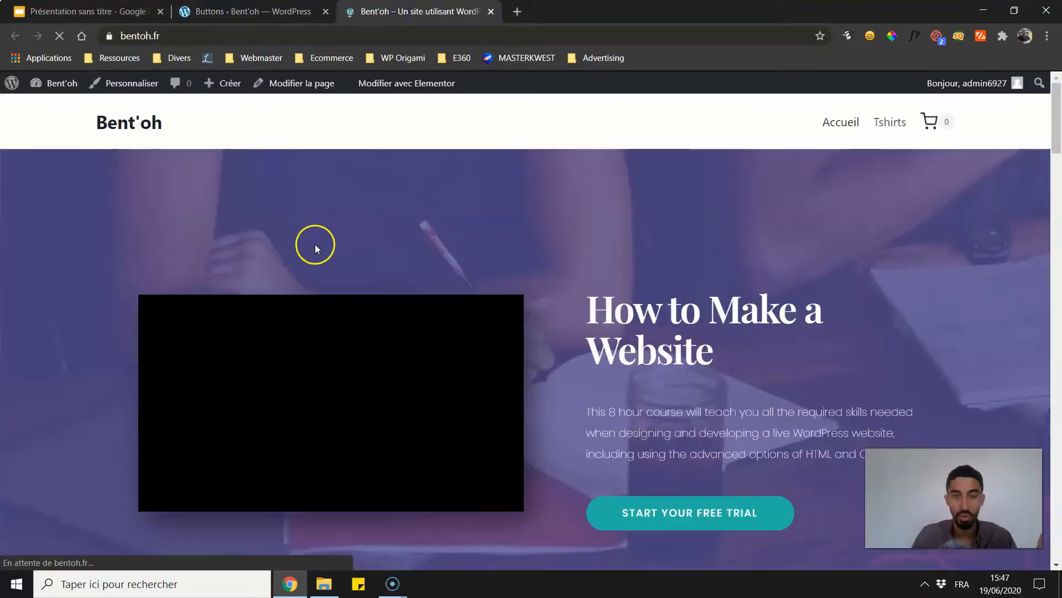
- Look over the home page for a place for the donation button and open the page for editing with Elementor
scroll(452, 141, down, 7)
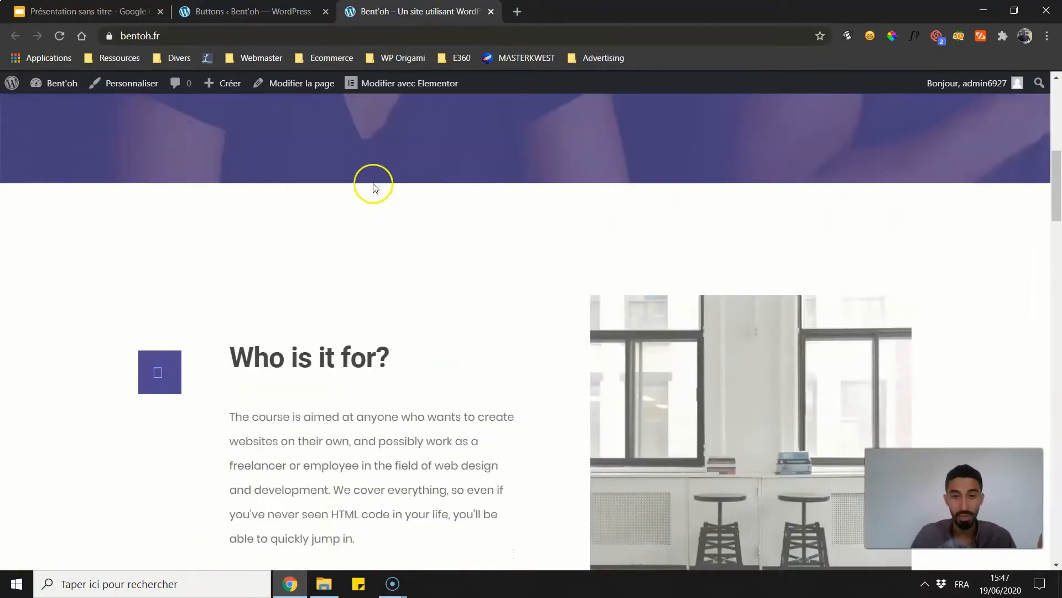
scroll(241, 219, up, 9)
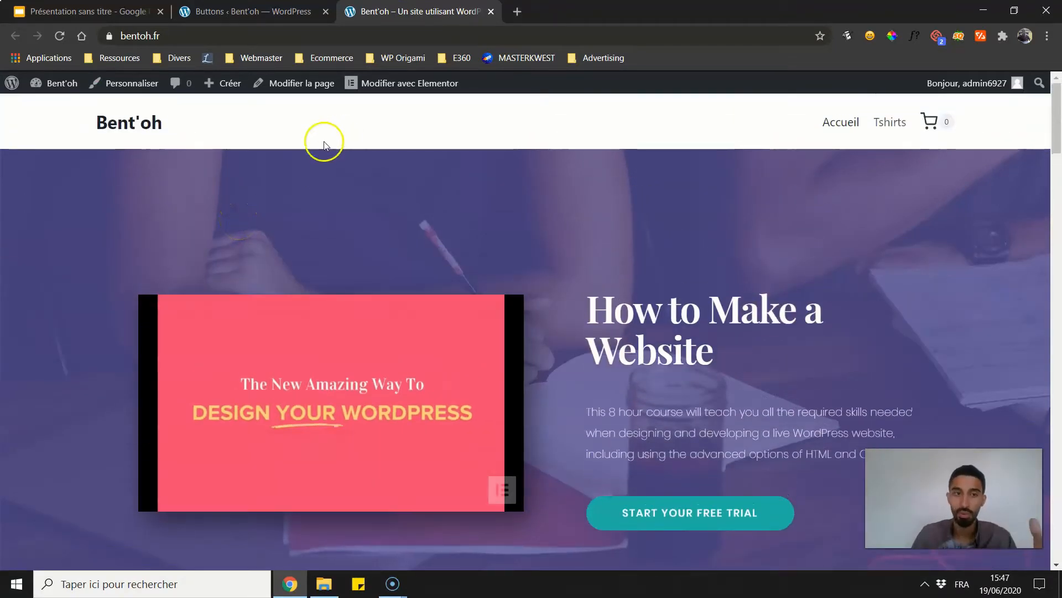
drag(386, 122, 952, 116)
click(866, 177)
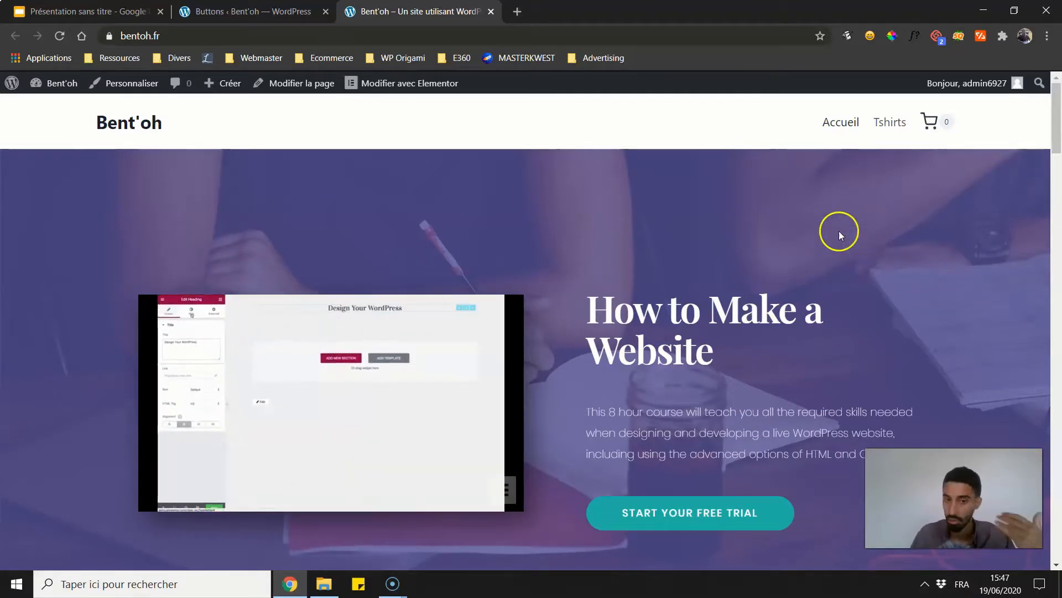
scroll(692, 190, down, 4)
scroll(522, 142, up, 4)
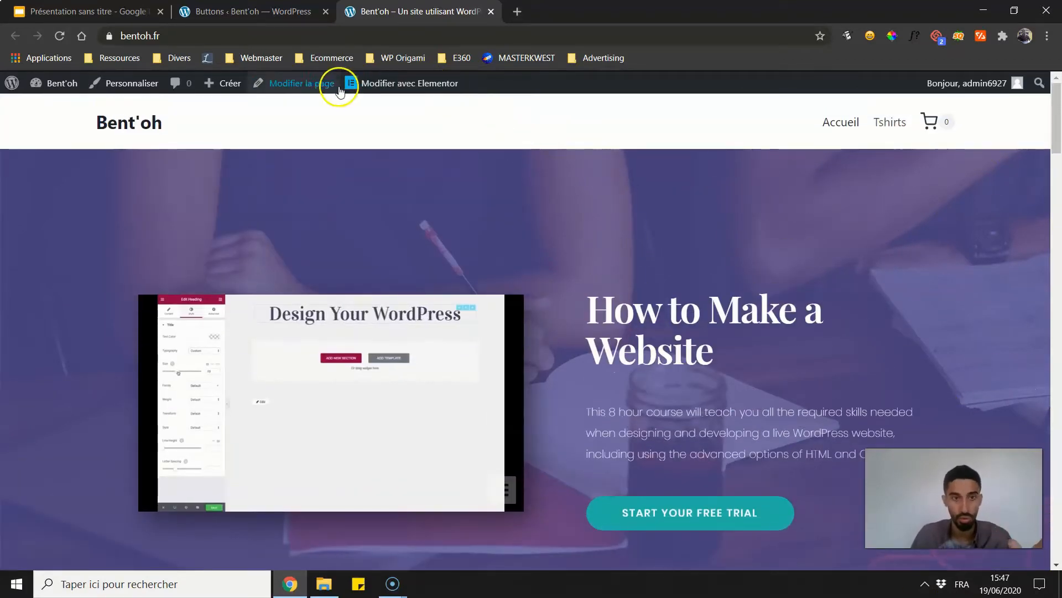
click(387, 84)
- Find the Éditeur de texte widget and add it below the "Who is it for?" icon box
scroll(266, 293, down, 3)
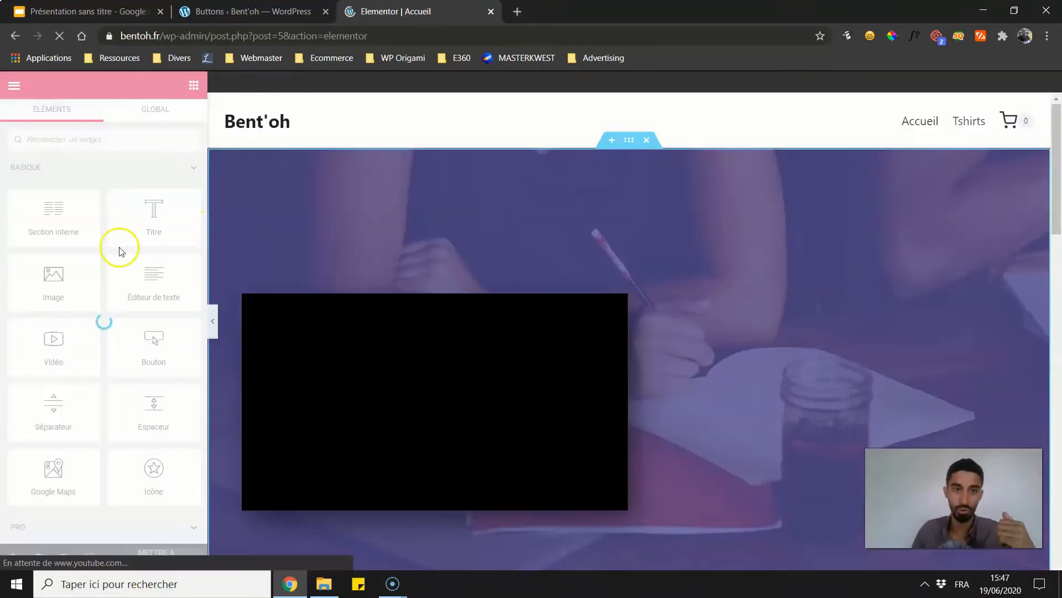
scroll(366, 248, down, 8)
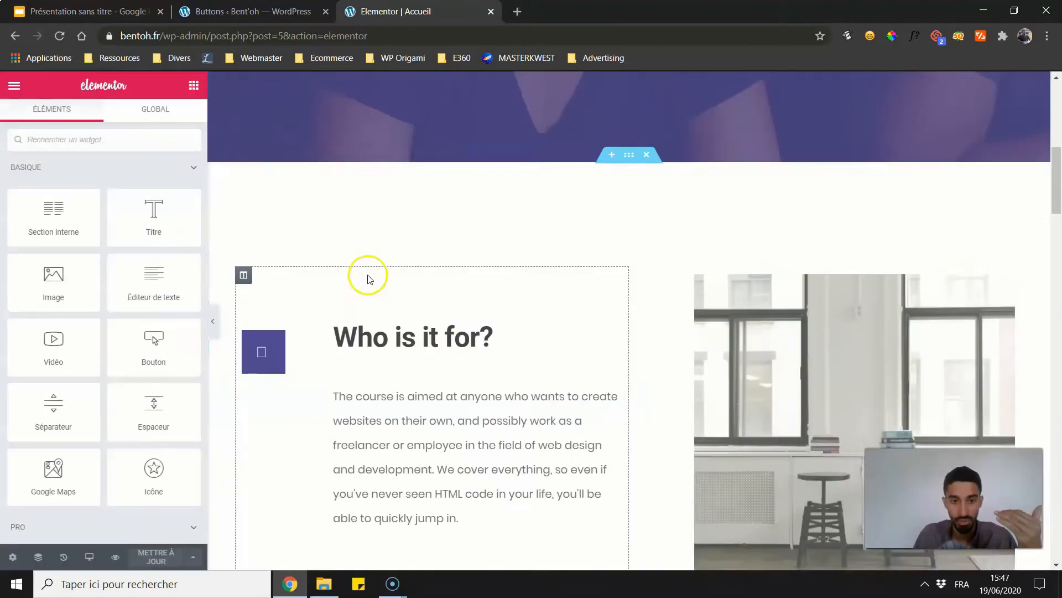
click(309, 277)
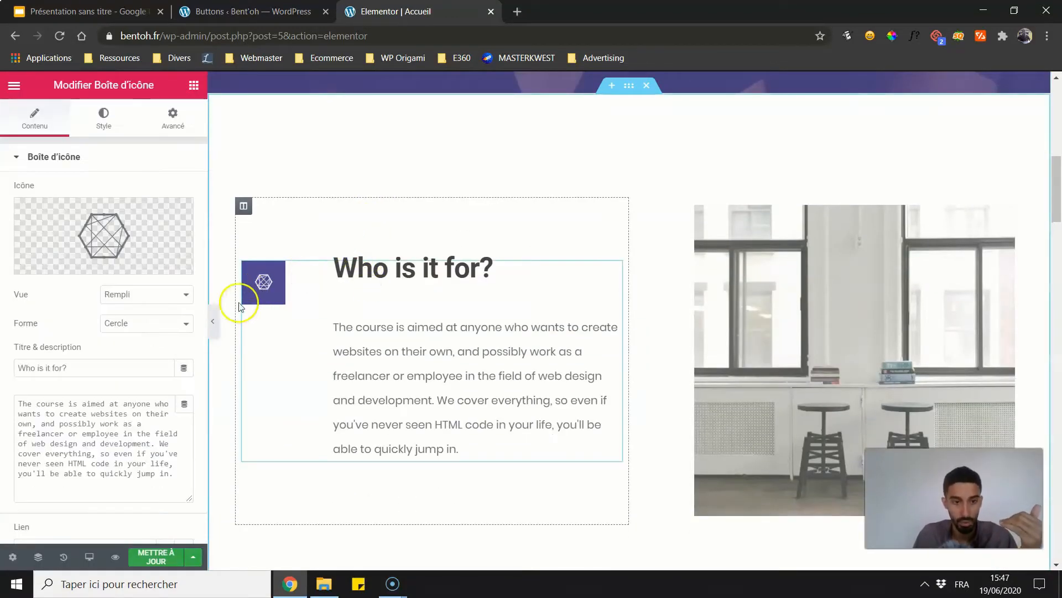
scroll(400, 263, down, 1)
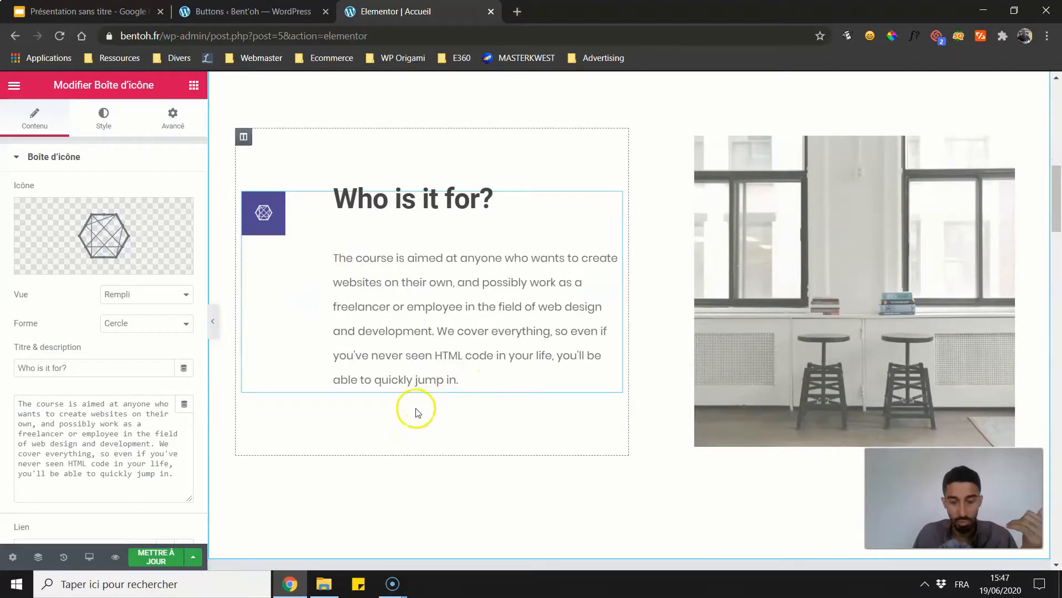
click(194, 87)
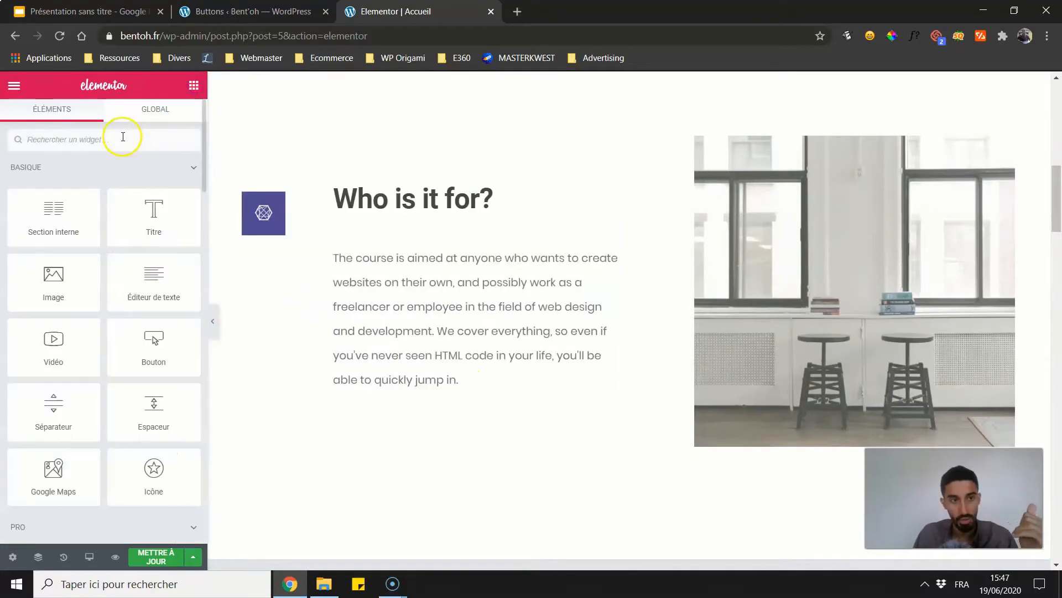
text(code)
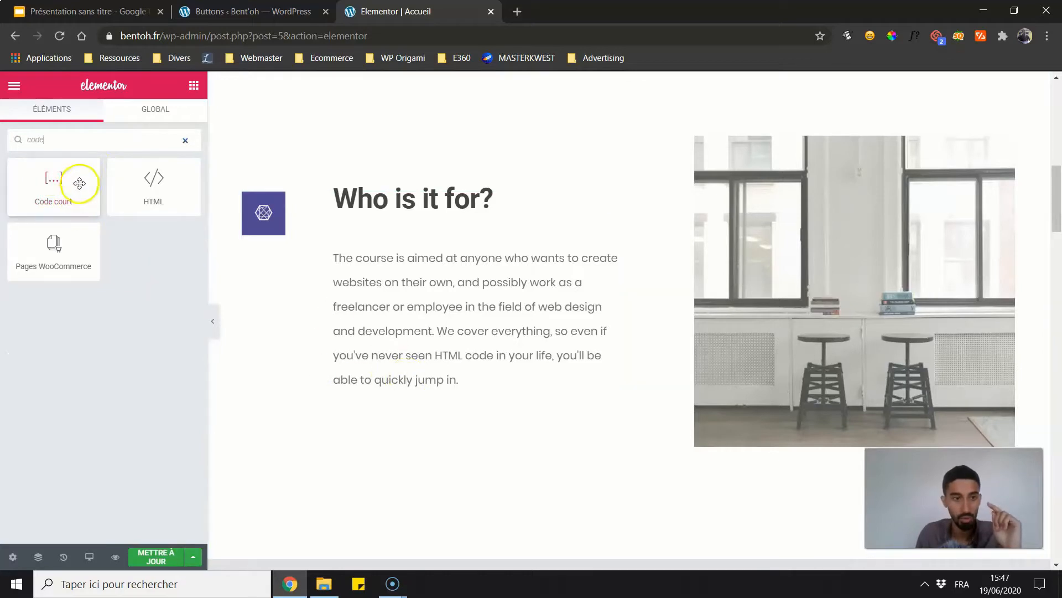
click(86, 140)
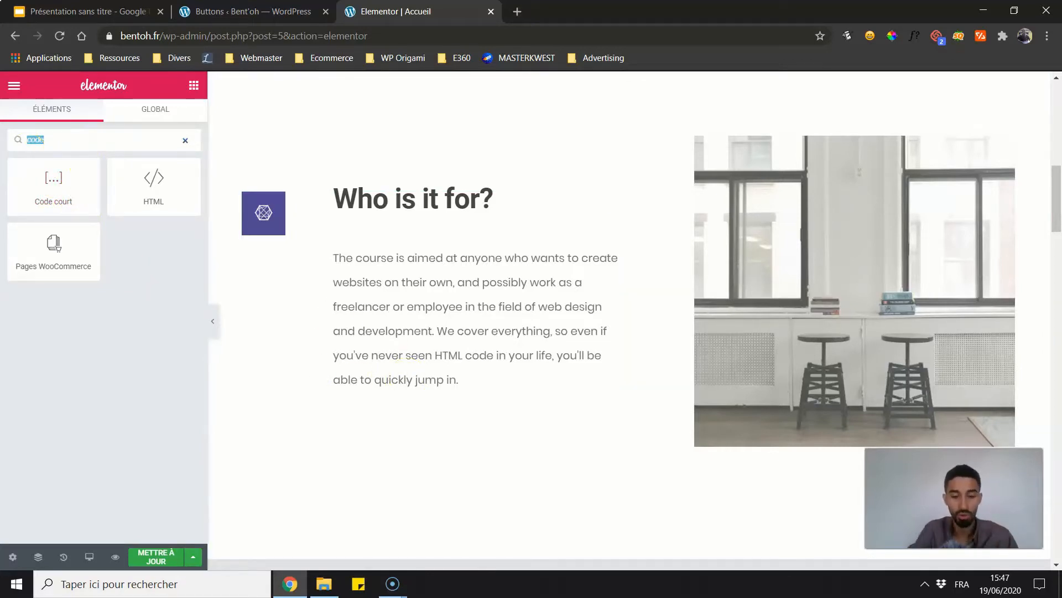
text(tex)
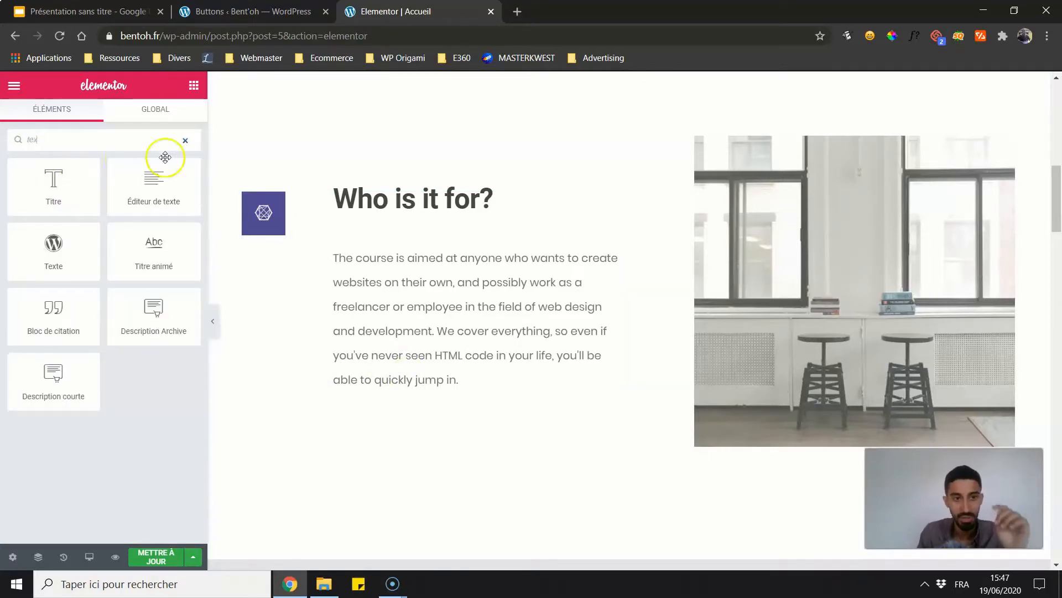
drag(164, 157, 397, 371)
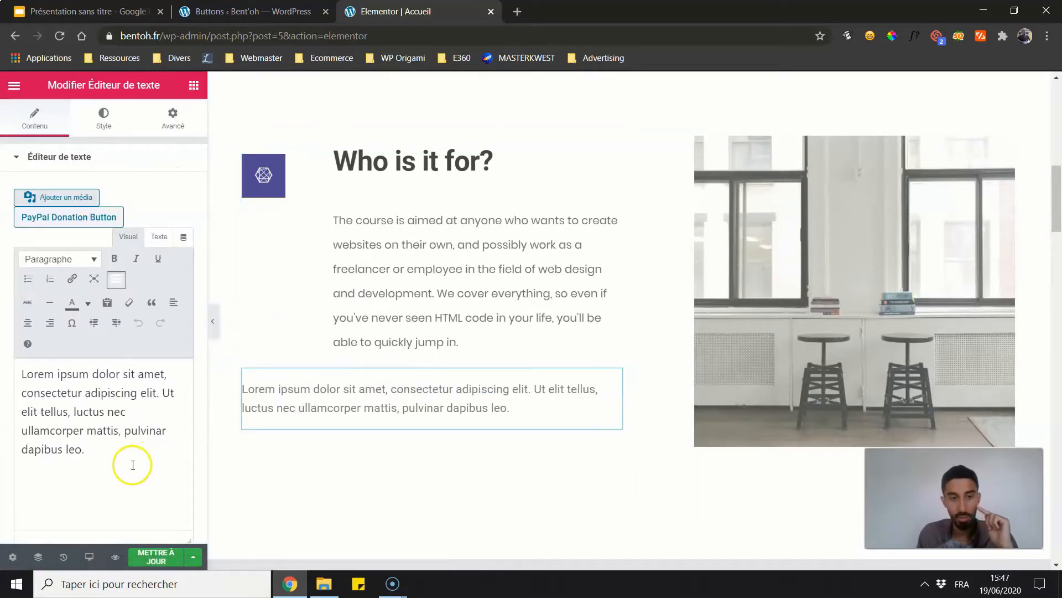
- Replace the text widget's placeholder paragraph with the copied shortcode [wpedon id=186]
drag(133, 464, 2, 363)
key(BackSpace)
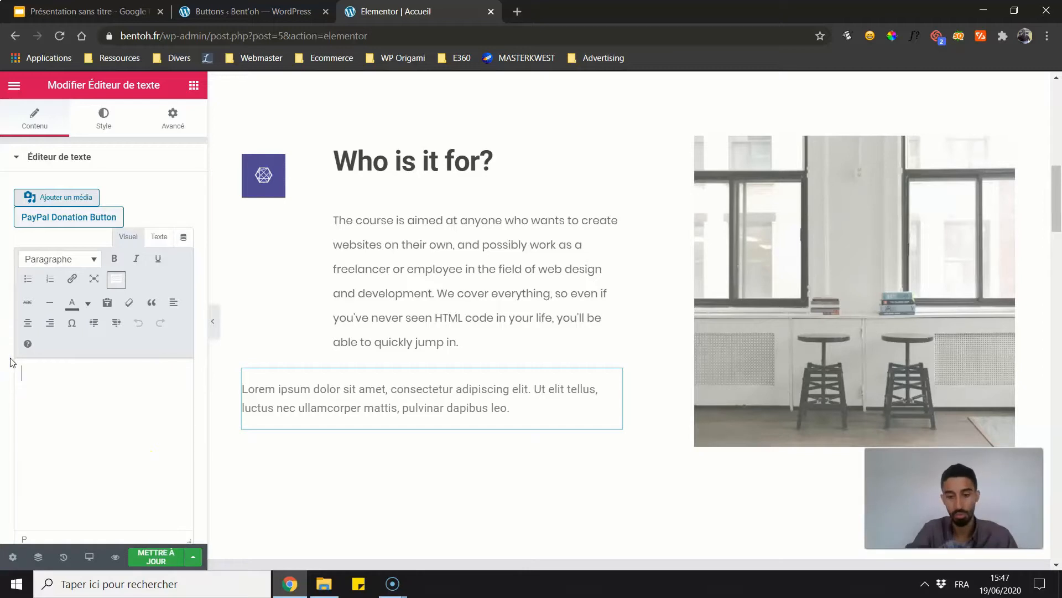
key(ctrl+v)
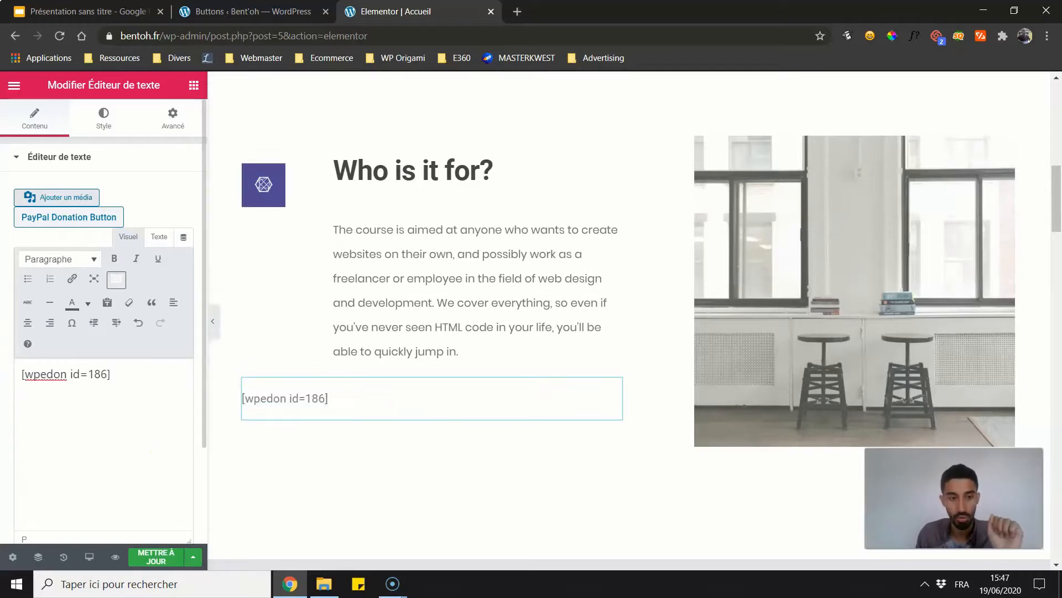
- Centre the shortcode text in its widget and update the page
click(100, 119)
click(147, 191)
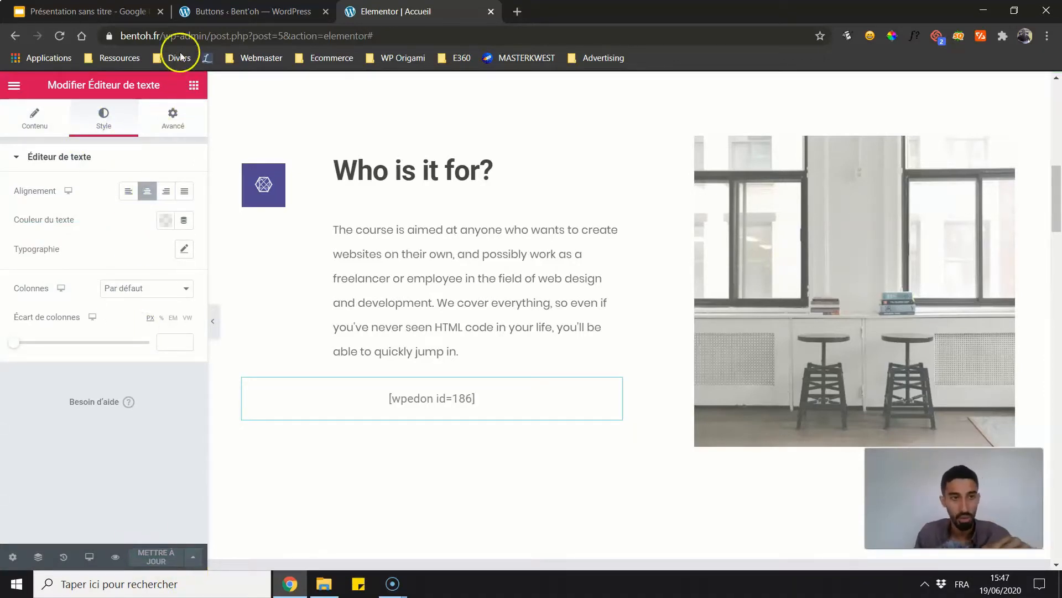
- Leave the editor and load the public home page at bentoh.fr
drag(162, 35, 430, 51)
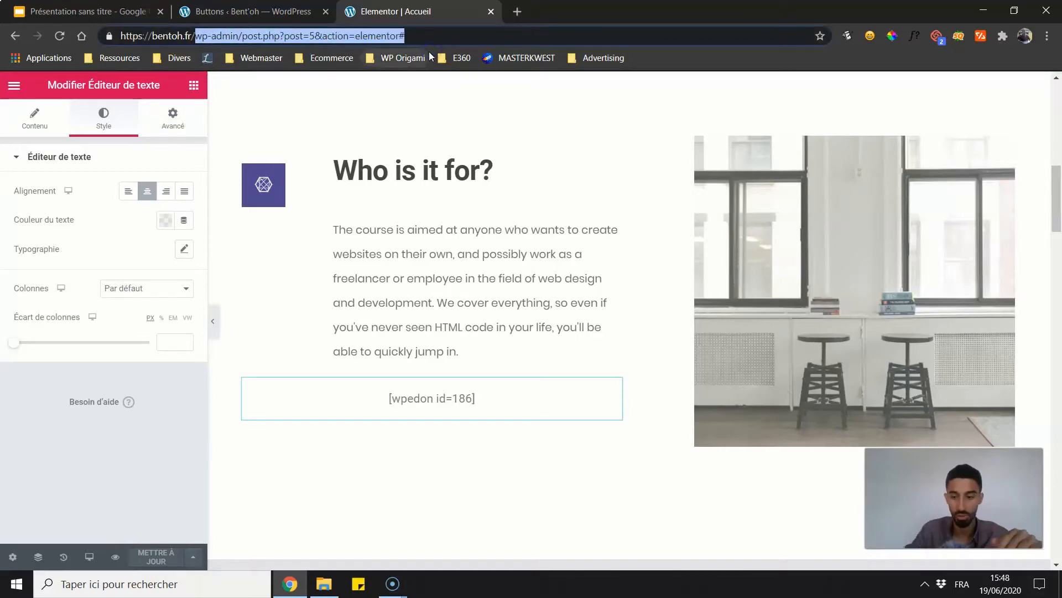
key(BackSpace)
key(Return)
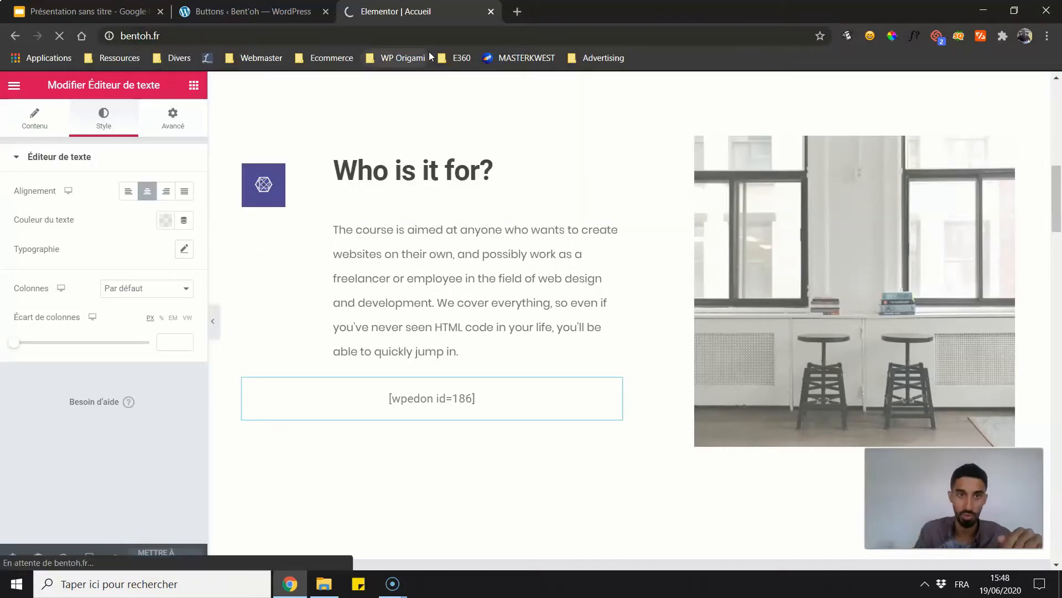
- Inspect the donation block under "Who is it for?" and test its "Faire un don" button
scroll(487, 220, down, 10)
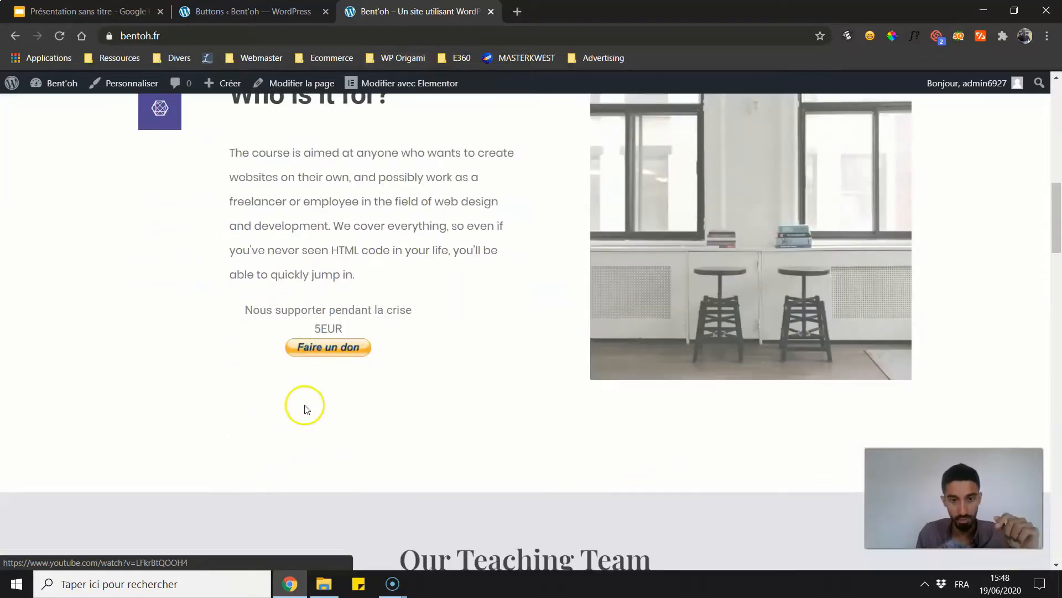
drag(252, 260, 415, 261)
scroll(237, 313, up, 3)
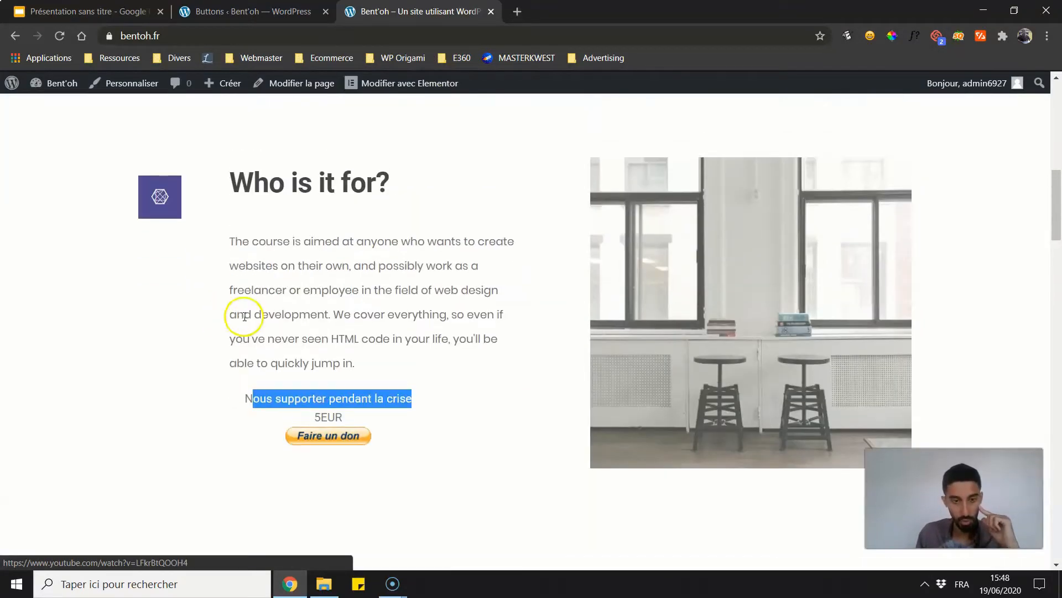
click(321, 377)
scroll(320, 376, down, 2)
scroll(308, 311, up, 1)
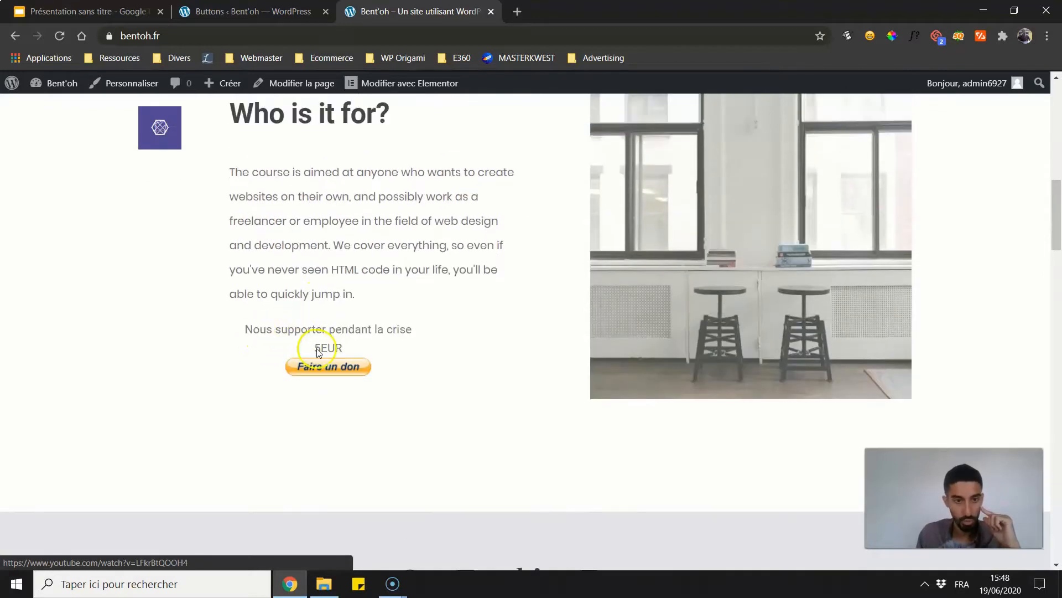
click(319, 367)
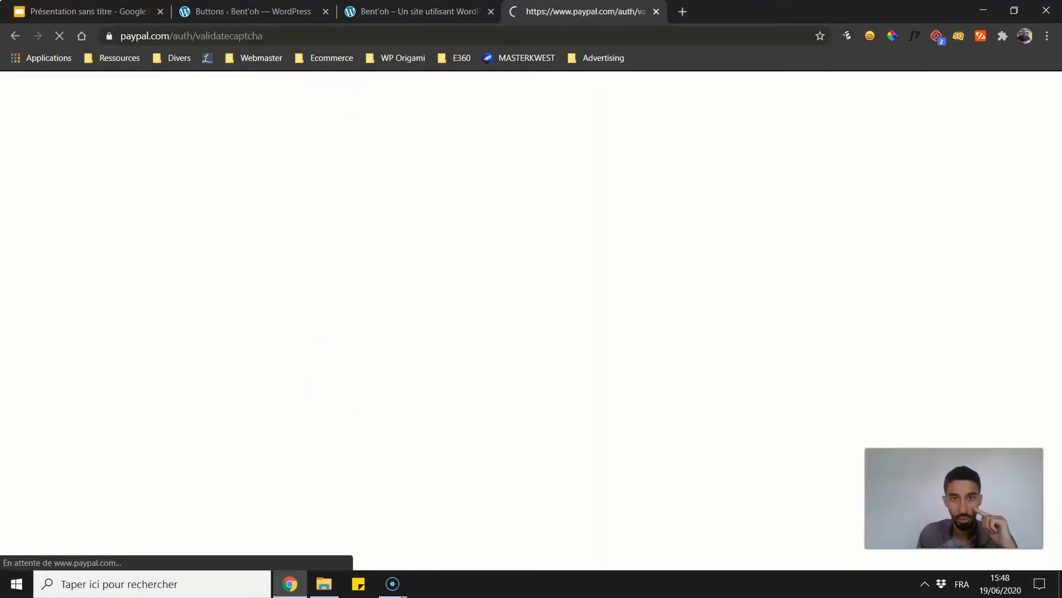
- Check the purpose line on the PayPal donation page and the purpose and amount text above the home page's donation button
click(244, 11)
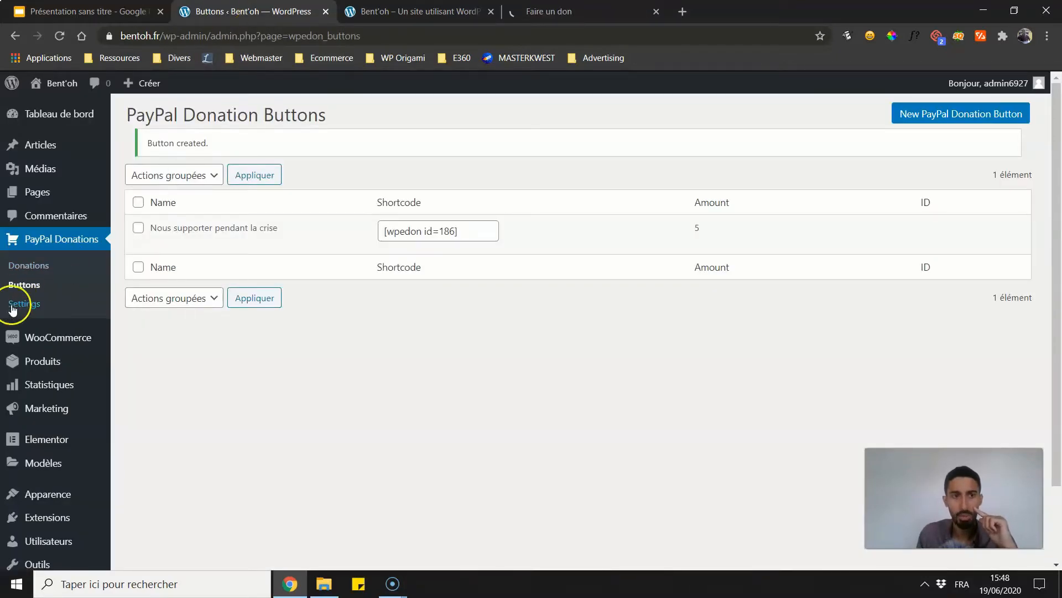
click(574, 7)
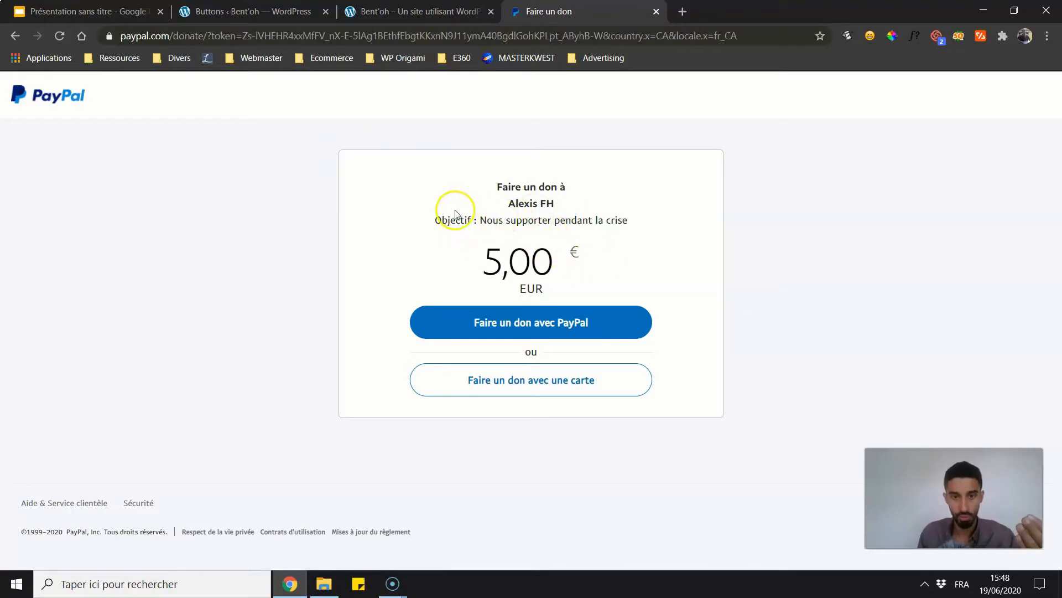
drag(469, 213, 617, 217)
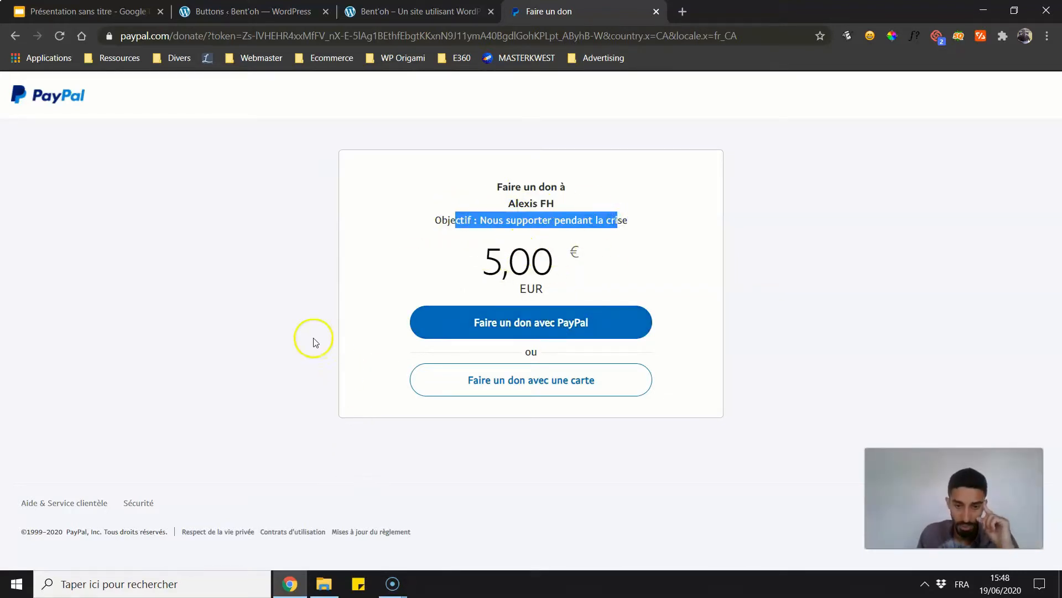
click(296, 287)
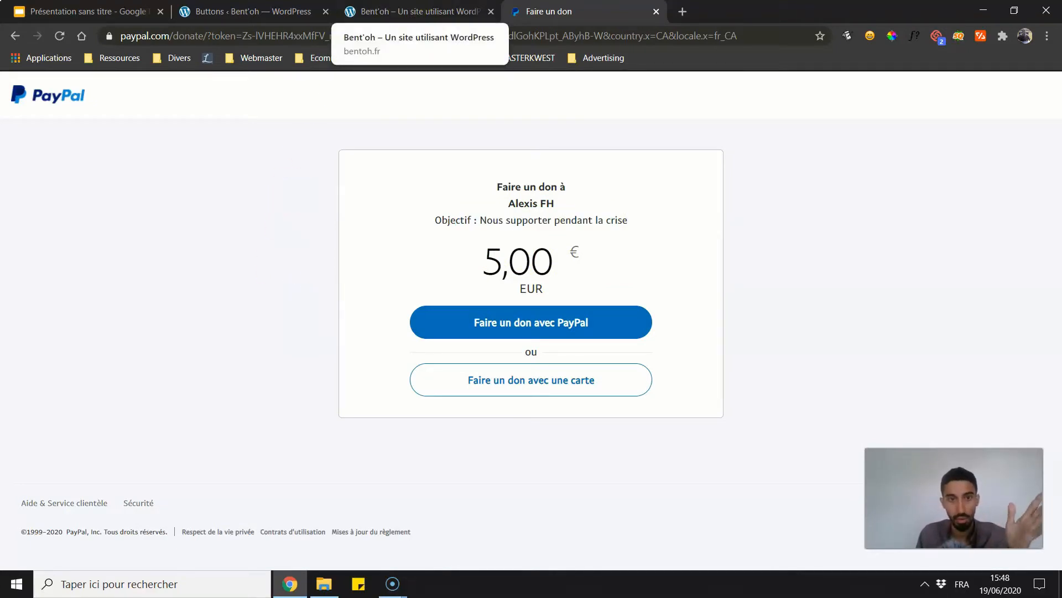
click(398, 11)
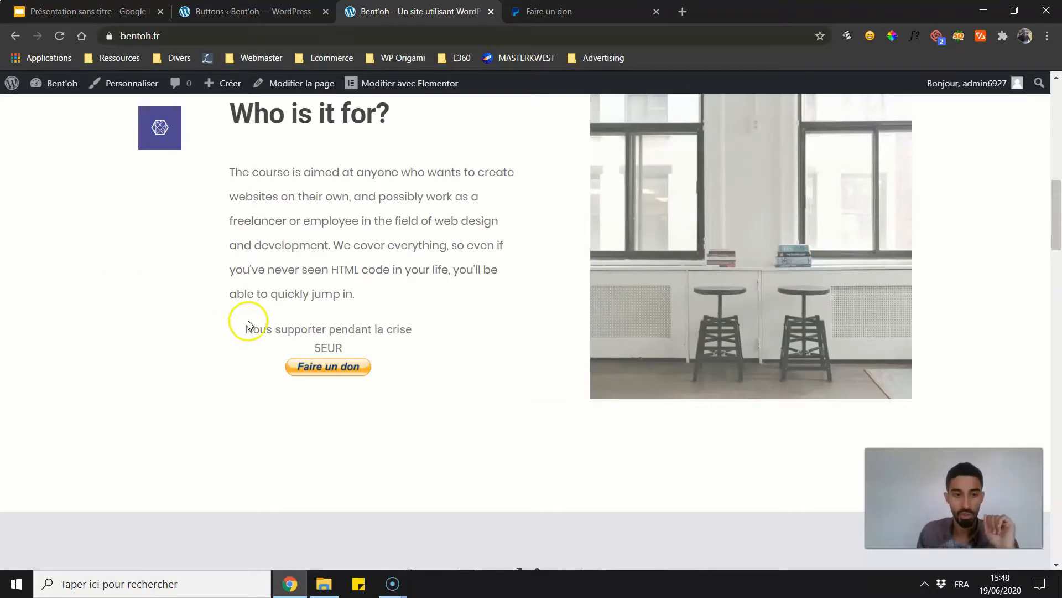
drag(259, 327, 361, 344)
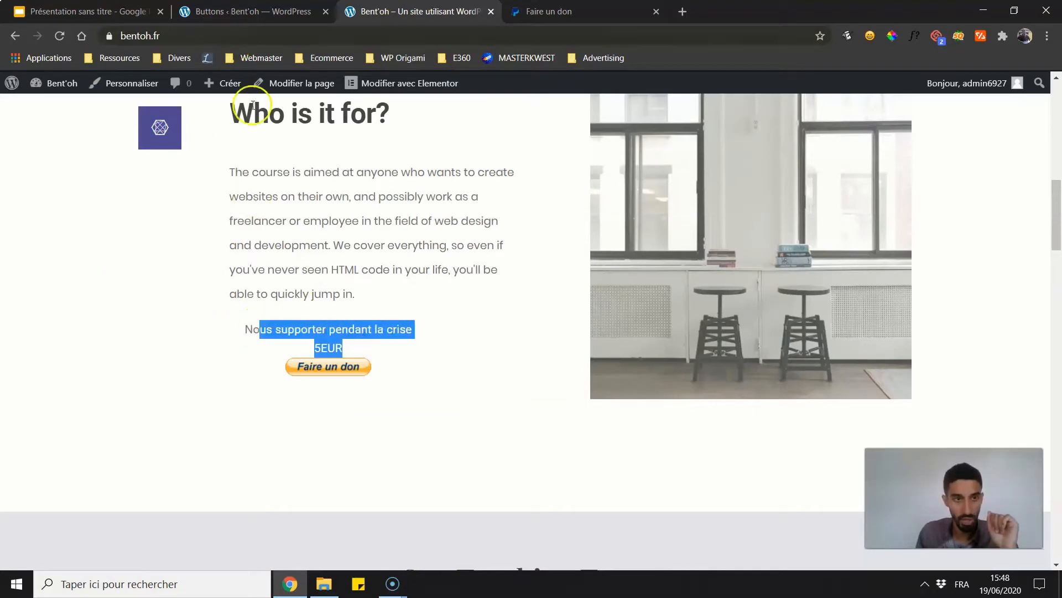
- Edit the "Nous supporter pendant la crise" button to hide its purpose, donation amount and currency, and save the changes
click(249, 11)
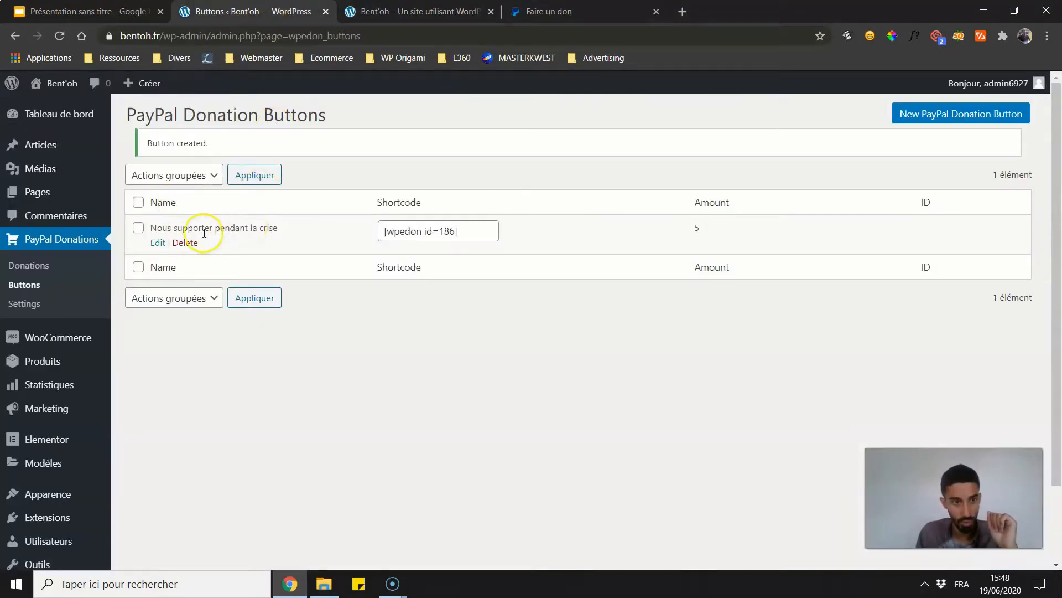
click(157, 243)
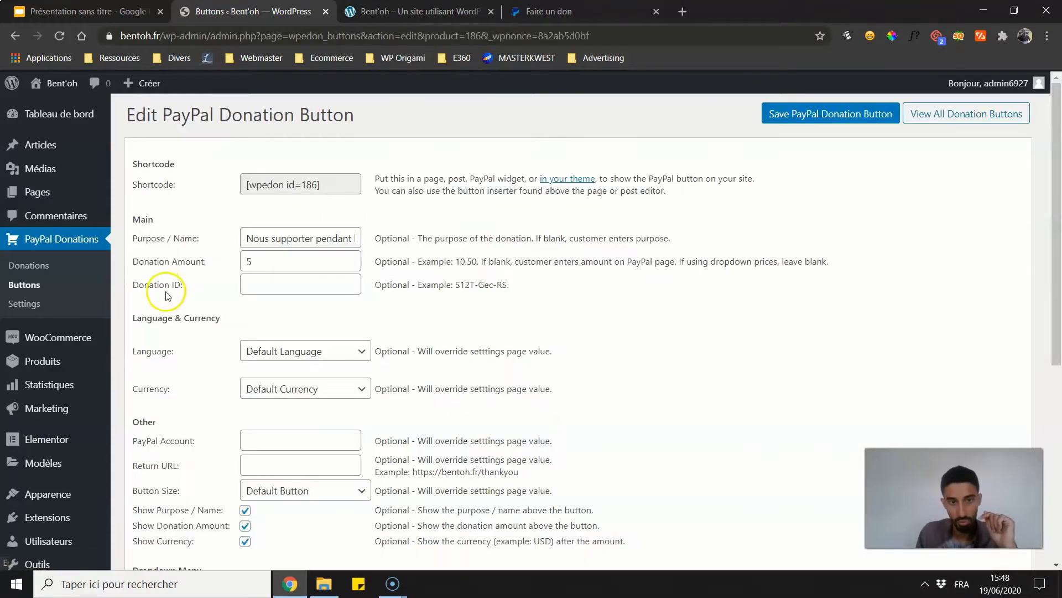
scroll(168, 285, down, 3)
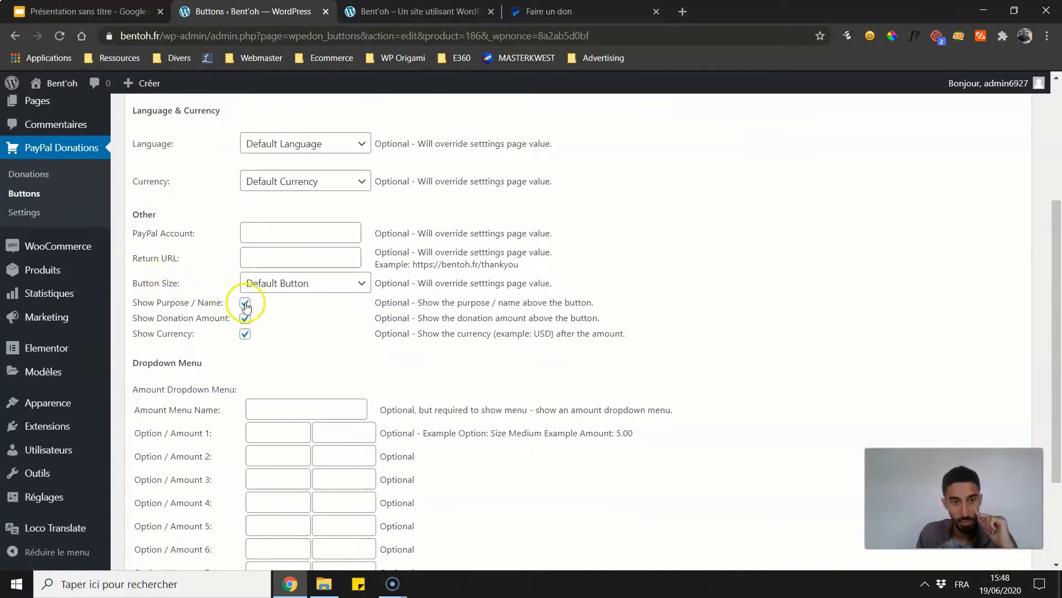
click(244, 333)
scroll(233, 415, down, 2)
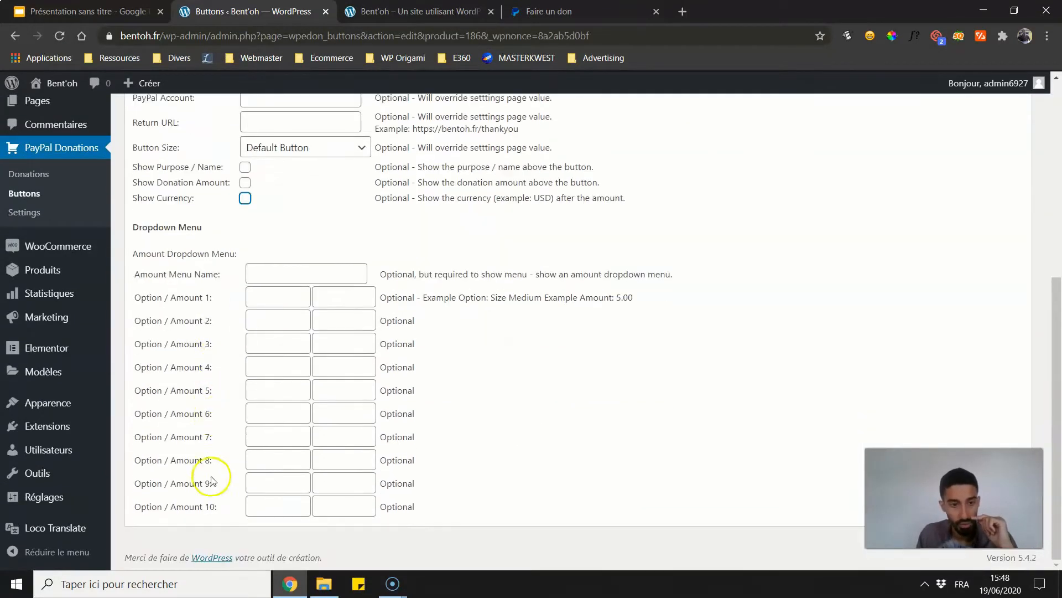
scroll(753, 186, up, 5)
click(847, 111)
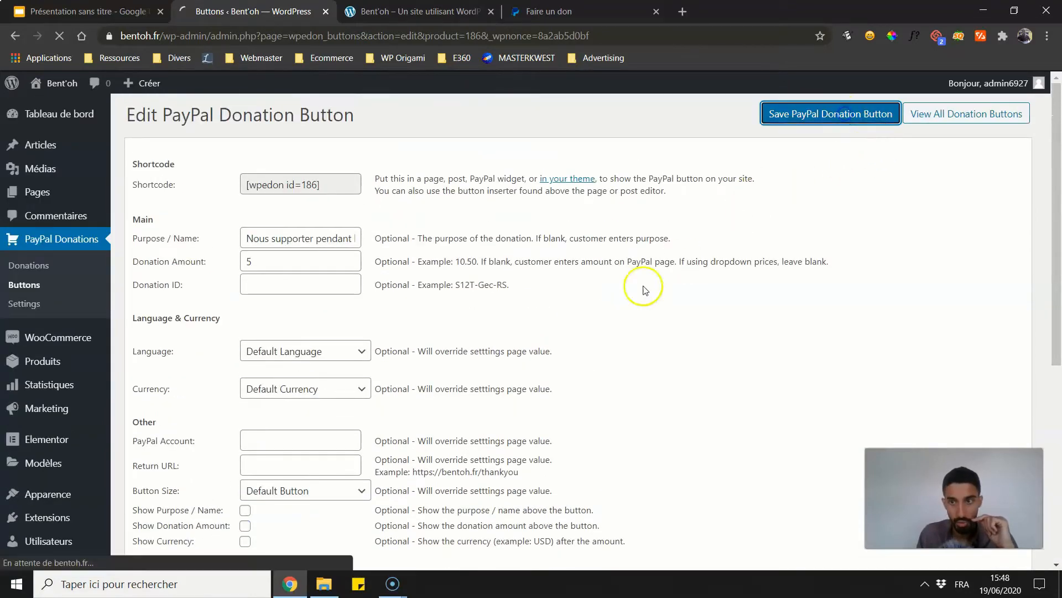
- Check the donation button on the home page and review the button's edit form down to its amount dropdown options
key(ctrl+Tab)
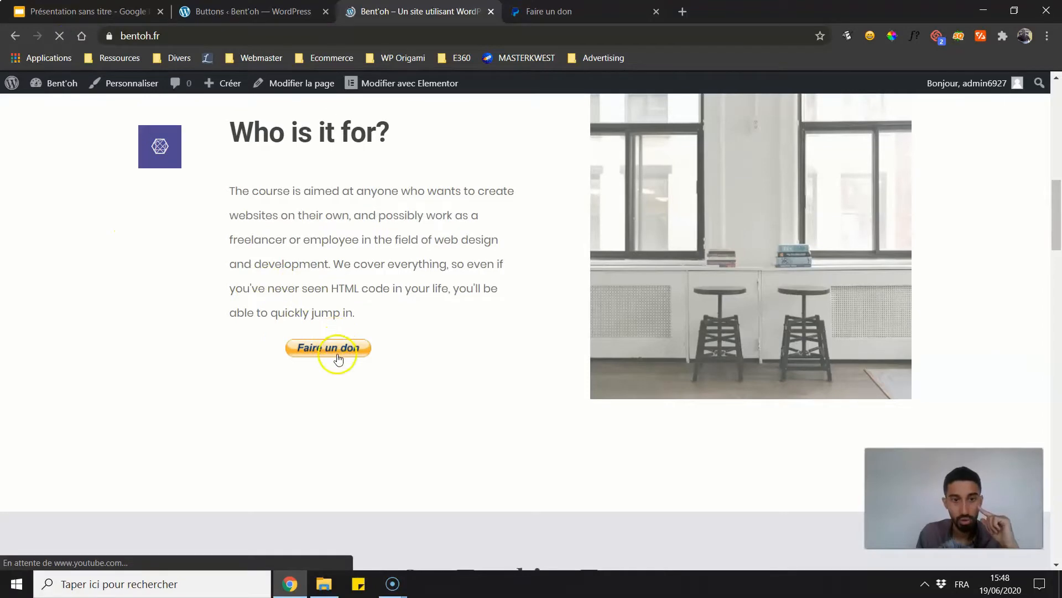
click(251, 11)
scroll(321, 267, down, 5)
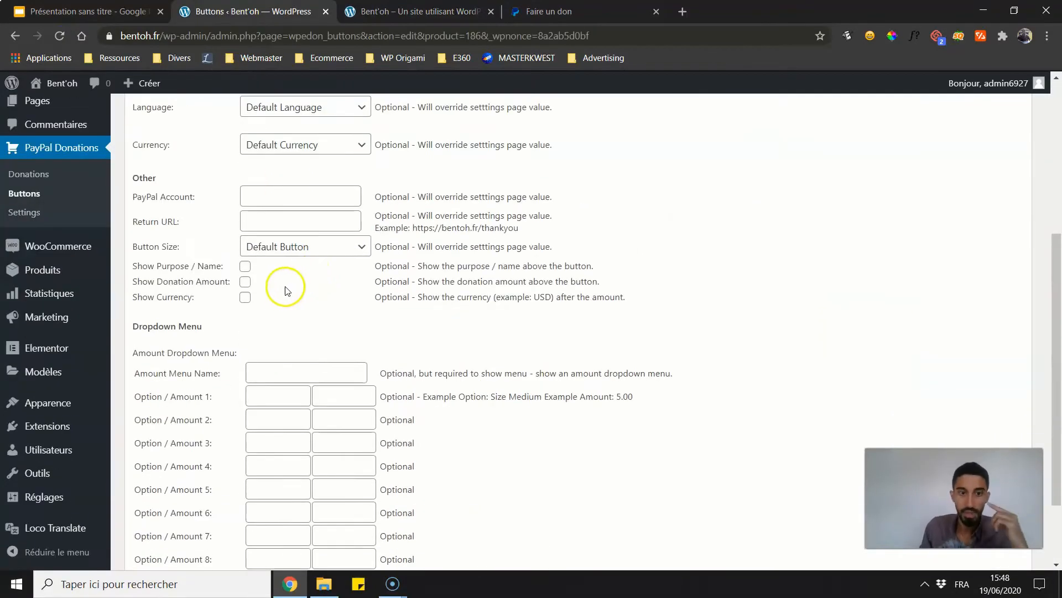
scroll(245, 249, down, 2)
scroll(238, 260, up, 4)
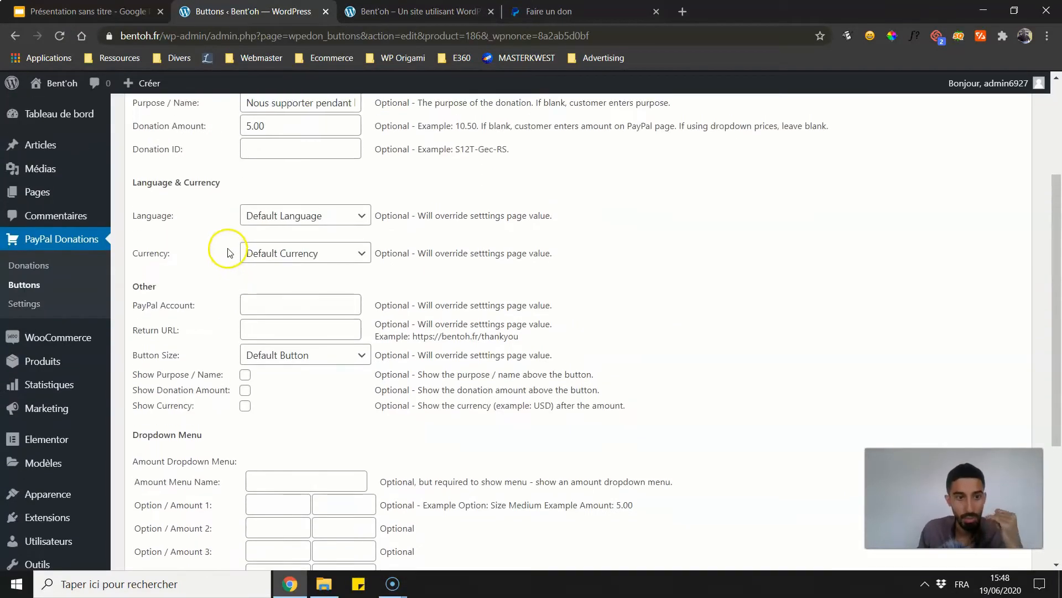
scroll(224, 253, up, 2)
scroll(230, 240, up, 1)
scroll(234, 242, down, 3)
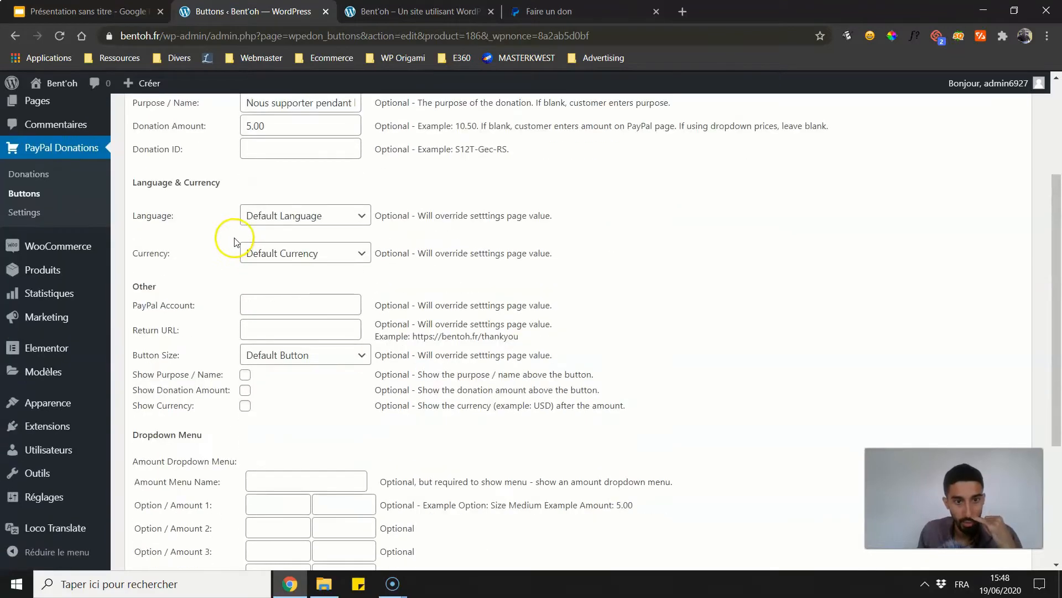
scroll(234, 242, down, 4)
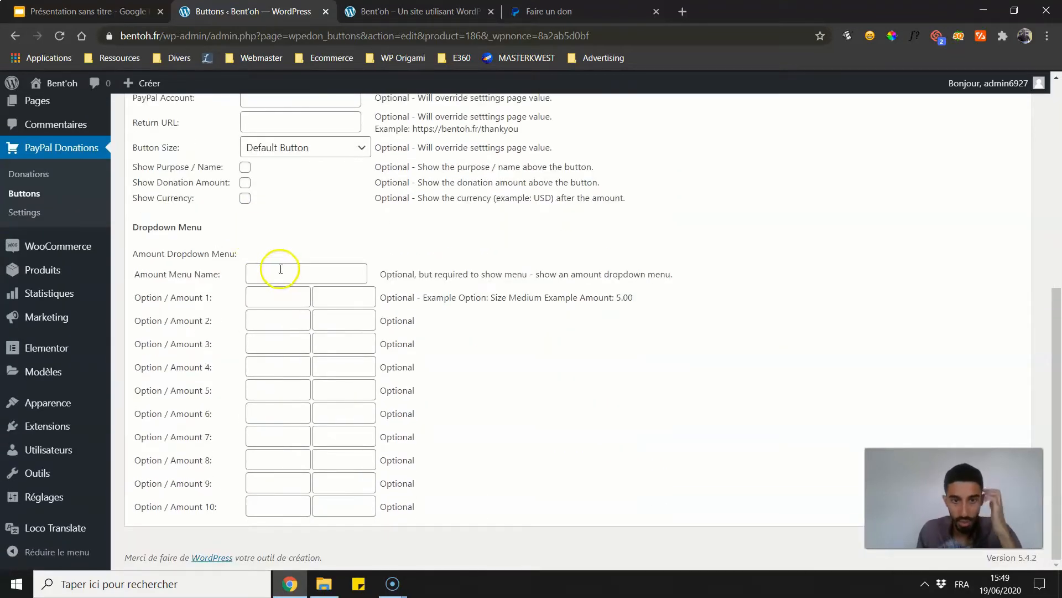
- Name the amount dropdown "Soutien" and label its first three options "Un peu", "Beaucoup" and "Passionément - 10 EUR"
click(281, 268)
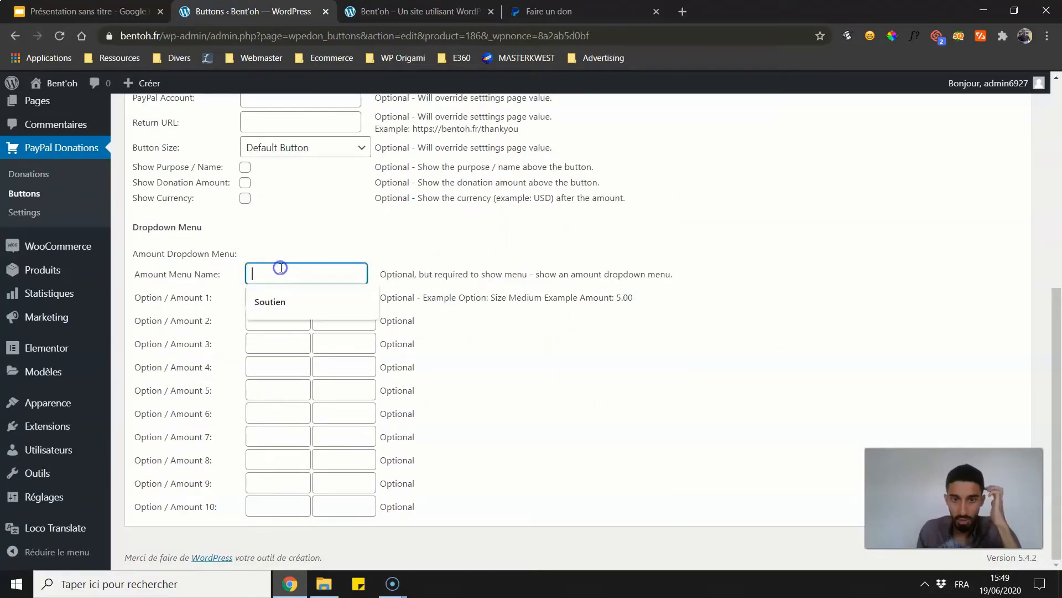
click(271, 297)
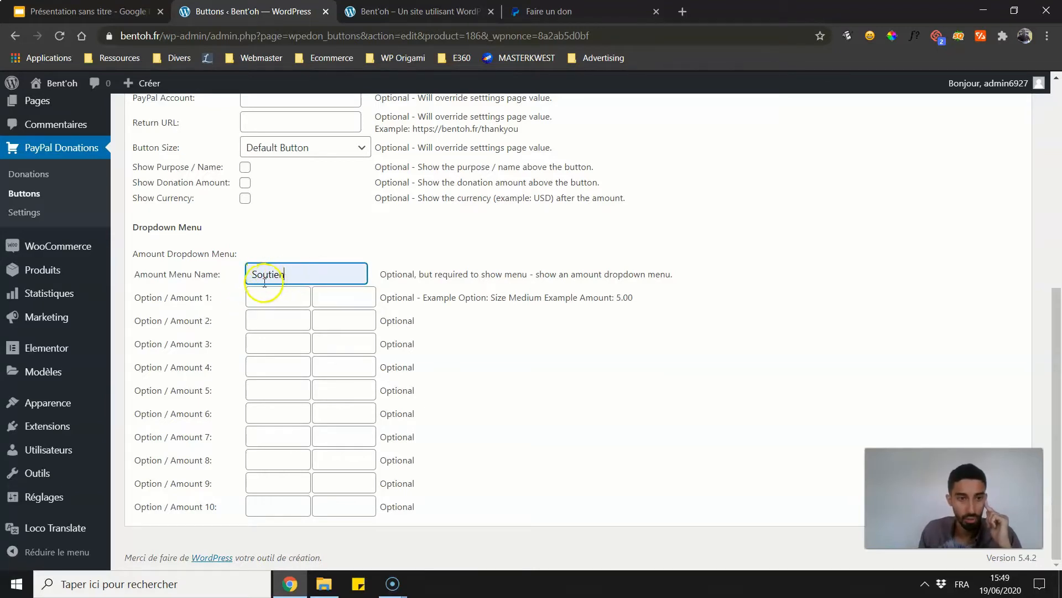
click(264, 296)
click(266, 322)
click(265, 321)
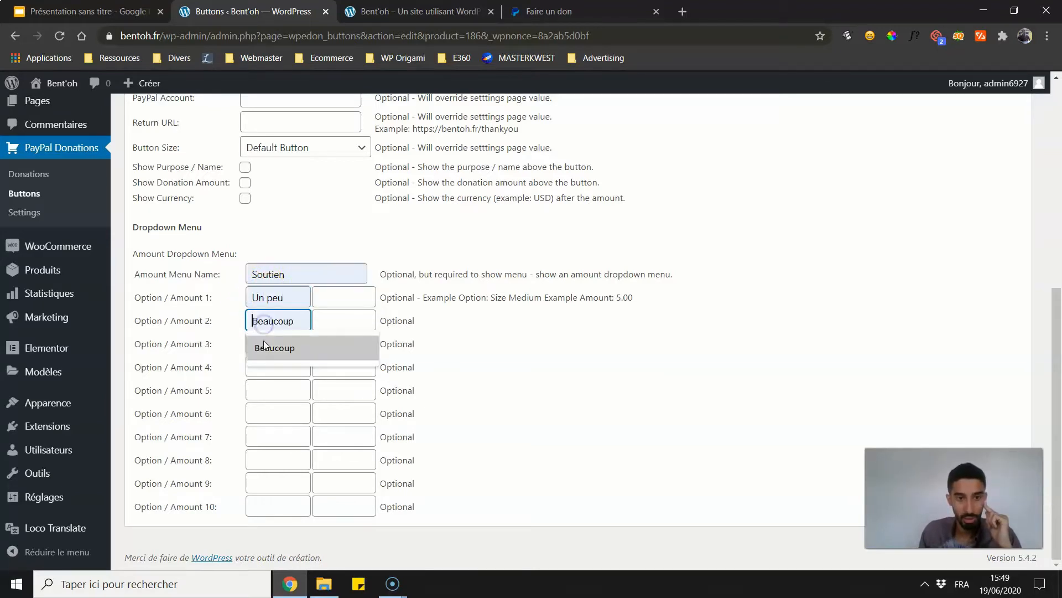
click(265, 347)
click(263, 345)
click(272, 371)
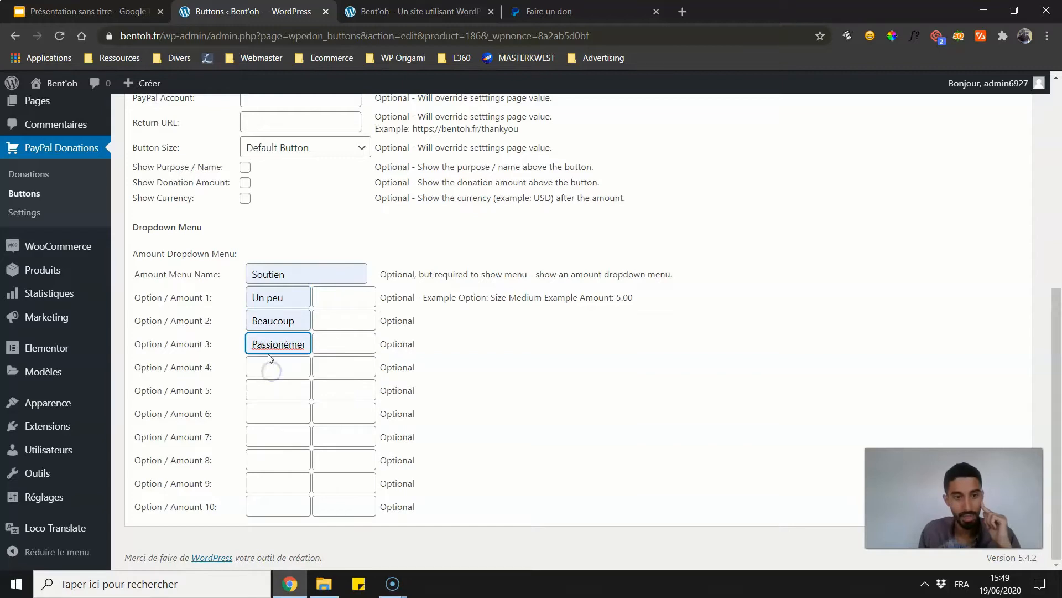
- Copy " - 10 EUR" from the third option's label and append it to the "Beaucoup" and "Un peu" labels
drag(272, 347, 340, 344)
drag(267, 345, 313, 349)
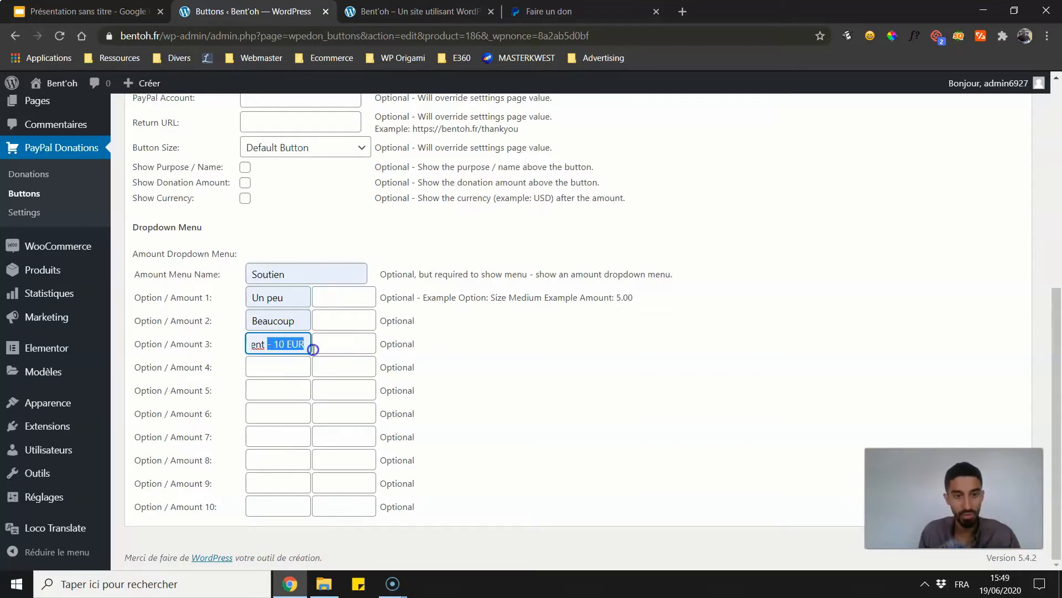
key(BackSpace)
click(305, 321)
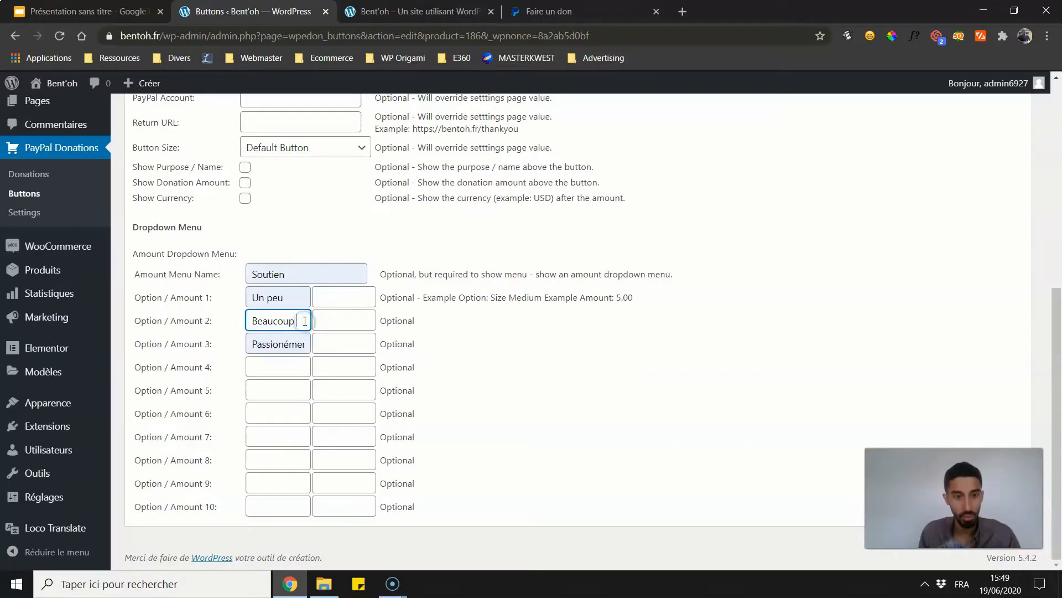
click(292, 300)
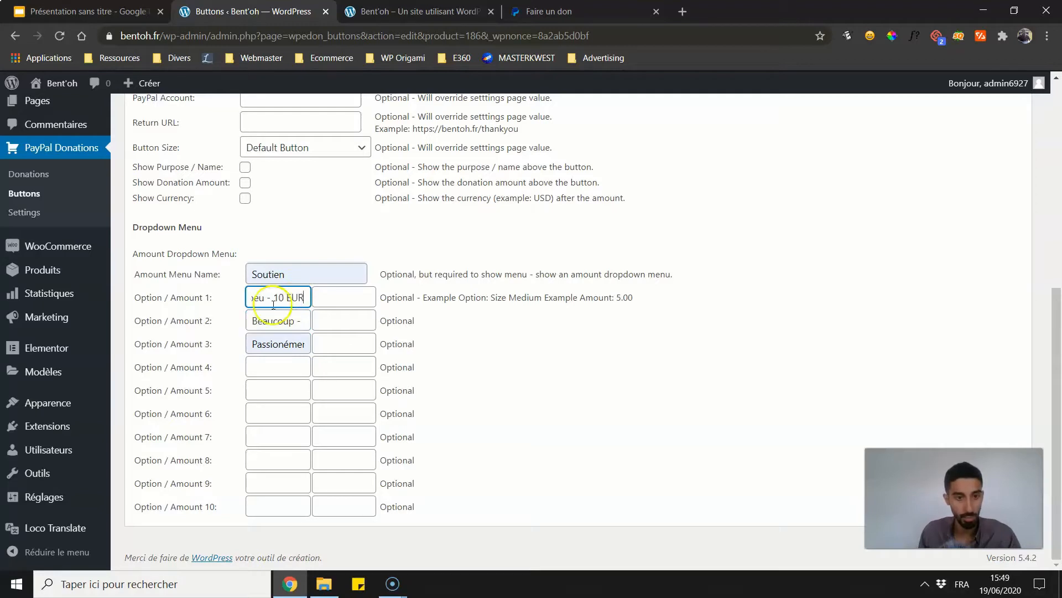
click(193, 289)
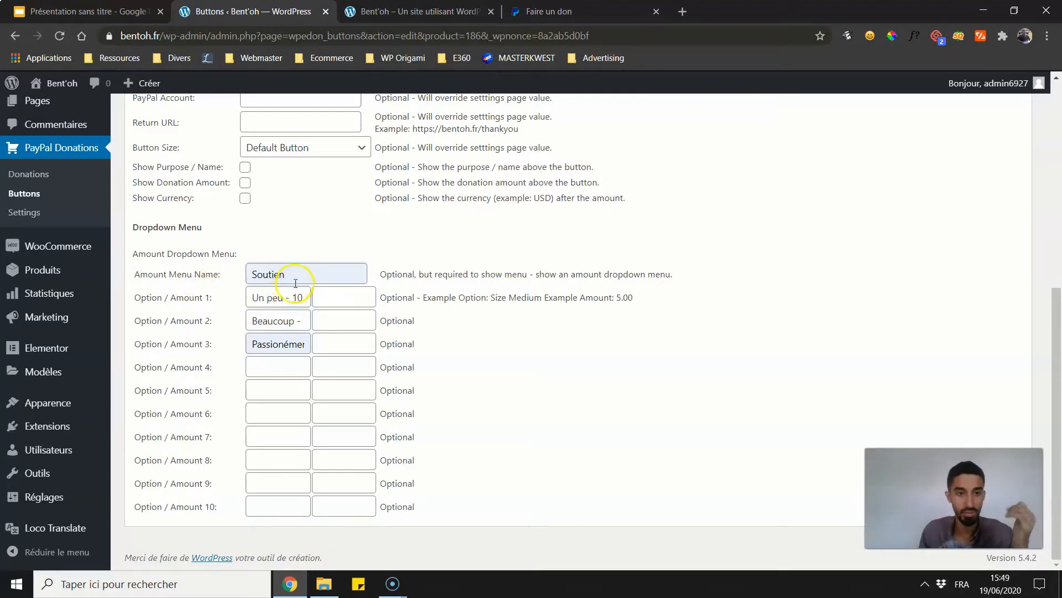
- Rename the amount dropdown "Vous nous aimez..." and revise the amounts in the first two labels, setting the first to "Un peu - 2 EUR"
drag(301, 275, 223, 282)
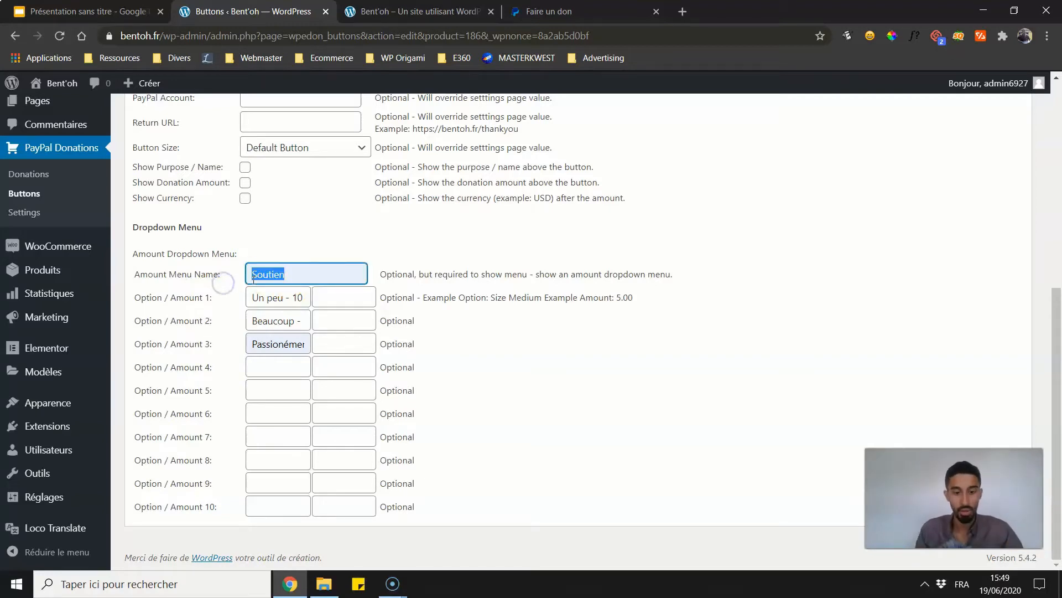
text(Vous nous aimez...)
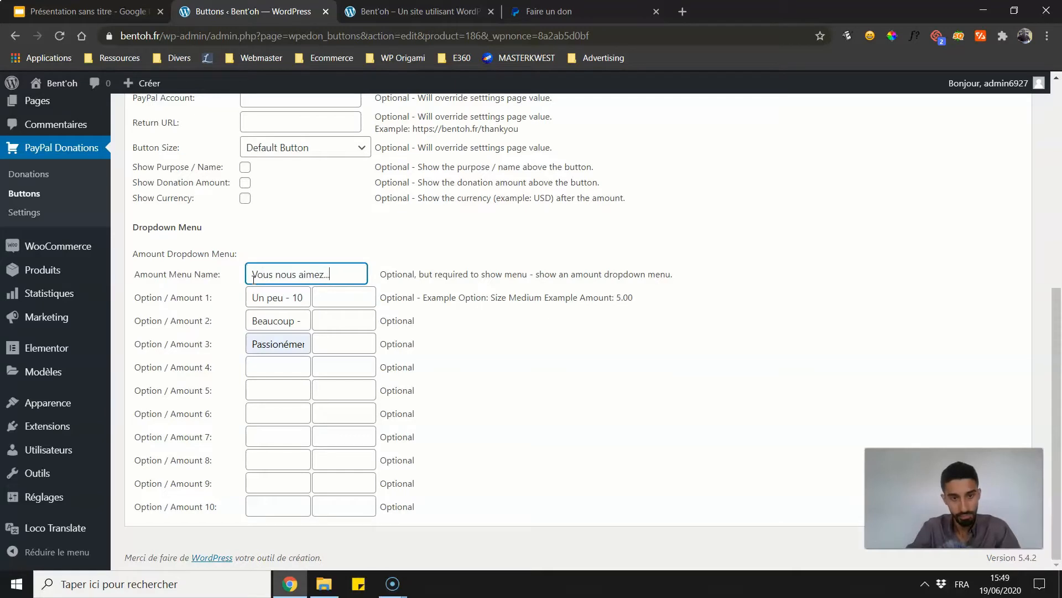
drag(292, 298, 330, 318)
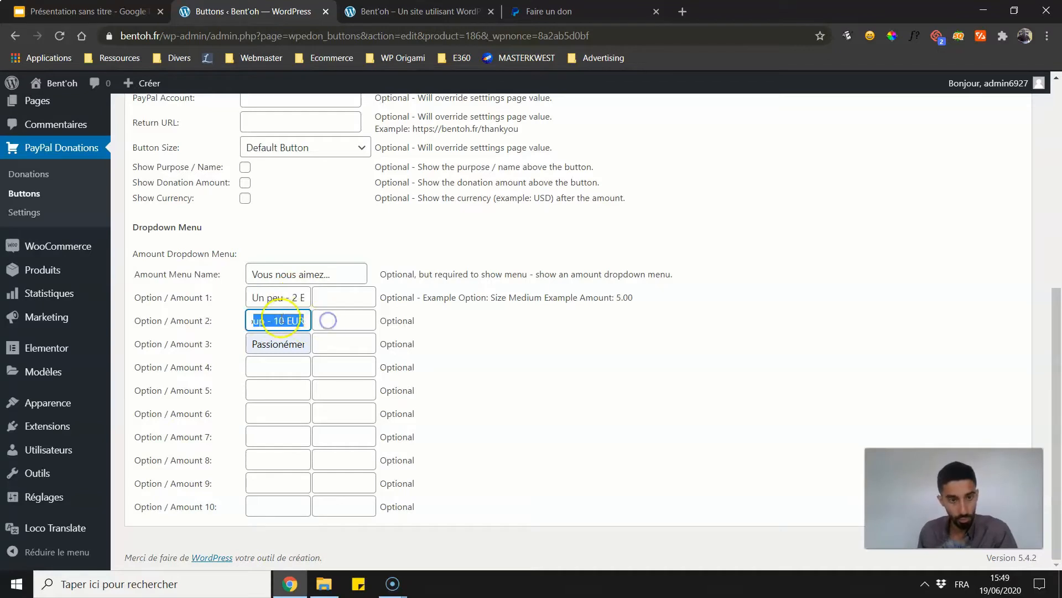
click(282, 319)
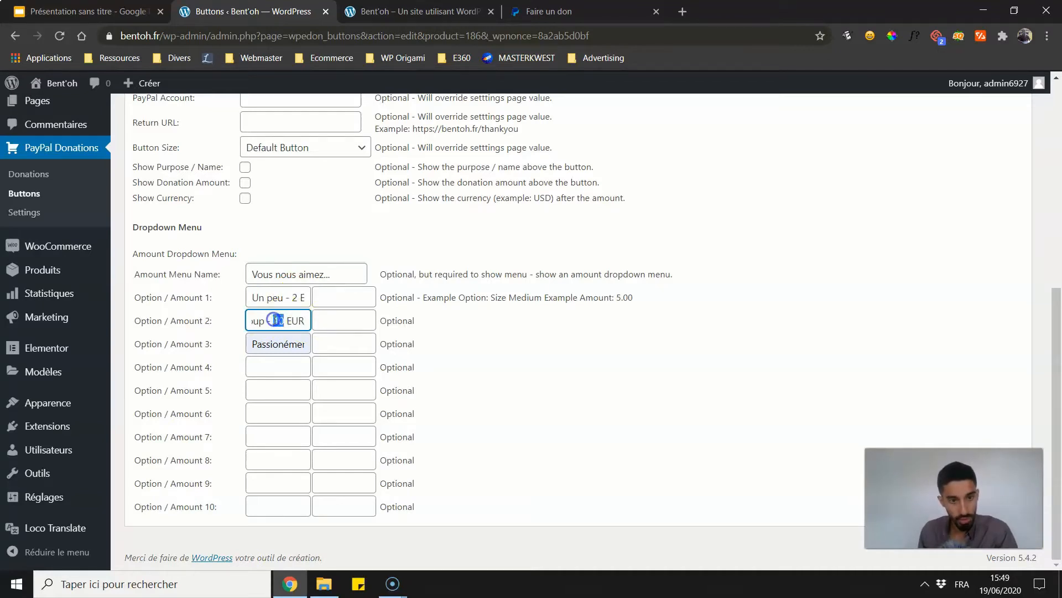
- Copy the third option's label into the fourth option and replace it with "A la folie" followed by its amount
drag(277, 341, 318, 349)
click(278, 345)
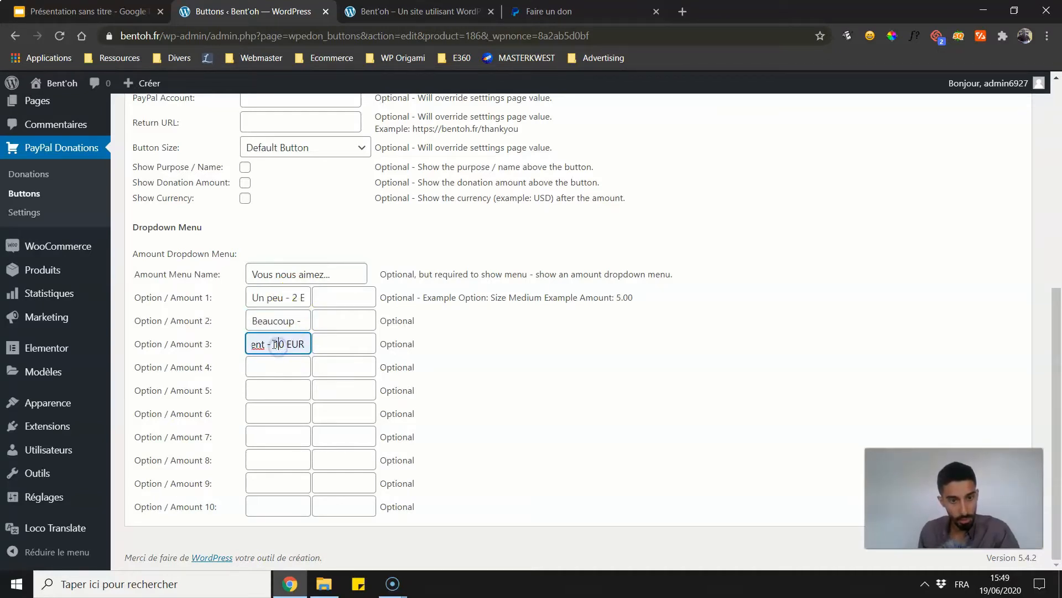
key(ctrl+a)
key(ctrl+c)
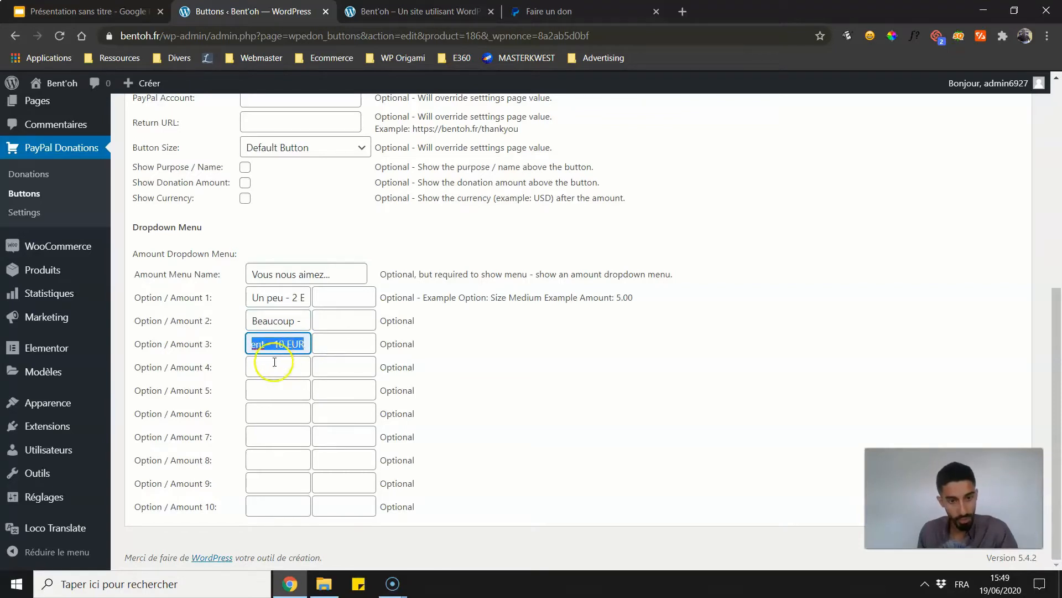
click(275, 364)
key(ctrl+v)
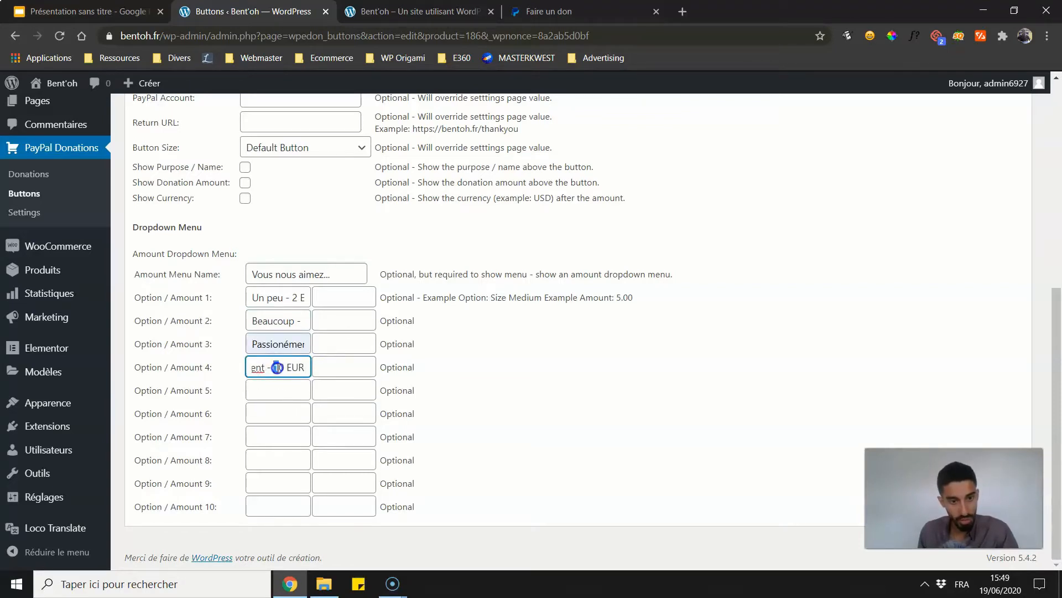
key(ctrl+a)
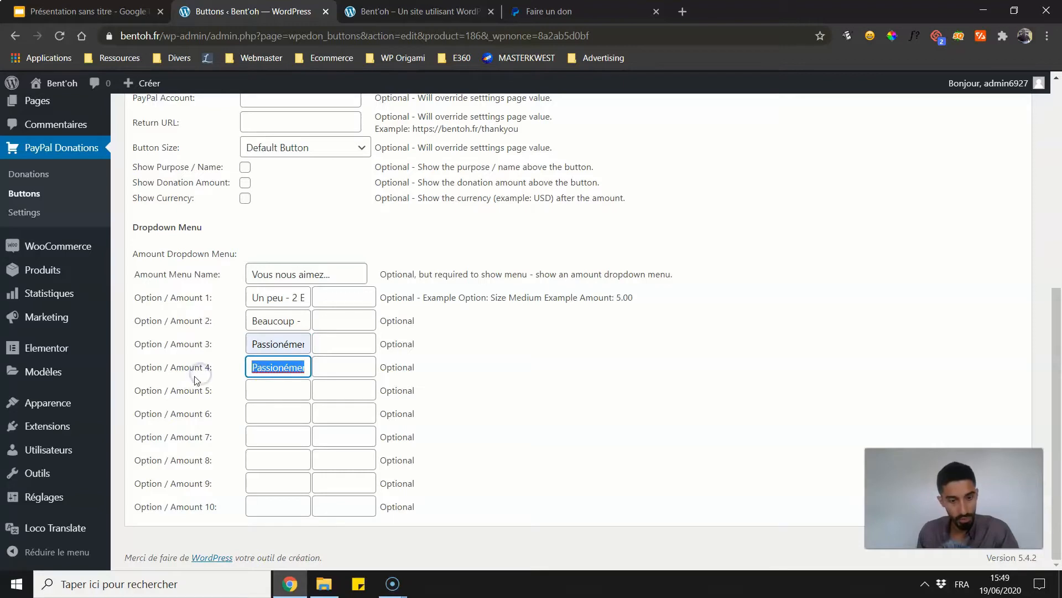
text(A la folie - 2)
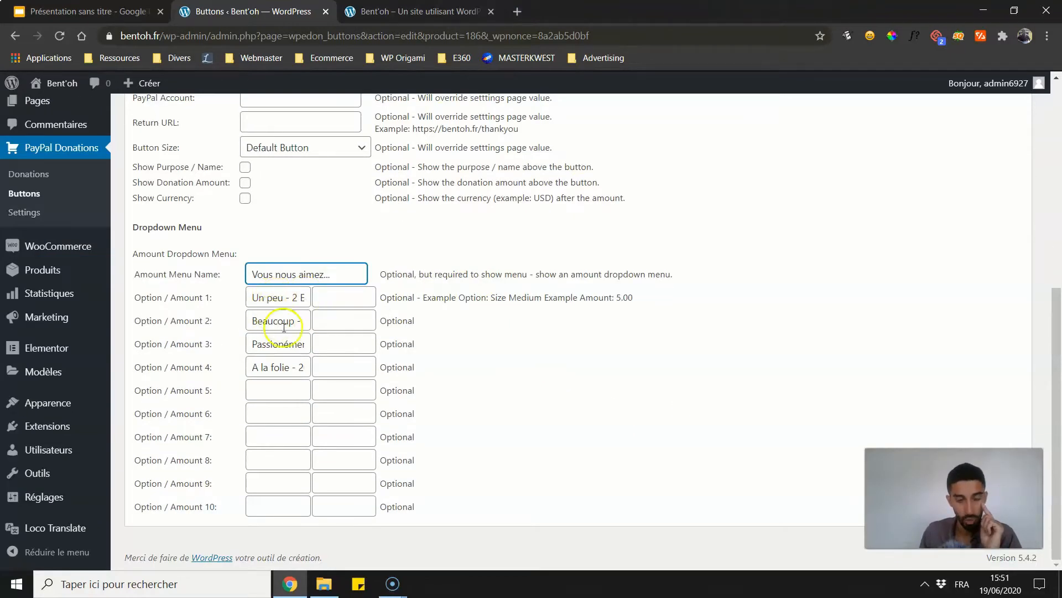
- Set the amounts of the four dropdown options to 2.00, 5.00, 10.00 and 20.00, and save the donation button
click(340, 302)
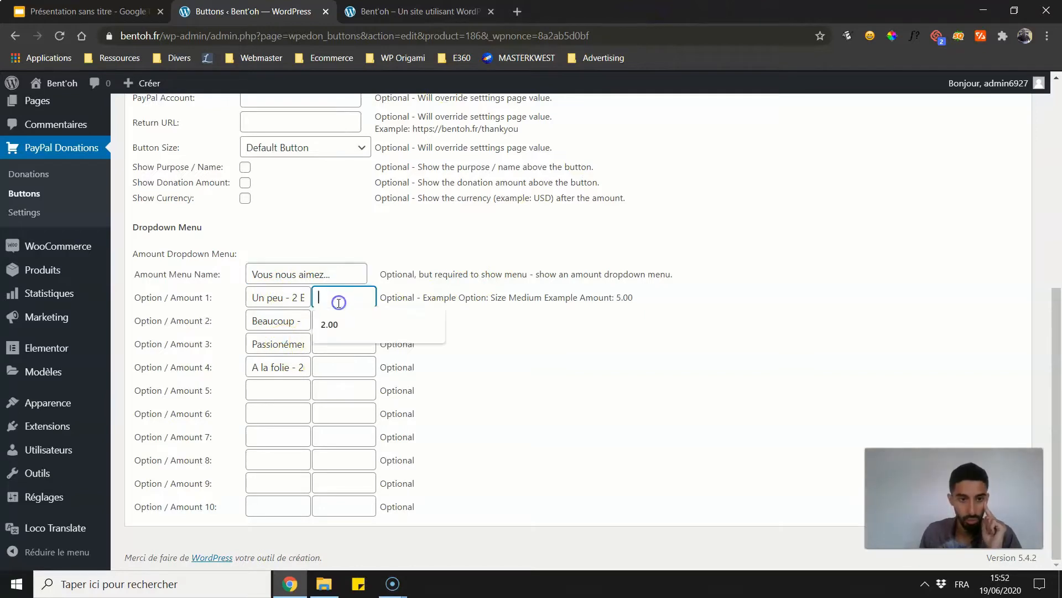
double_click(308, 299)
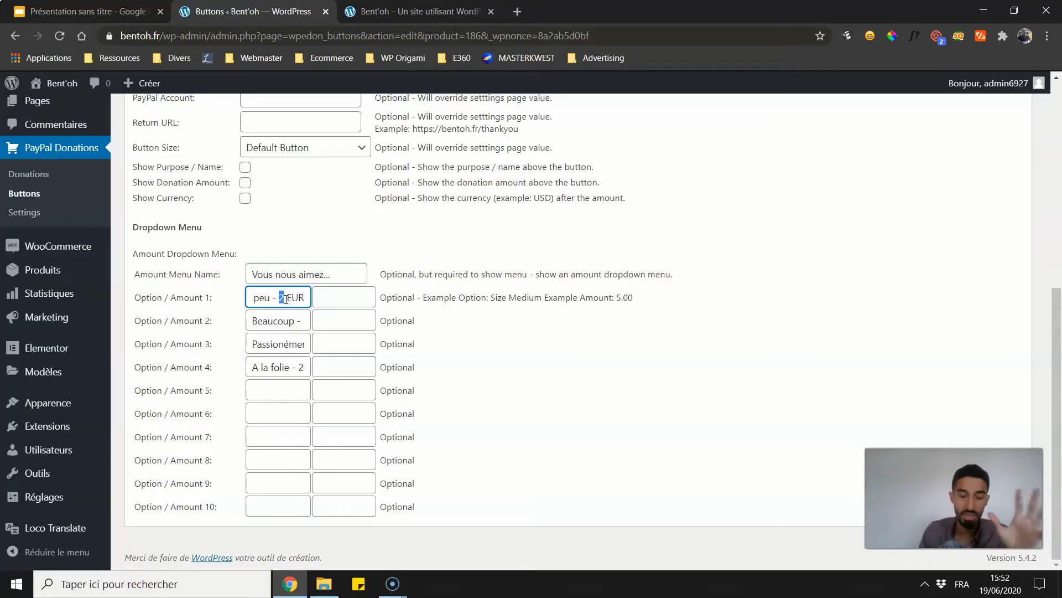
click(346, 293)
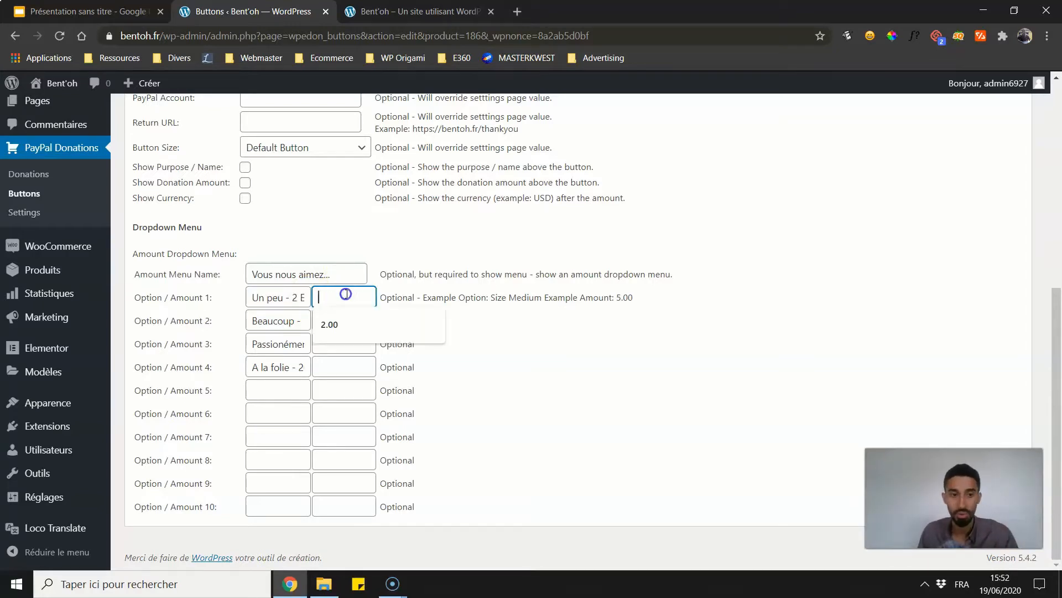
click(350, 322)
click(335, 320)
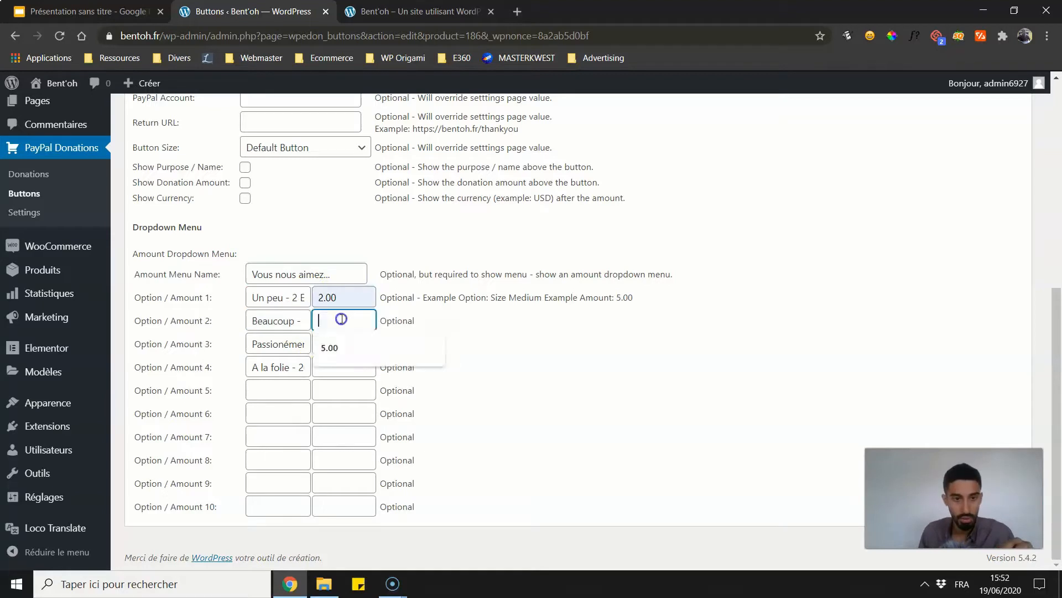
click(348, 348)
click(346, 346)
click(343, 369)
click(343, 371)
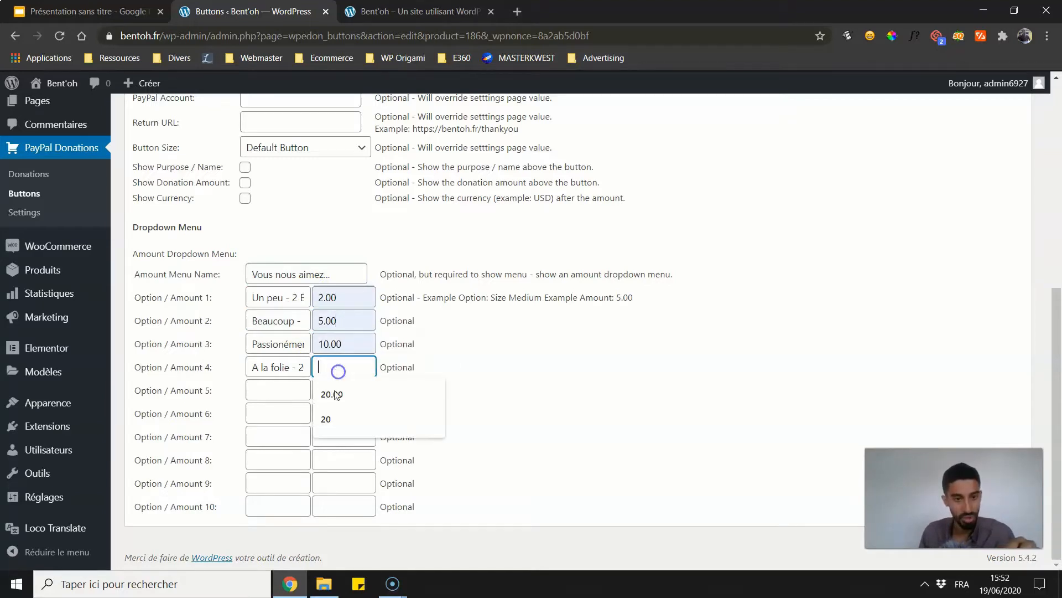
click(334, 393)
scroll(450, 370, up, 1)
scroll(451, 371, up, 6)
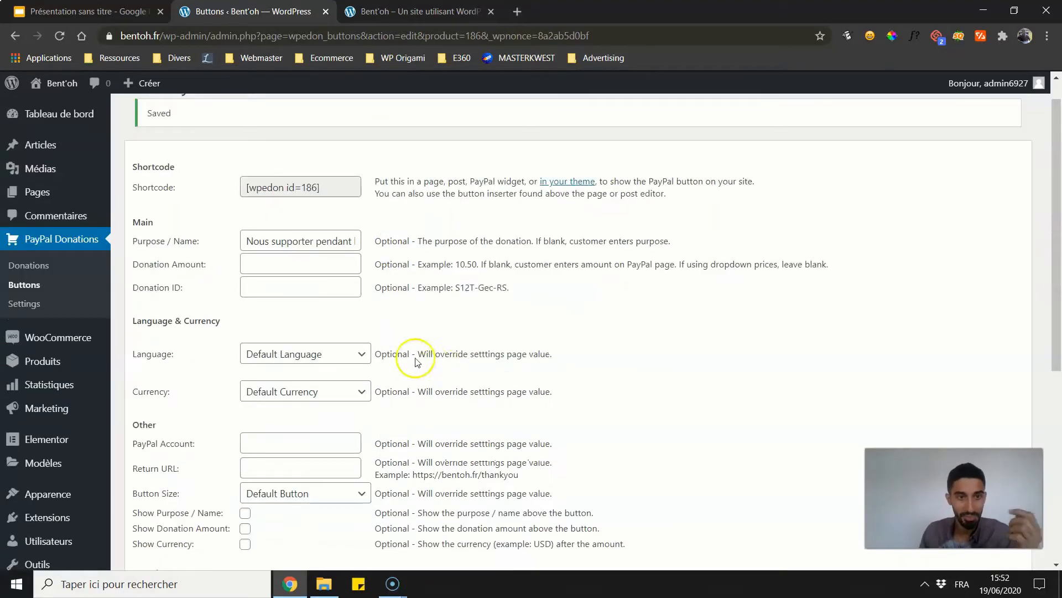
scroll(267, 292, down, 6)
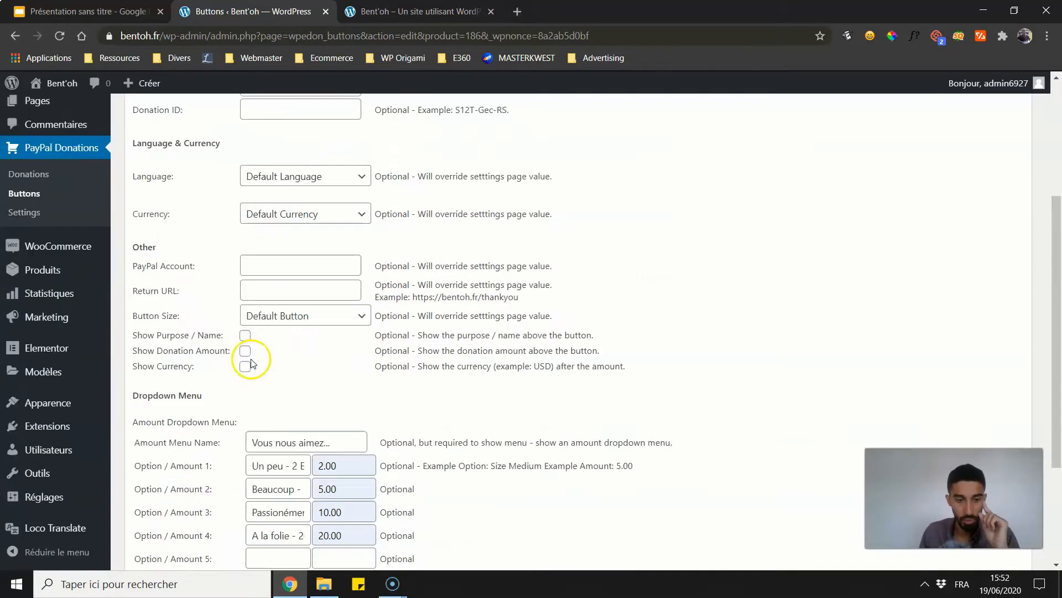
scroll(248, 352, up, 6)
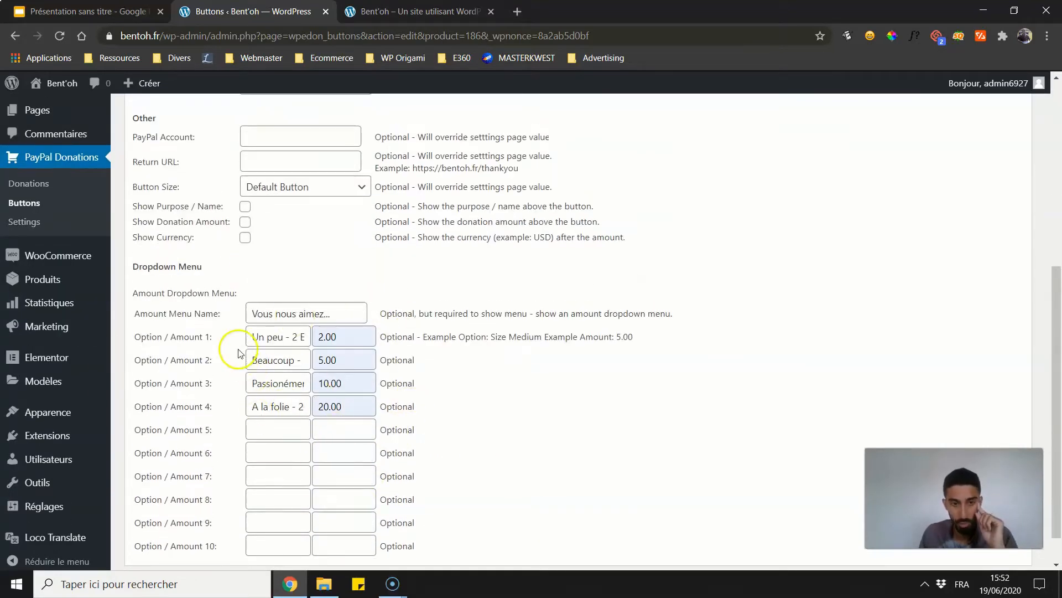
click(172, 297)
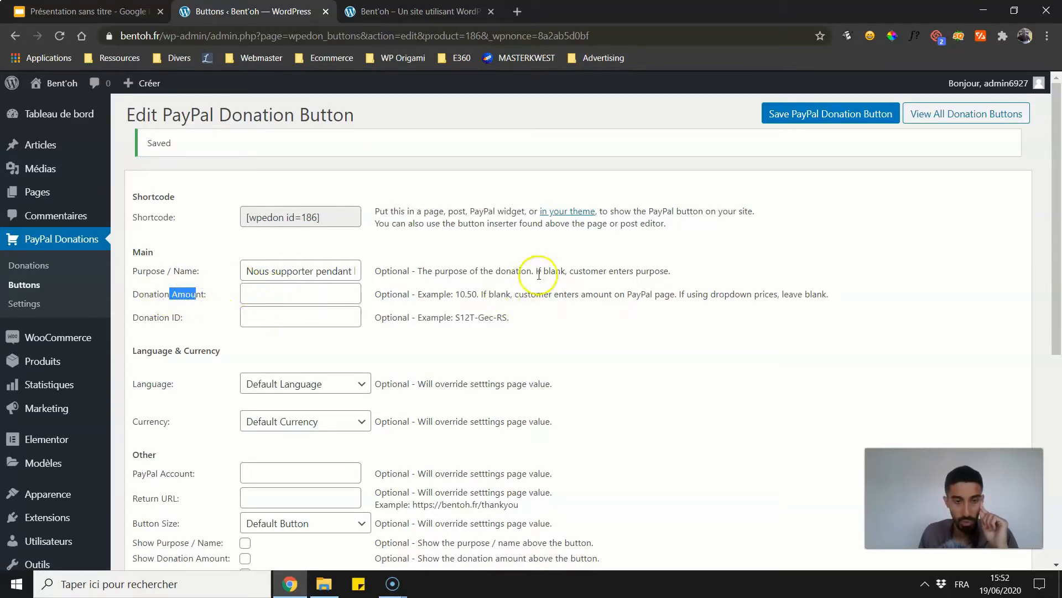
- Reload the home page, choose "A la folie – 20 EUR" above the donate button and check the amount on PayPal's donation page
click(388, 16)
click(66, 36)
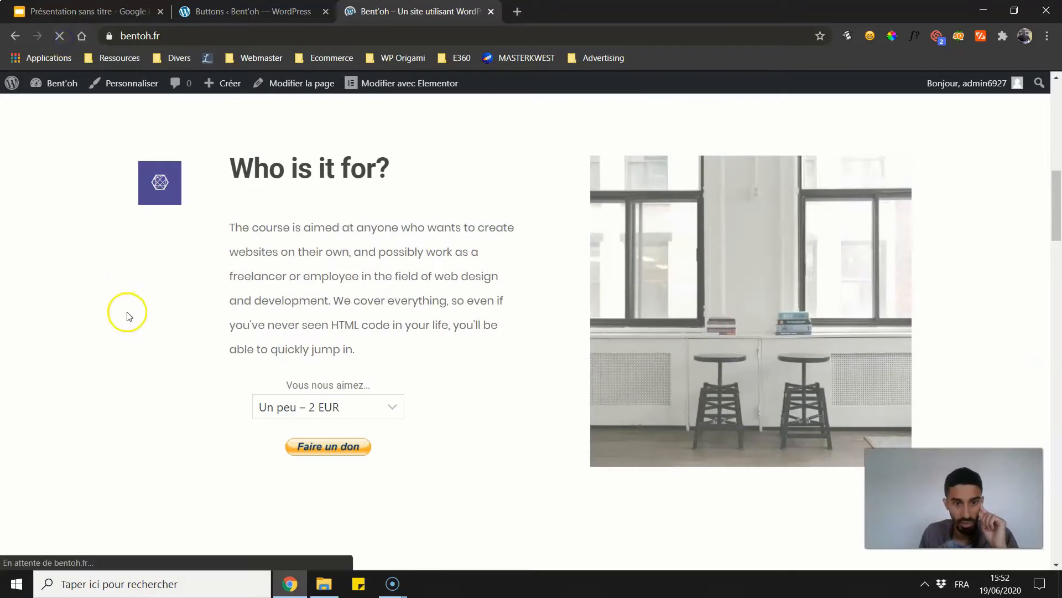
scroll(277, 390, down, 1)
click(310, 334)
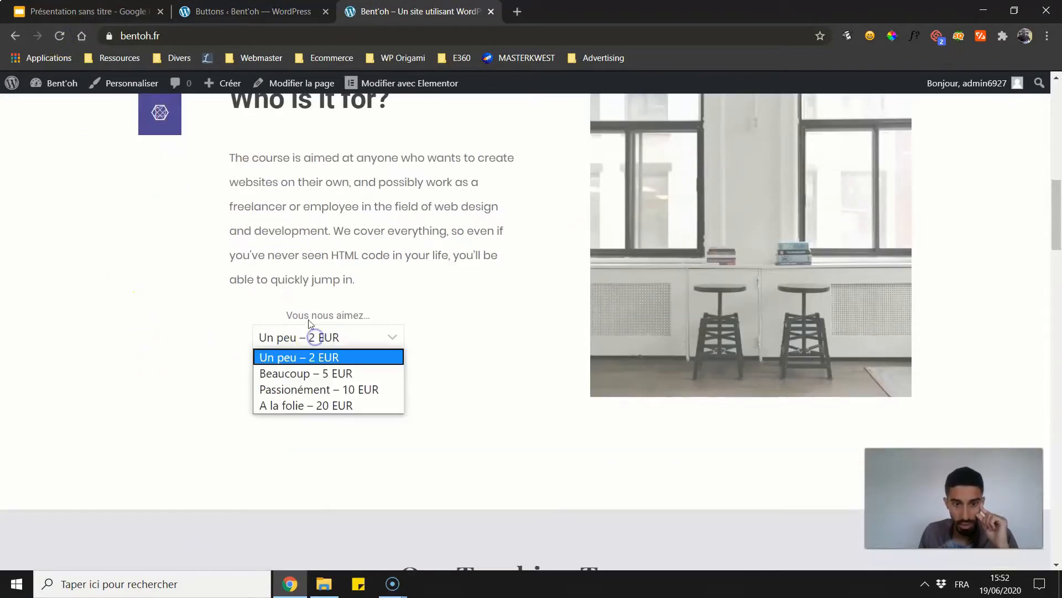
click(306, 405)
click(342, 379)
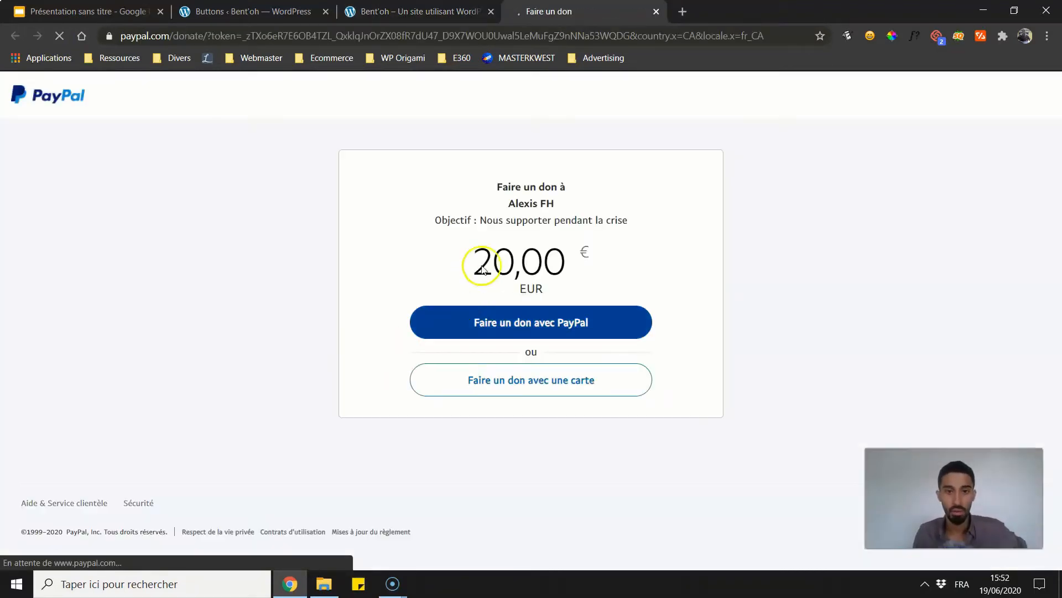
drag(473, 259, 579, 267)
click(352, 196)
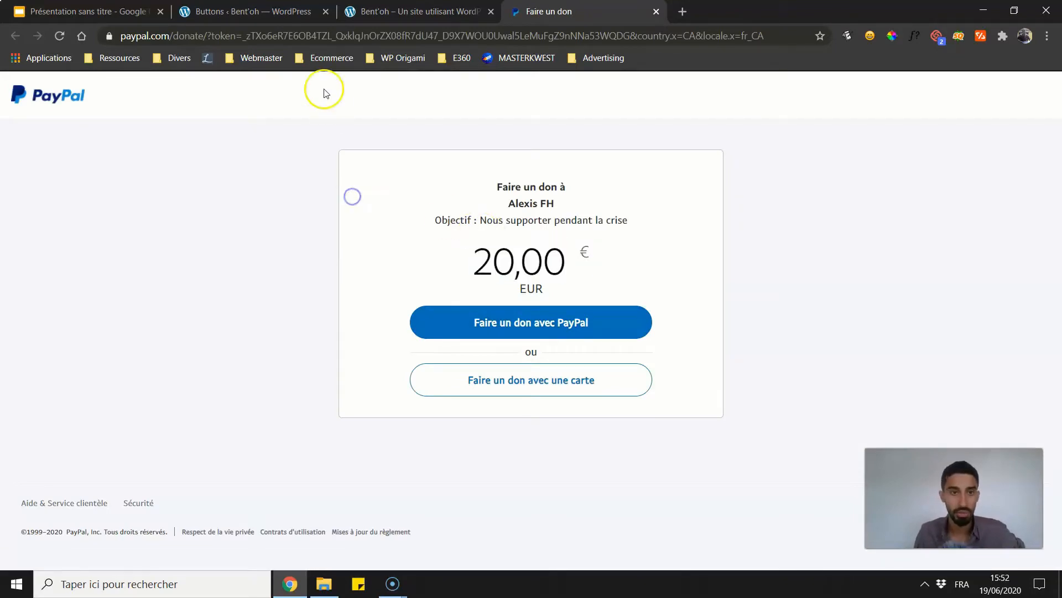
- Return to the donation button's settings and clear the amounts of all four dropdown options
click(249, 11)
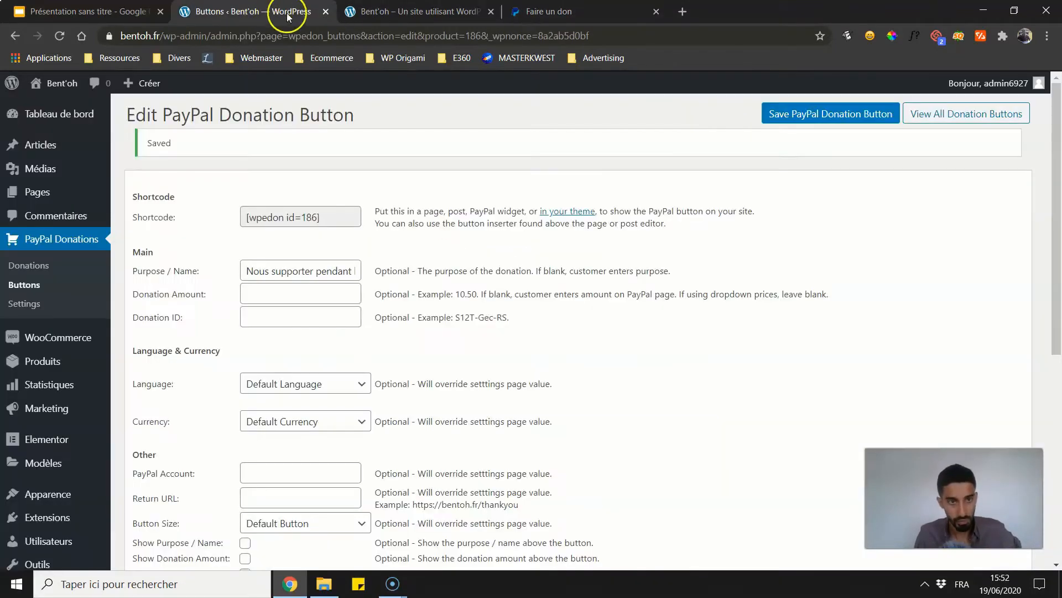
click(421, 12)
scroll(296, 280, down, 7)
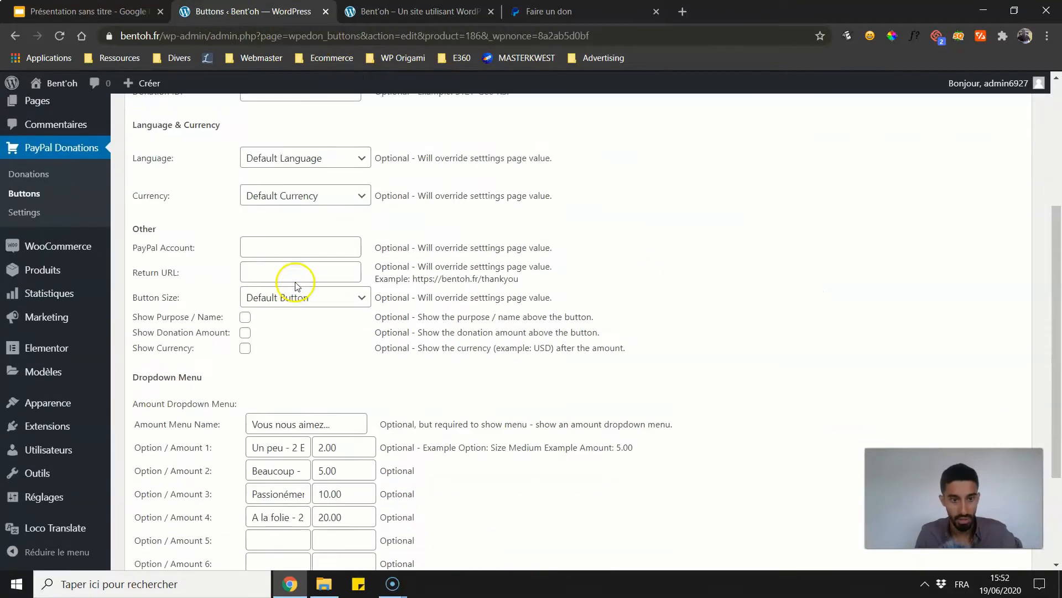
double_click(332, 297)
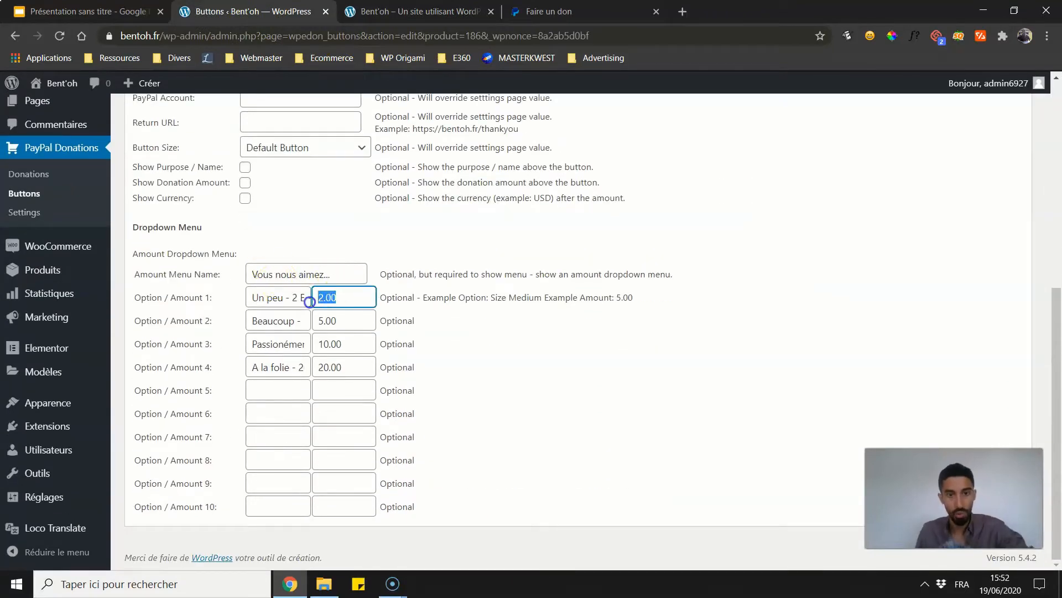
key(BackSpace)
double_click(343, 321)
key(BackSpace)
double_click(326, 345)
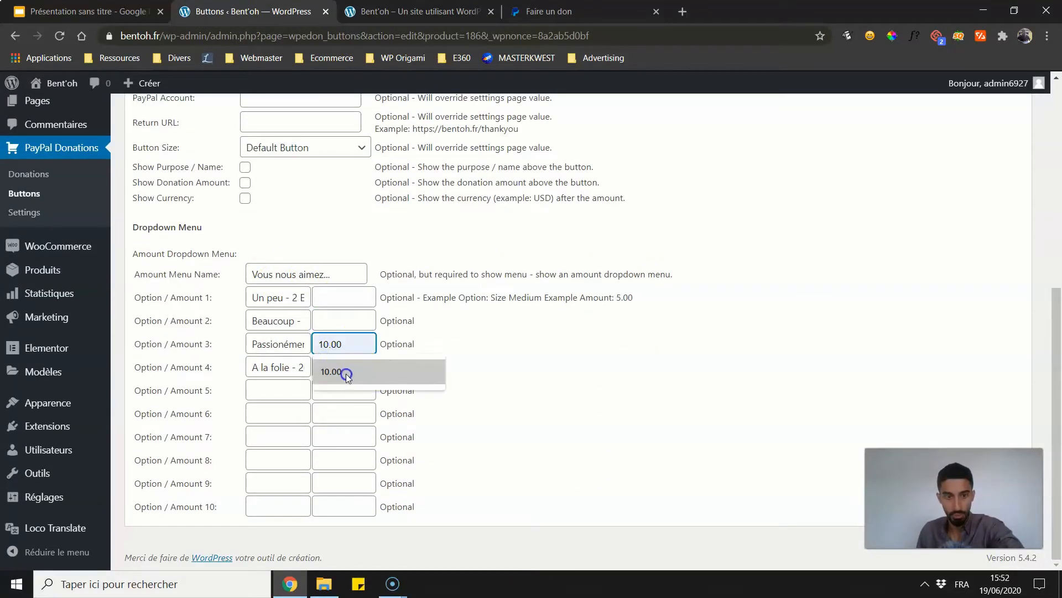
double_click(343, 367)
key(BackSpace)
double_click(316, 344)
key(BackSpace)
- Delete the labels of all four options in the amount dropdown
click(290, 341)
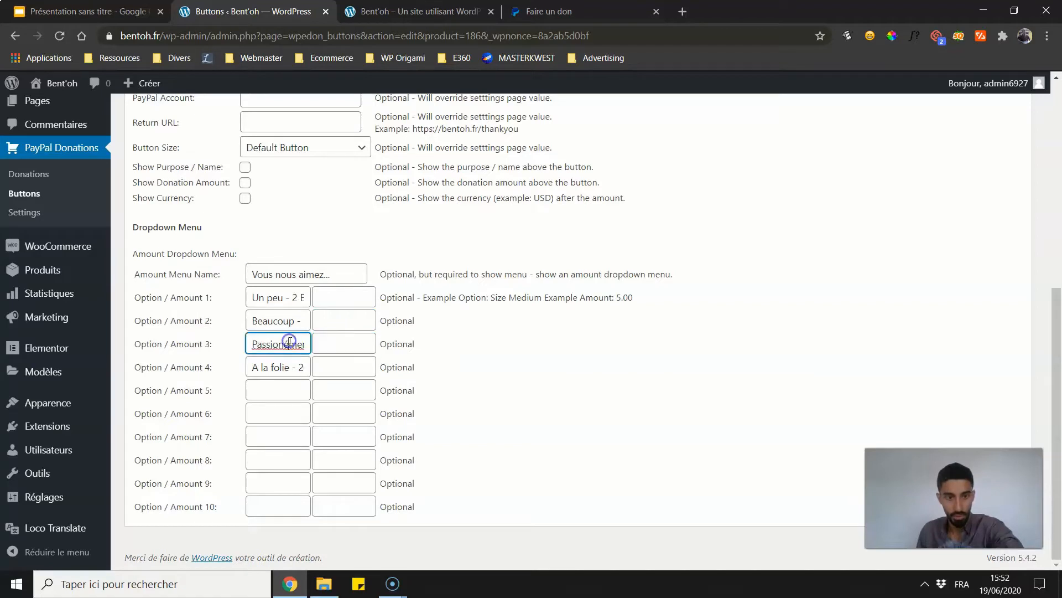
triple_click(290, 336)
key(BackSpace)
drag(253, 368, 369, 364)
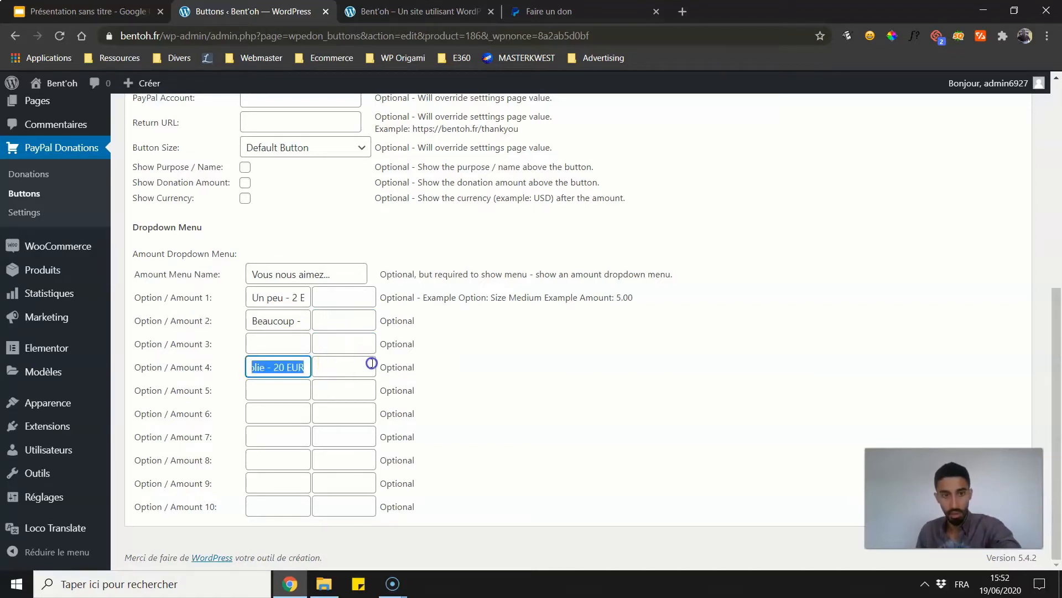
text(A)
key(BackSpace)
key(BackSpace)
drag(299, 320, 213, 325)
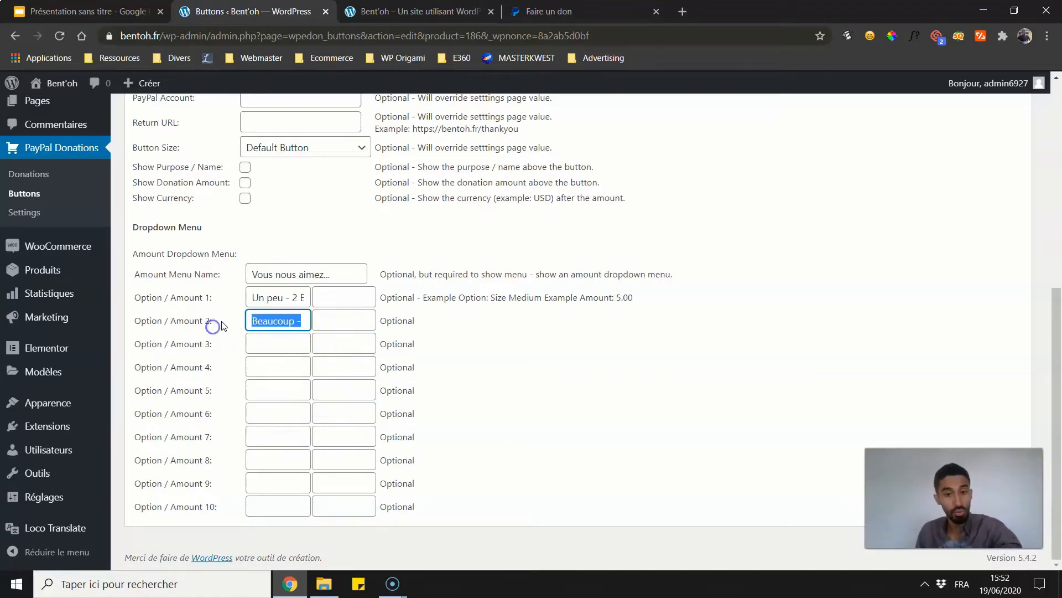
key(BackSpace)
key(BackSpace)
drag(278, 320, 435, 313)
key(BackSpace)
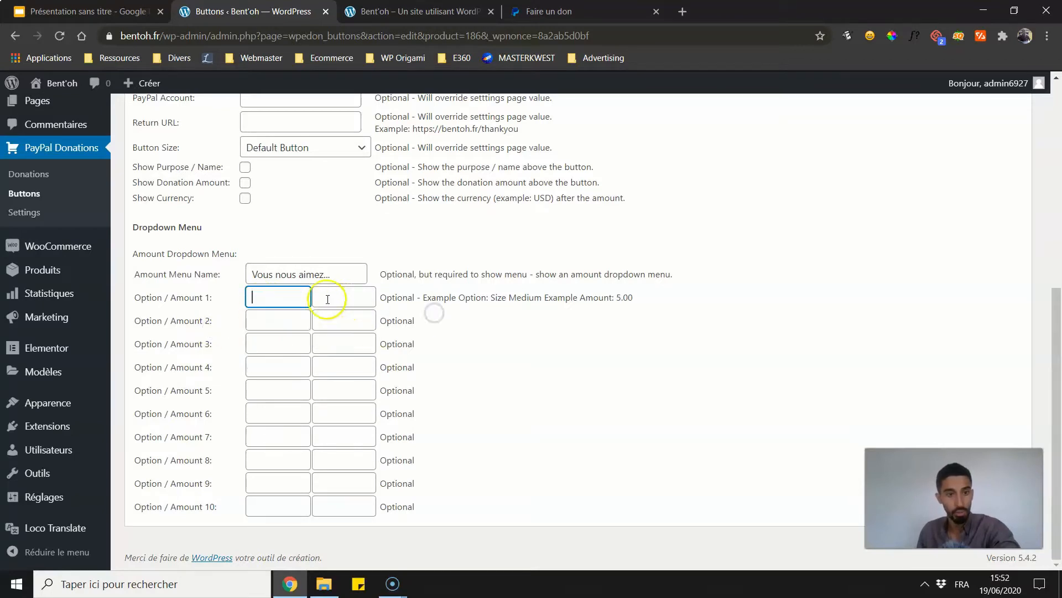
- Clear the amount dropdown's menu name and save the donation button
drag(347, 276, 213, 272)
key(BackSpace)
scroll(298, 243, up, 4)
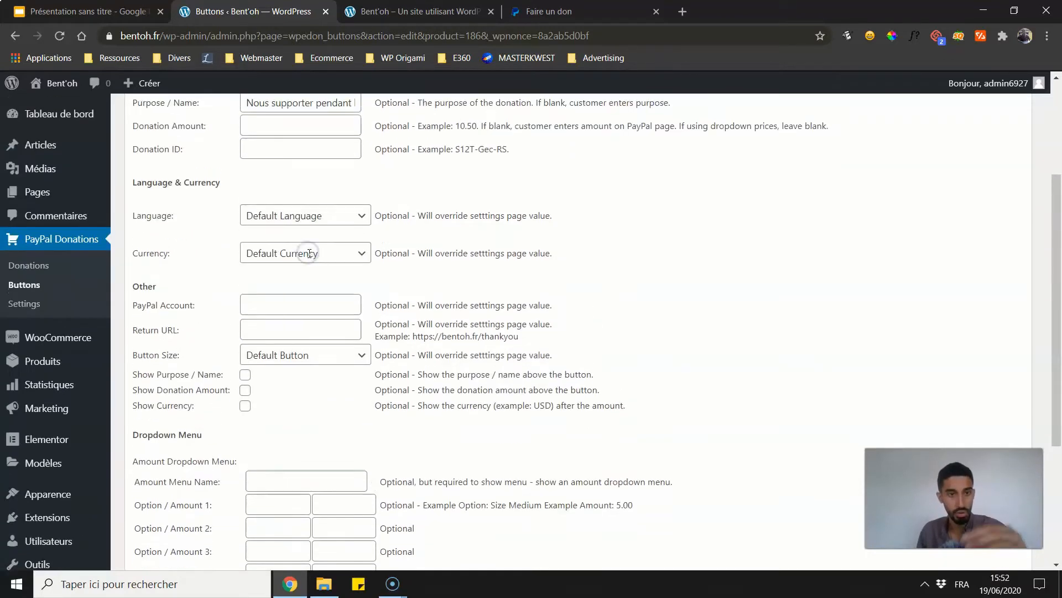
scroll(268, 223, up, 3)
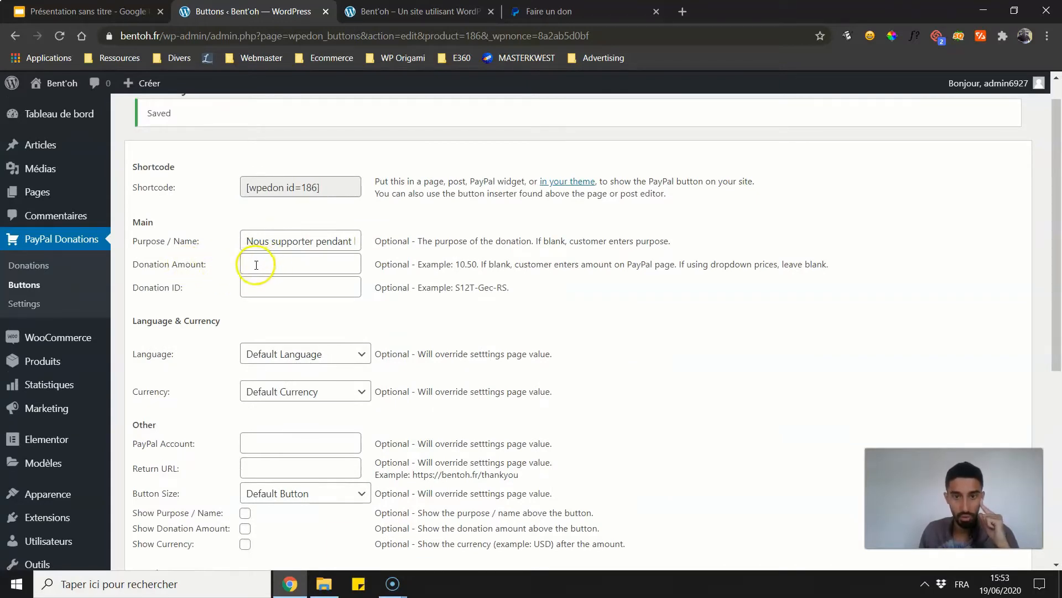
scroll(249, 282, down, 6)
scroll(719, 233, up, 7)
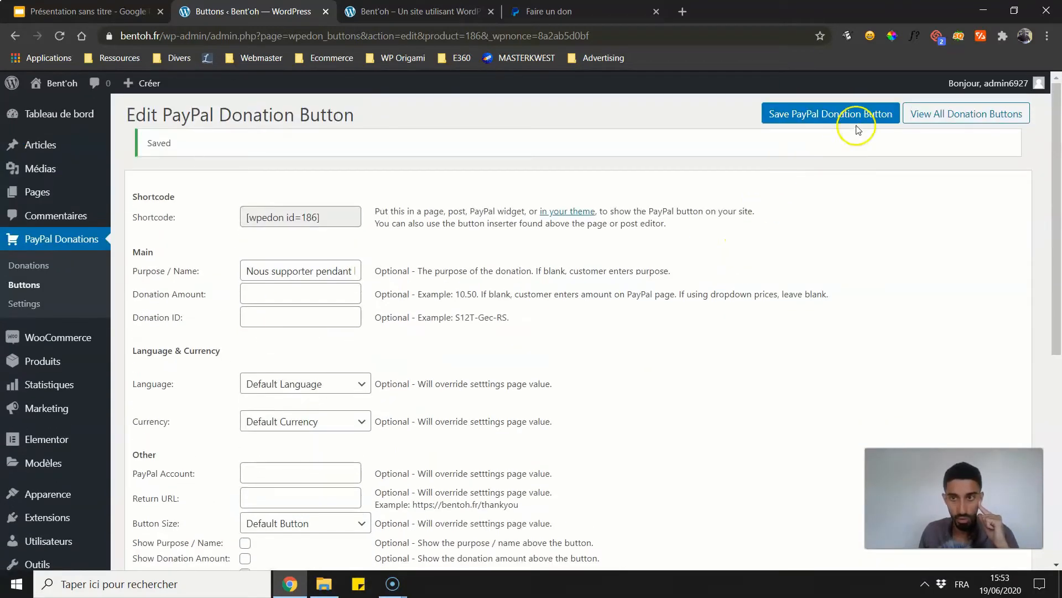
click(857, 127)
- Close the old PayPal page and open a new donation page from the home page's donate button to check its free amount field
click(548, 11)
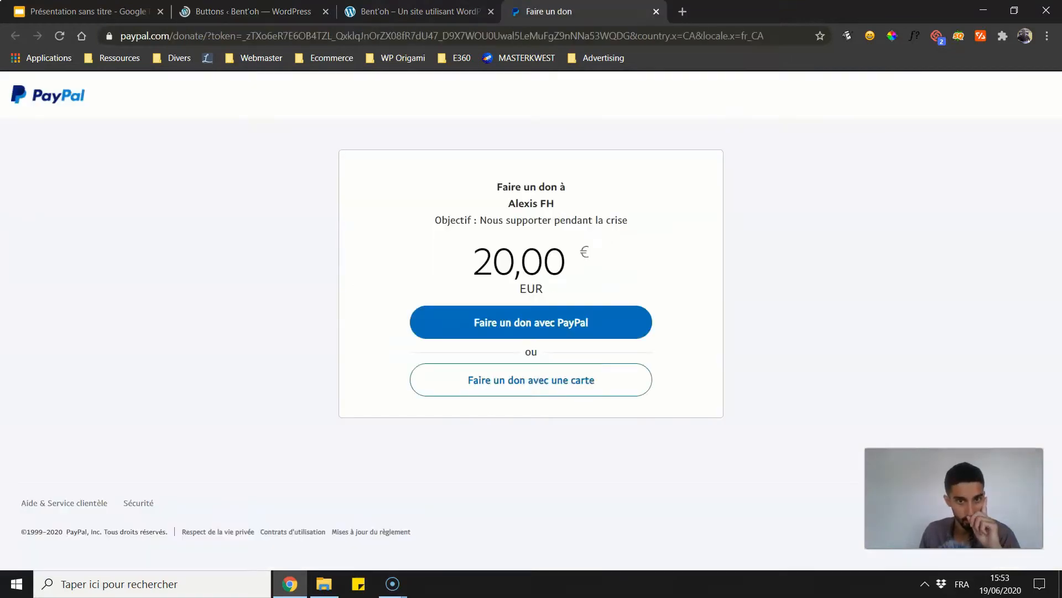
click(493, 316)
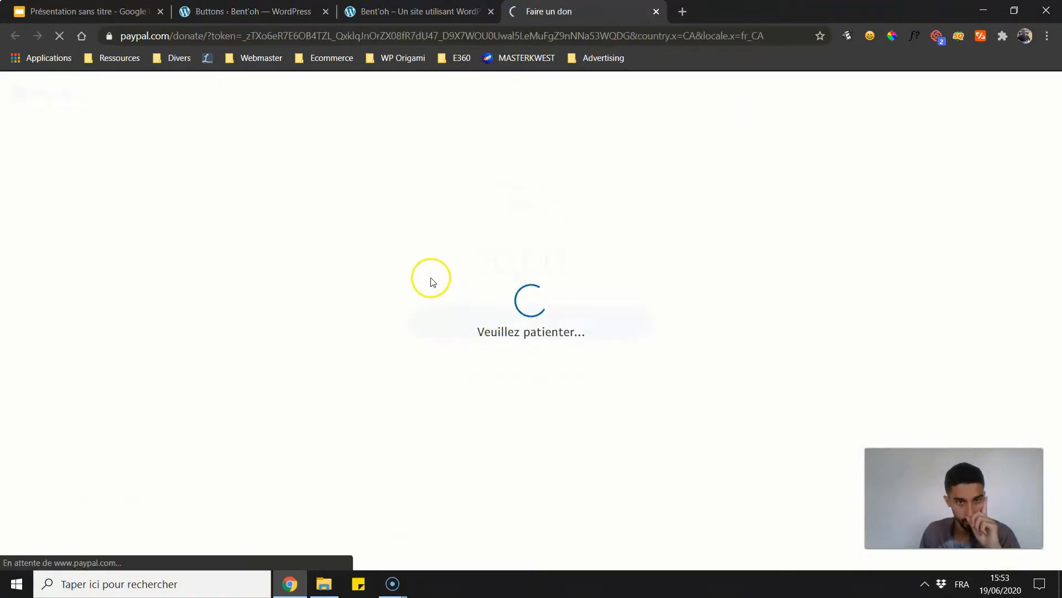
click(656, 11)
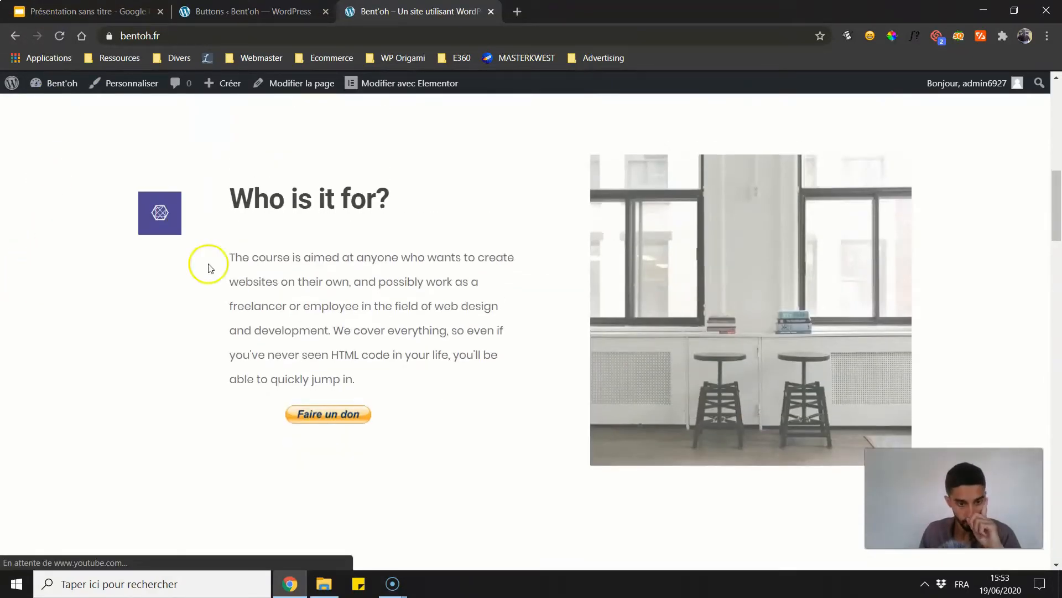
scroll(255, 288, down, 1)
click(304, 341)
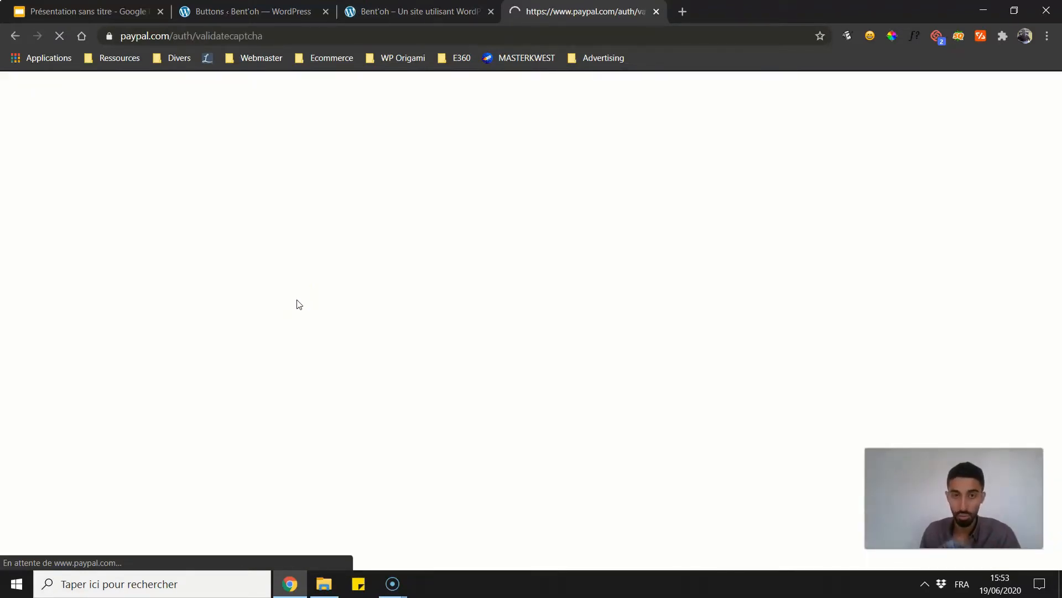
click(495, 250)
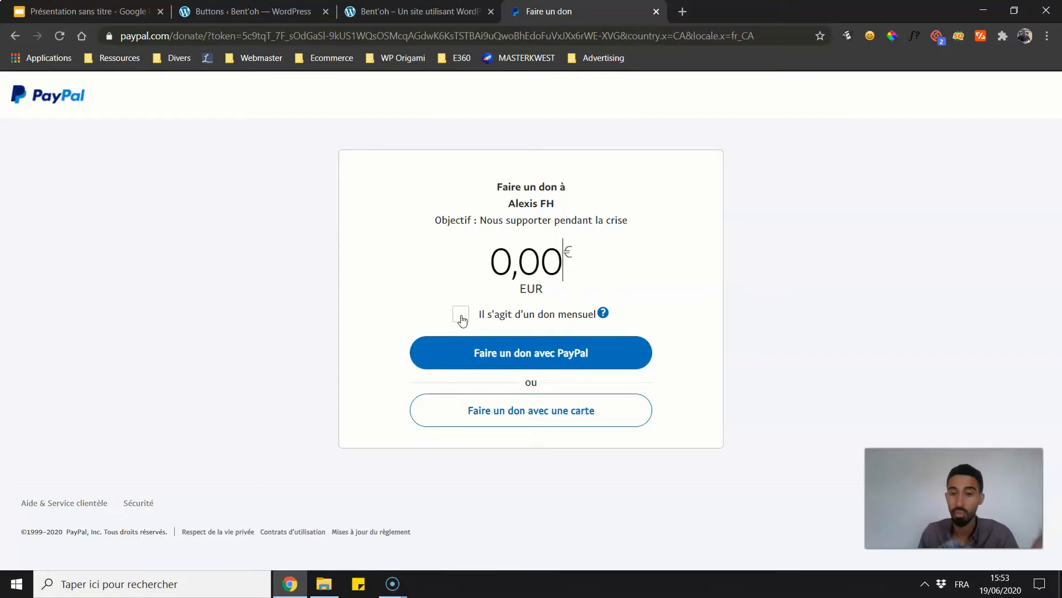
drag(508, 261, 609, 252)
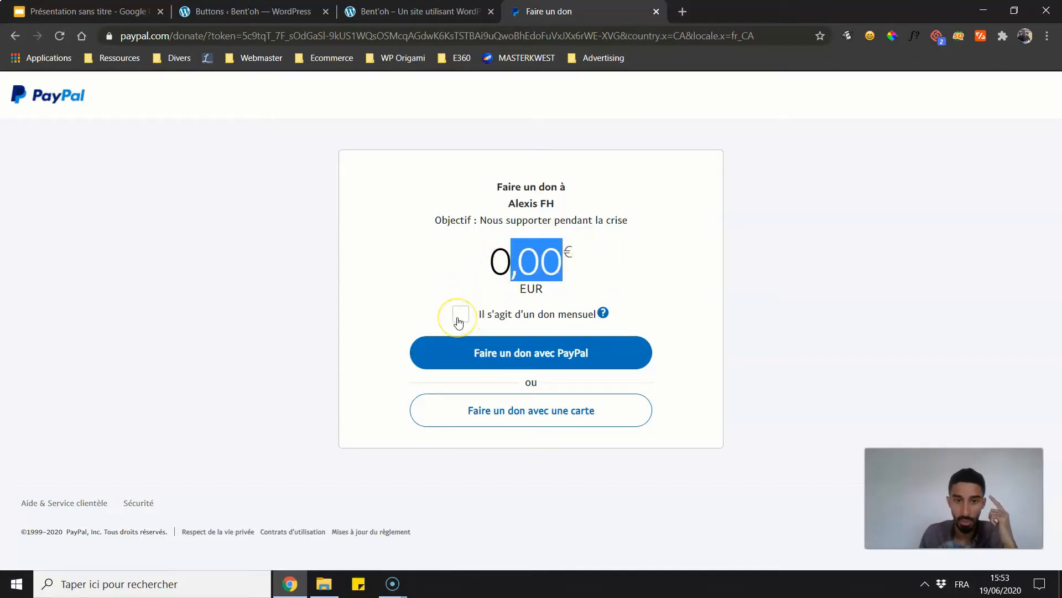
click(495, 266)
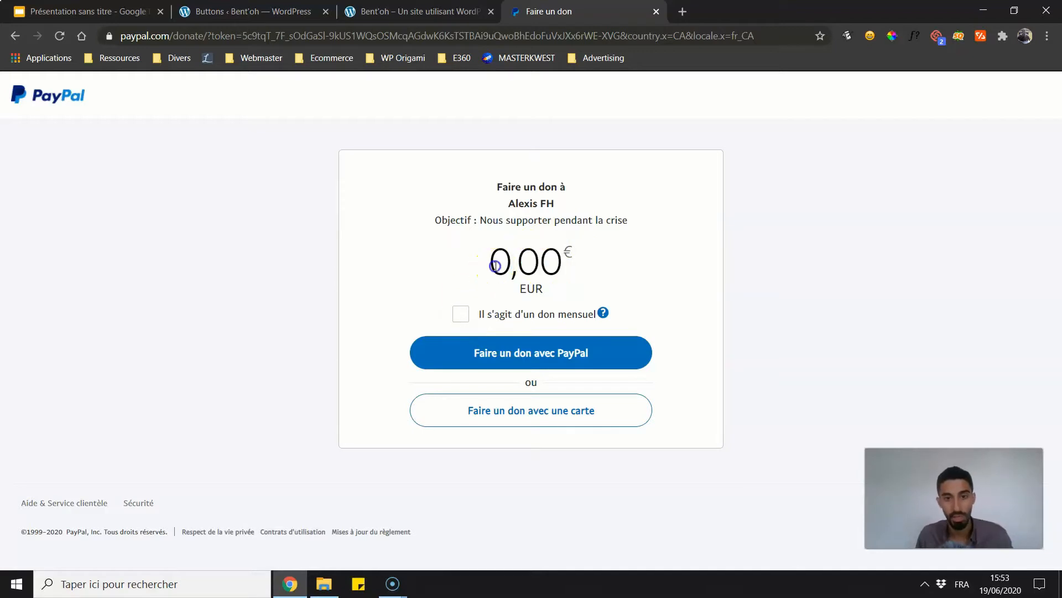
- Set the donation button's size to Big with Credit Cards in its settings and save the button
click(266, 12)
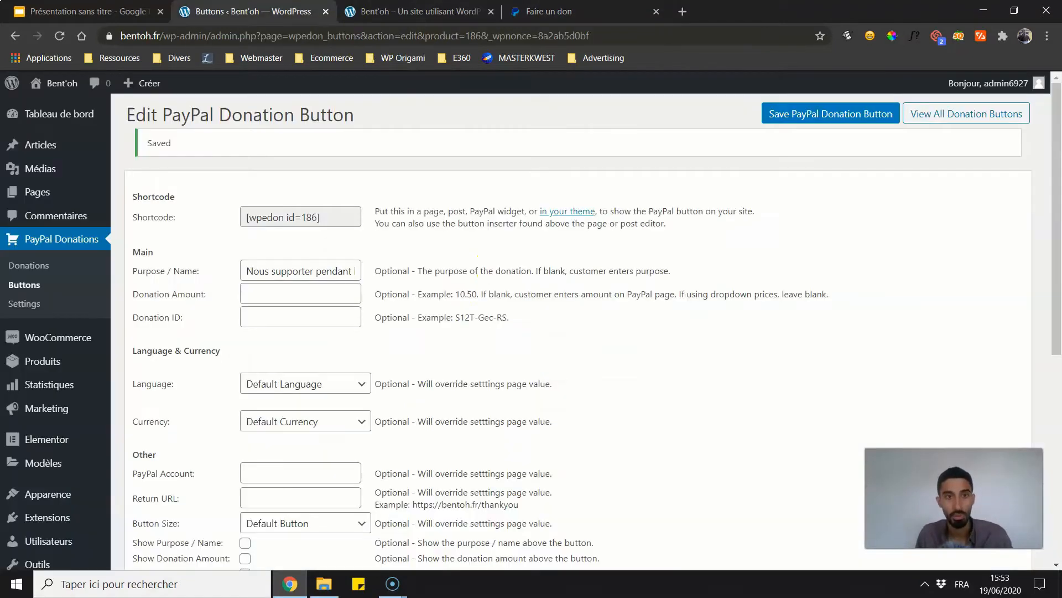
click(414, 12)
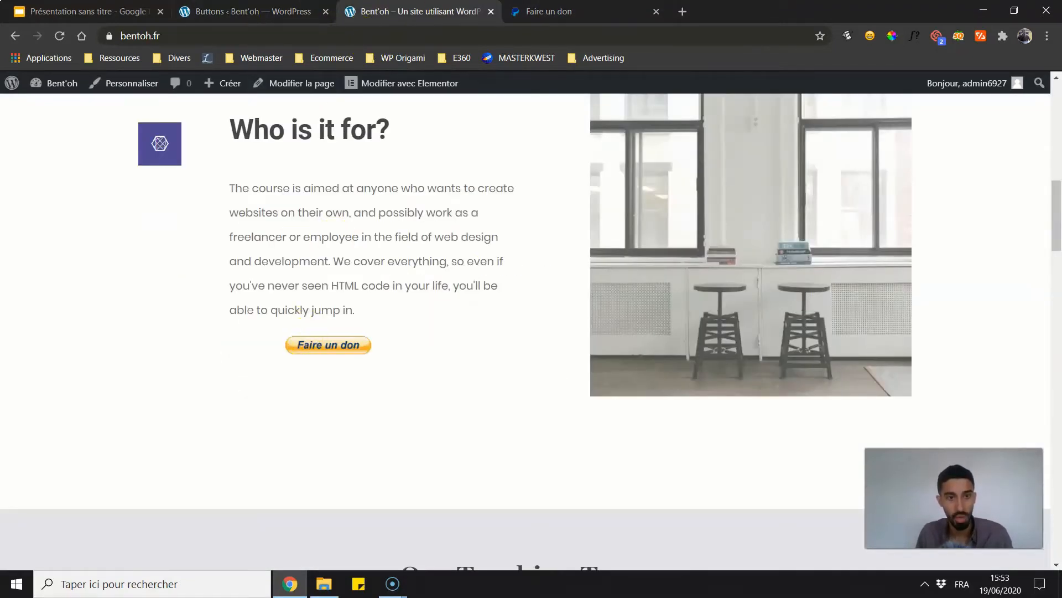
click(260, 11)
scroll(264, 396, down, 2)
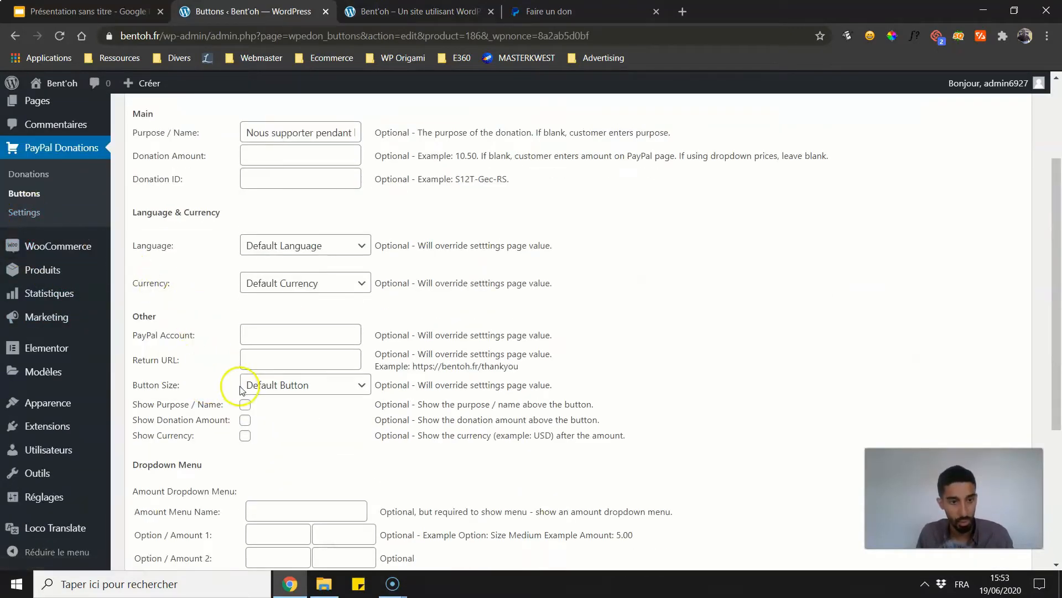
click(275, 386)
click(258, 446)
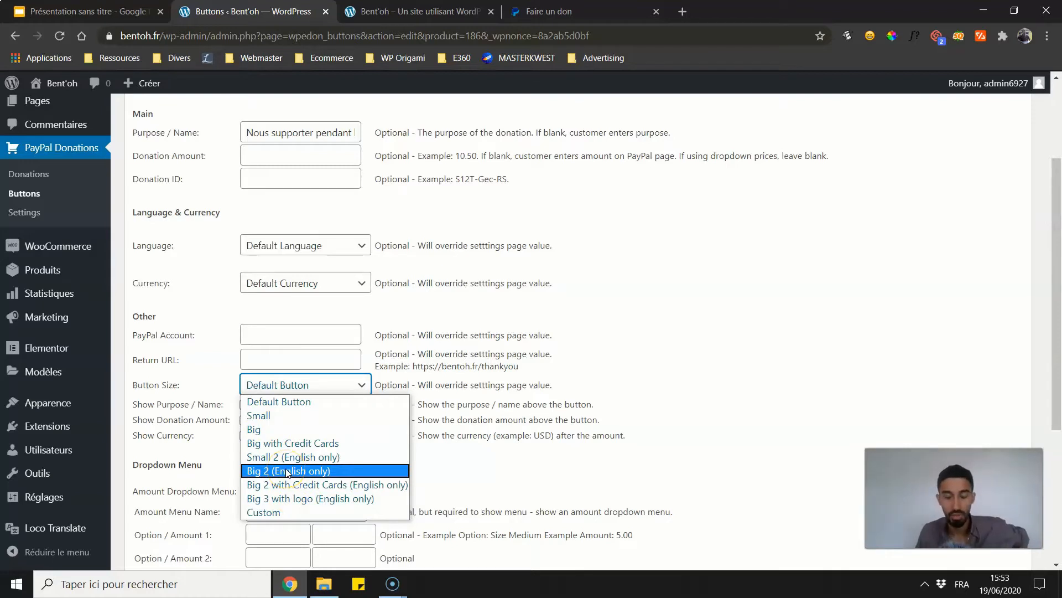
click(271, 444)
scroll(188, 437, down, 5)
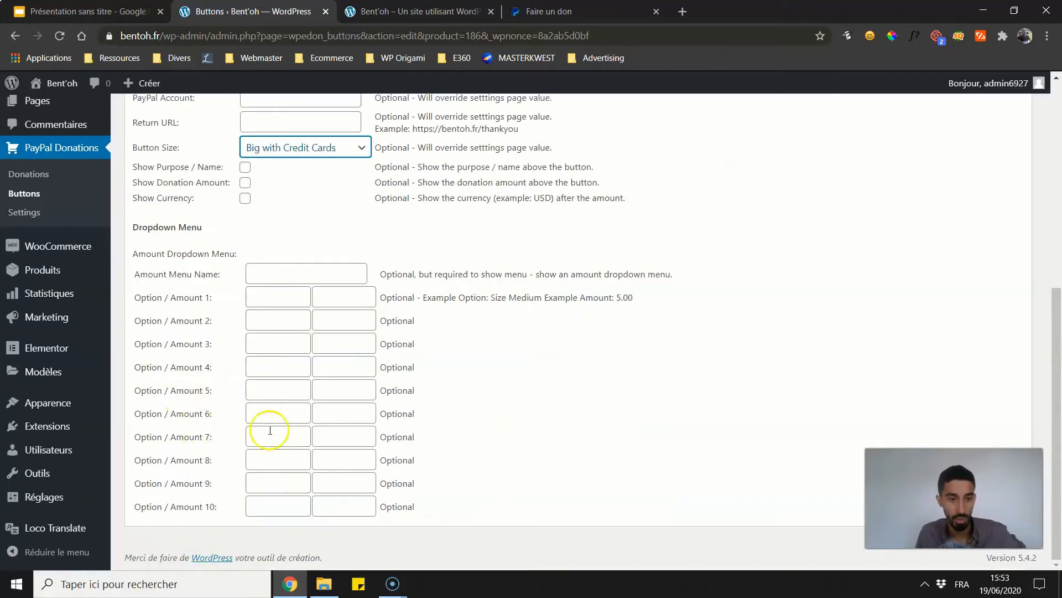
scroll(270, 430, up, 10)
click(827, 119)
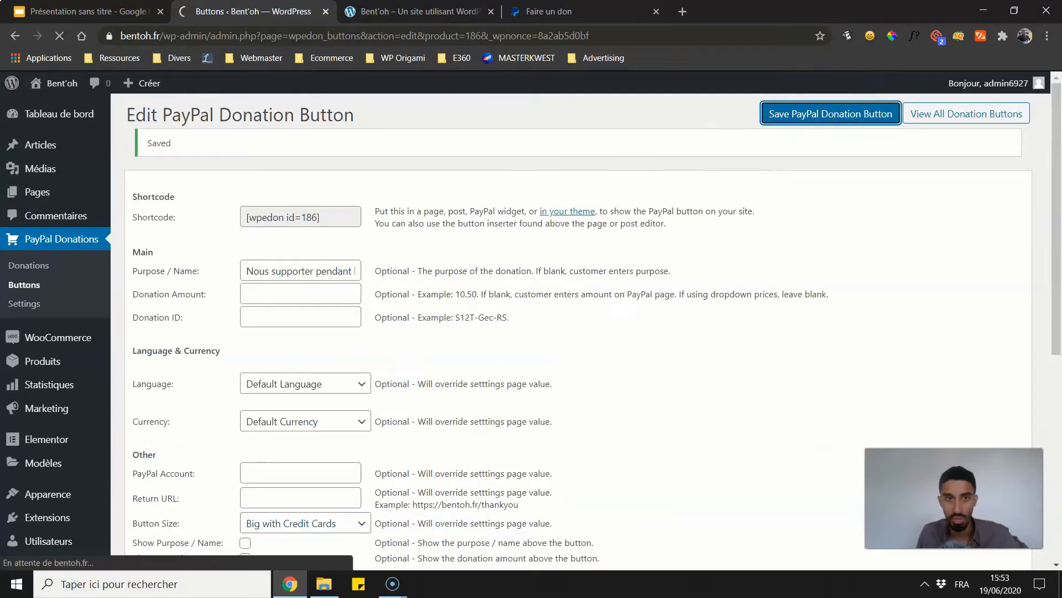
- Reload the home page and check the donate button's look in the "Who is it for?" section
click(421, 11)
click(60, 36)
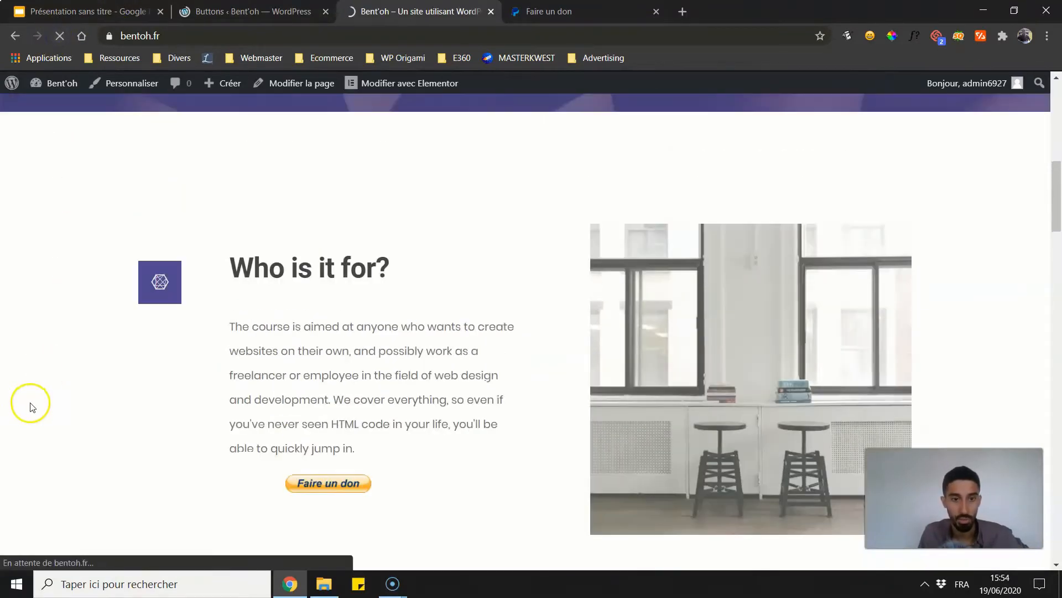
scroll(306, 387, down, 3)
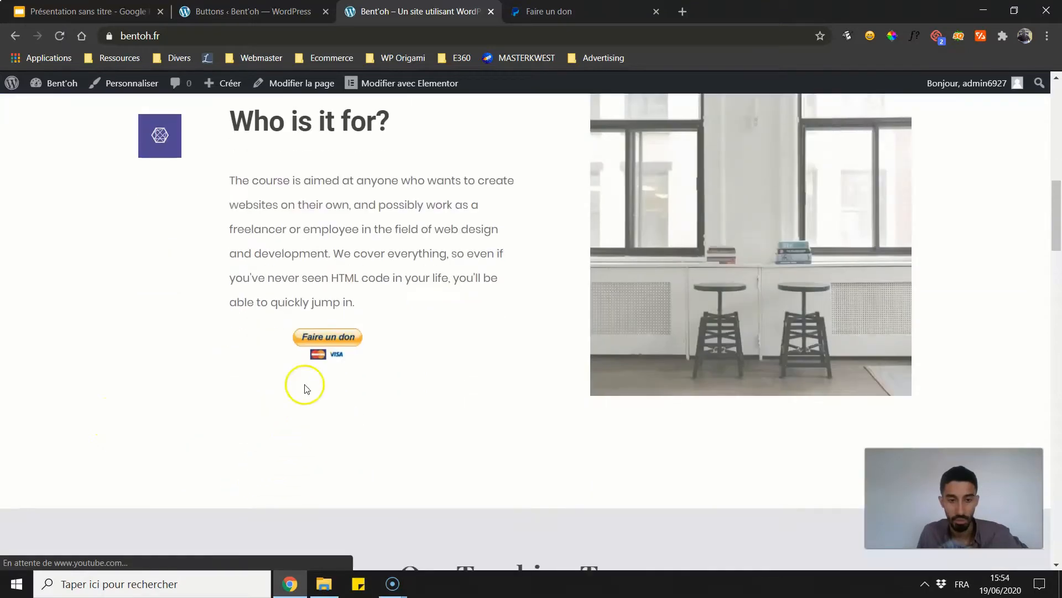
scroll(201, 382, up, 1)
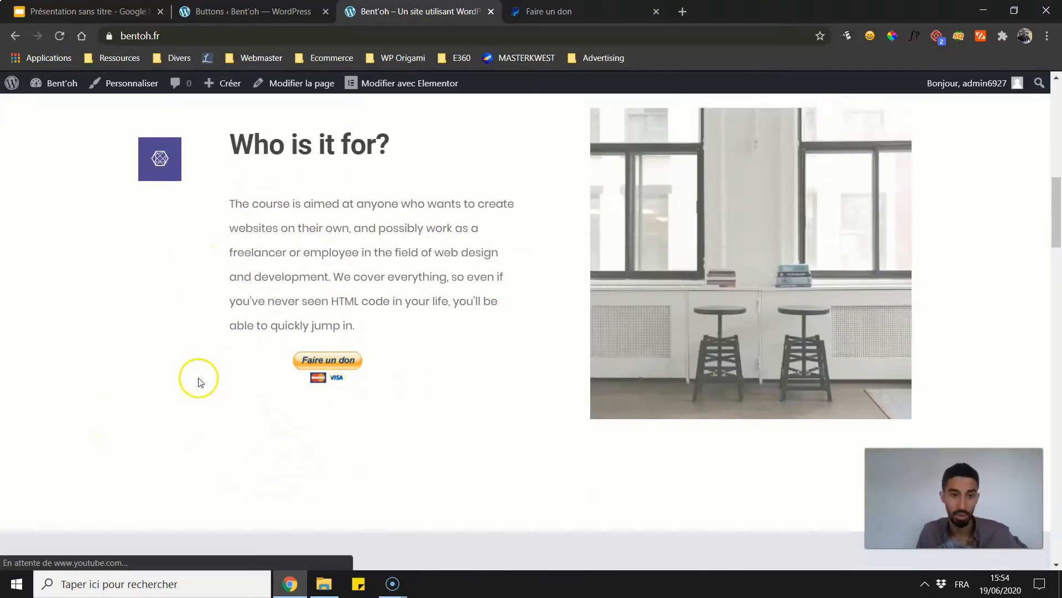
scroll(200, 381, up, 2)
- Review the button size options in the donation button's settings and compare them with the button on the home page
click(282, 6)
scroll(329, 365, down, 1)
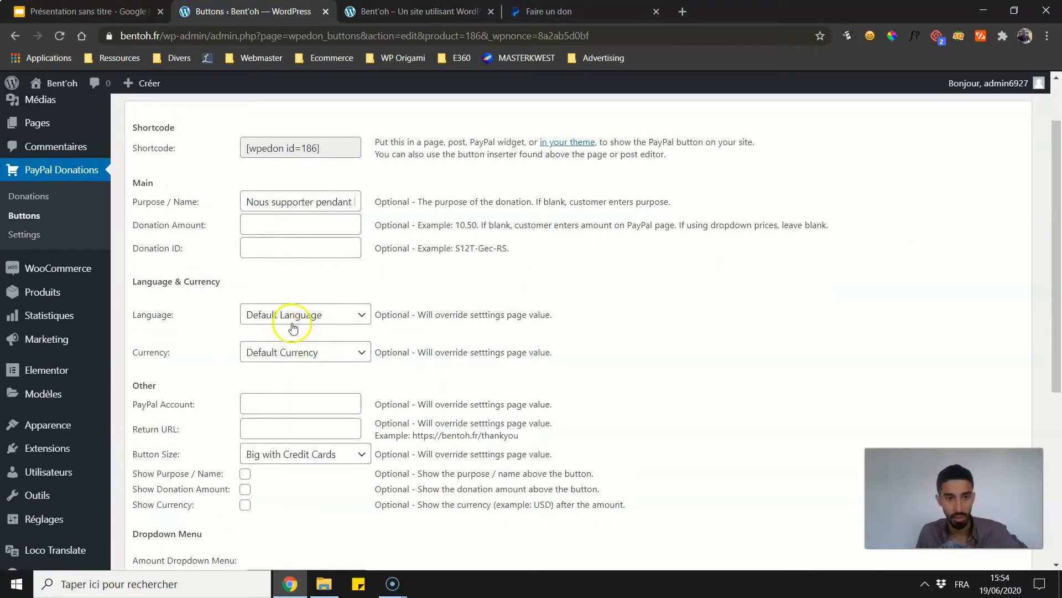
click(267, 453)
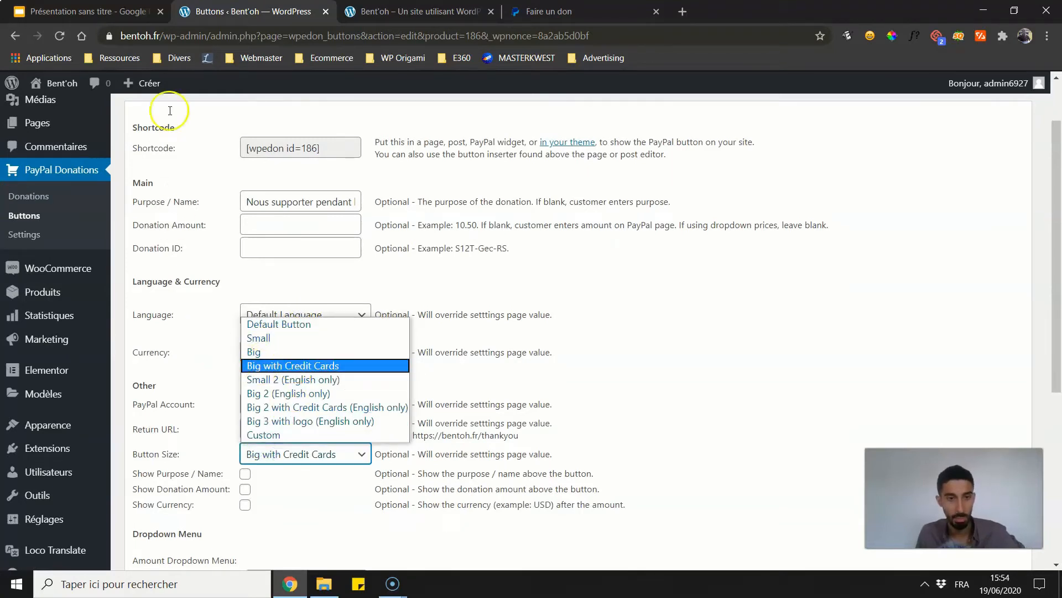
click(359, 11)
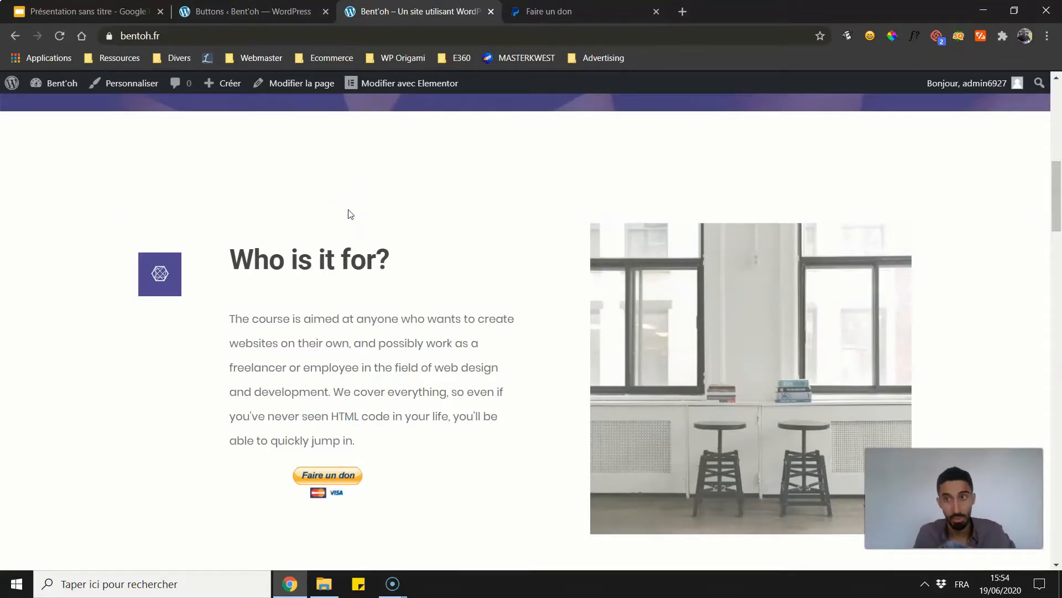
scroll(256, 458, down, 6)
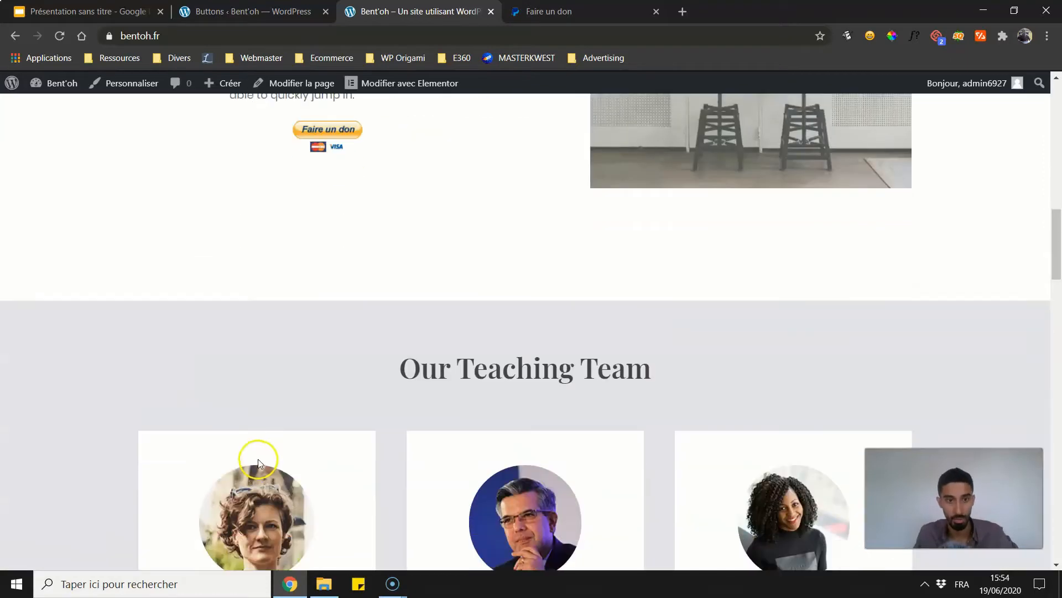
scroll(266, 436, up, 5)
scroll(377, 404, up, 3)
scroll(330, 351, down, 5)
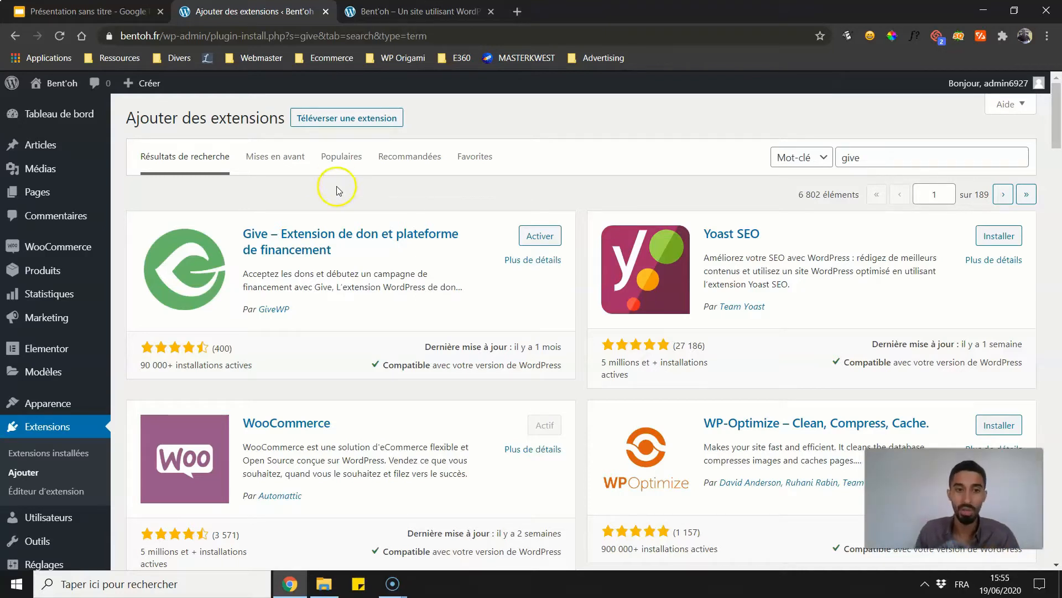
- Activate the Give donation plugin and open its general settings to review the assigned donation pages
click(542, 242)
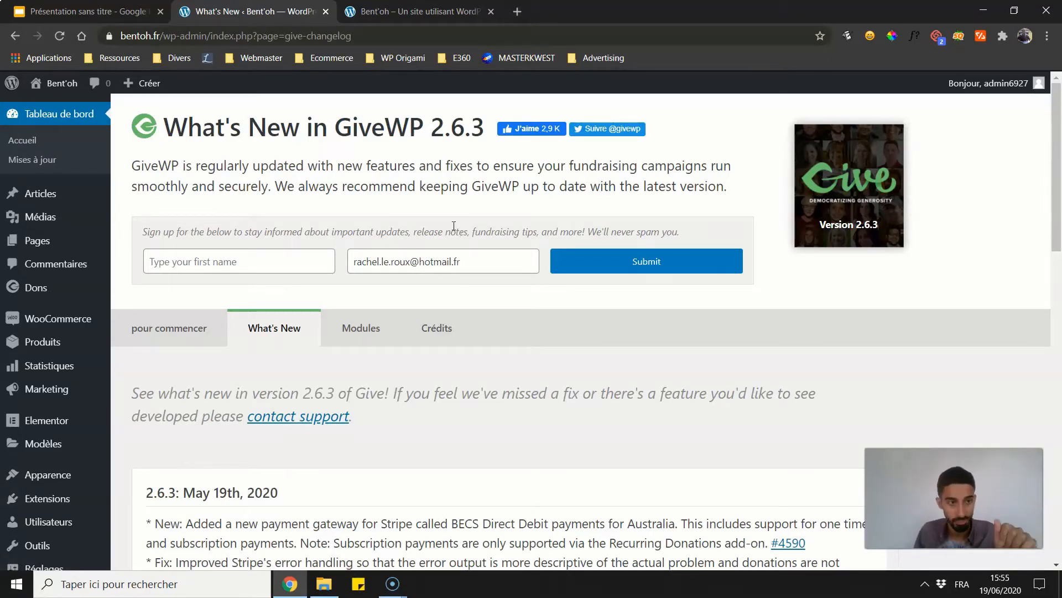
mouse_move(42, 288)
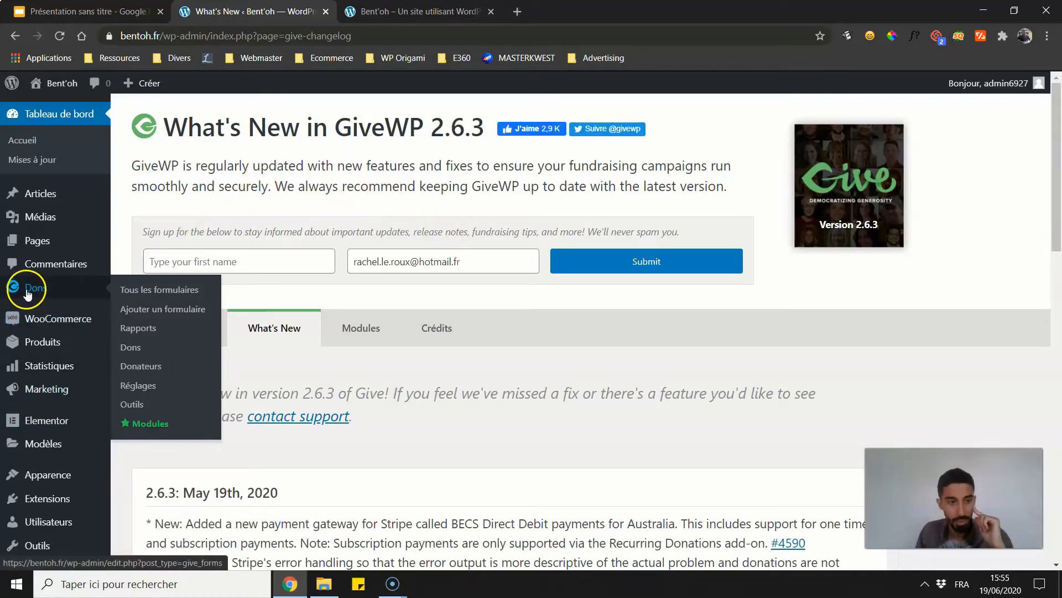
click(27, 293)
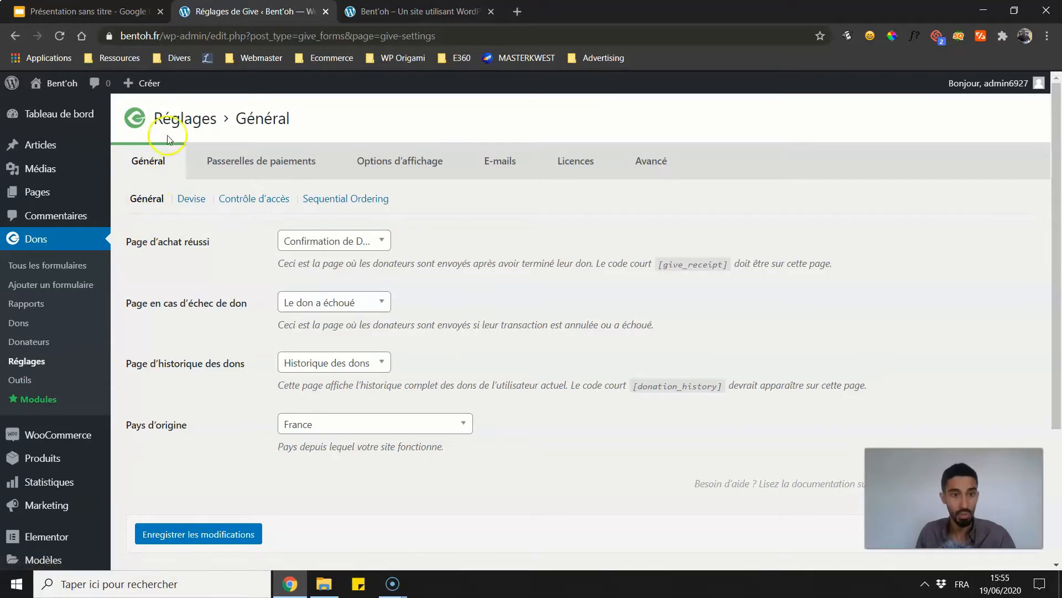
scroll(166, 180, down, 1)
scroll(177, 183, up, 1)
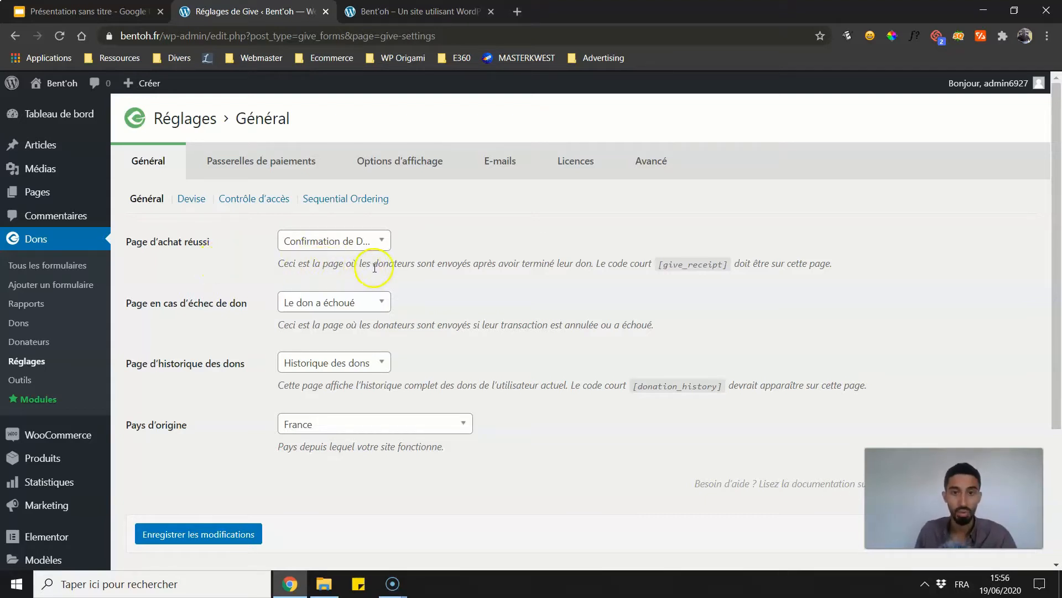
- Open the list of all site pages in a separate tab and look through the pages Give uses for donations
mouse_move(21, 189)
click(130, 197)
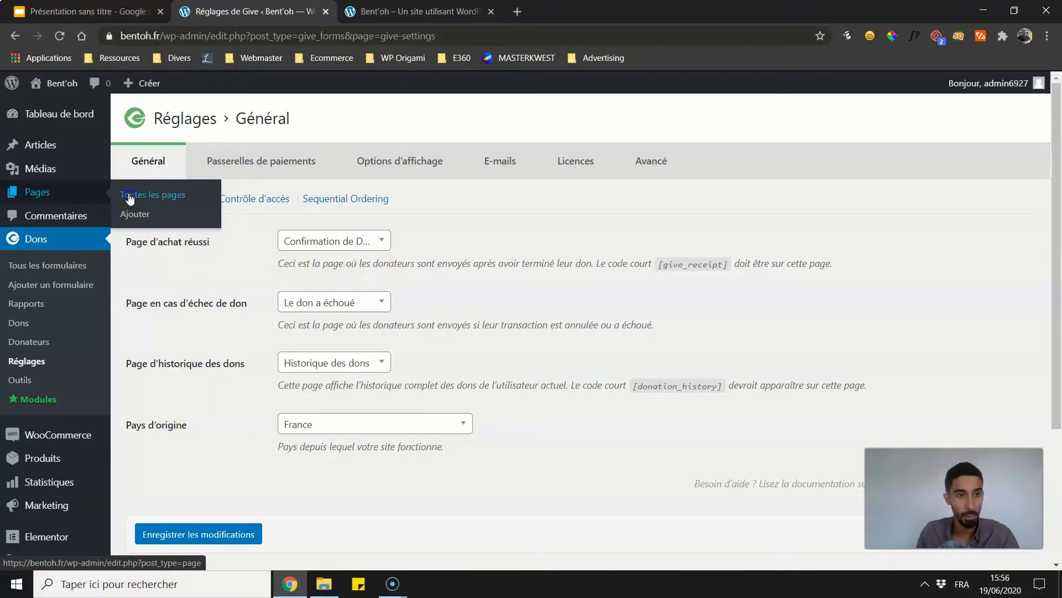
click(362, 13)
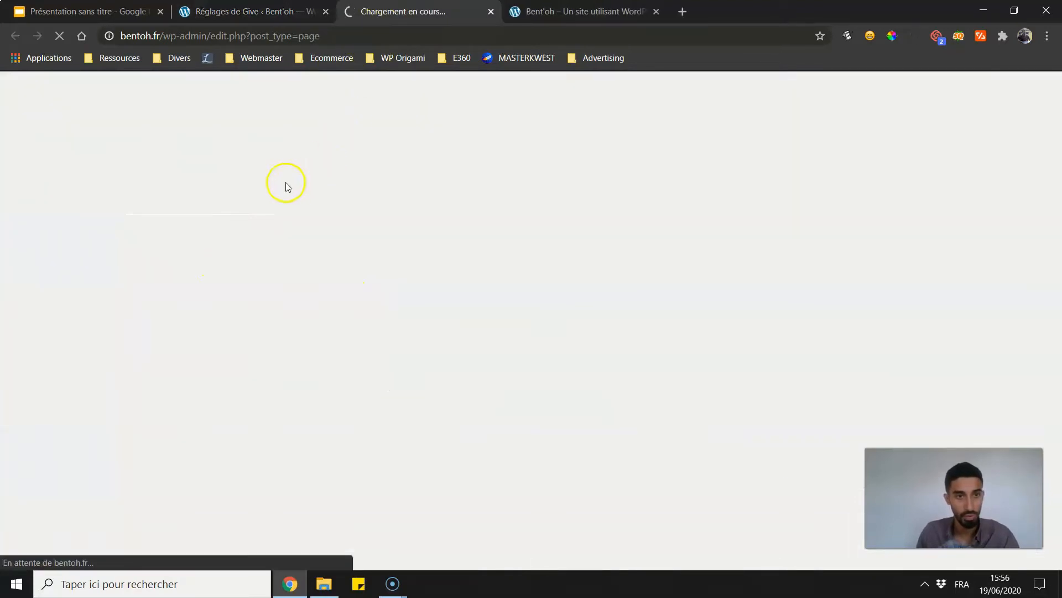
scroll(225, 289, down, 3)
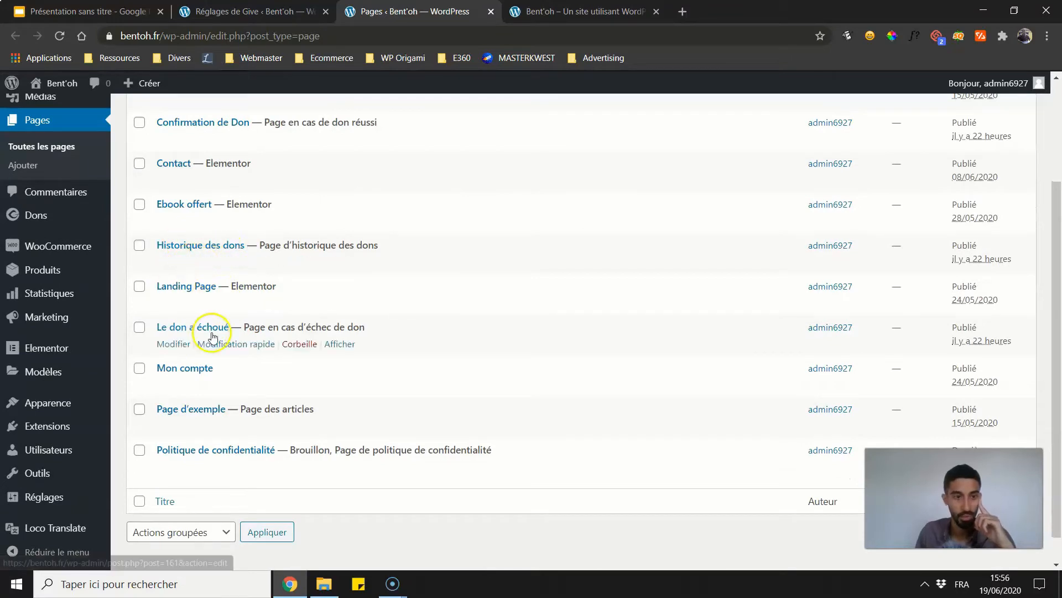
- Return to Give's general settings and read the shortcode notes for the successful donation and donation history pages
click(252, 12)
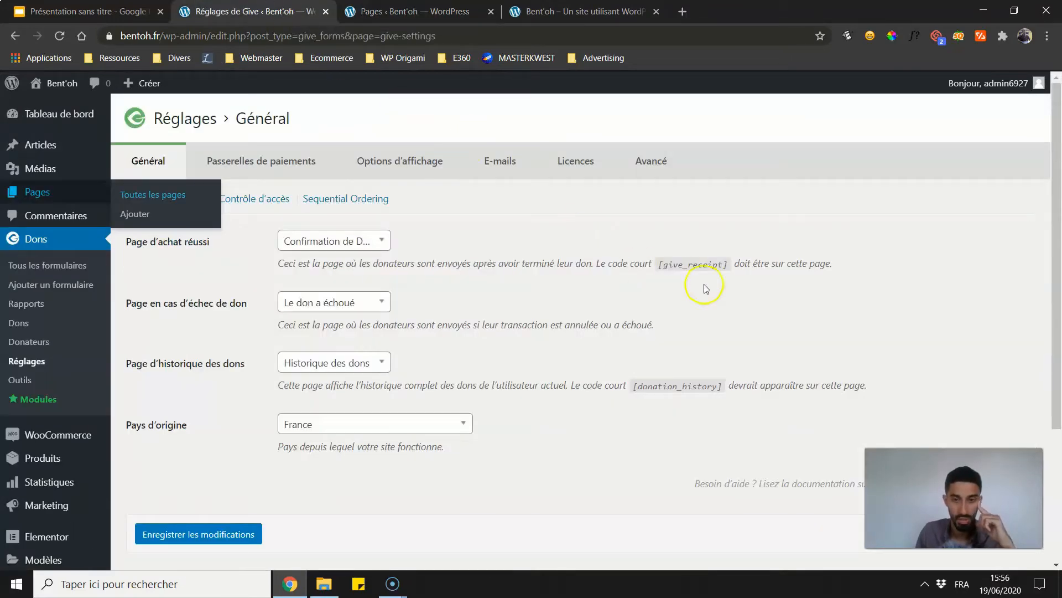
drag(350, 263, 667, 261)
drag(279, 263, 671, 271)
click(728, 264)
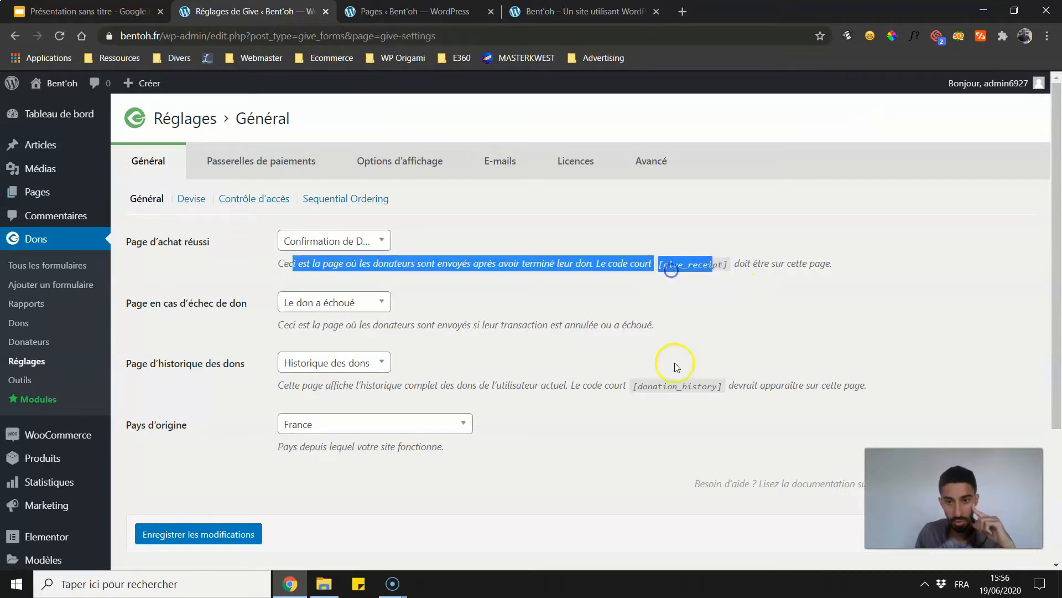
drag(668, 387, 679, 392)
click(691, 355)
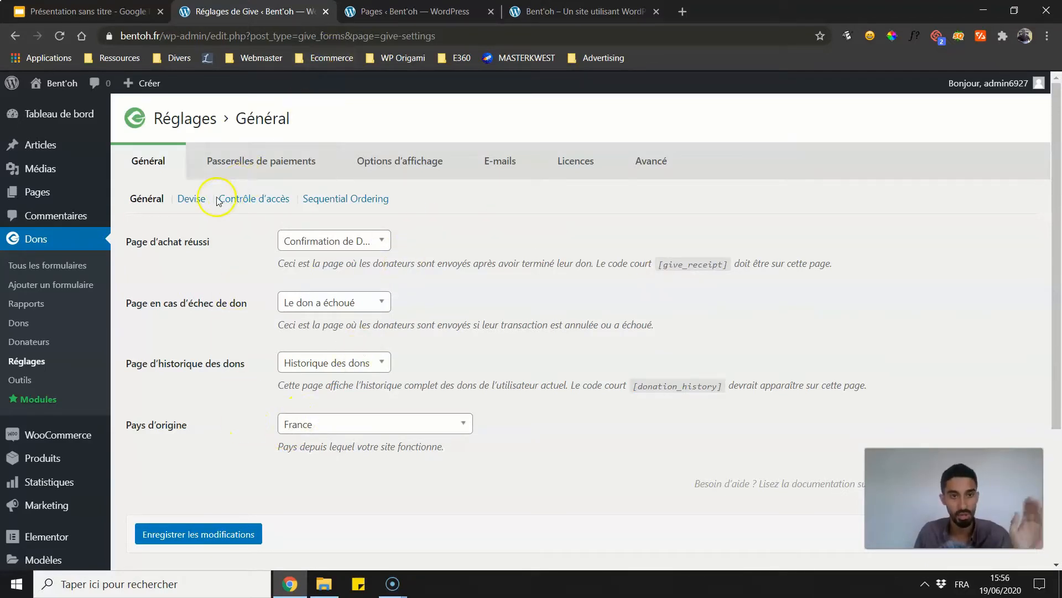
- Set the currency symbol position to Après - 10€ in Give's currency settings and save the changes
click(194, 201)
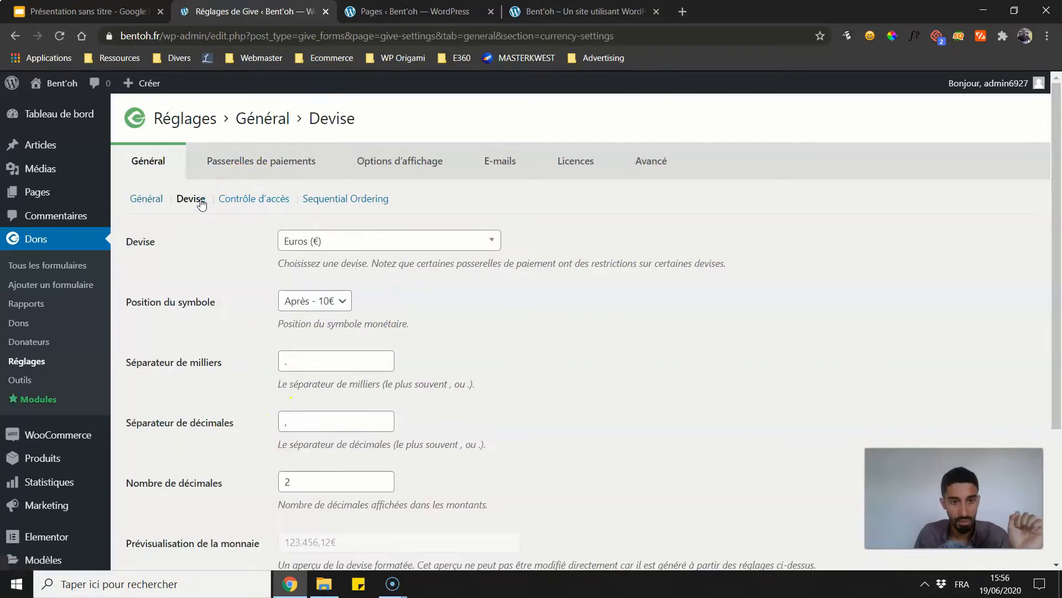
click(296, 301)
click(303, 330)
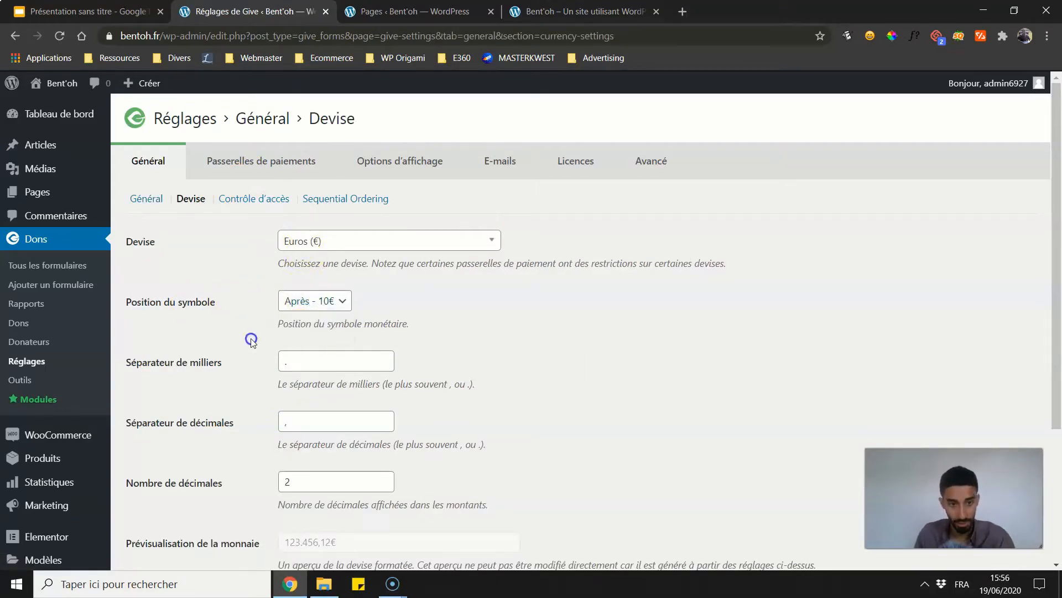
scroll(218, 255, down, 2)
click(145, 519)
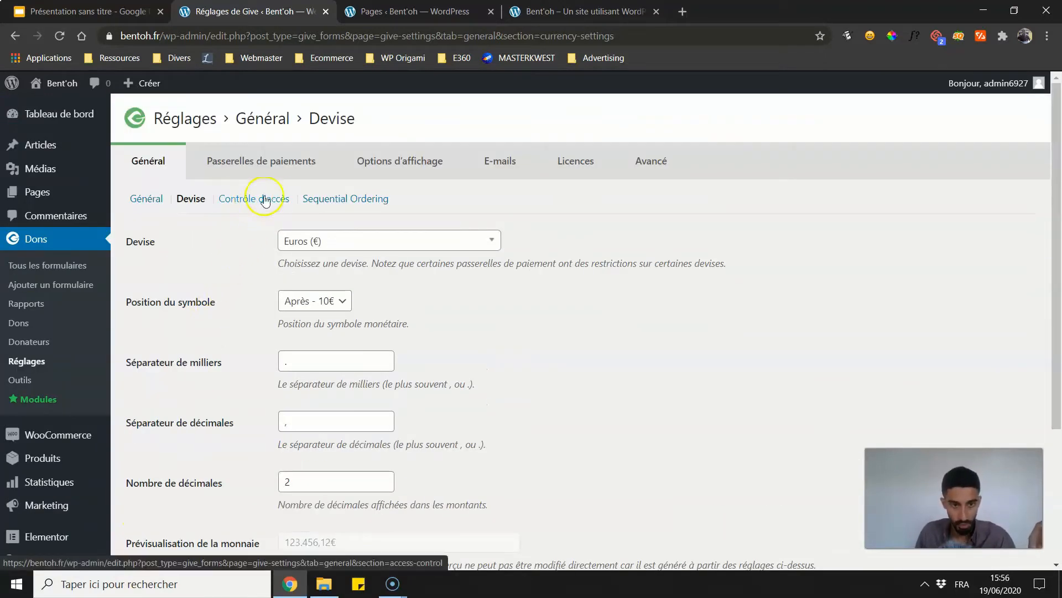
- Examine Give's access control options, including session length and e-mail access, and look over the donation pages in the page list
click(254, 200)
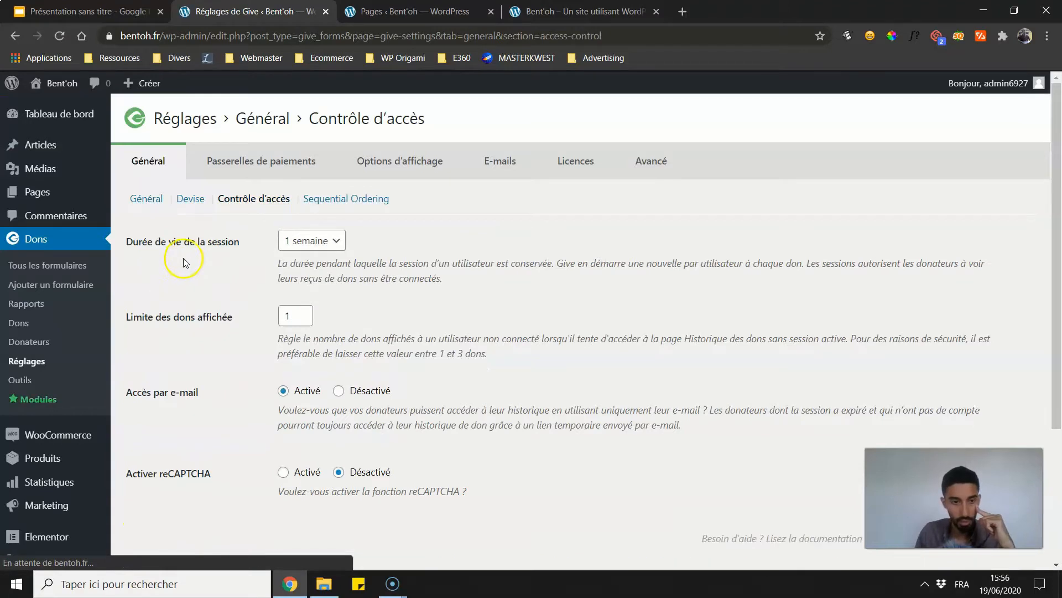
scroll(185, 262, down, 1)
scroll(218, 215, up, 1)
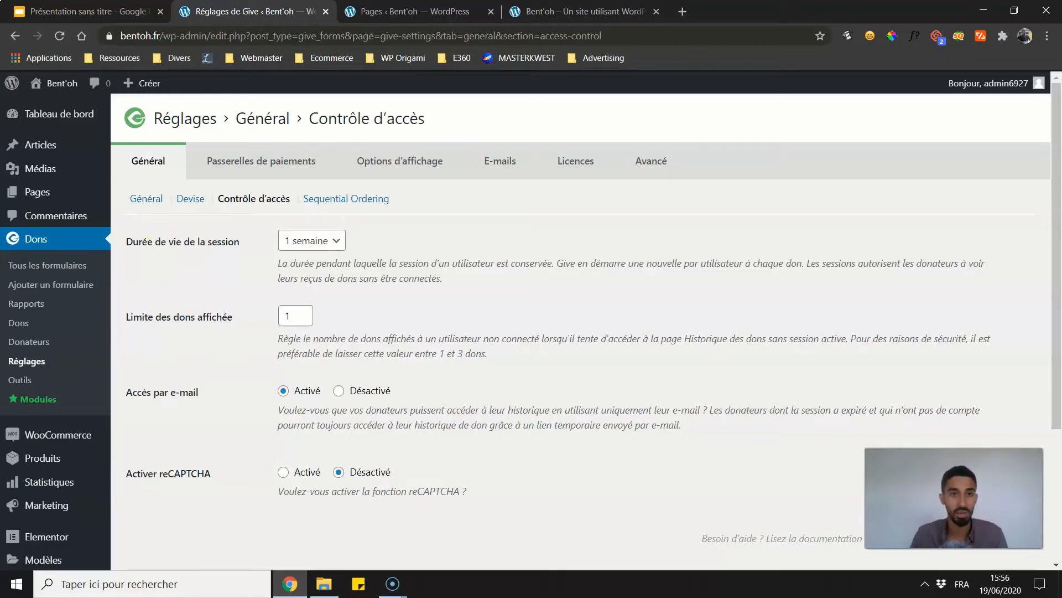
click(370, 12)
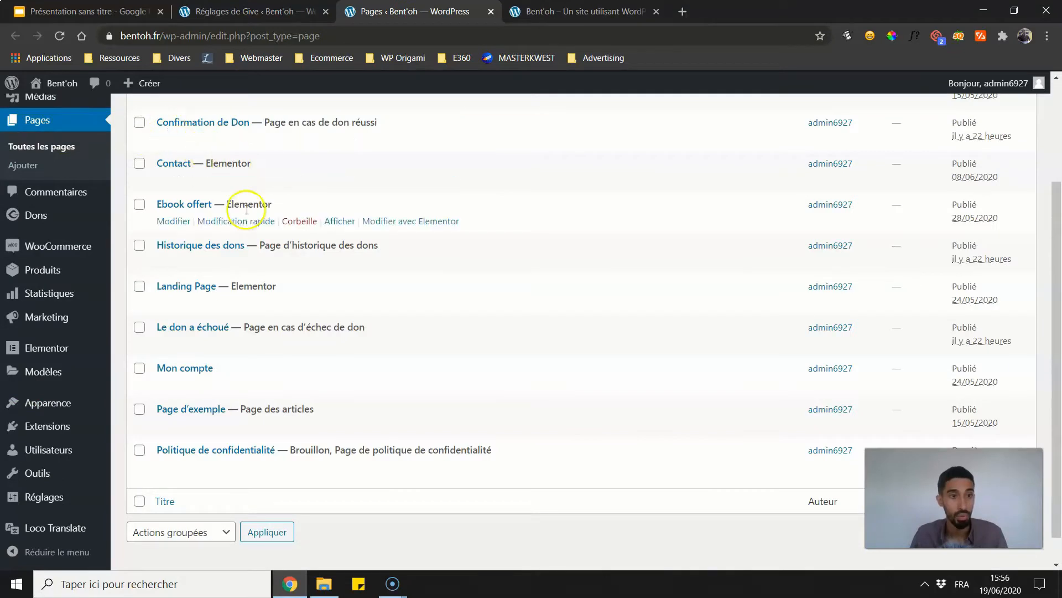
scroll(310, 261, up, 3)
- Return to Give's settings and examine the payment gateways, including test mode and the enabled and default gateways
click(254, 12)
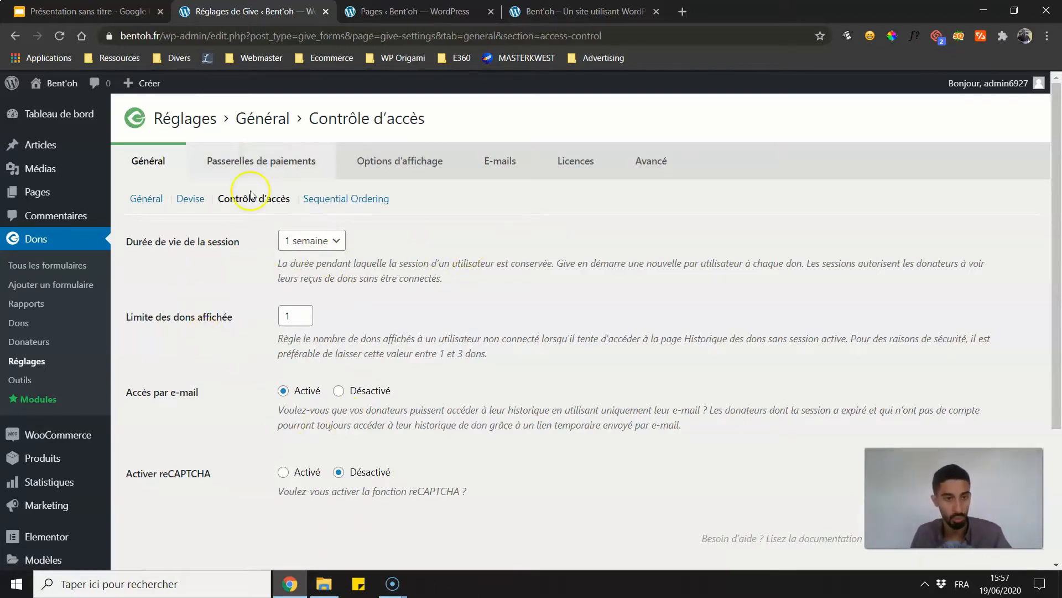
click(258, 159)
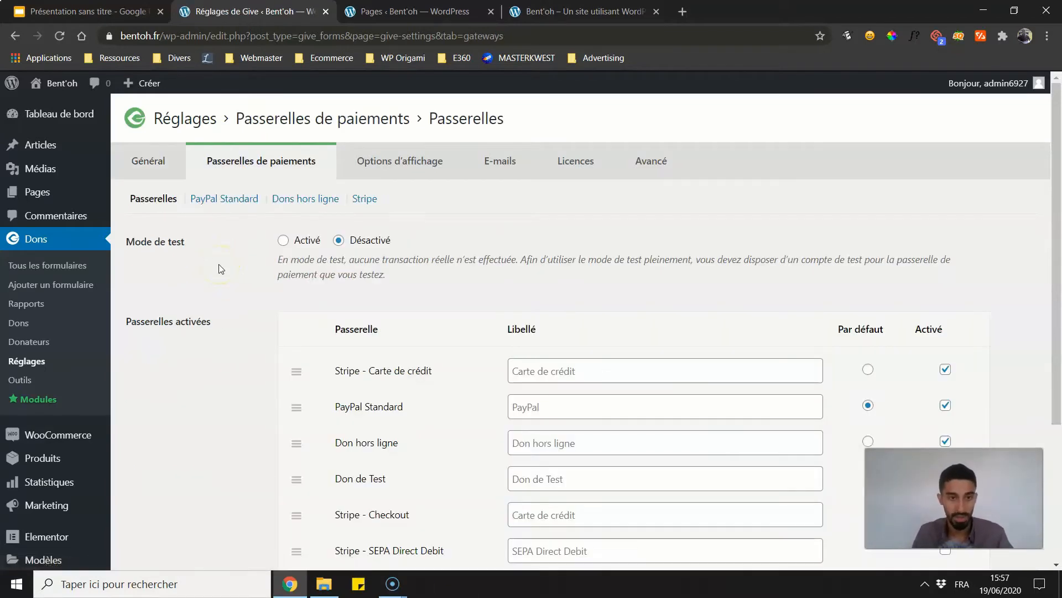
scroll(238, 260, down, 1)
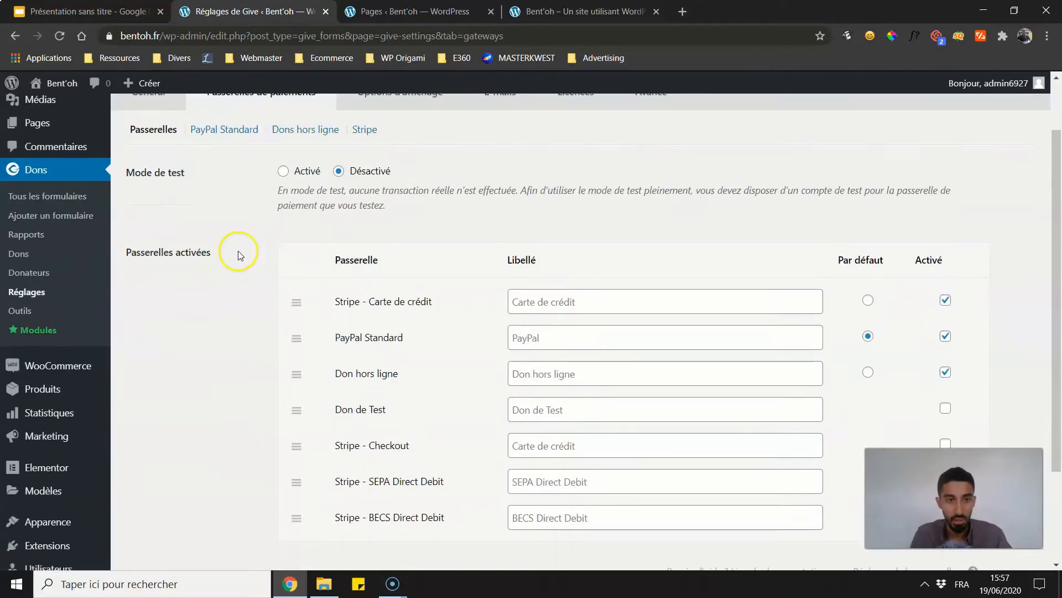
scroll(232, 254, up, 1)
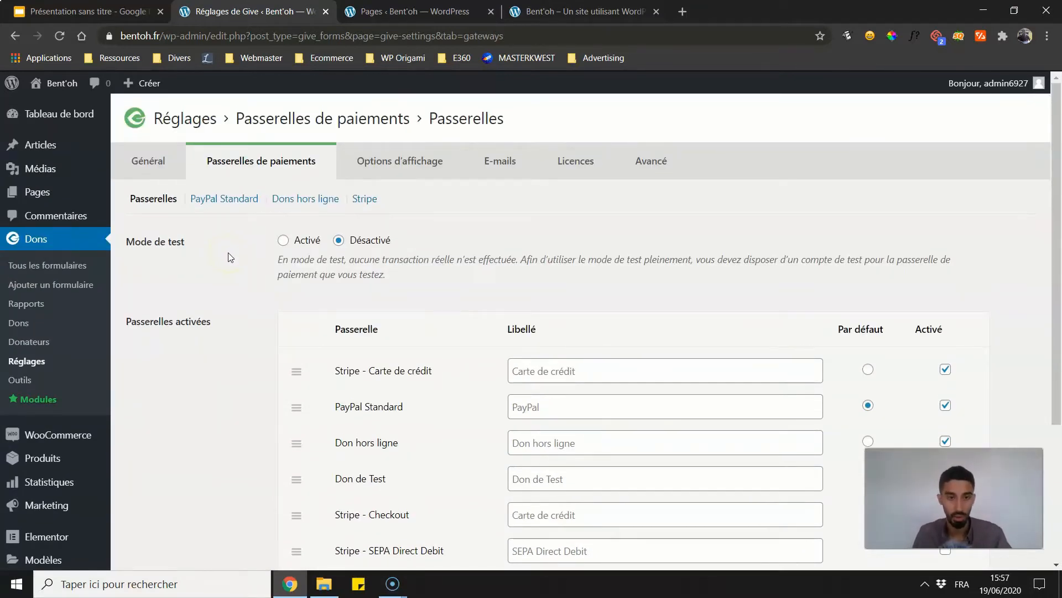
scroll(415, 357, down, 1)
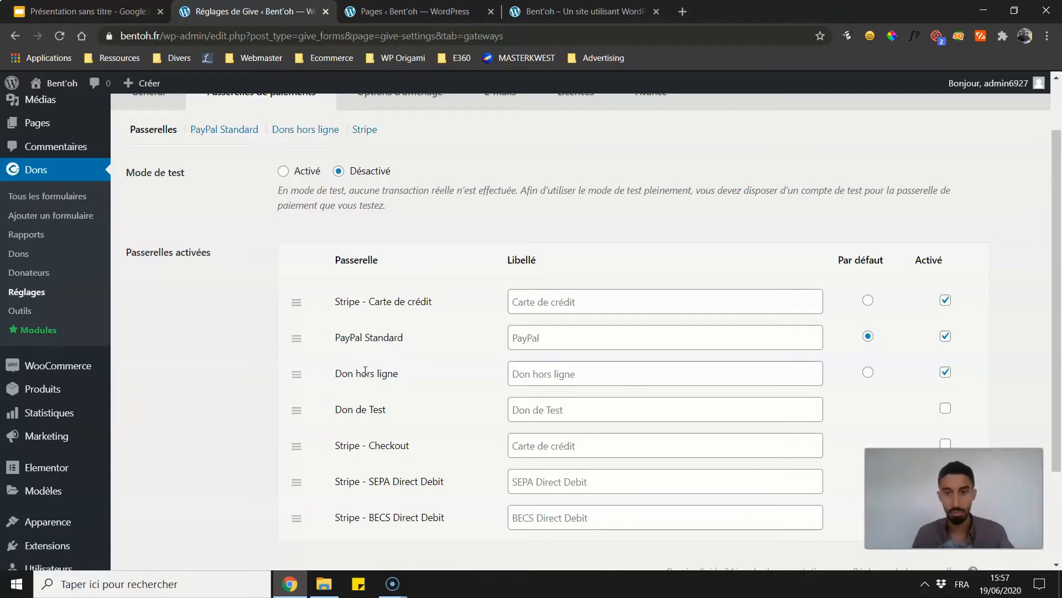
- Disable the offline donation gateway in Give's payment gateways, leaving Stripe credit card and PayPal Standard enabled, and save the changes
drag(365, 371, 343, 371)
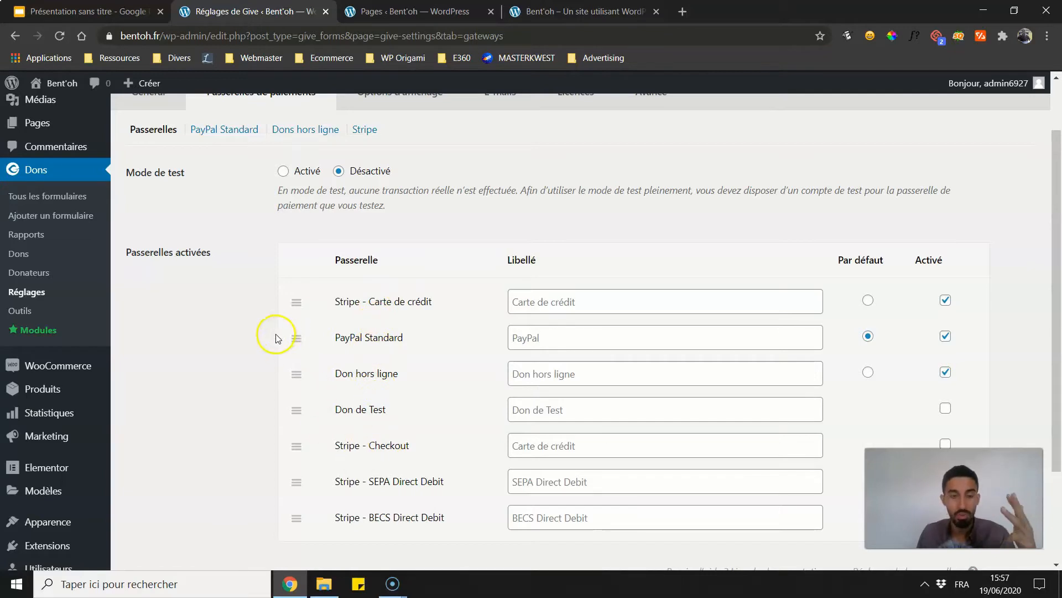
scroll(271, 342, up, 1)
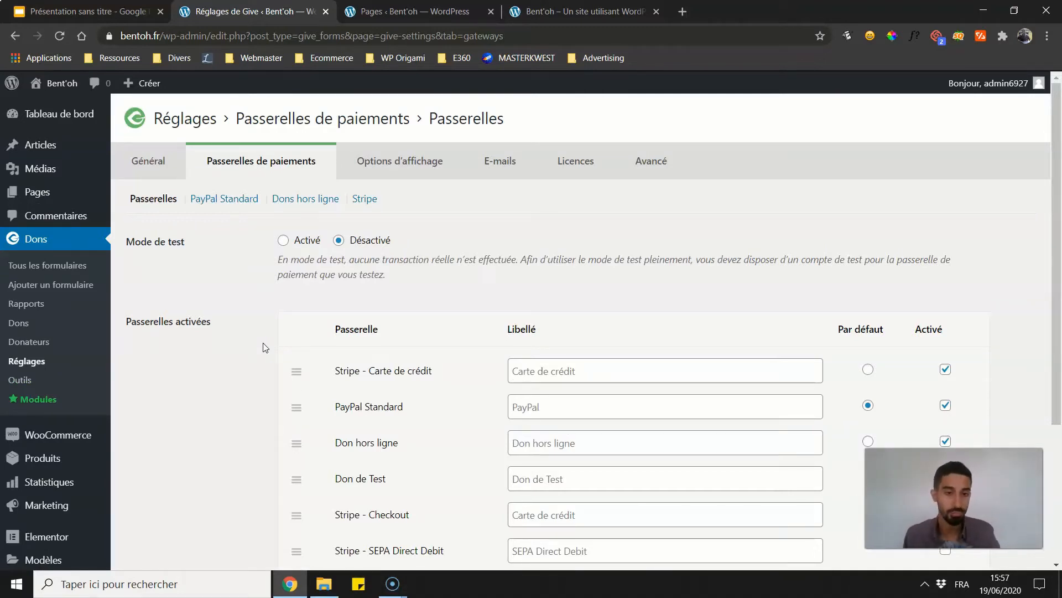
scroll(280, 380, down, 2)
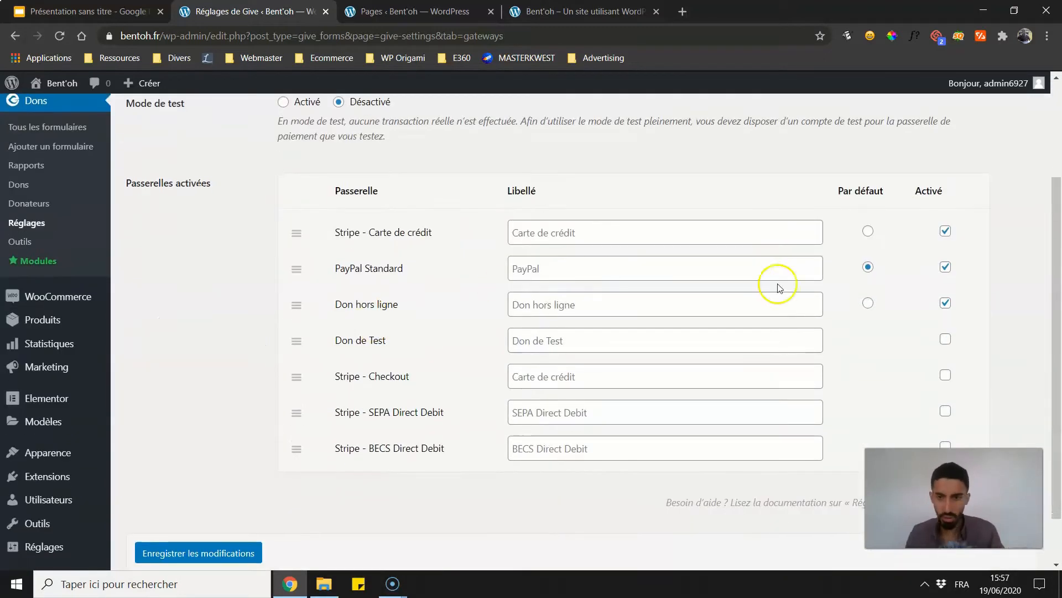
click(945, 303)
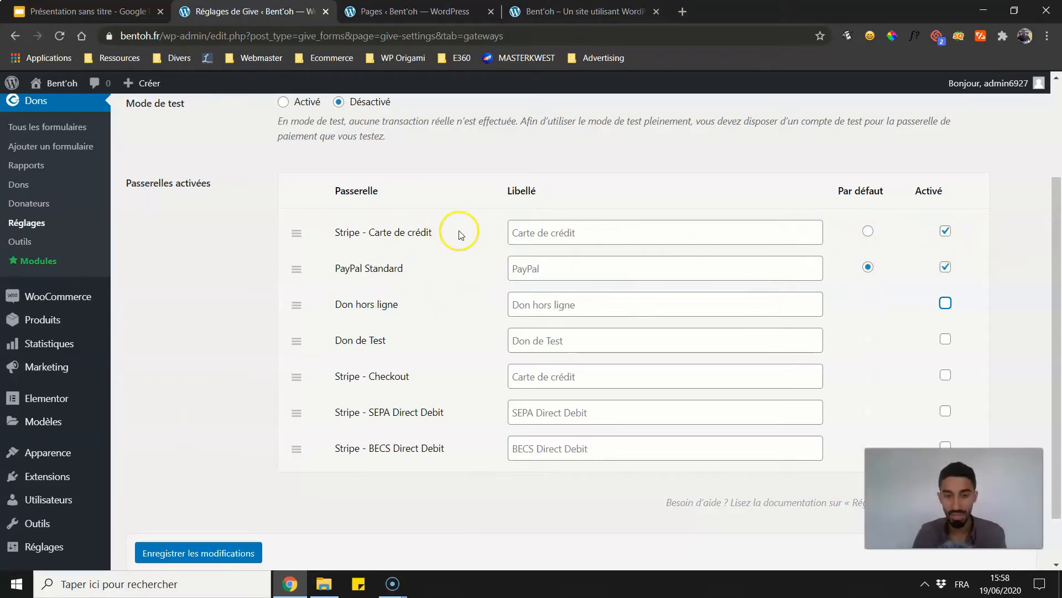
click(549, 267)
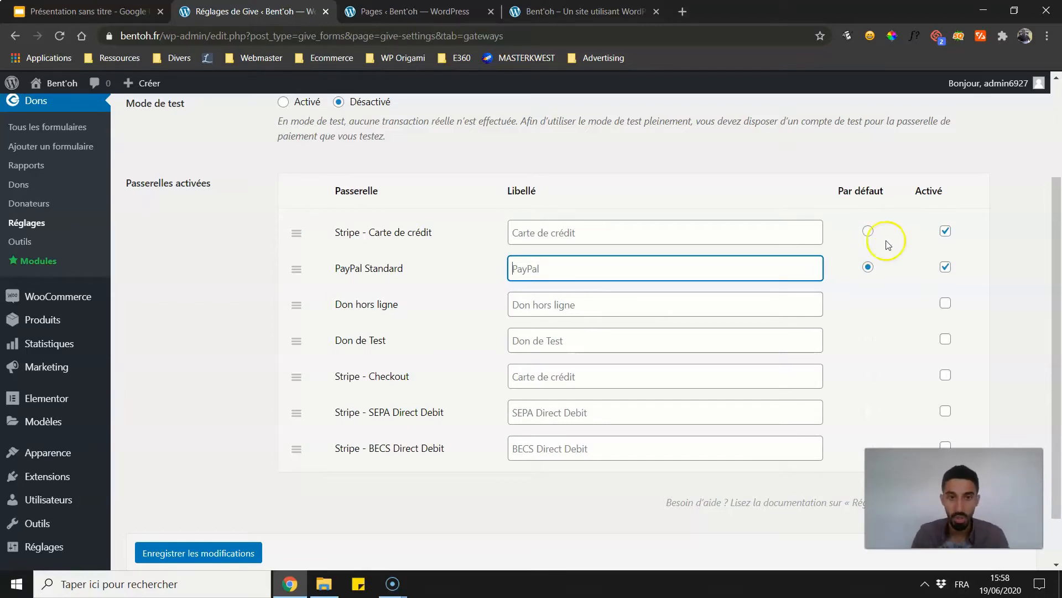
scroll(609, 175, up, 3)
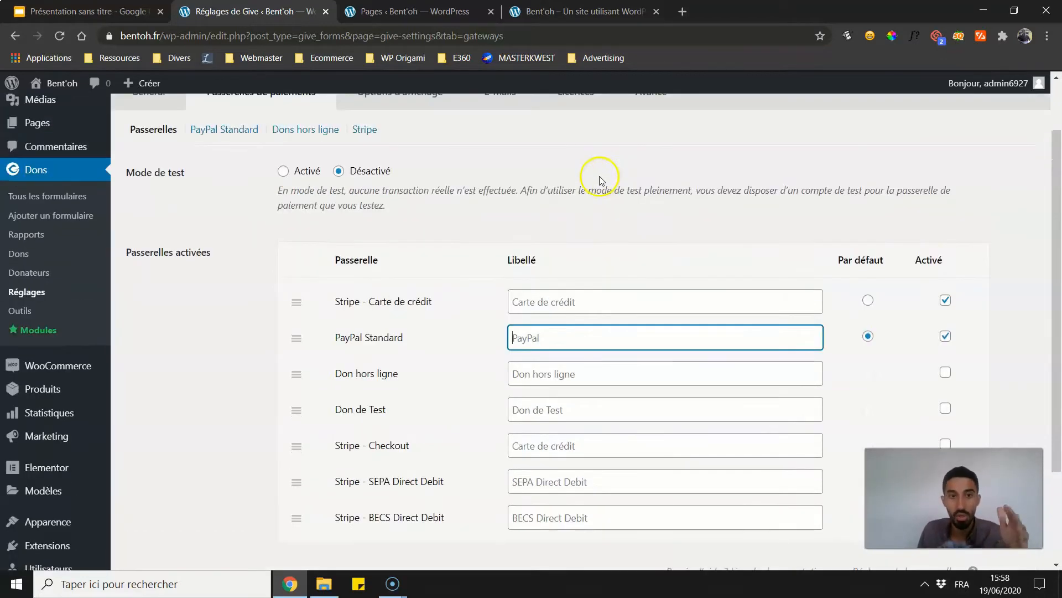
scroll(233, 348, down, 2)
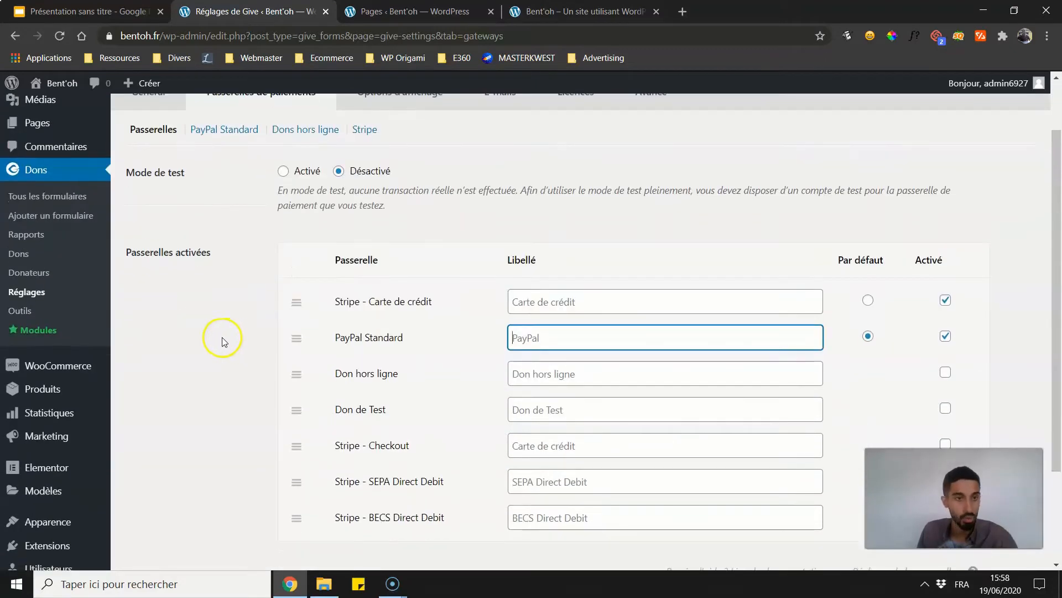
click(220, 349)
scroll(221, 350, down, 3)
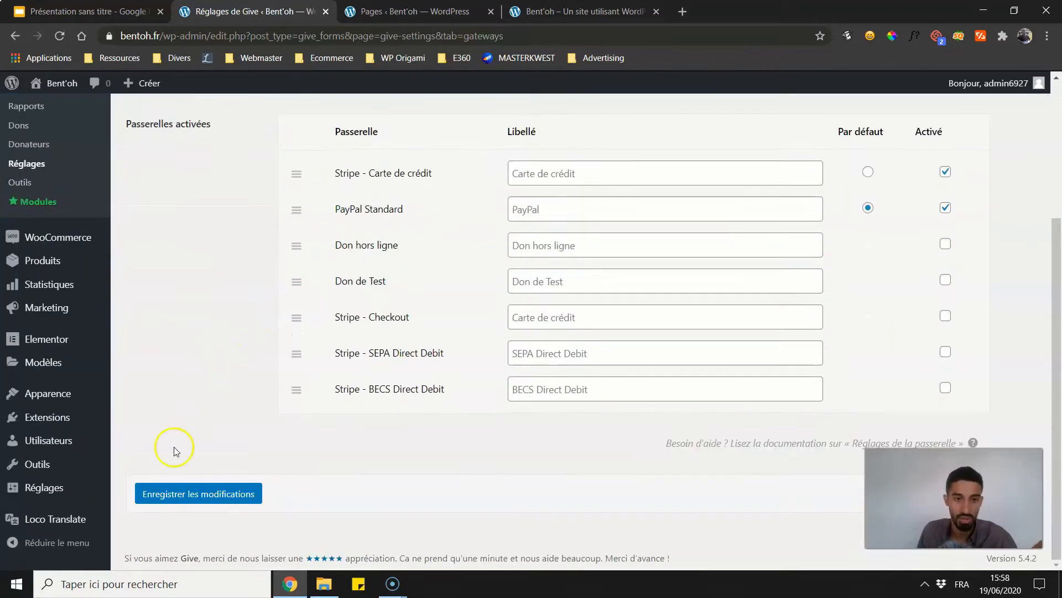
click(188, 491)
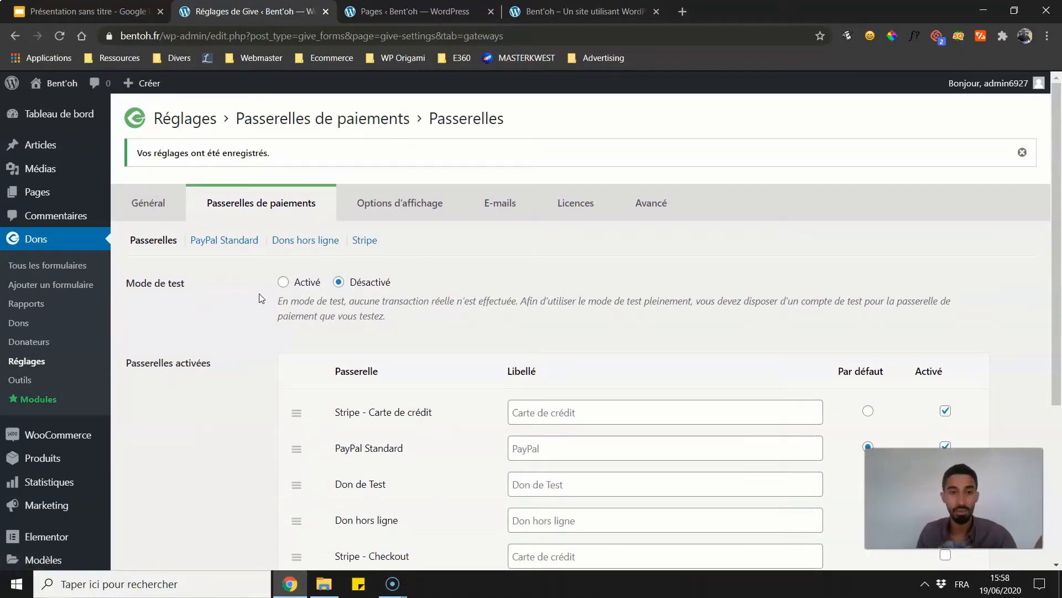
- Examine the saved gateway list, the PayPal Standard settings and Stripe's connection and webhook settings
scroll(218, 303, down, 3)
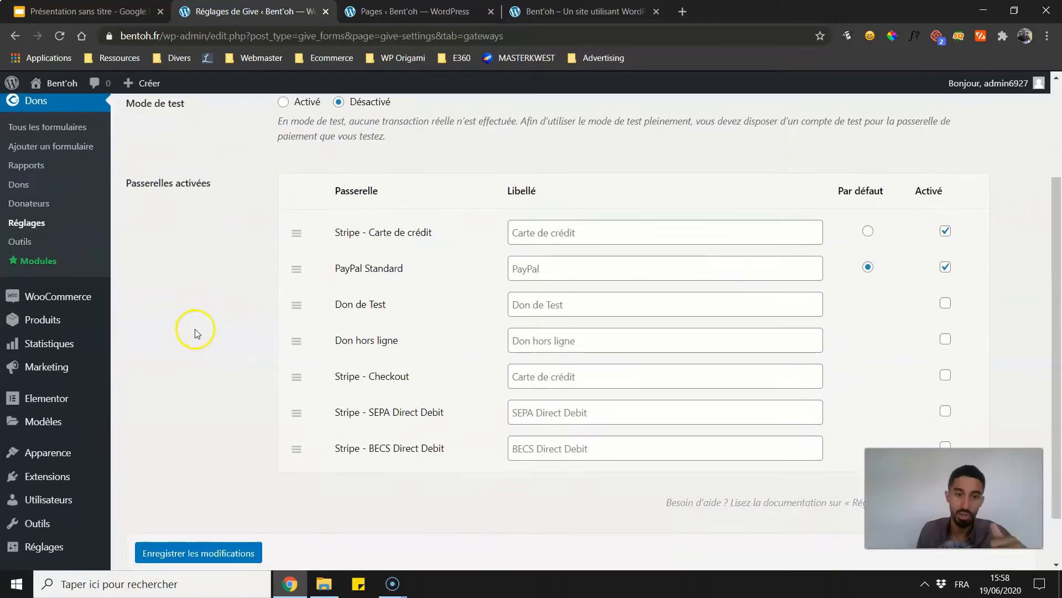
scroll(194, 332, up, 1)
scroll(193, 333, up, 1)
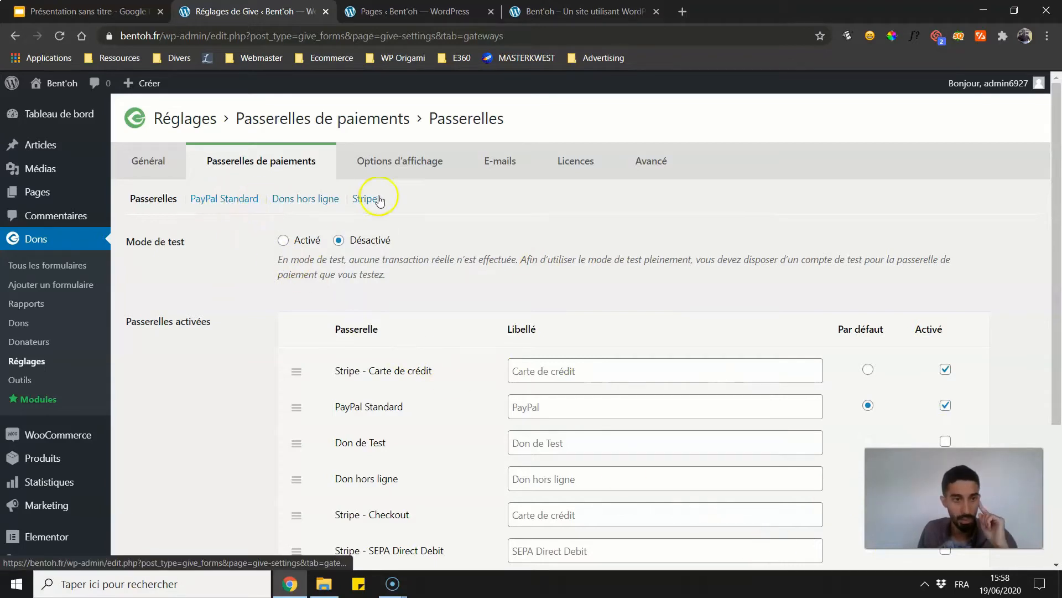
click(244, 206)
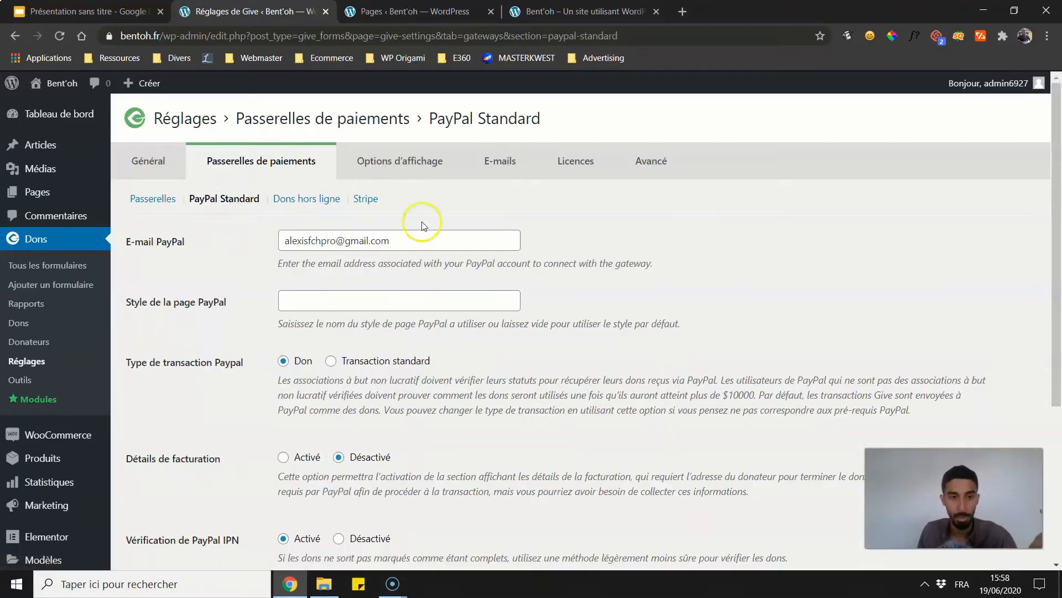
scroll(178, 255, down, 3)
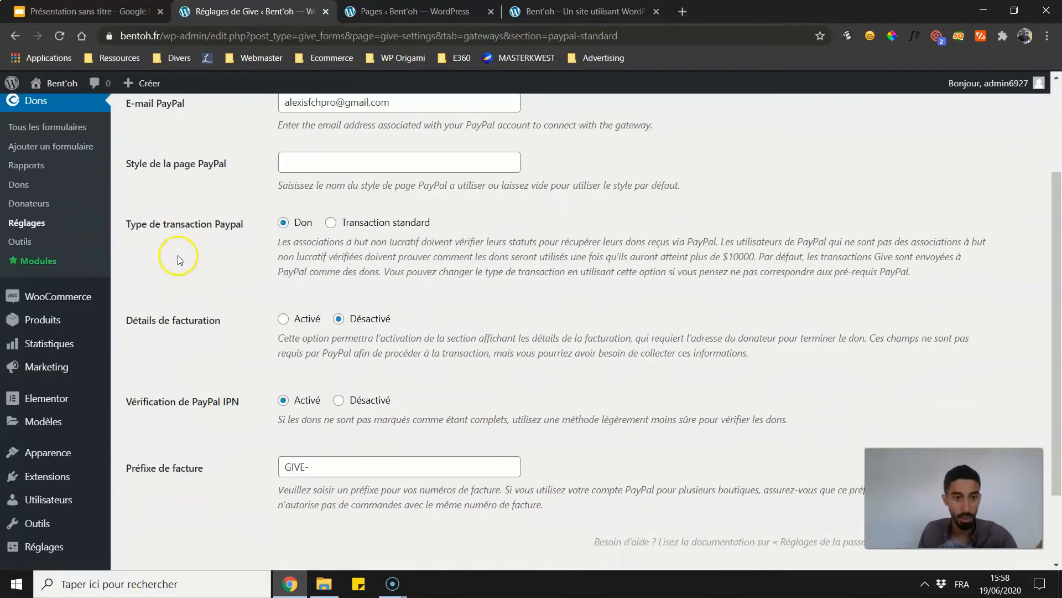
scroll(174, 266, up, 3)
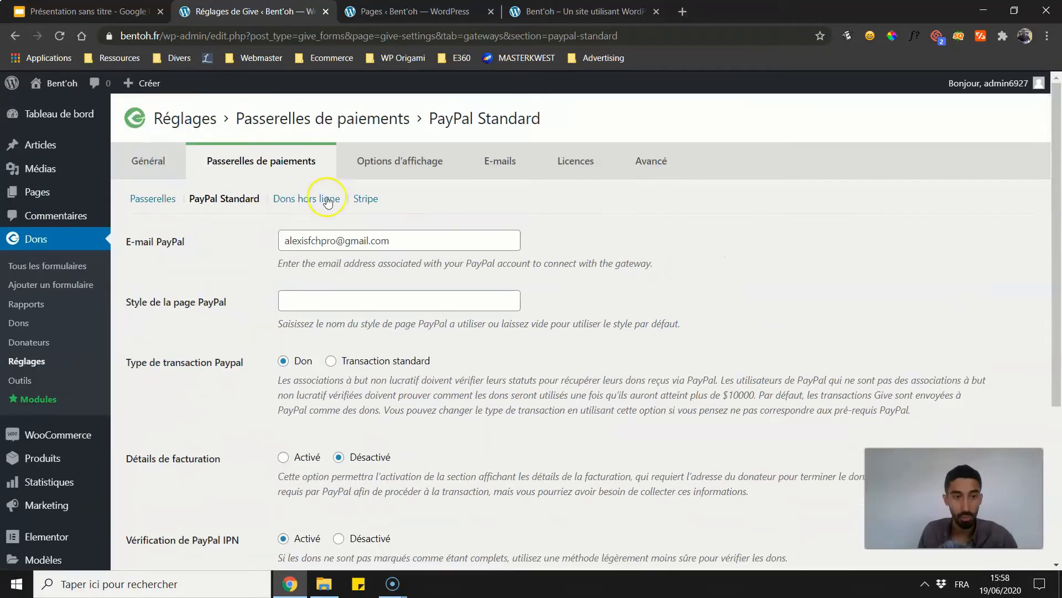
click(362, 201)
scroll(605, 225, down, 3)
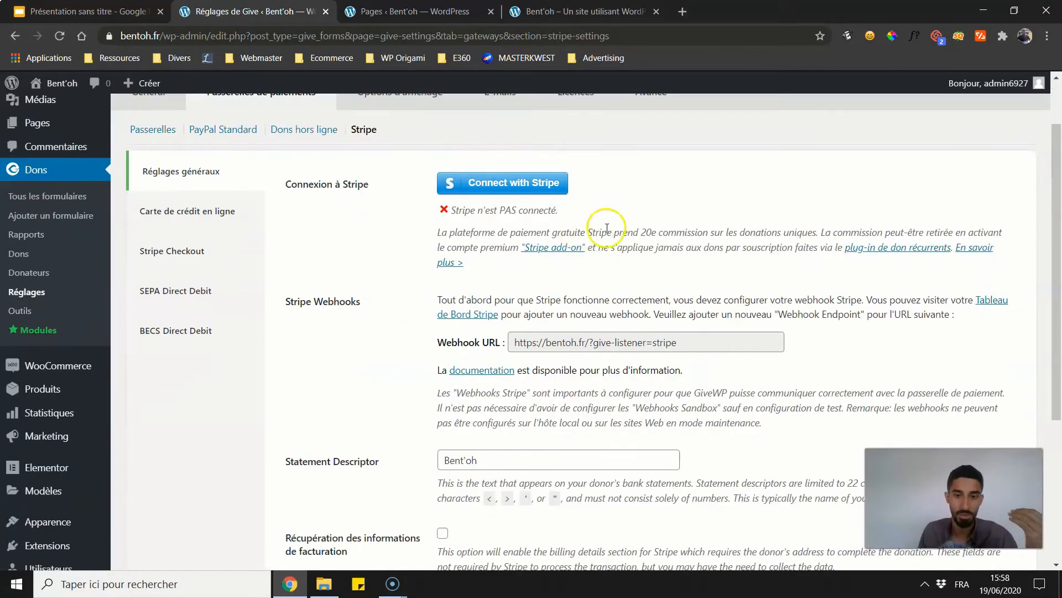
scroll(325, 331, up, 3)
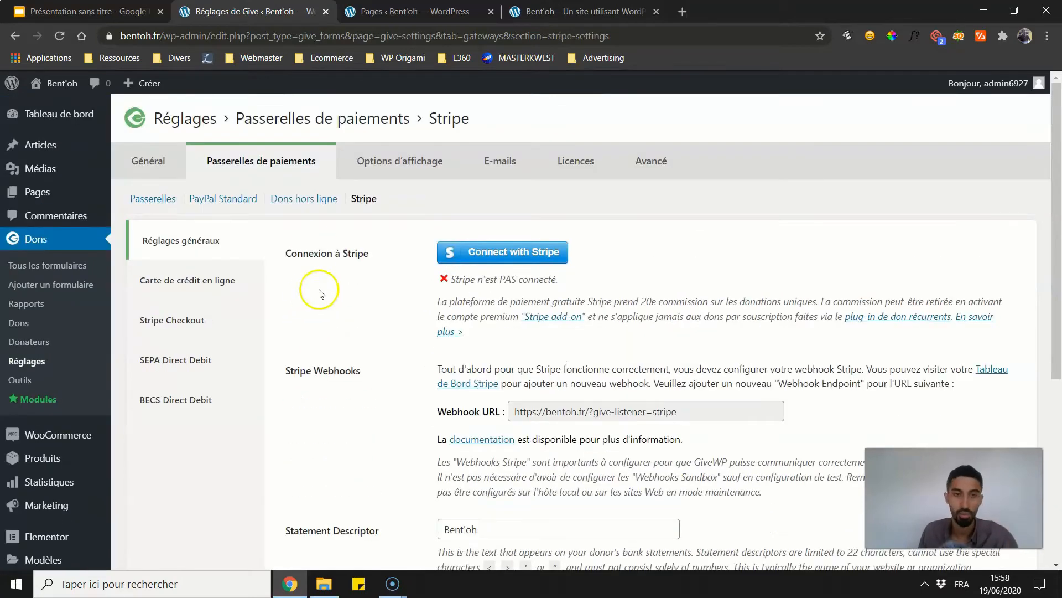
- Examine the offline donation settings, reading the billing details option and the cheque payment instructions
click(310, 198)
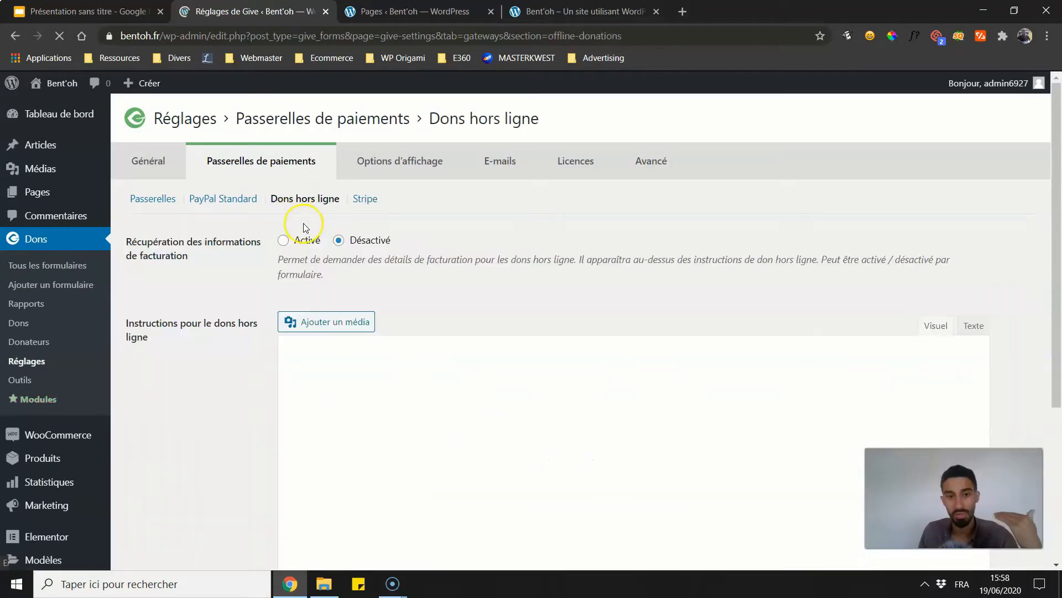
scroll(304, 277, down, 2)
drag(322, 264, 420, 383)
click(420, 384)
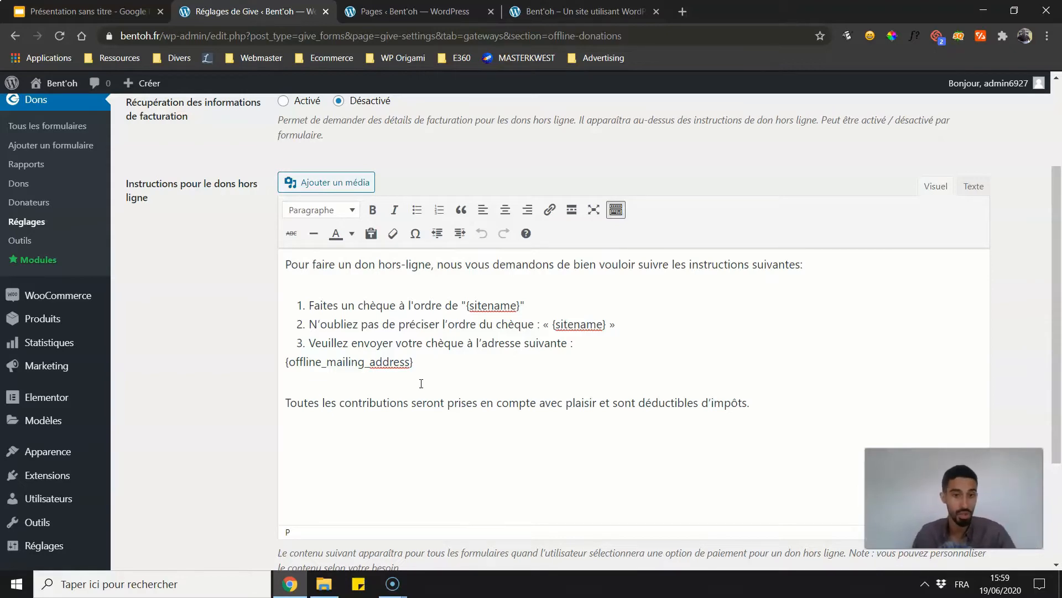
drag(383, 305, 423, 402)
scroll(401, 332, up, 3)
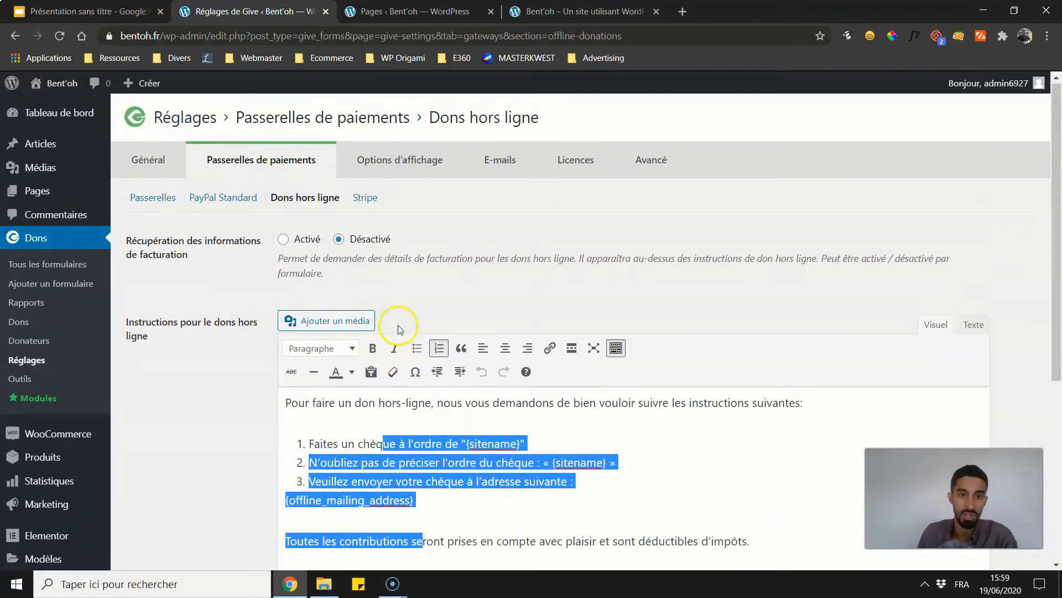
click(430, 281)
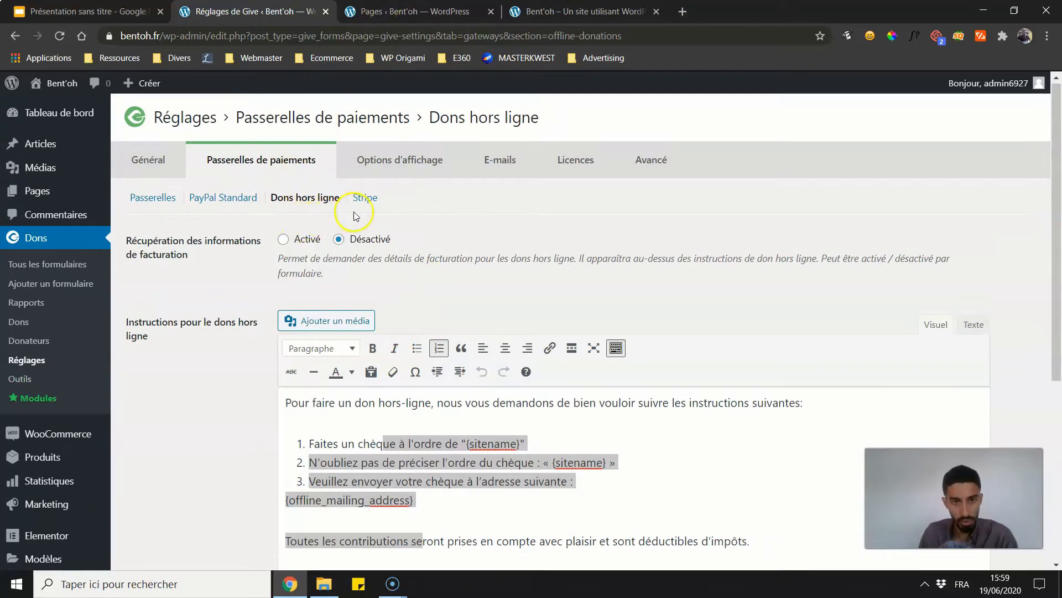
- Open Give's display options and close the browser tab holding the WordPress page list
click(370, 162)
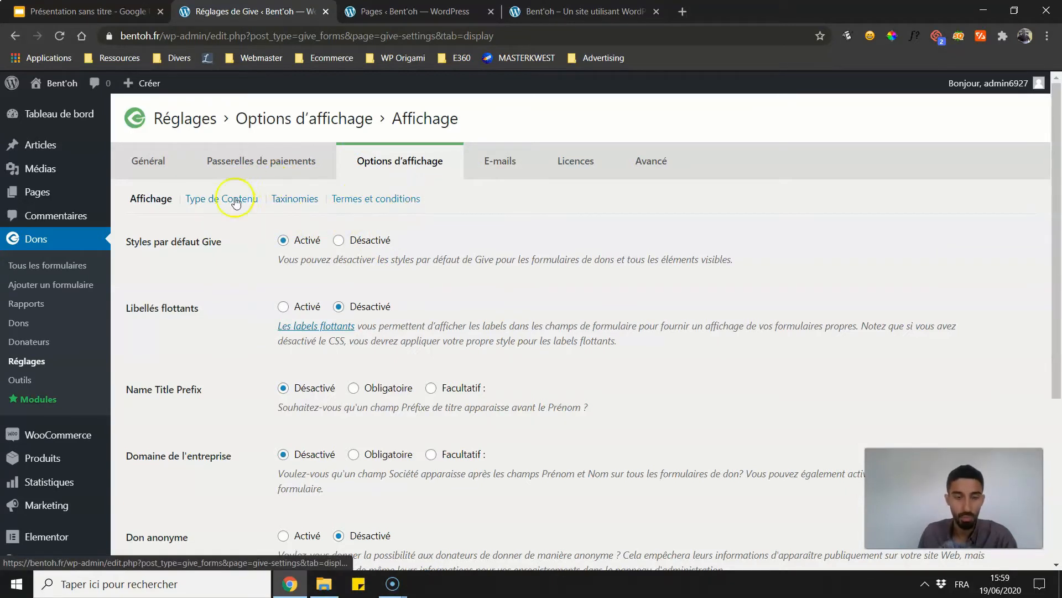
click(30, 205)
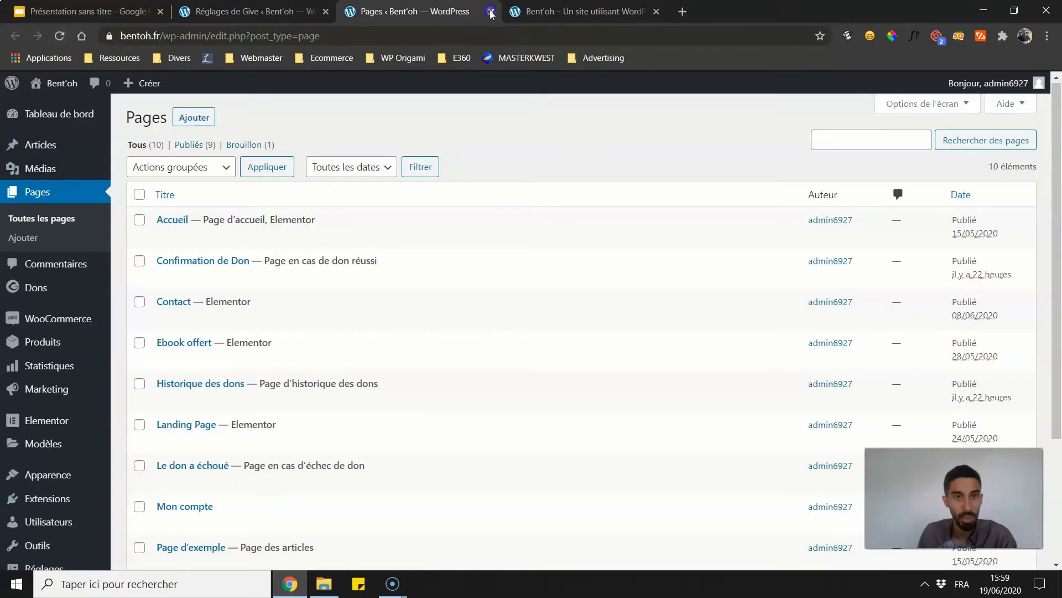
click(490, 11)
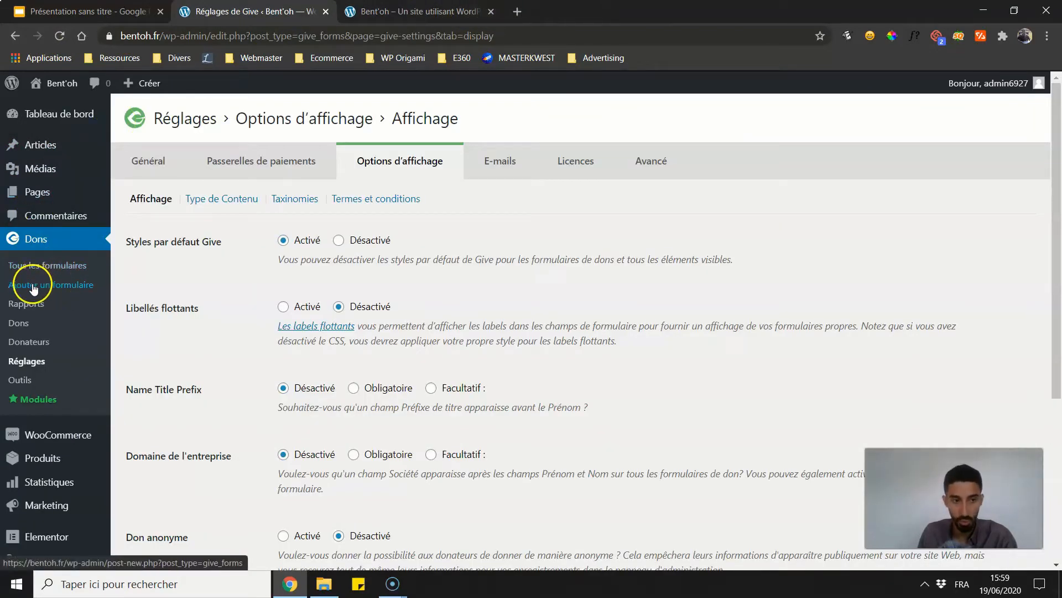
- Add a new donation form from the form list and title it "Supporter notre entreprise (covid 19)"
click(35, 266)
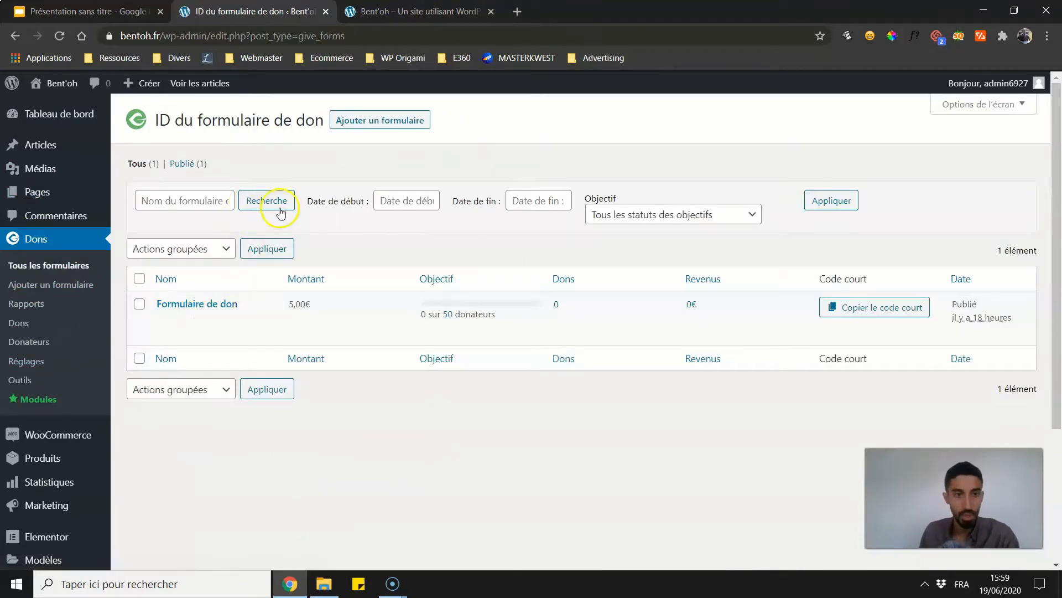
click(371, 123)
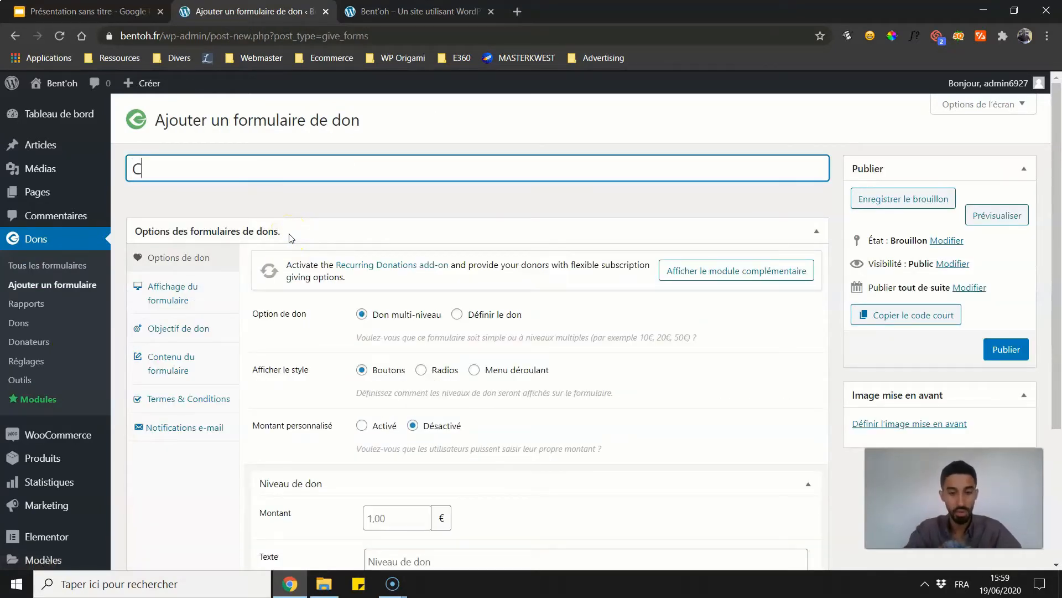
text(N)
key(BackSpace)
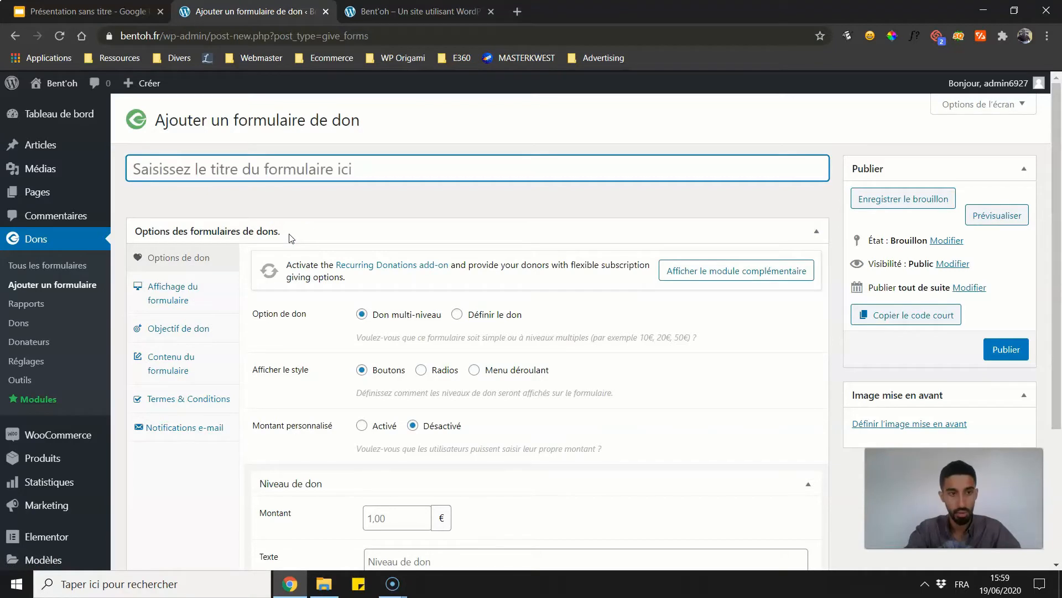
text(Supporter)
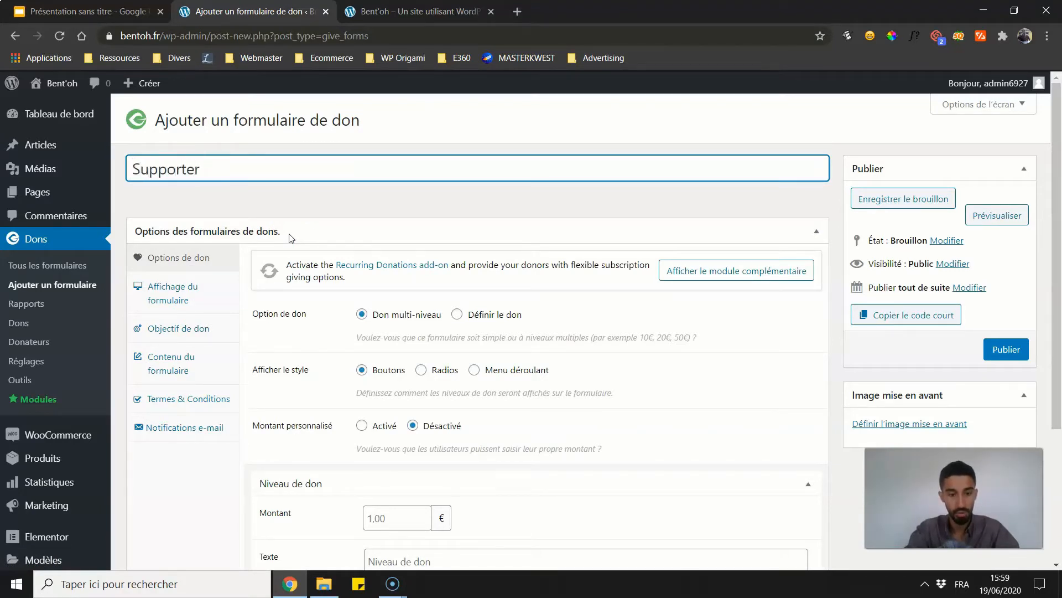
text( notre en)
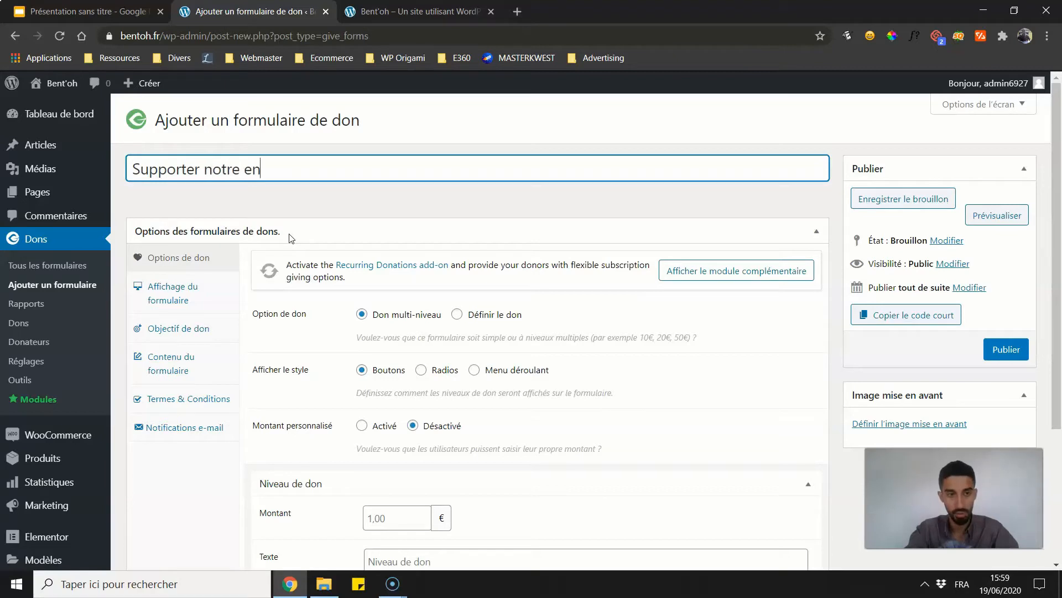
text(treprise ()
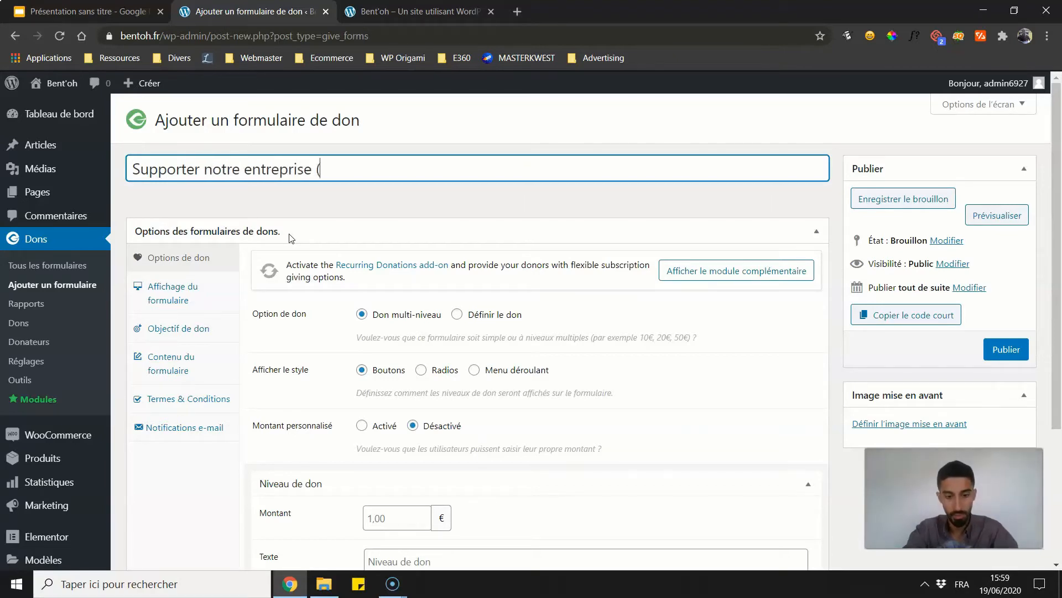
text(covid 19)
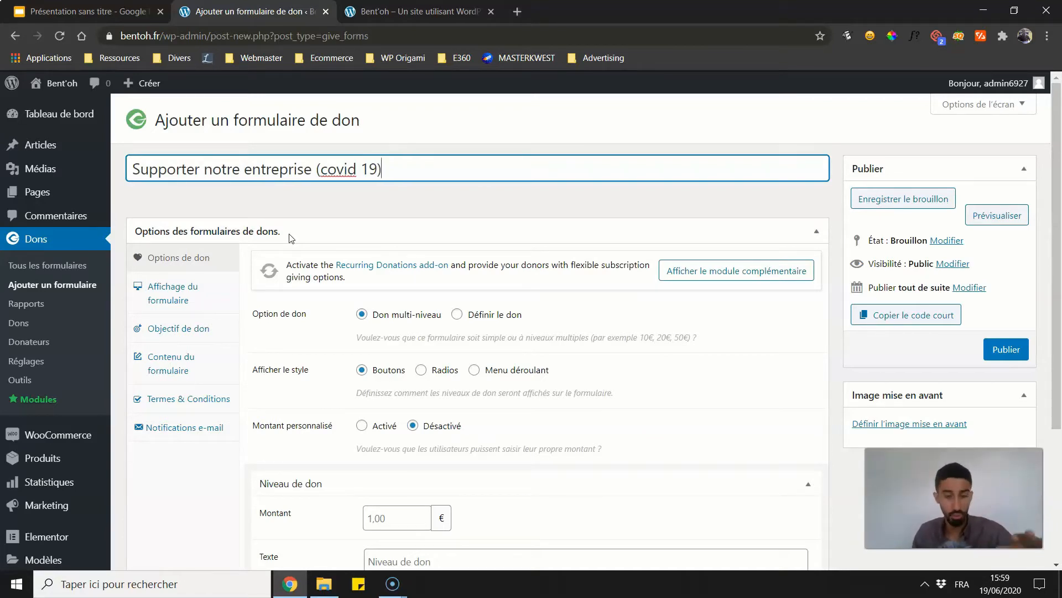
click(287, 205)
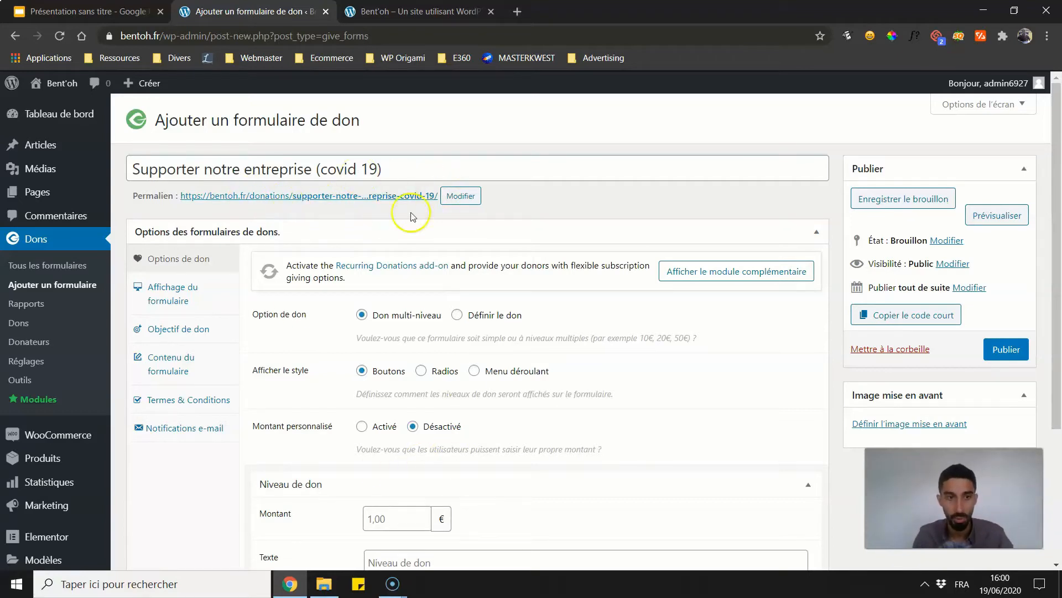
- Switch the form's donation option to a set donation (Définir le don) and set its amount to 5,00 €
scroll(260, 258, down, 1)
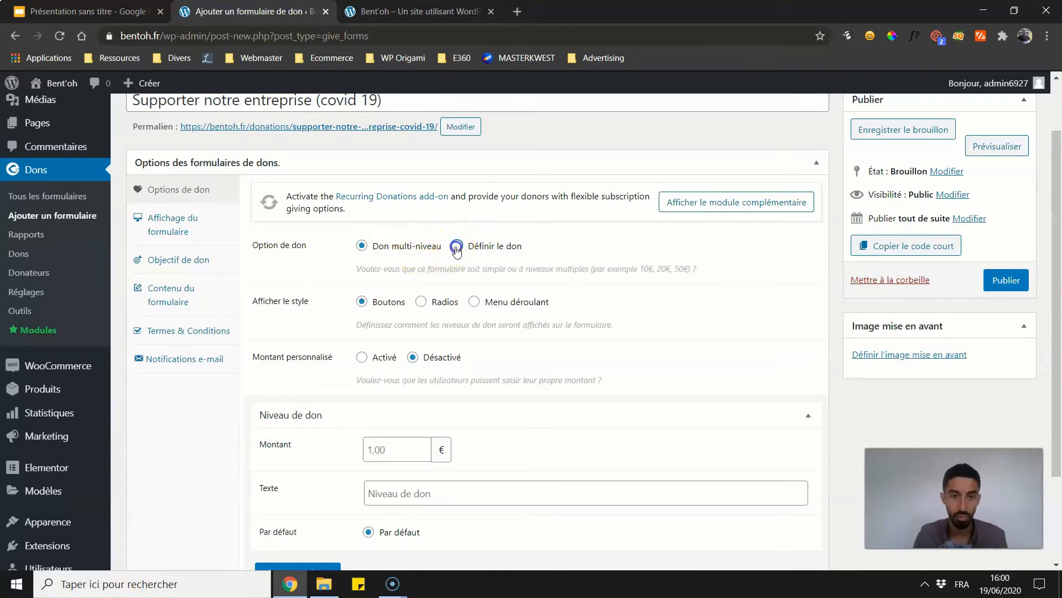
click(457, 246)
click(416, 298)
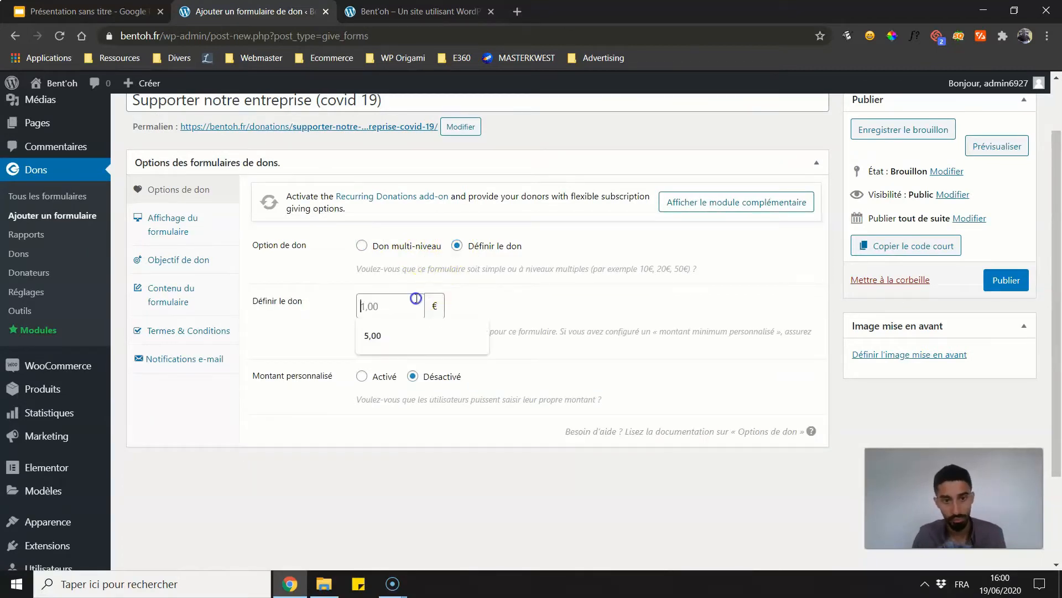
click(372, 335)
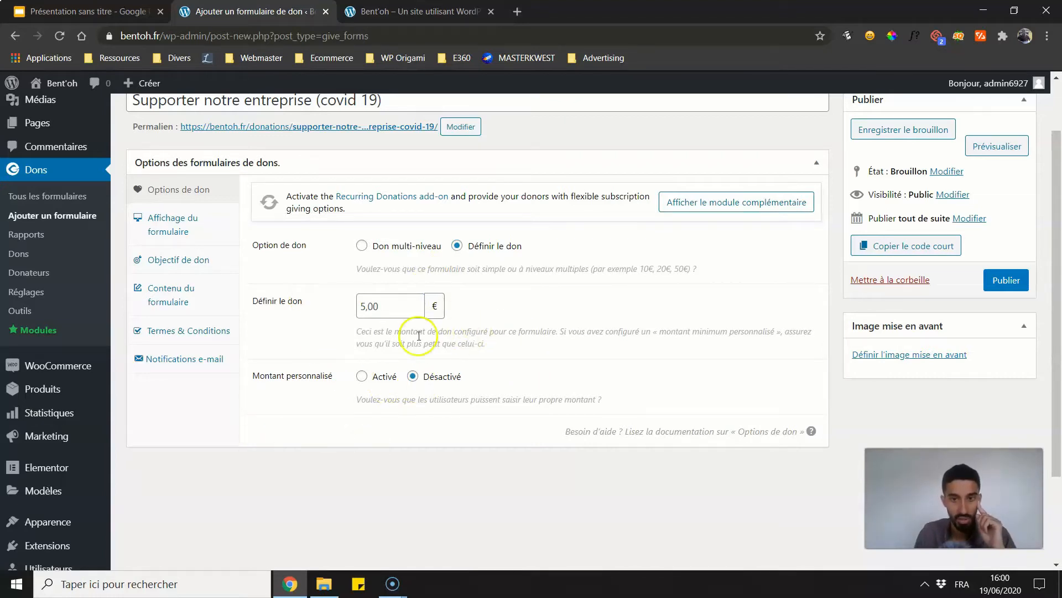
scroll(199, 297, up, 1)
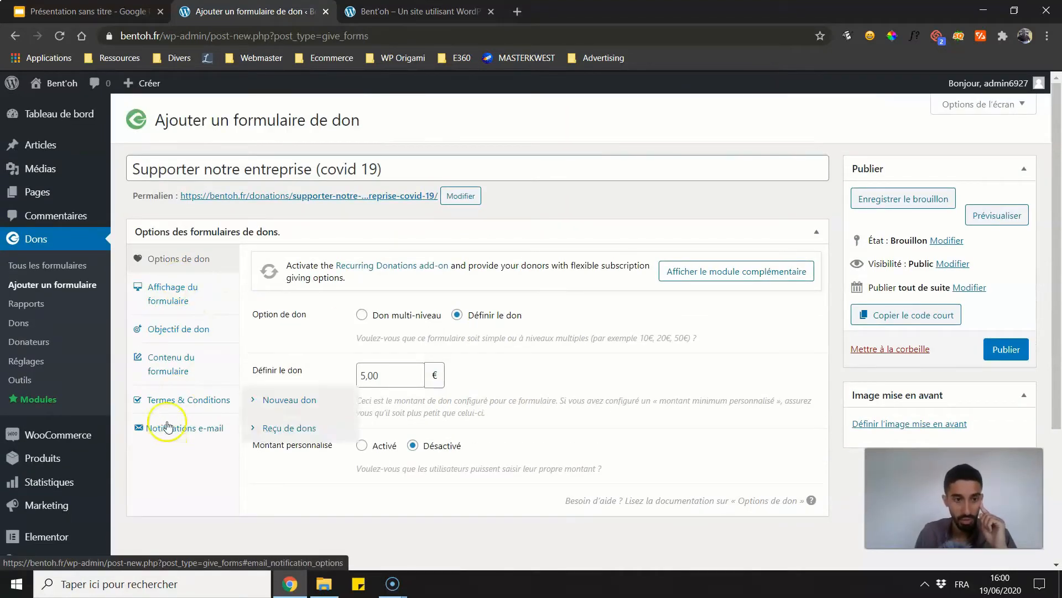
- Check the form's display options, return to its donation options, and publish the "Supporter notre entreprise (covid 19)" form
click(180, 294)
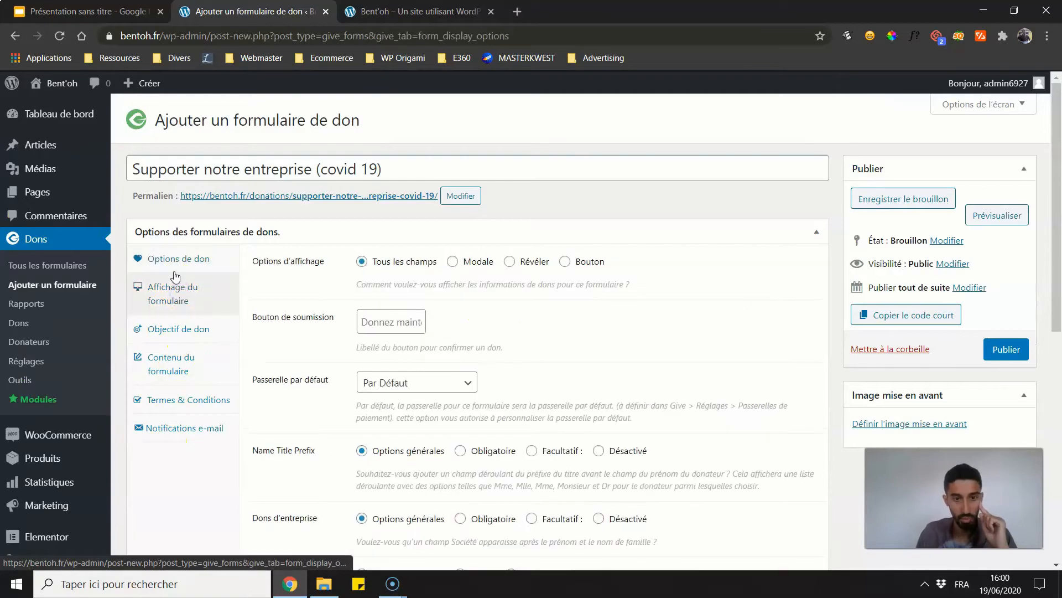
click(175, 265)
click(1007, 348)
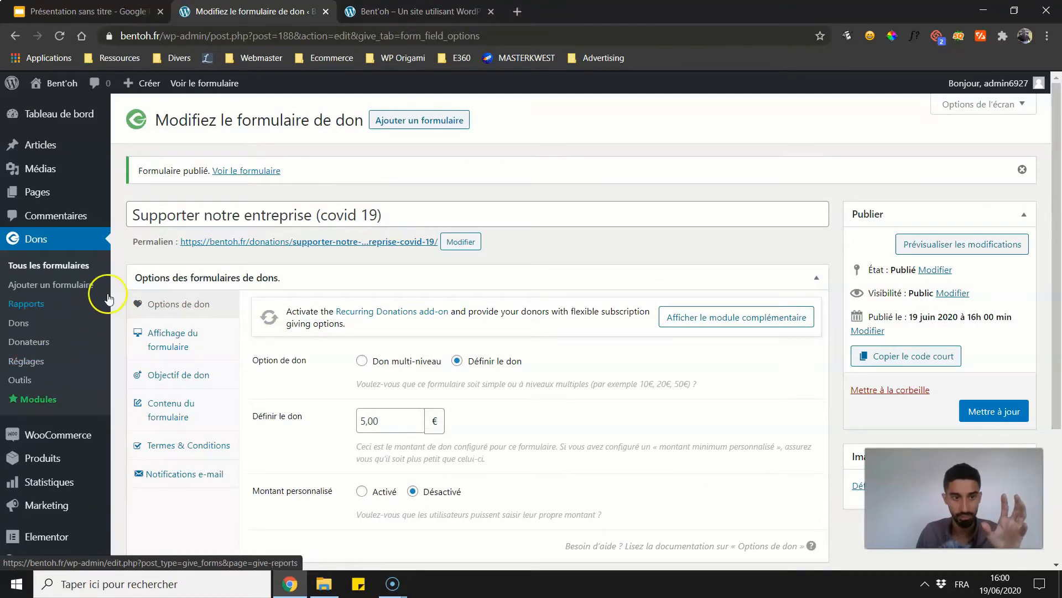
- Copy the shortcode of the "Supporter notre entreprise (covid 19)" form from the list of all donation forms
scroll(247, 280, down, 3)
scroll(463, 247, up, 1)
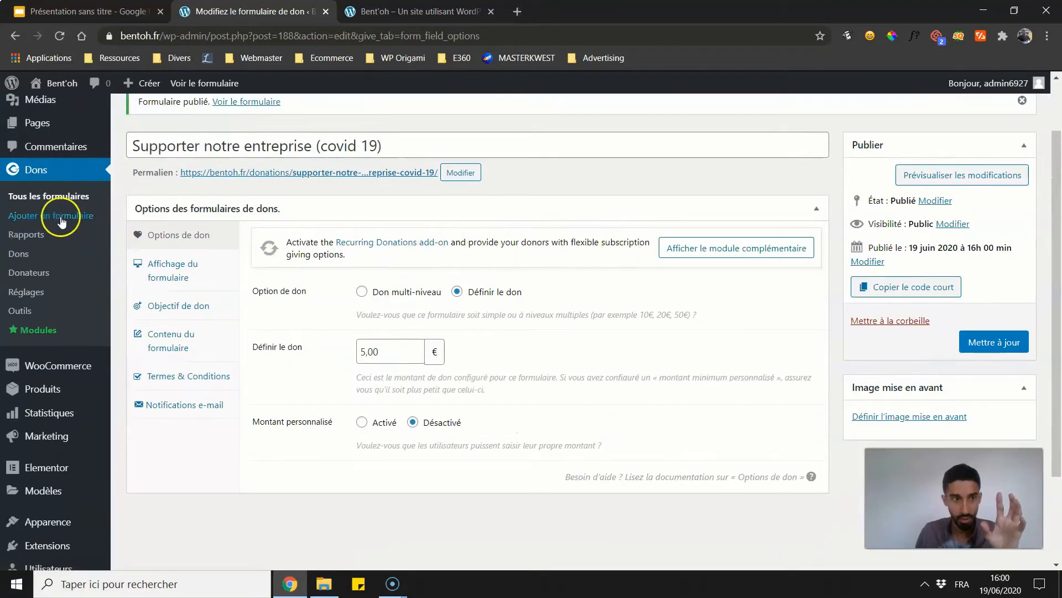
click(50, 199)
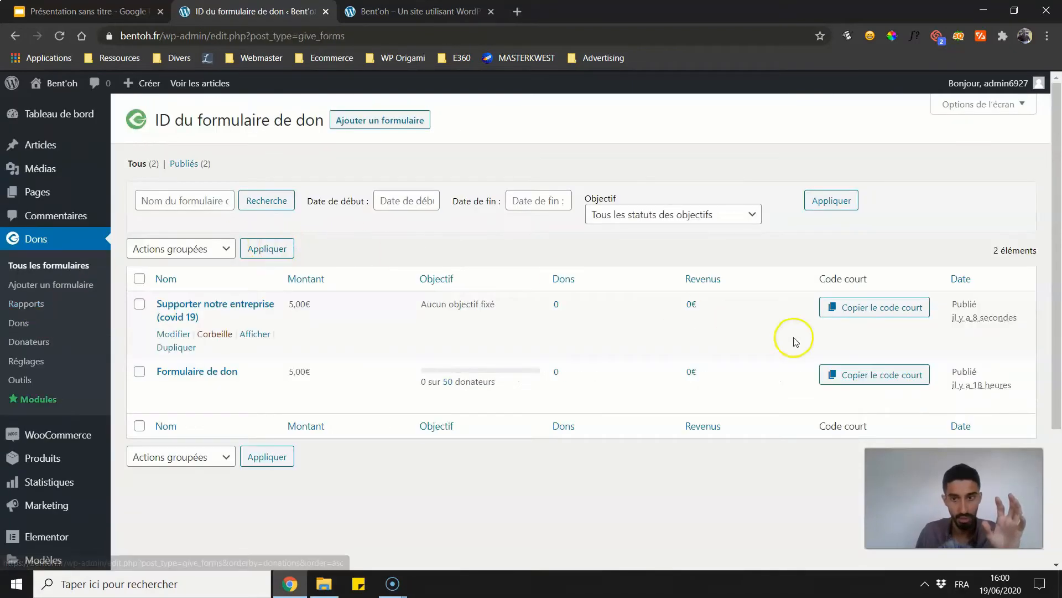
click(873, 312)
- Open the Bent'oh home page for editing in Elementor
click(359, 13)
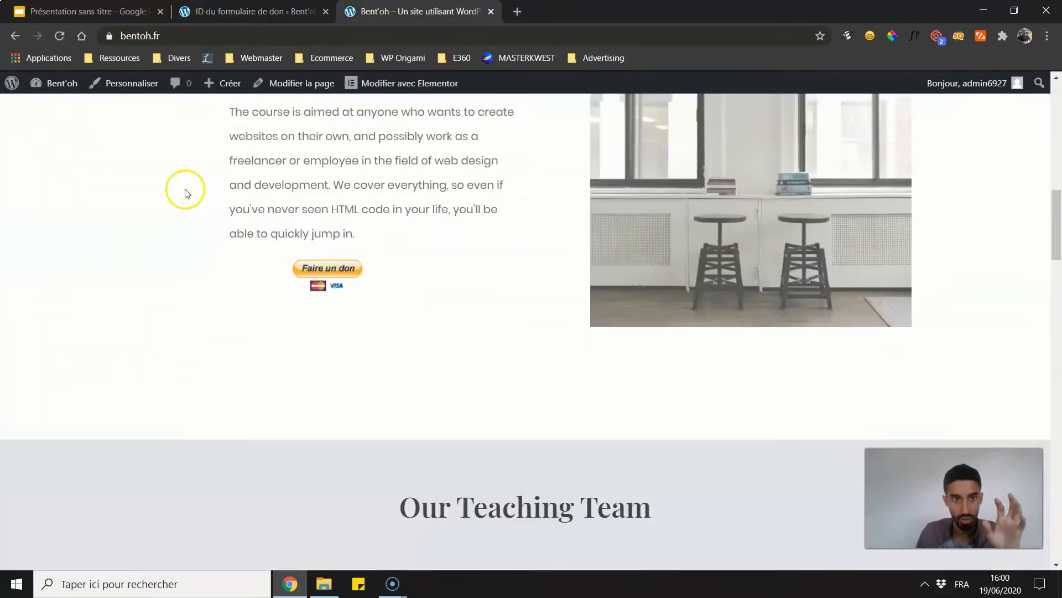
scroll(185, 194, up, 4)
click(357, 83)
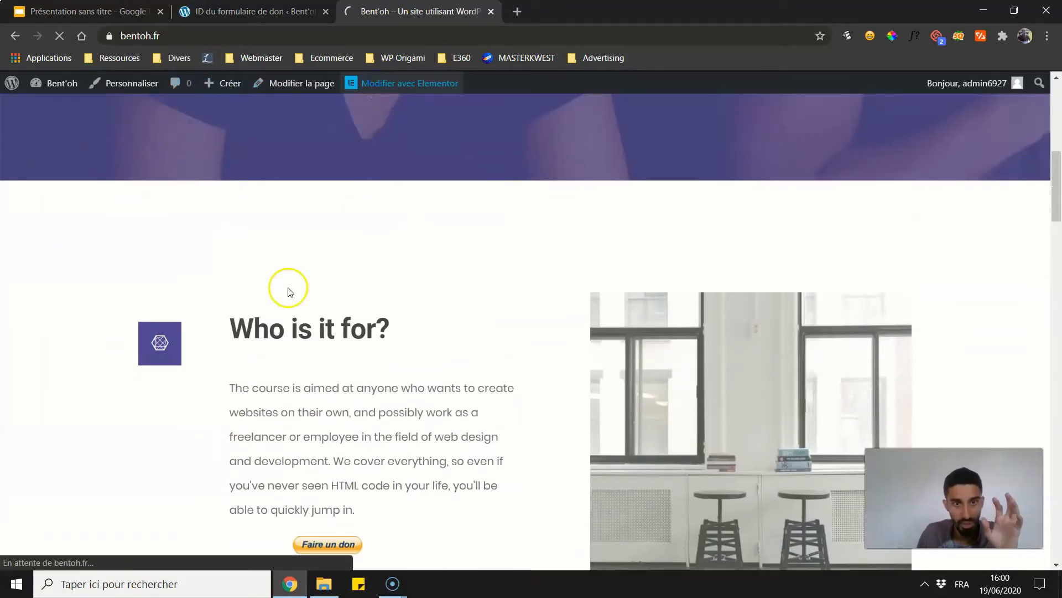
scroll(283, 306, down, 5)
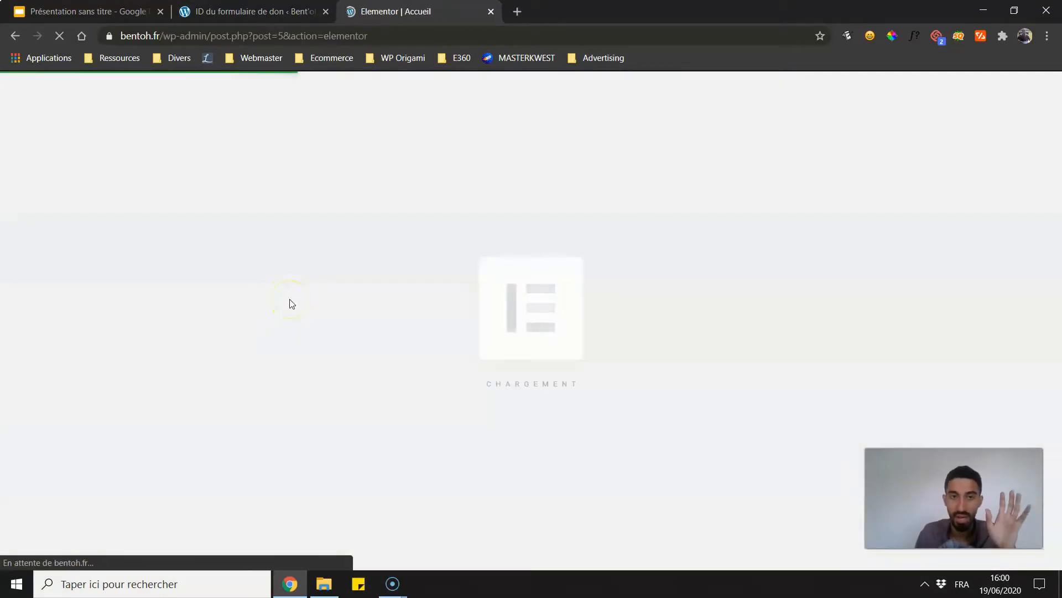
click(289, 294)
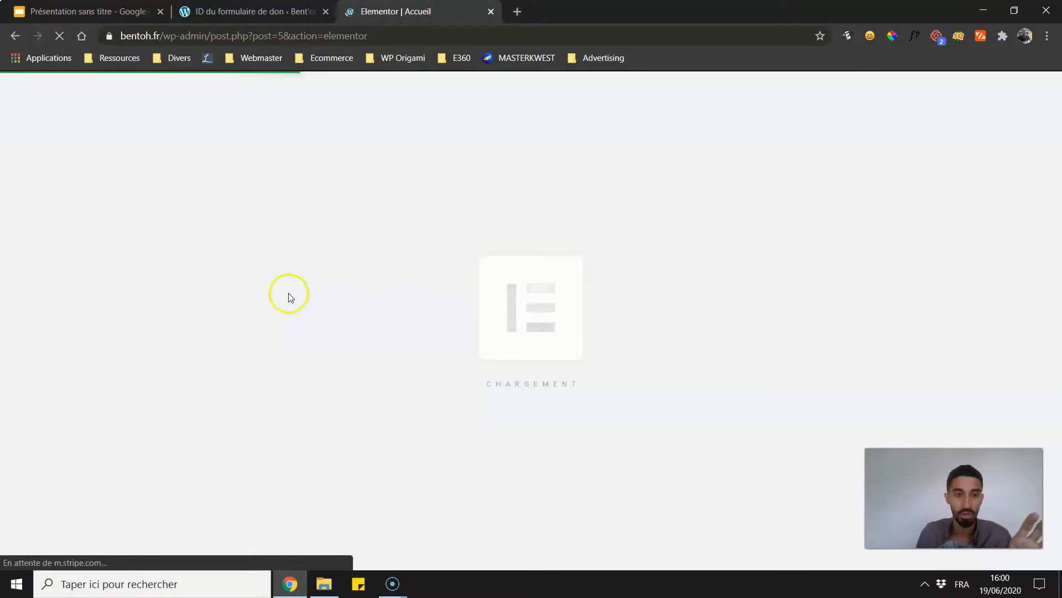
- Delete the column holding the image beside the "Who is it for?" text
scroll(368, 285, down, 10)
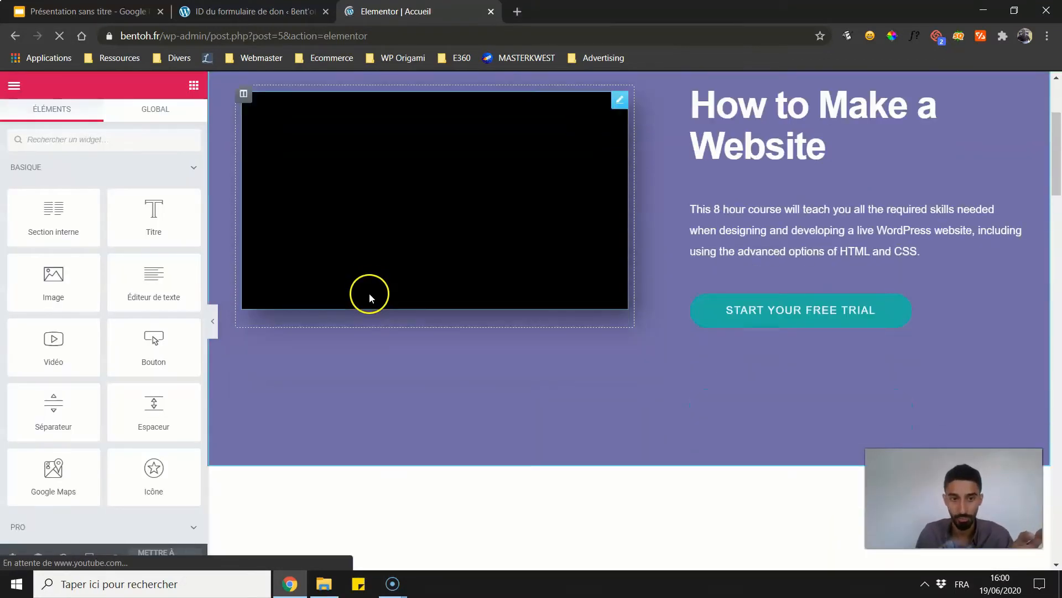
scroll(470, 346, down, 8)
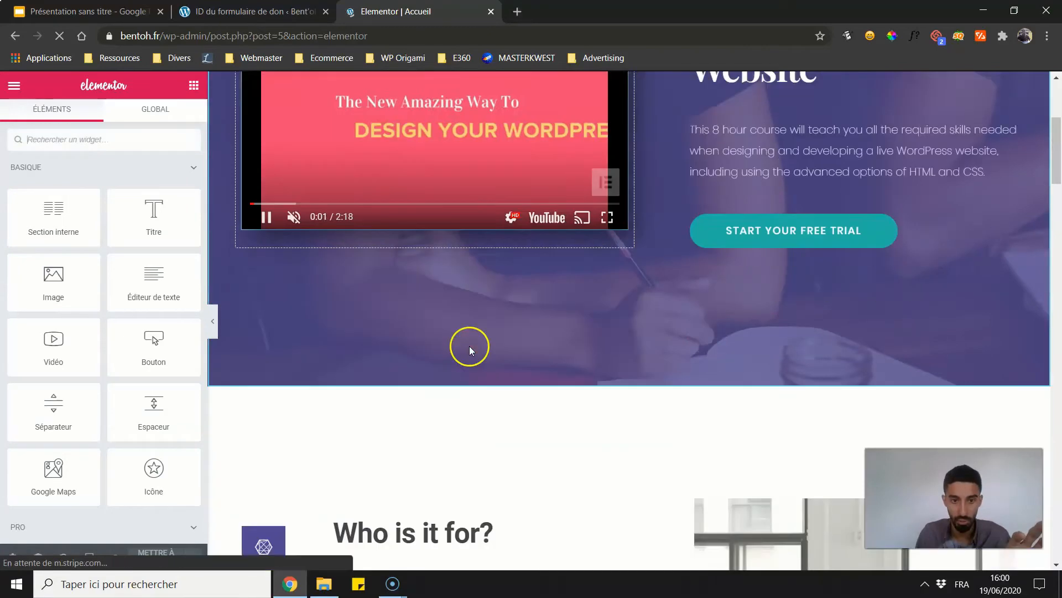
scroll(470, 339, down, 3)
click(443, 259)
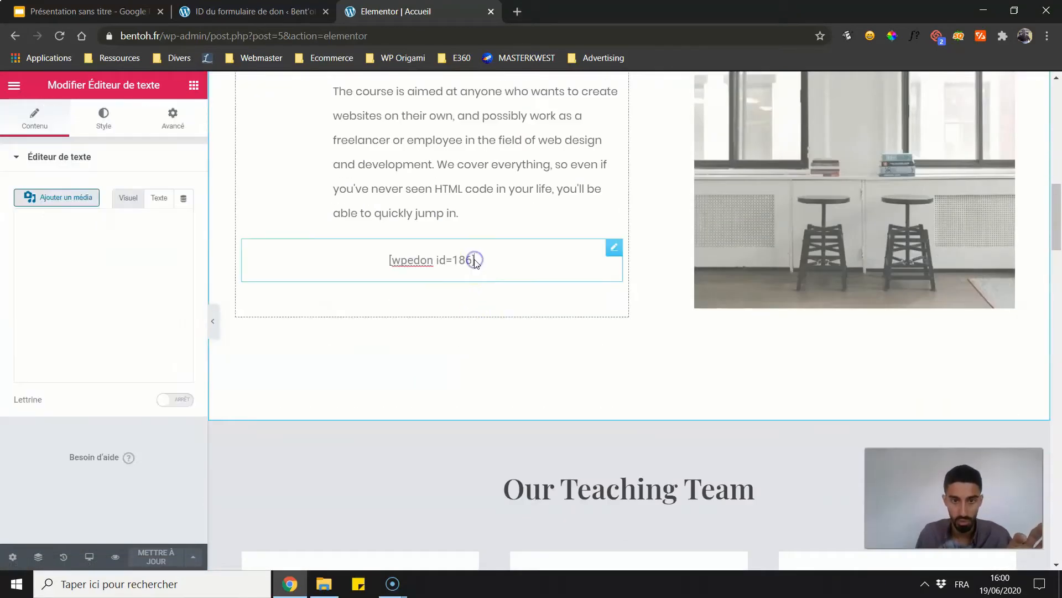
scroll(737, 238, up, 5)
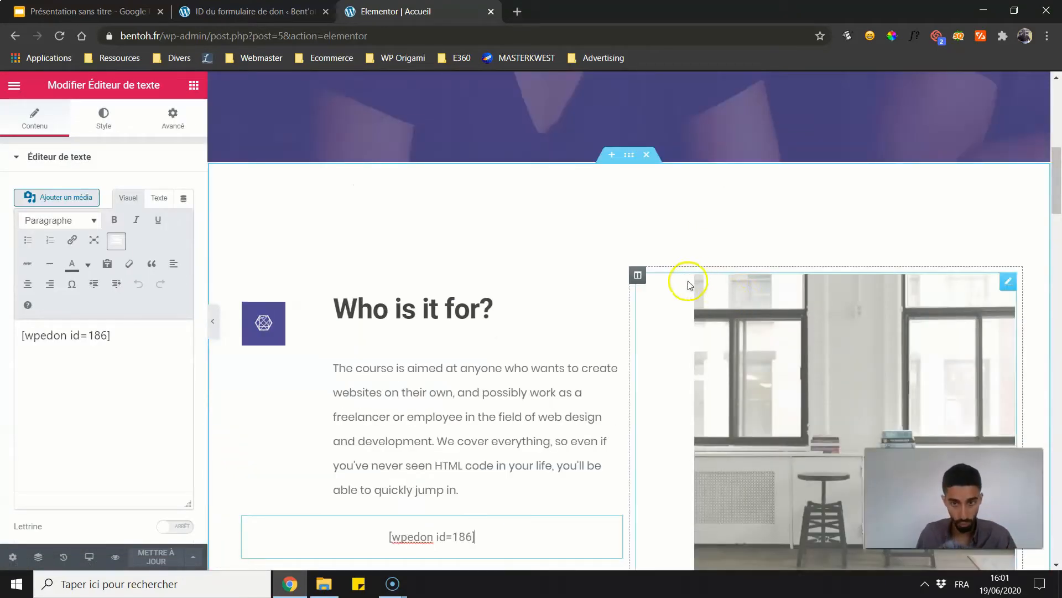
right_click(639, 273)
click(677, 468)
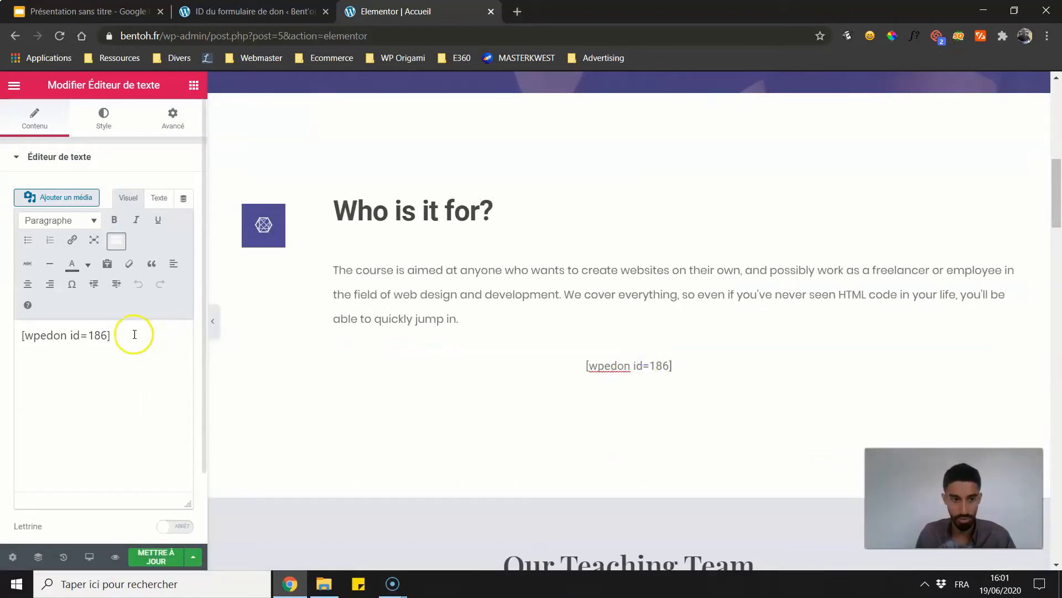
- Replace the [wpedon id=186] shortcode below the "Who is it for?" text with [give_form id="188"] and update the page
drag(132, 335, 39, 334)
text([give_form id="188"])
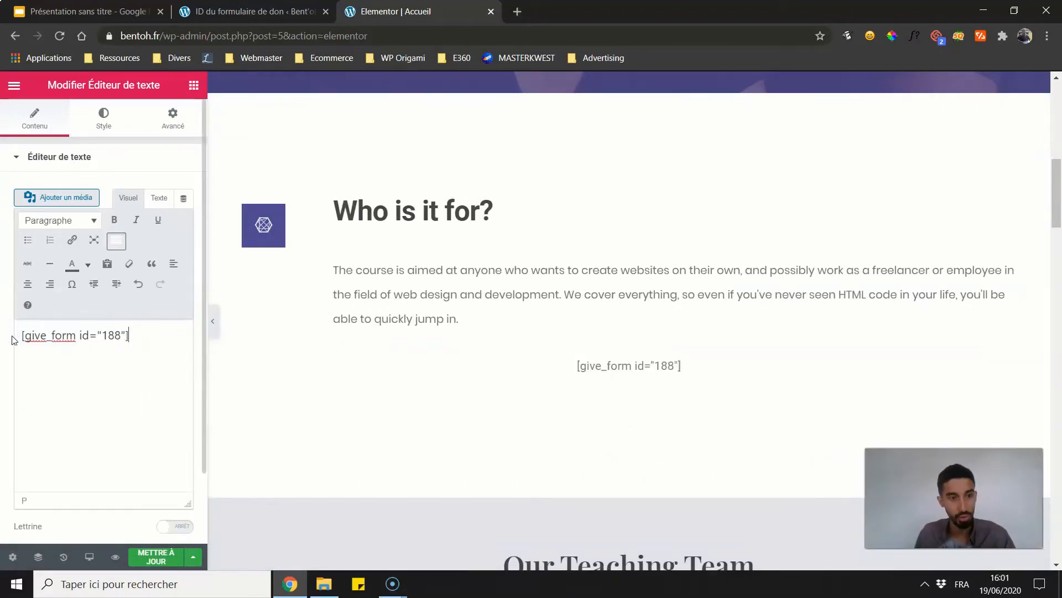
click(161, 556)
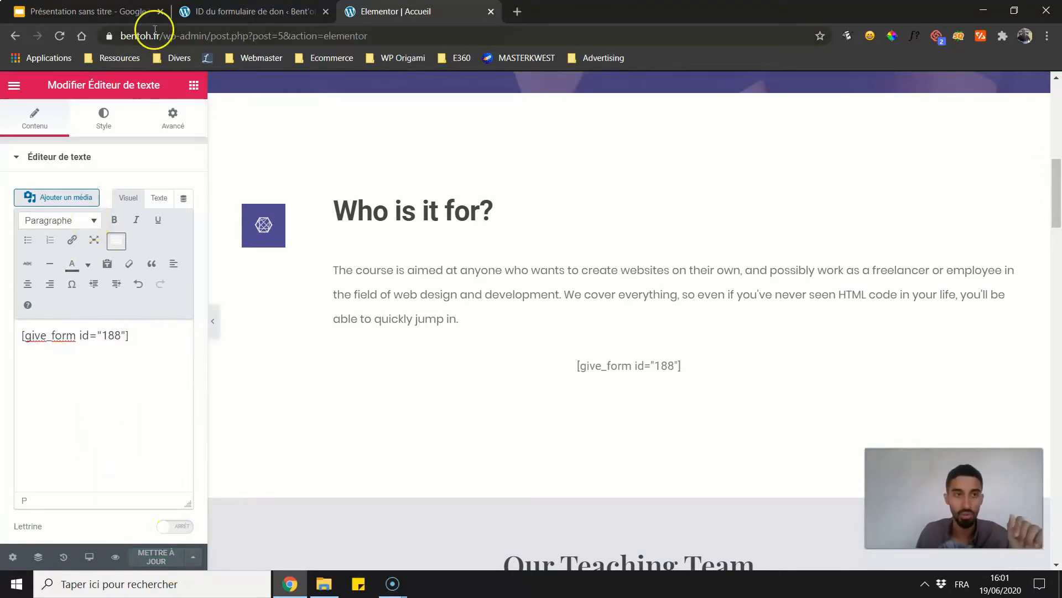
- Load the live home page at bentoh.fr and go to the donation form below "Who is it for?"
drag(162, 36, 376, 28)
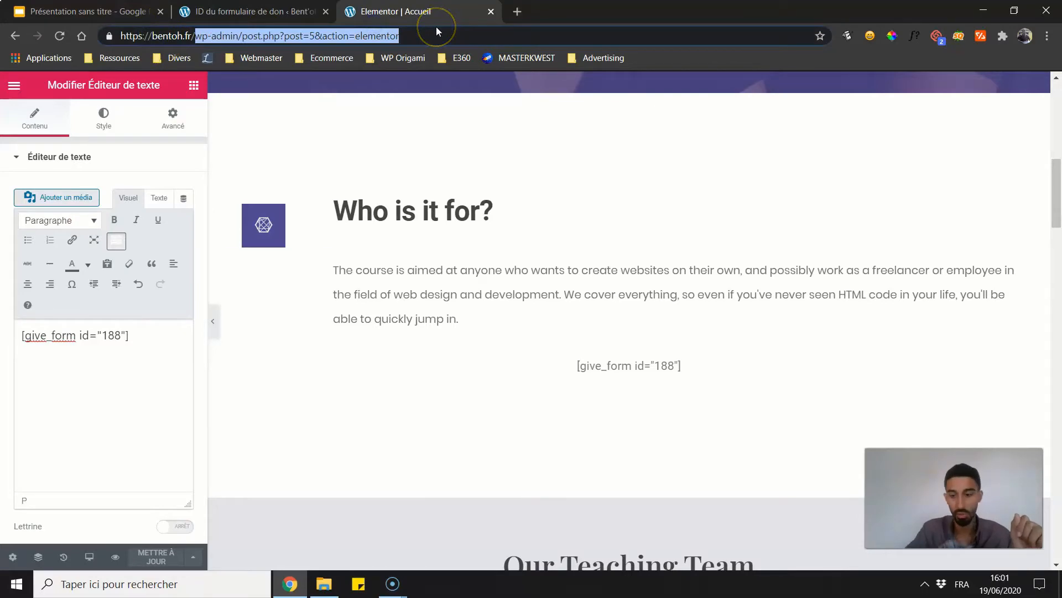
key(BackSpace)
key(Return)
scroll(283, 217, down, 12)
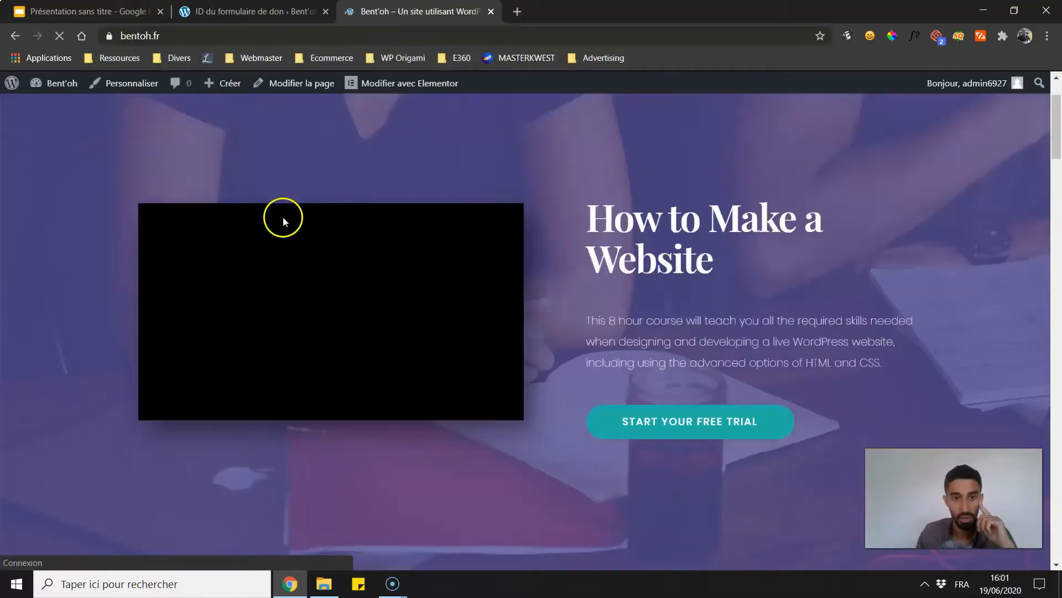
scroll(288, 210, up, 2)
scroll(266, 217, down, 5)
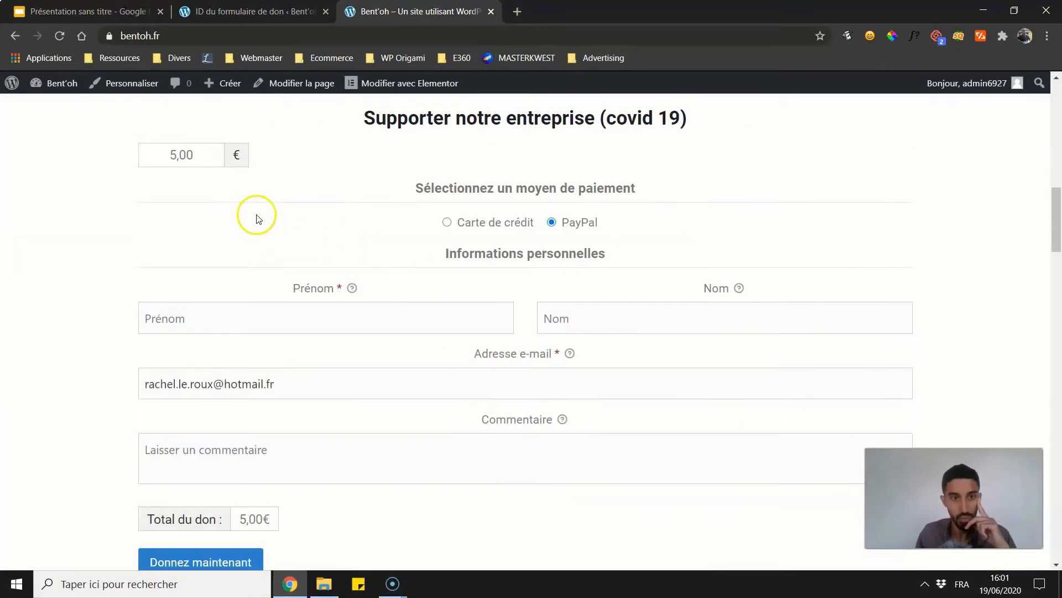
- Examine the home page donation form, reading its amount, payment methods, personal information fields and donation total
scroll(387, 387, up, 5)
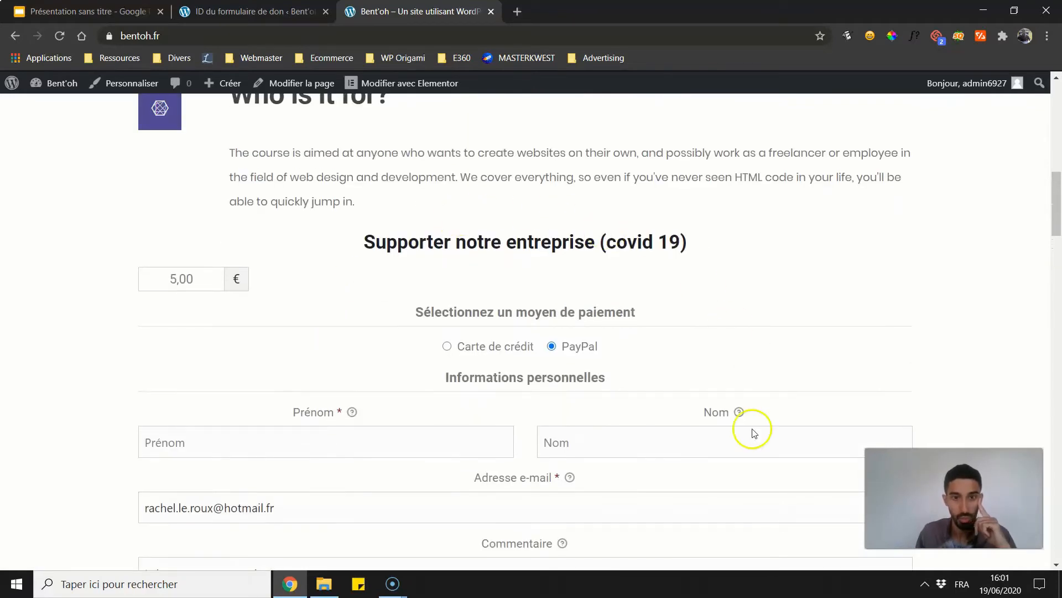
scroll(531, 391, down, 3)
scroll(498, 344, up, 2)
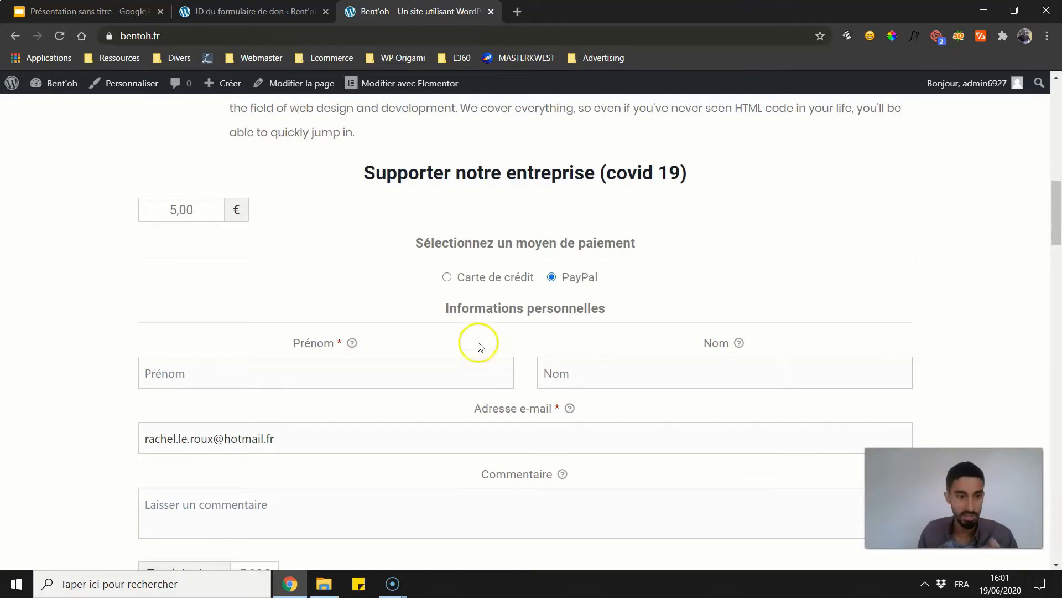
scroll(480, 346, down, 2)
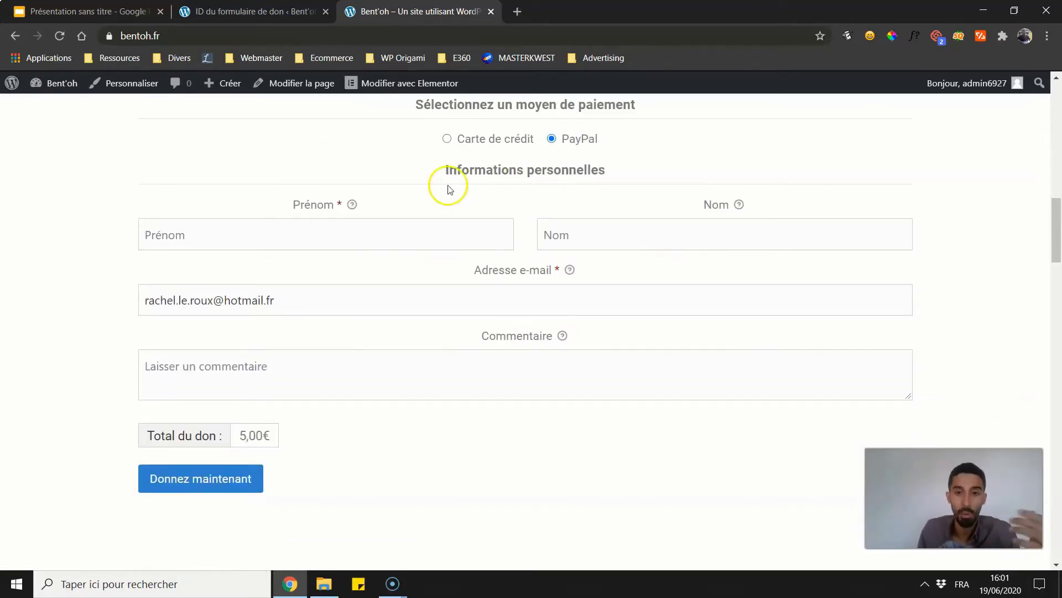
scroll(351, 235, up, 2)
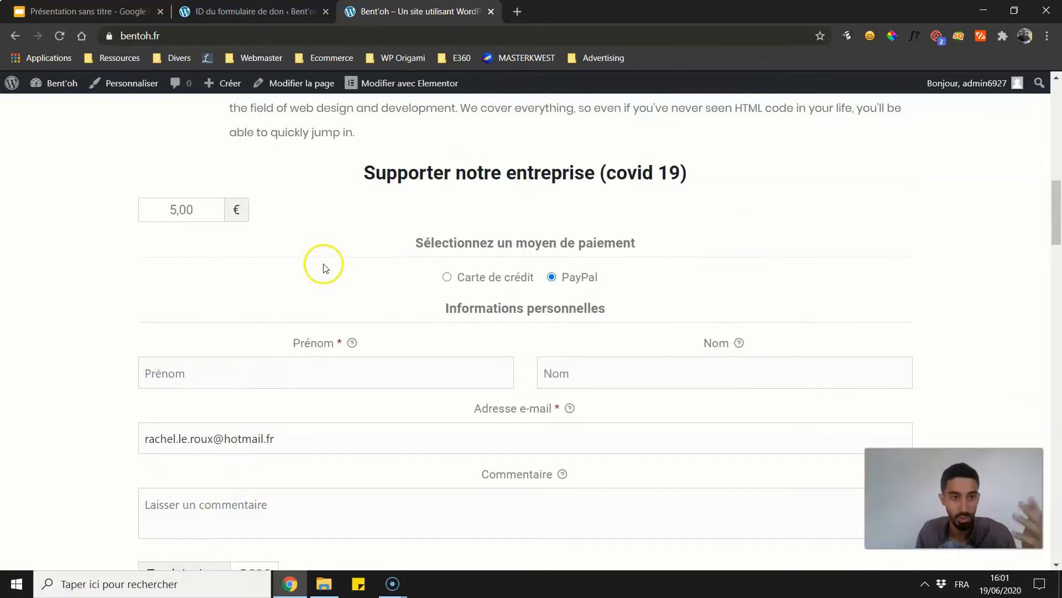
scroll(310, 270, down, 2)
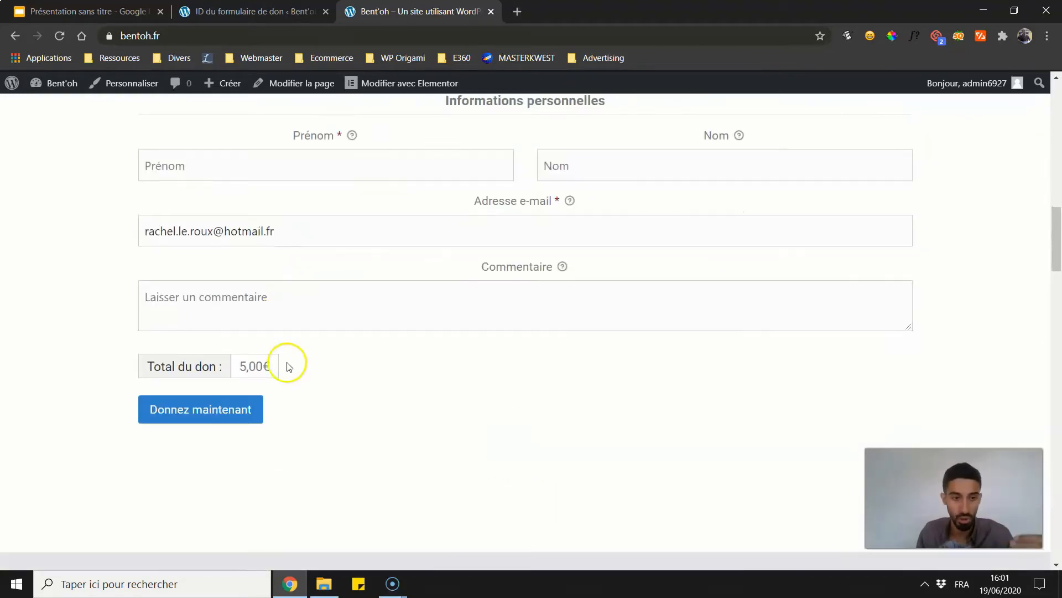
scroll(257, 368, up, 2)
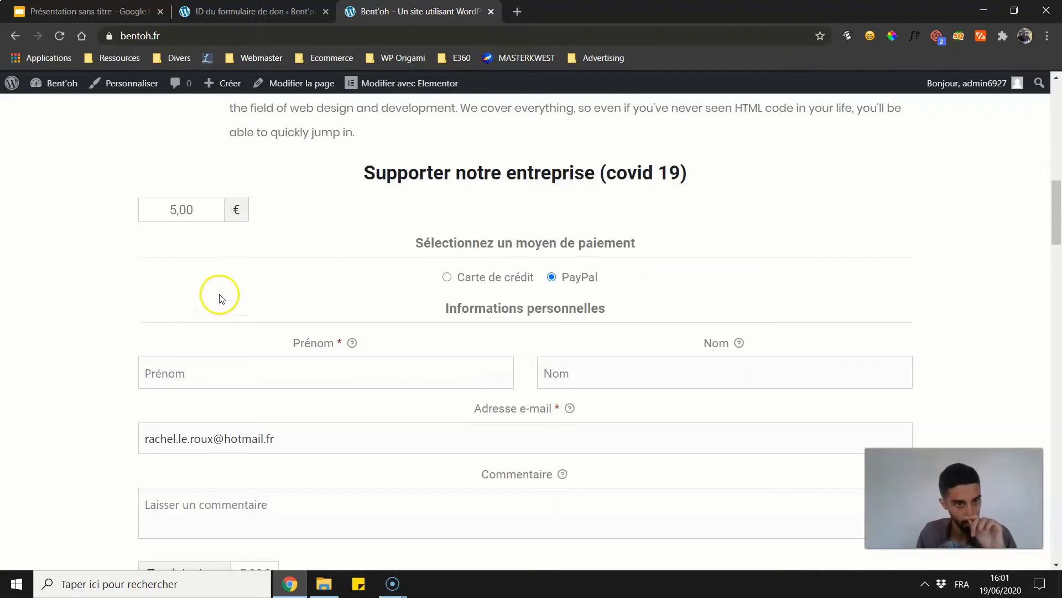
click(121, 241)
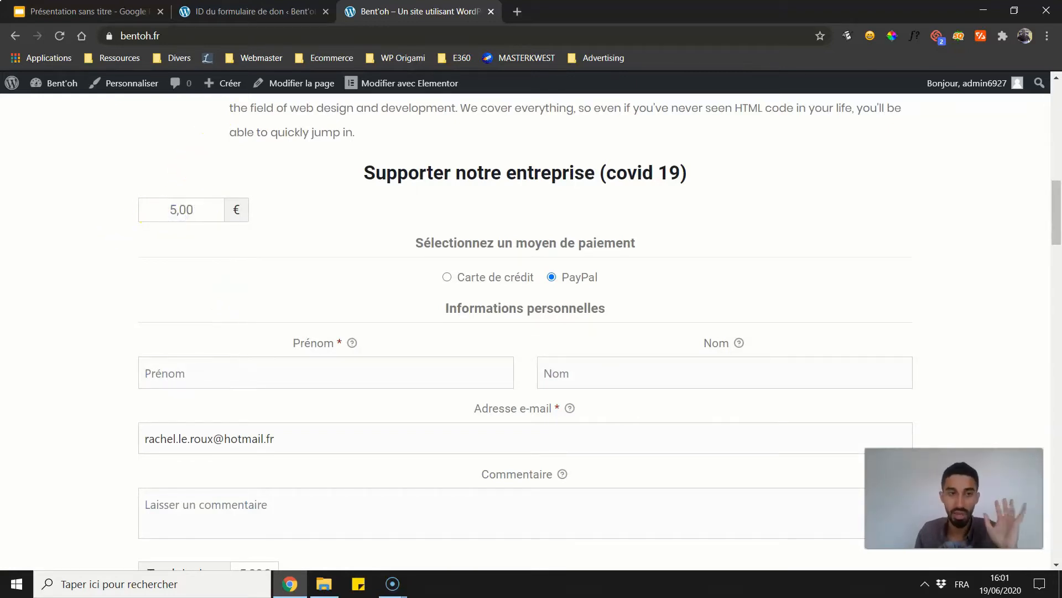
click(260, 11)
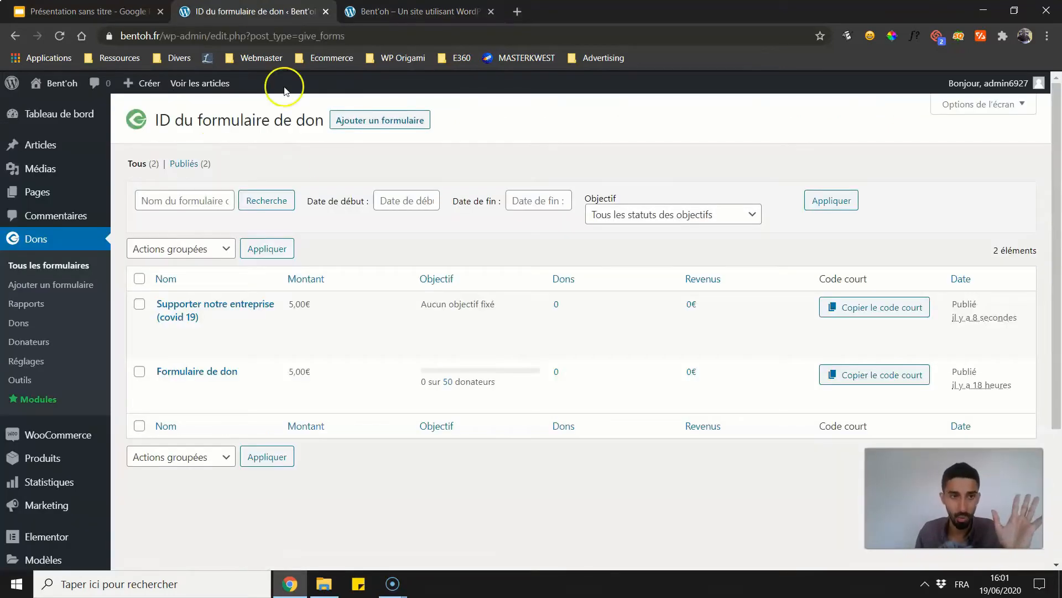
click(352, 13)
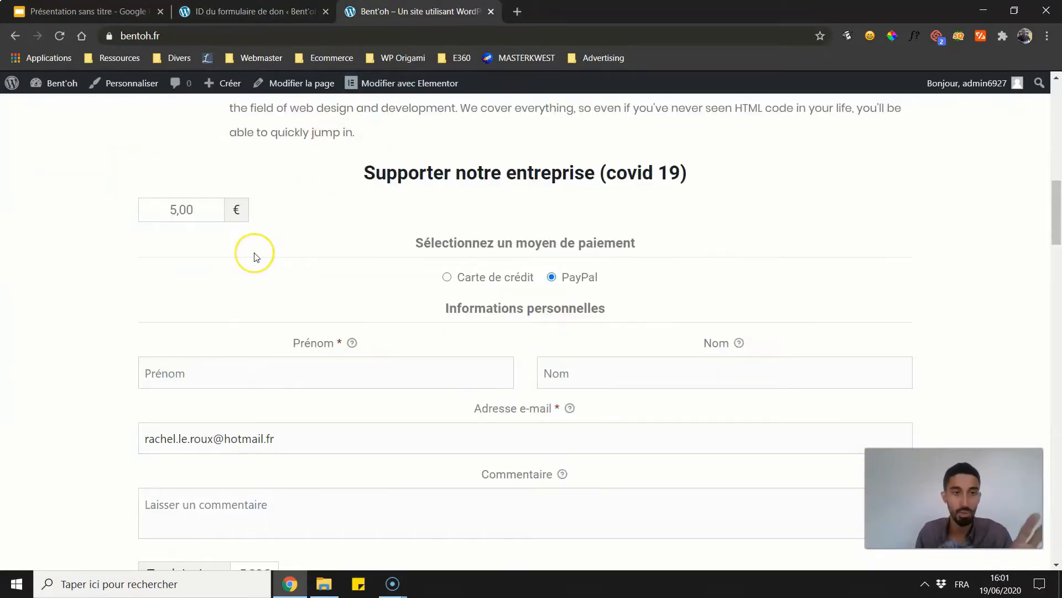
- Switch the donation form's payment method between Carte de crédit and PayPal, ending on Carte de crédit
scroll(256, 256, down, 1)
click(479, 209)
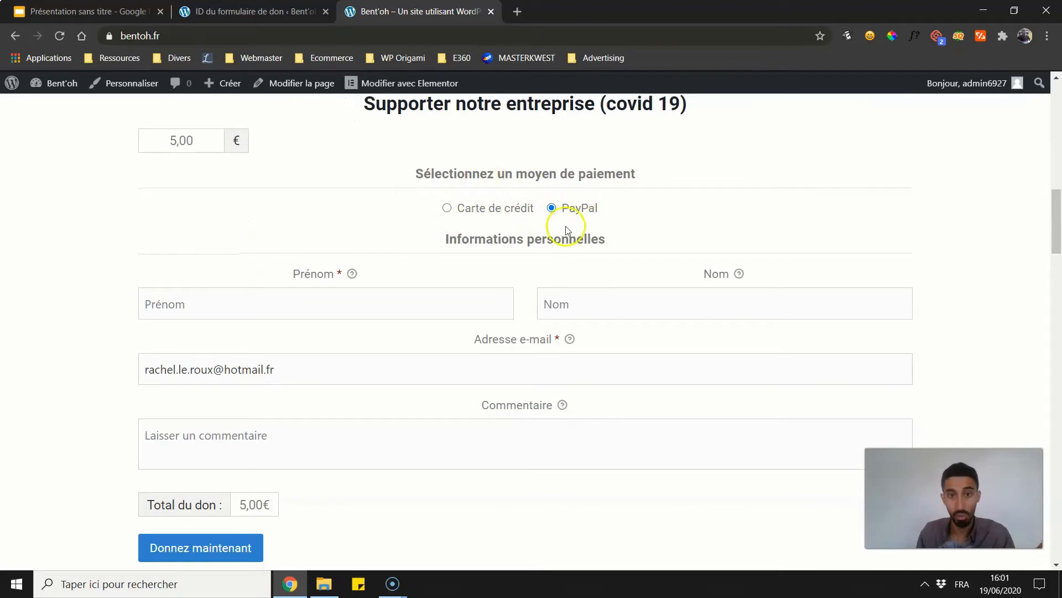
click(514, 210)
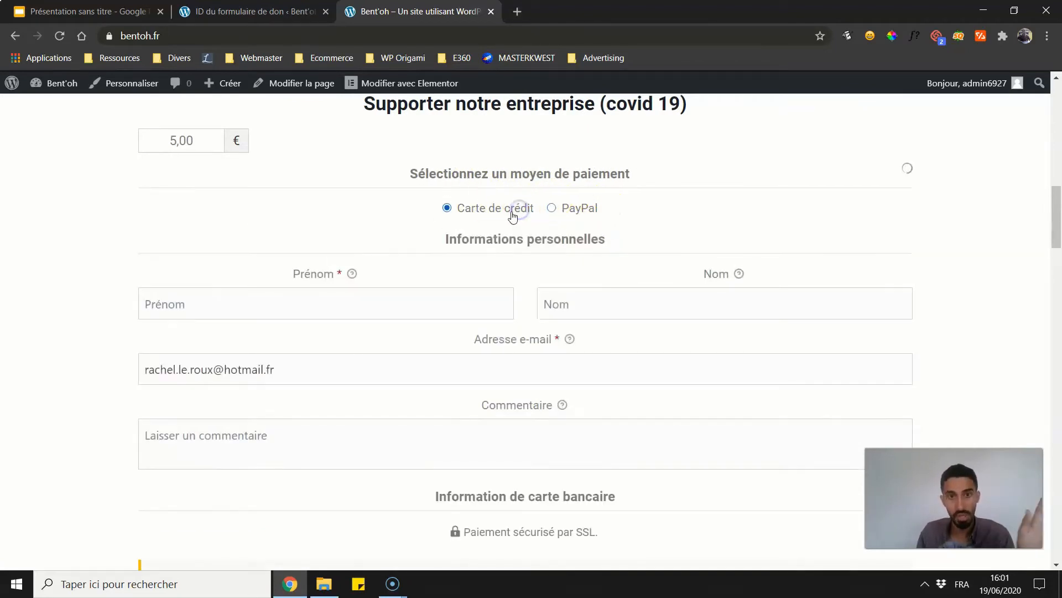
click(574, 209)
click(486, 209)
- Open Give's payment gateway settings (Passerelles de paiements) and review the list of enabled gateways
click(250, 14)
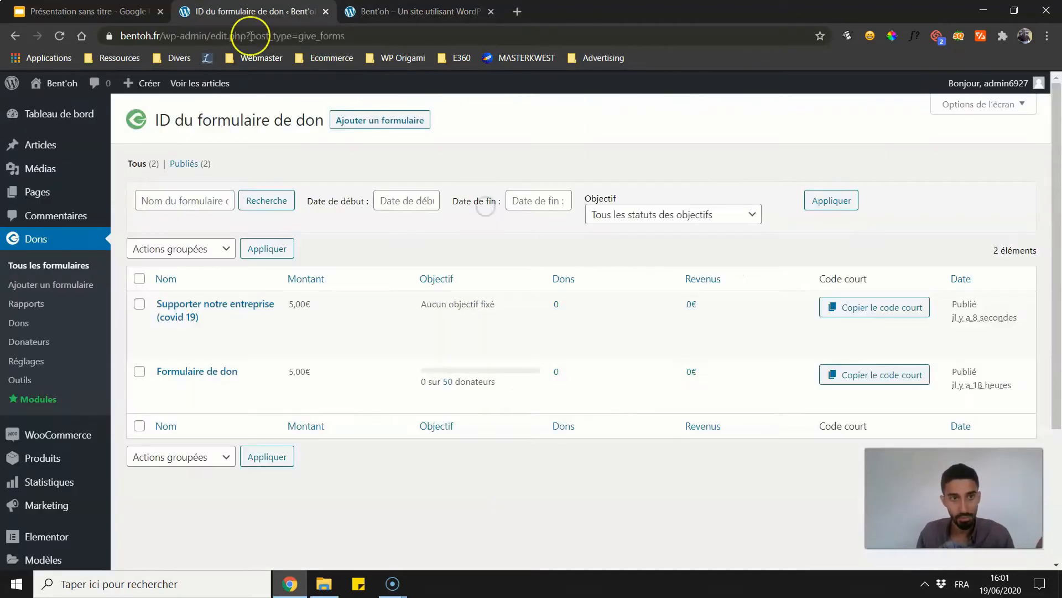
click(34, 361)
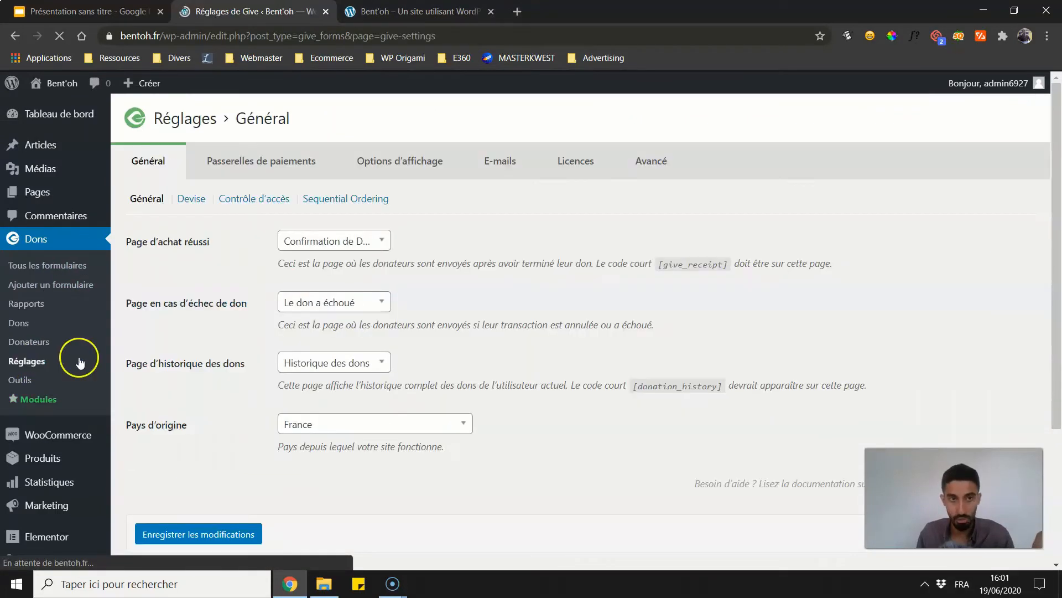
click(260, 161)
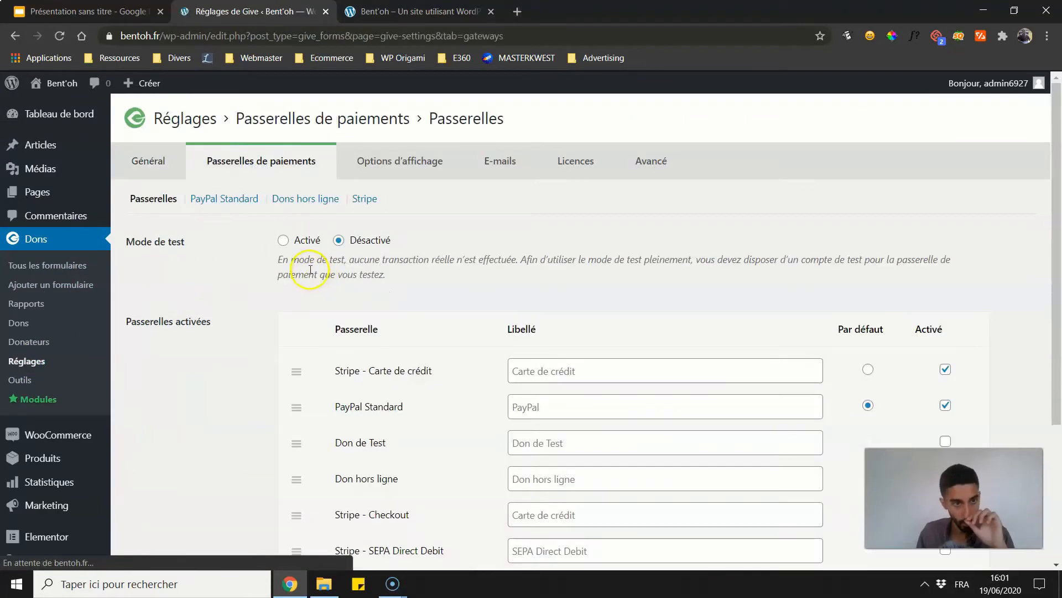
scroll(288, 284, down, 1)
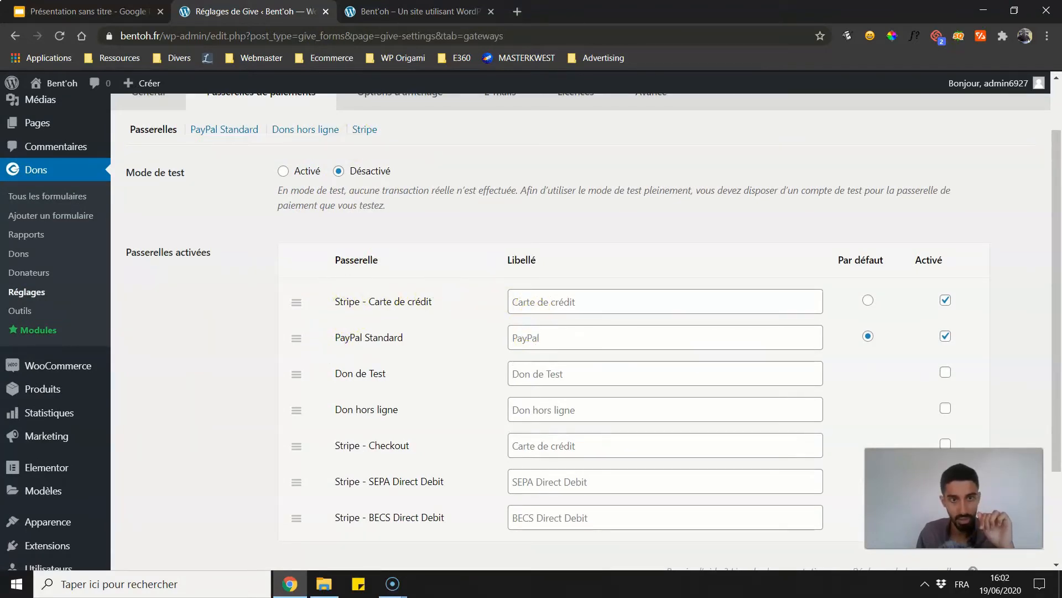
- Check the payment choices on the home page form and open the Stripe - Carte de crédit gateway's label for editing
click(377, 12)
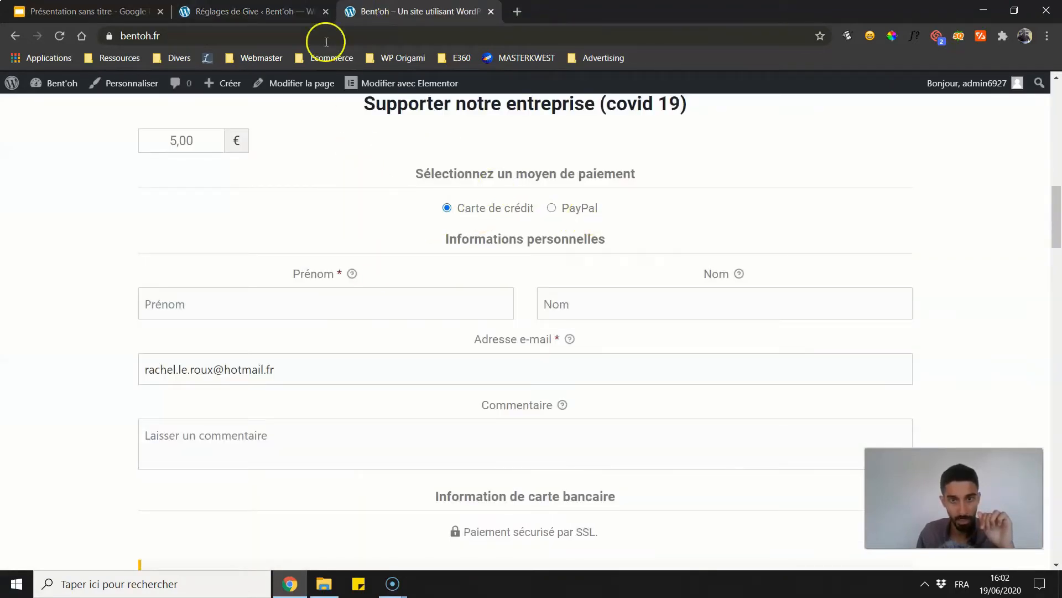
key(ctrl+shift+Tab)
click(560, 297)
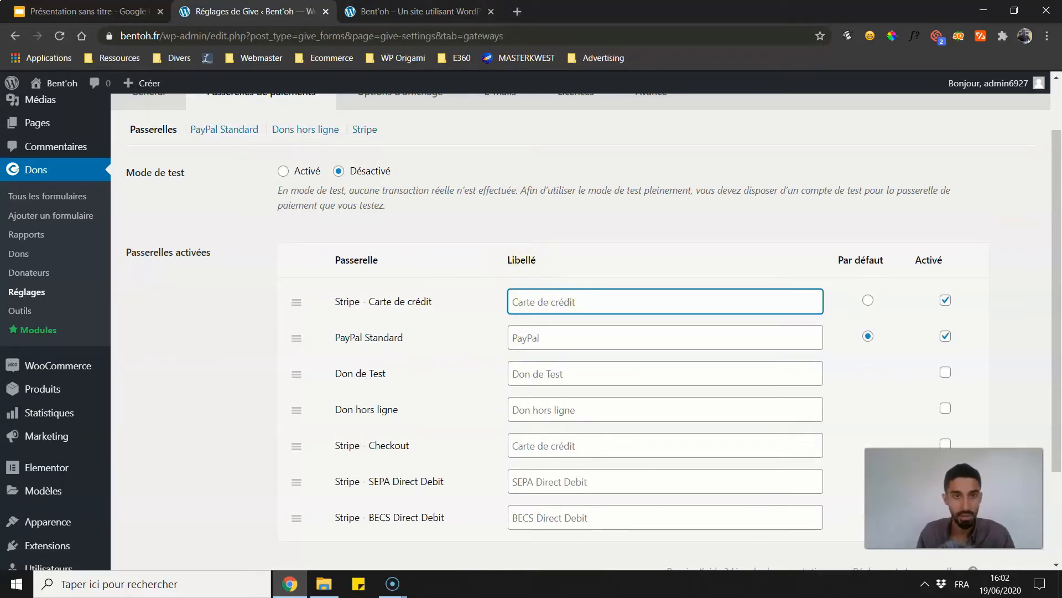
- Move the Stripe - Carte de crédit gateway below PayPal Standard, enable the Don de Test gateway, and save the settings
click(392, 7)
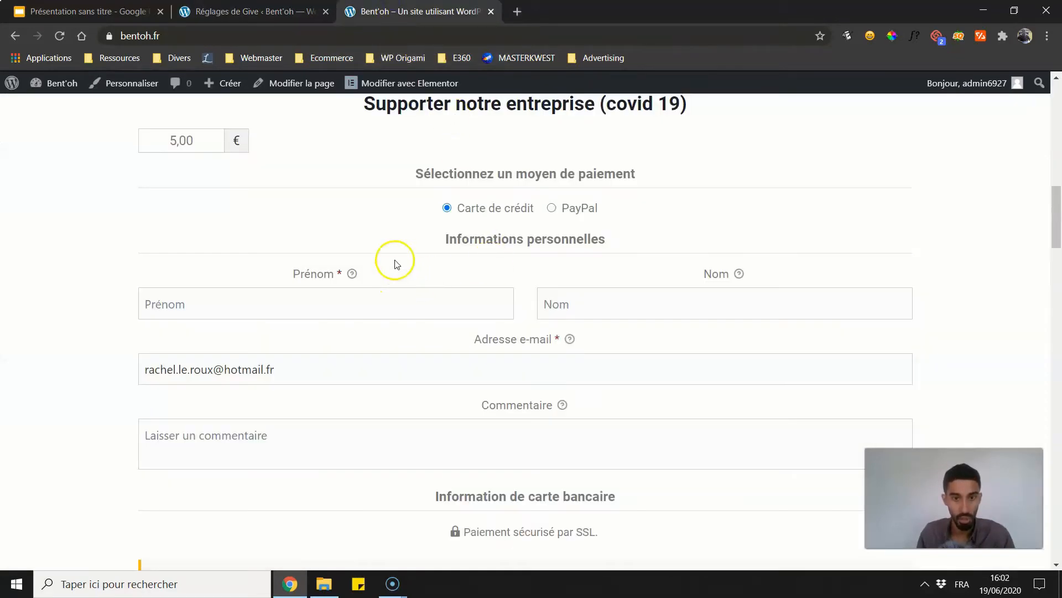
key(ctrl+shift+Tab)
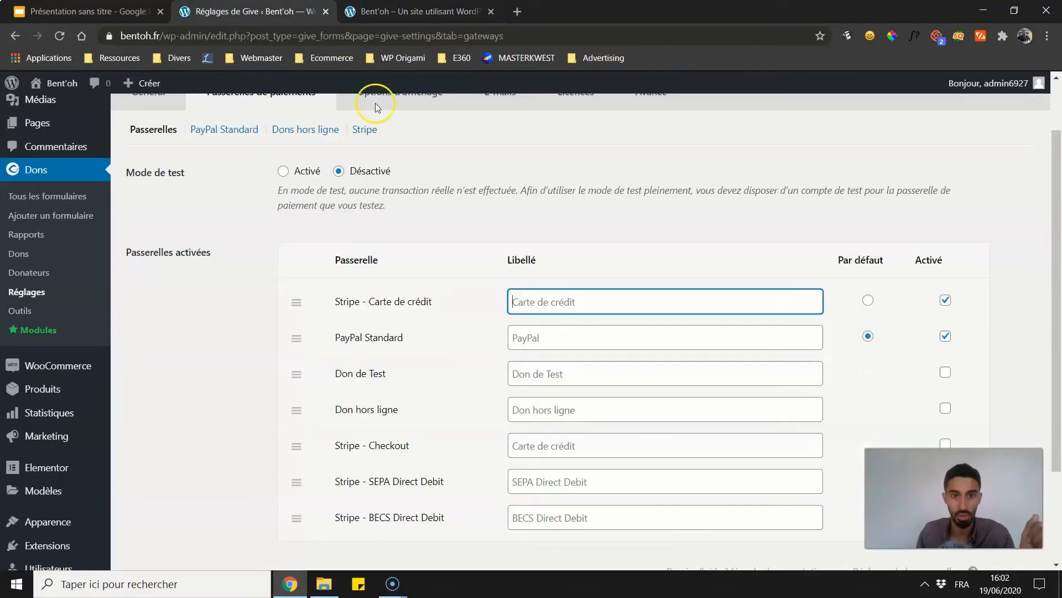
drag(296, 302, 299, 335)
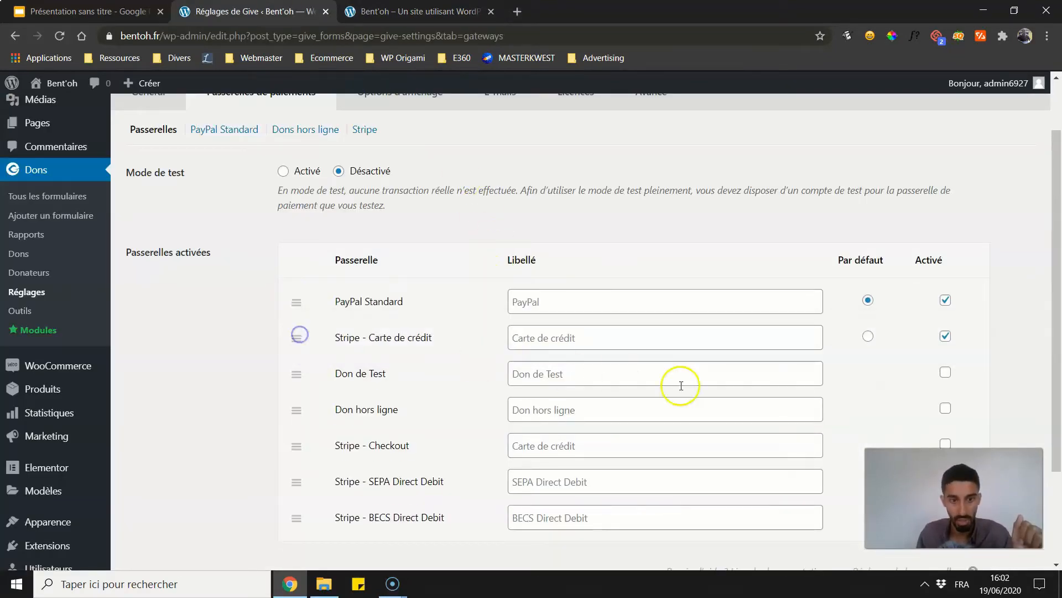
click(947, 376)
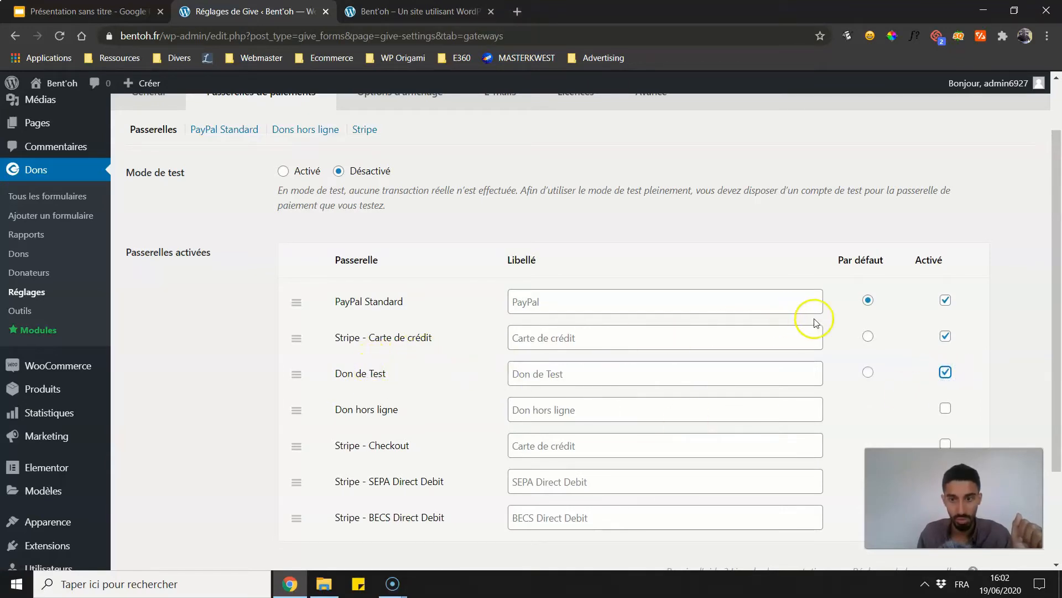
scroll(788, 166, down, 2)
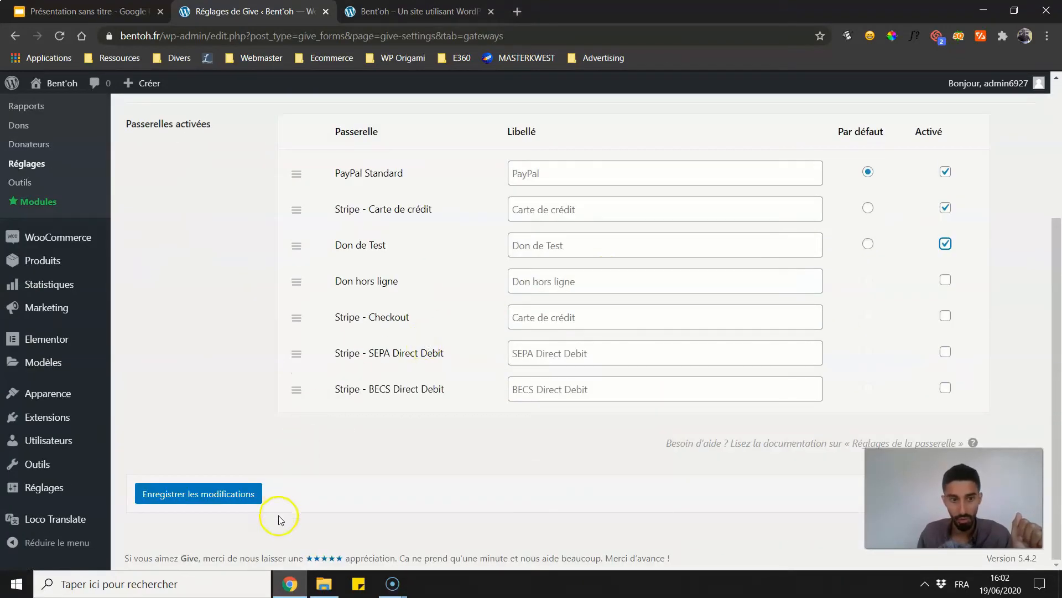
click(248, 486)
- Reload the home page and select Don de Test as the donation form's payment method
click(374, 4)
click(57, 37)
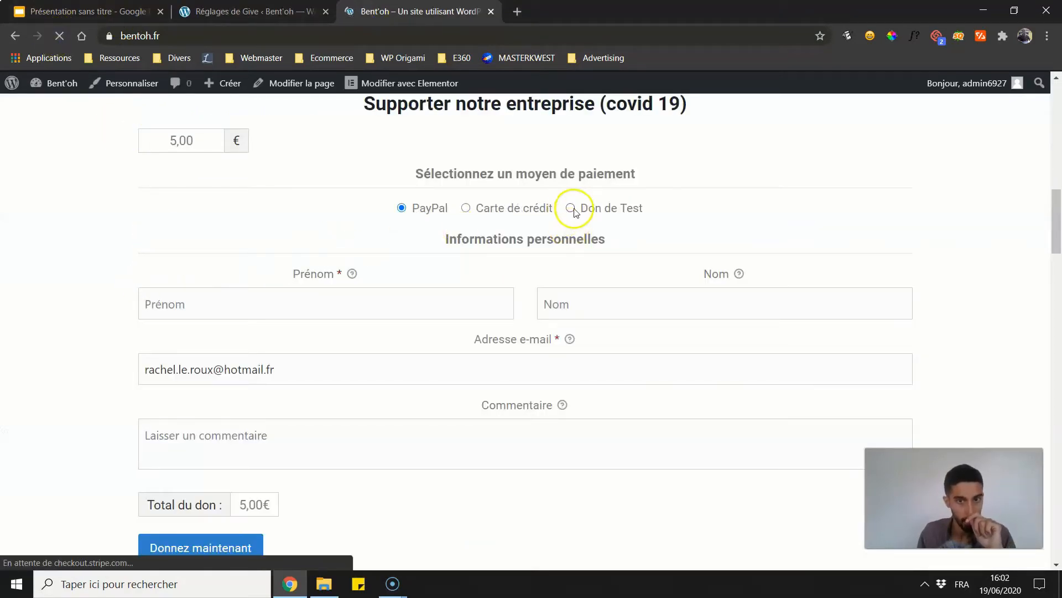
click(570, 208)
scroll(427, 244, down, 5)
scroll(427, 247, up, 6)
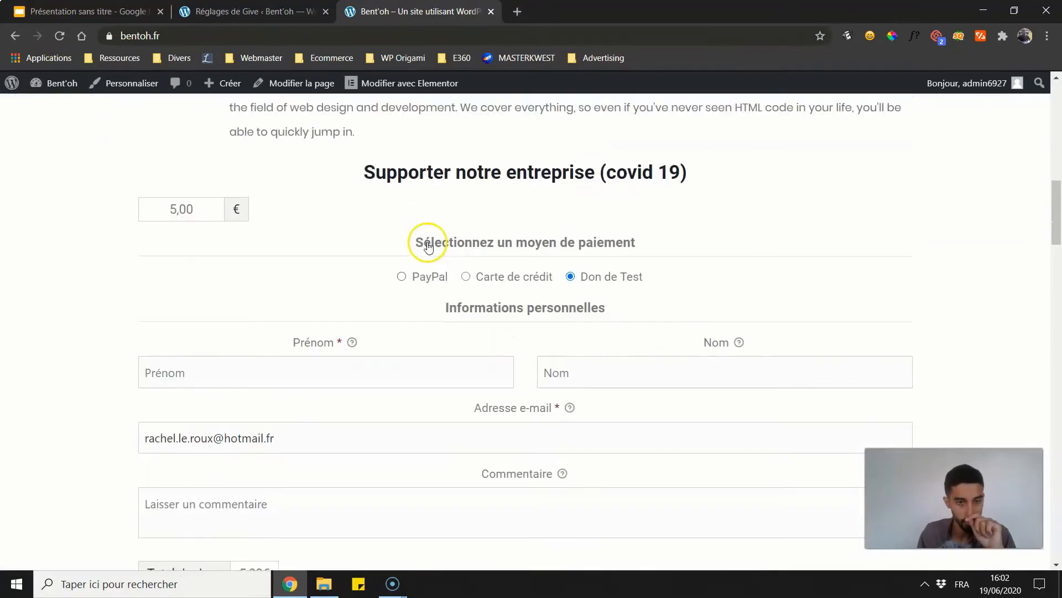
- In the Give payment gateway settings, disable Don de Test, enable Don hors ligne and save the changes
key(ctrl+shift+Tab)
scroll(755, 422, down, 2)
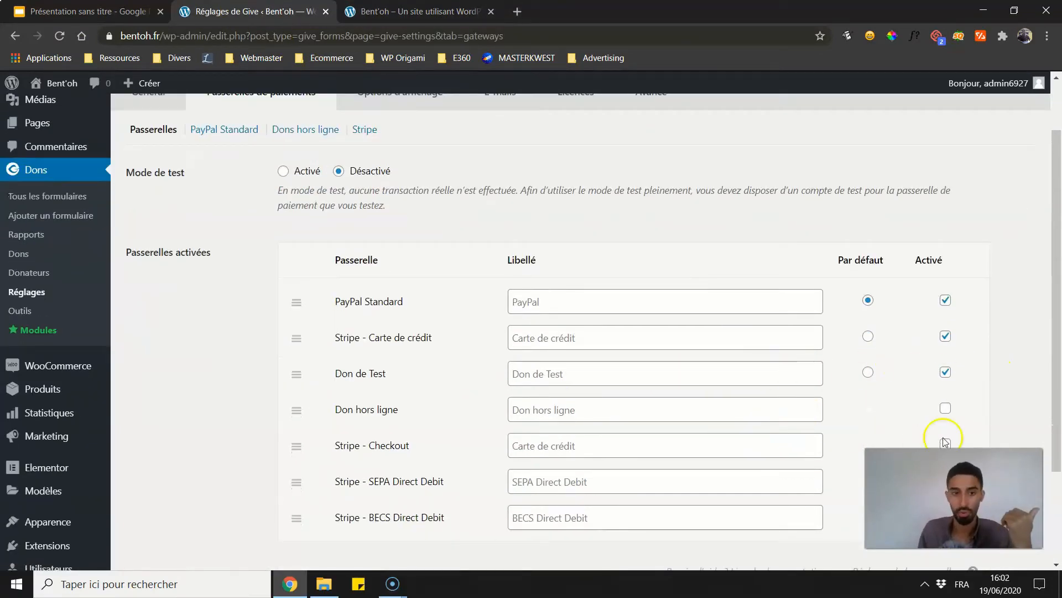
click(946, 409)
scroll(815, 320, up, 1)
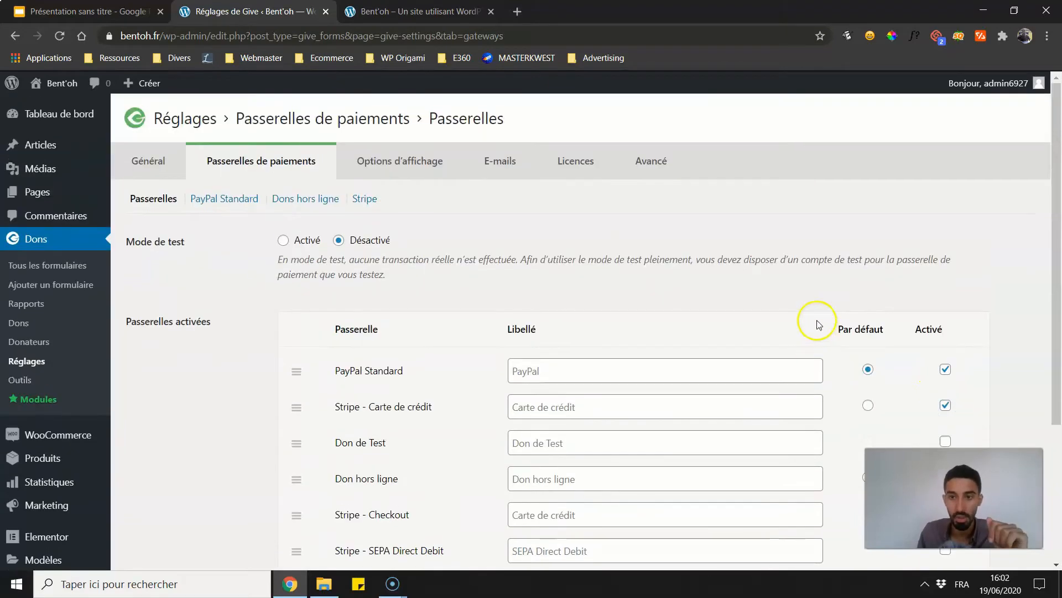
scroll(351, 444, down, 4)
click(241, 490)
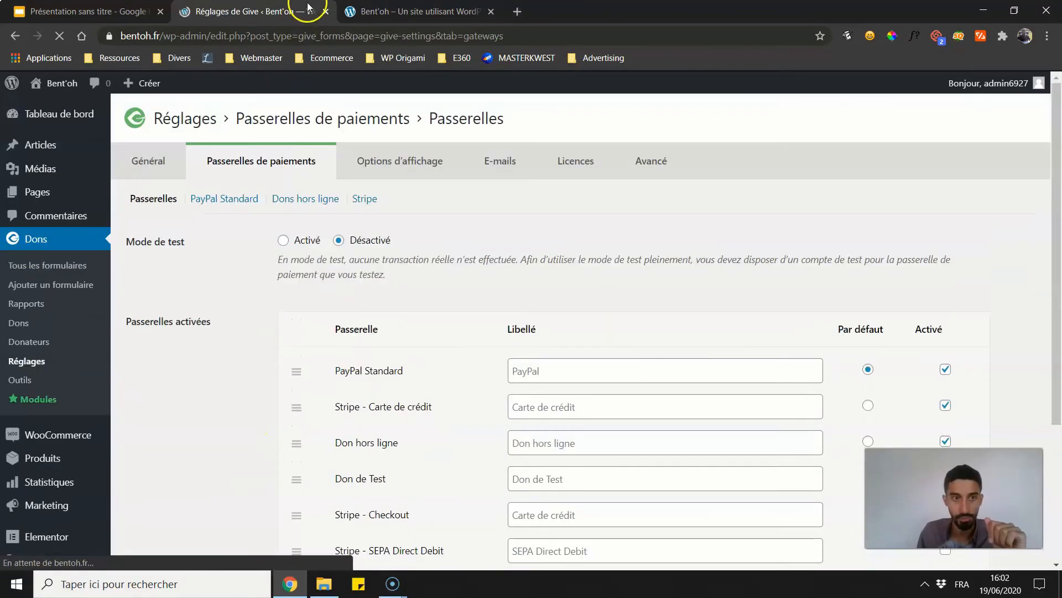
- Reload the site's home page, choose Don hors ligne in the donation form and read the offline donation instructions
key(ctrl+Tab)
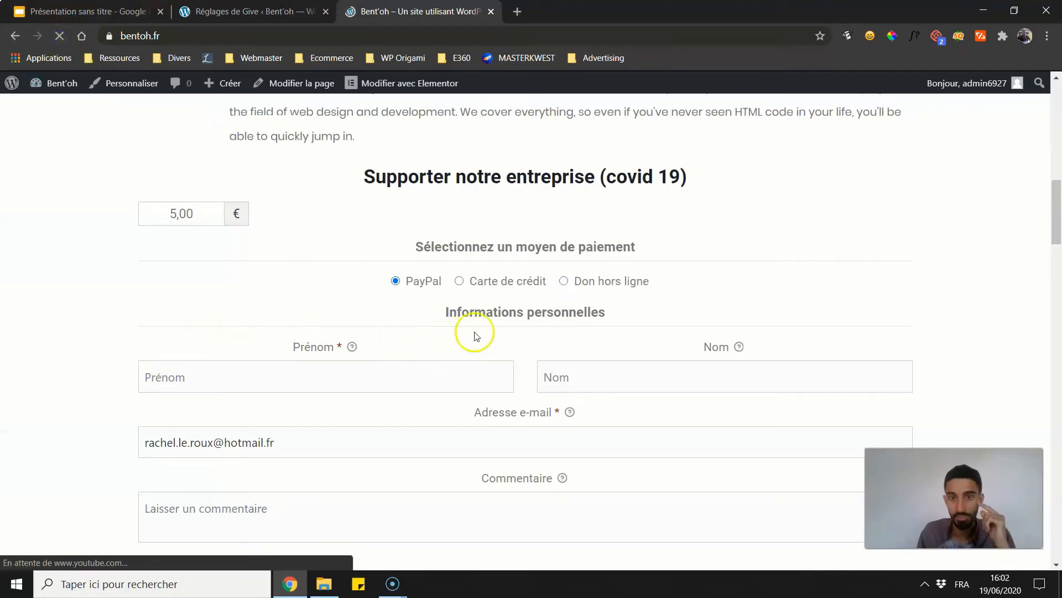
click(563, 280)
scroll(457, 315, down, 6)
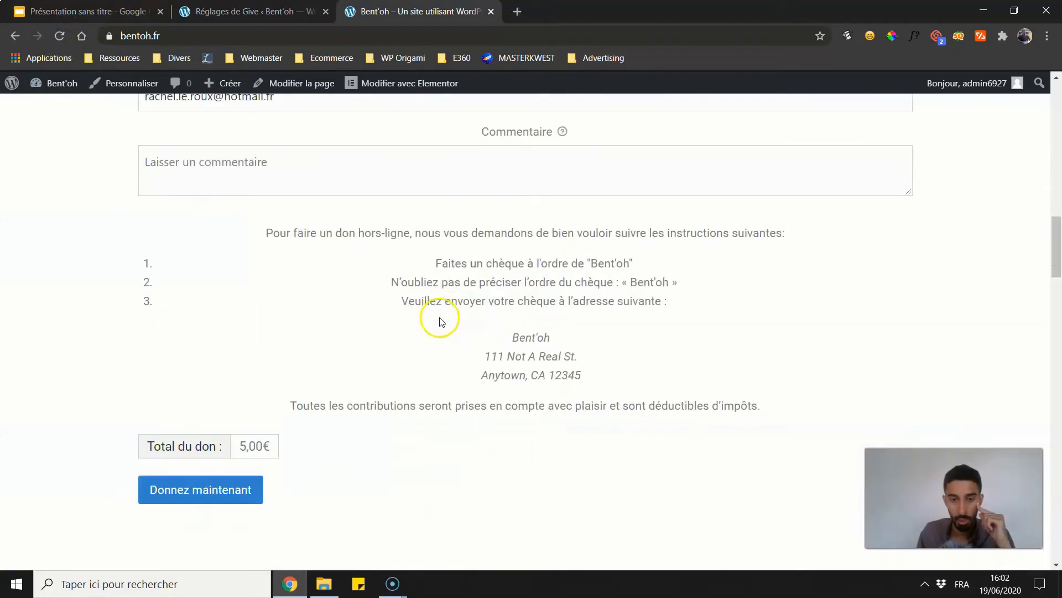
scroll(327, 332, down, 2)
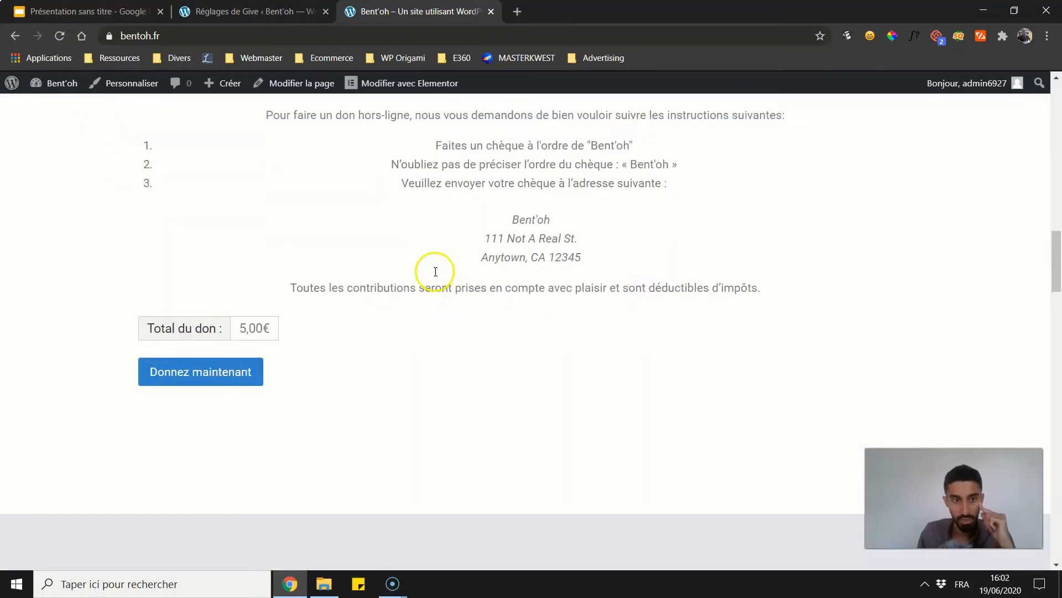
scroll(433, 268, up, 3)
drag(408, 299, 578, 368)
click(567, 374)
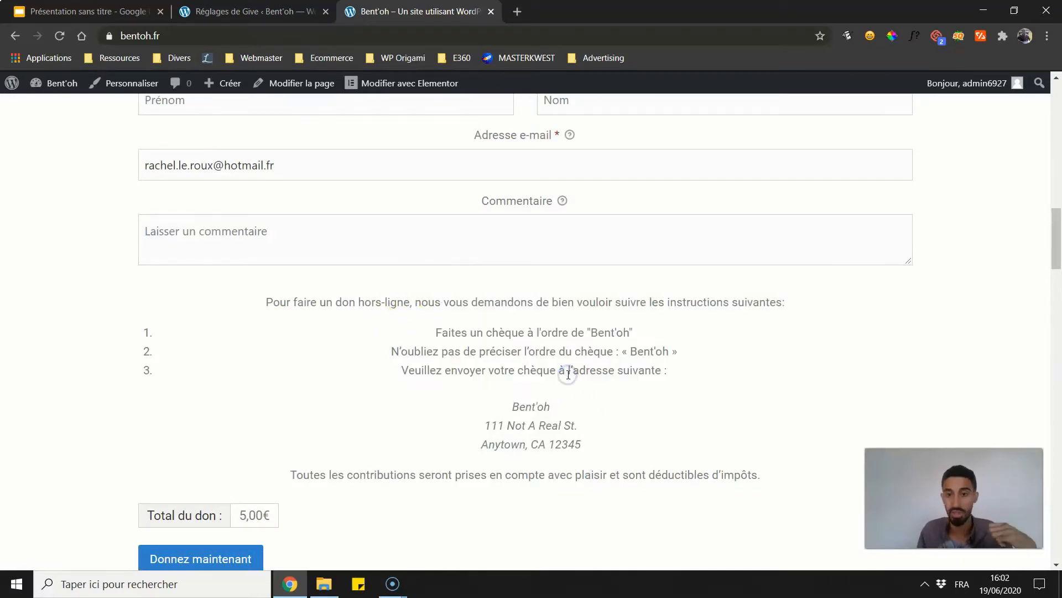
scroll(501, 403, up, 4)
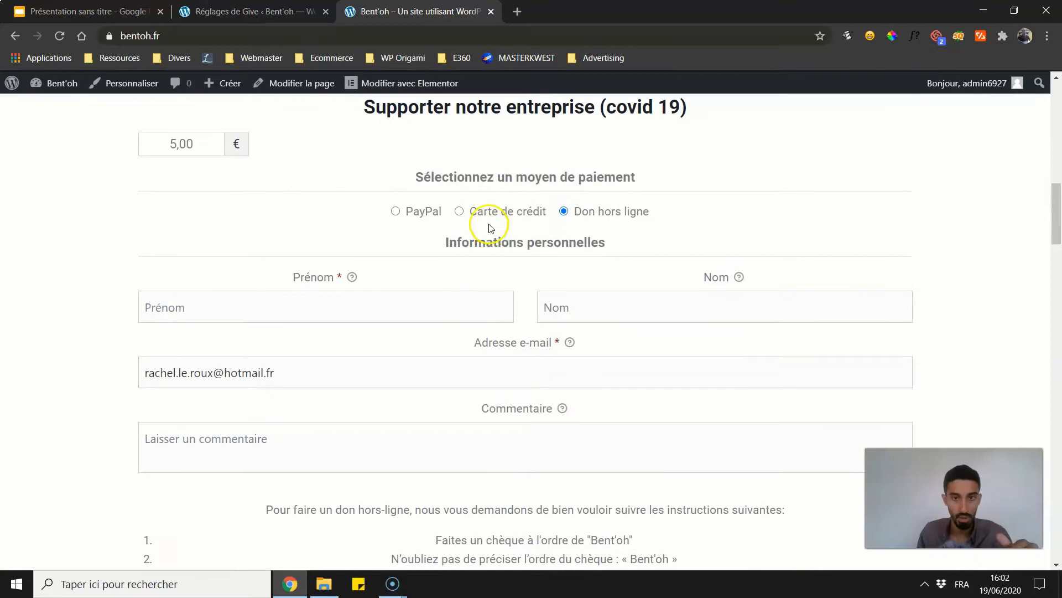
- Choose Carte de crédit as the donation form's payment method and read the bank card information section
click(460, 211)
scroll(415, 343, down, 4)
drag(379, 369, 738, 393)
click(658, 356)
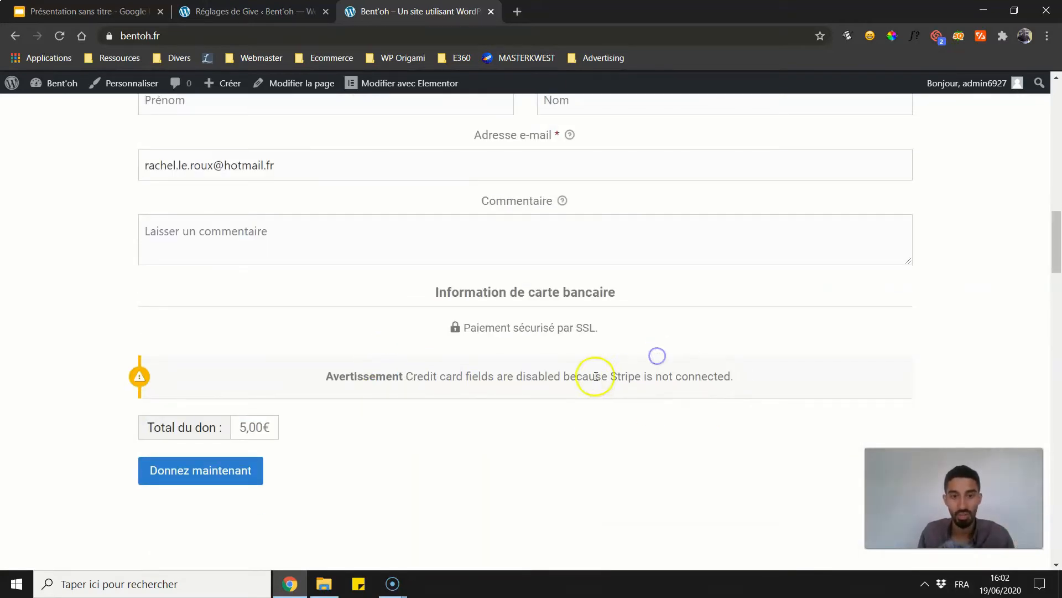
scroll(575, 382, up, 5)
- Disable the Stripe - Carte de crédit gateway in the Give settings and save the changes
click(244, 12)
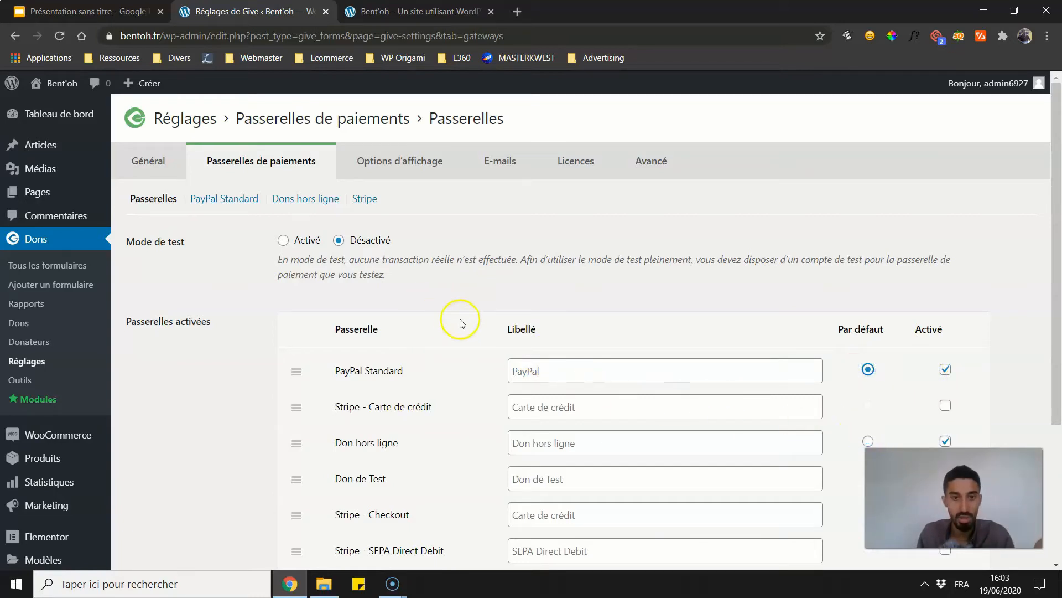
scroll(457, 320, down, 4)
click(224, 492)
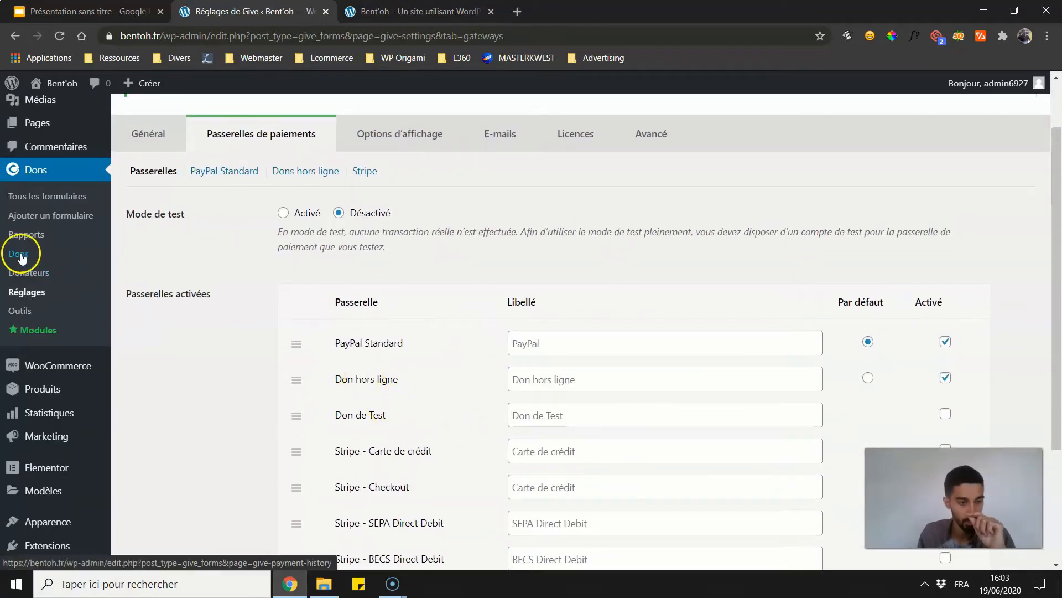
scroll(22, 246, down, 1)
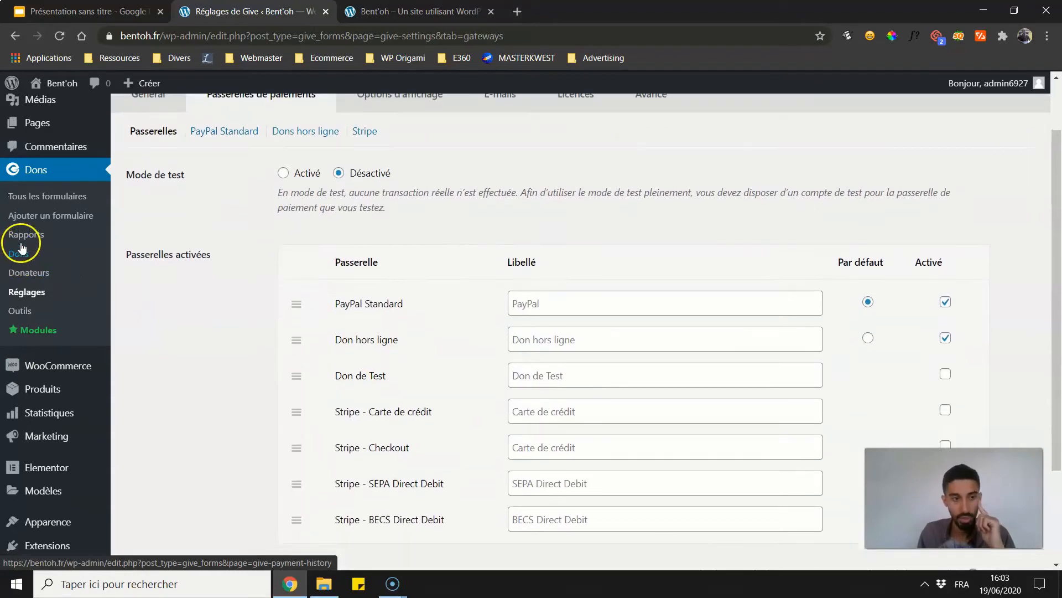
scroll(45, 217, up, 2)
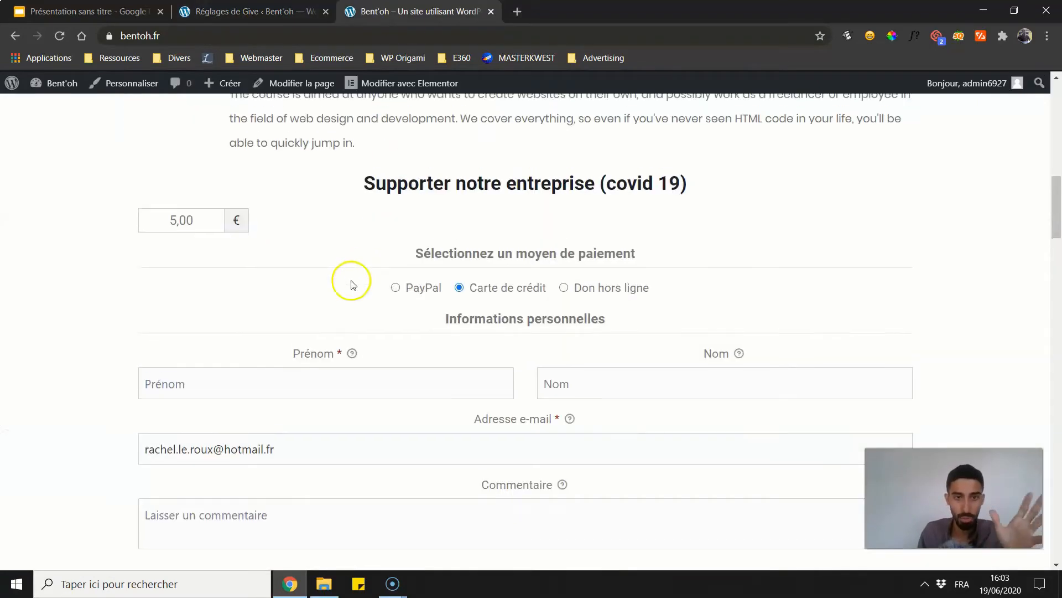
scroll(310, 310, down, 2)
scroll(244, 288, up, 3)
key(ctrl+shift+Tab)
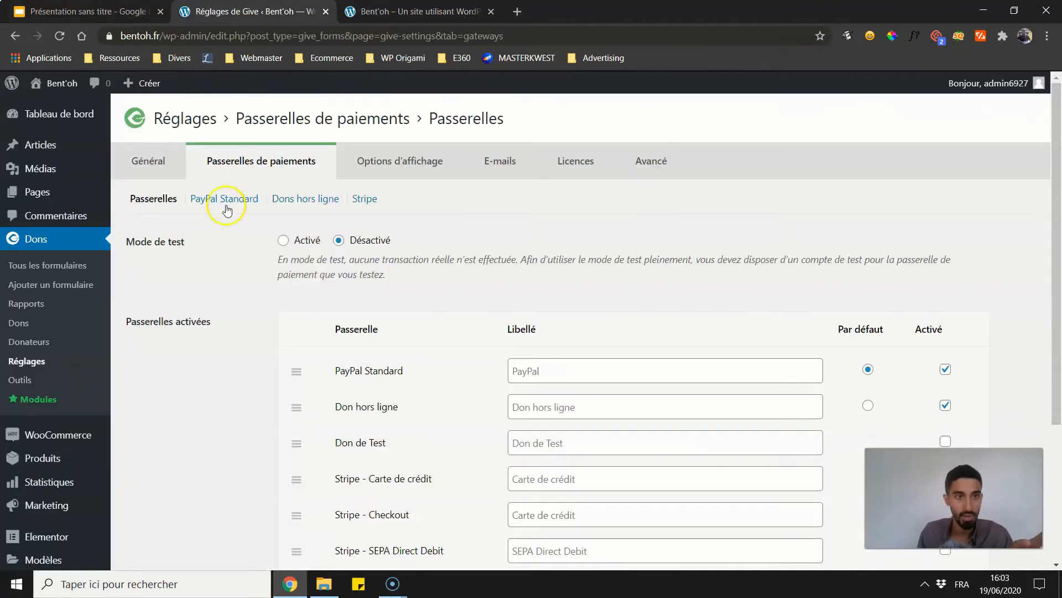
- Review the Give donations list, the donors list and the donation reports
click(29, 325)
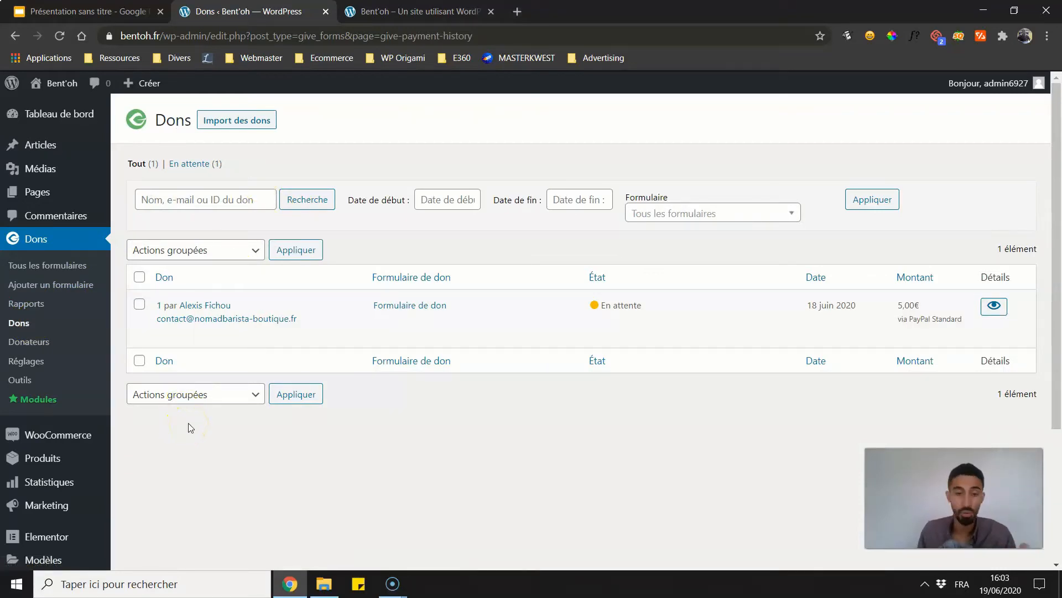
click(30, 343)
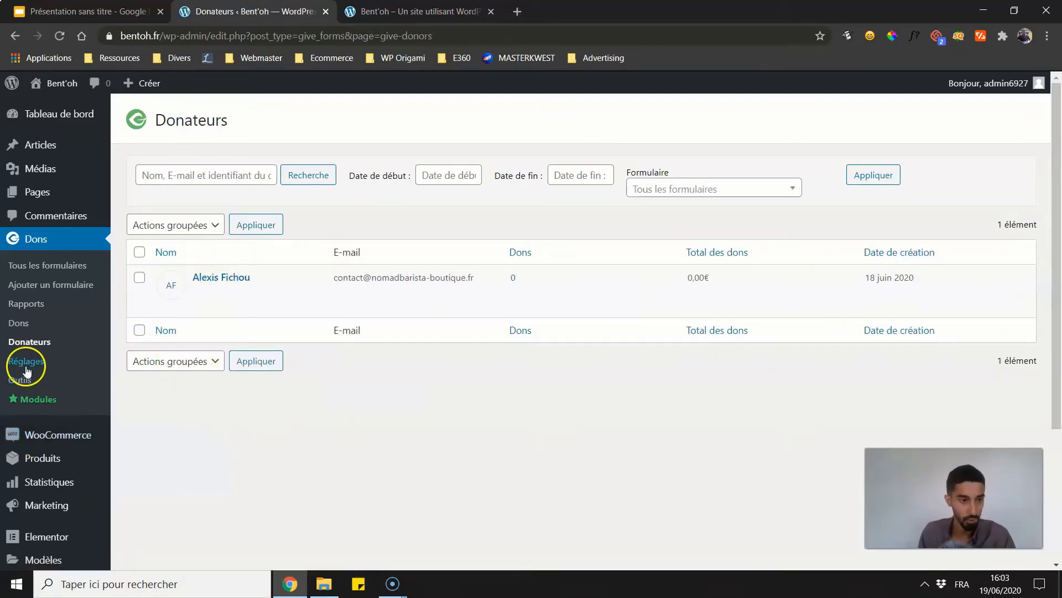
click(32, 304)
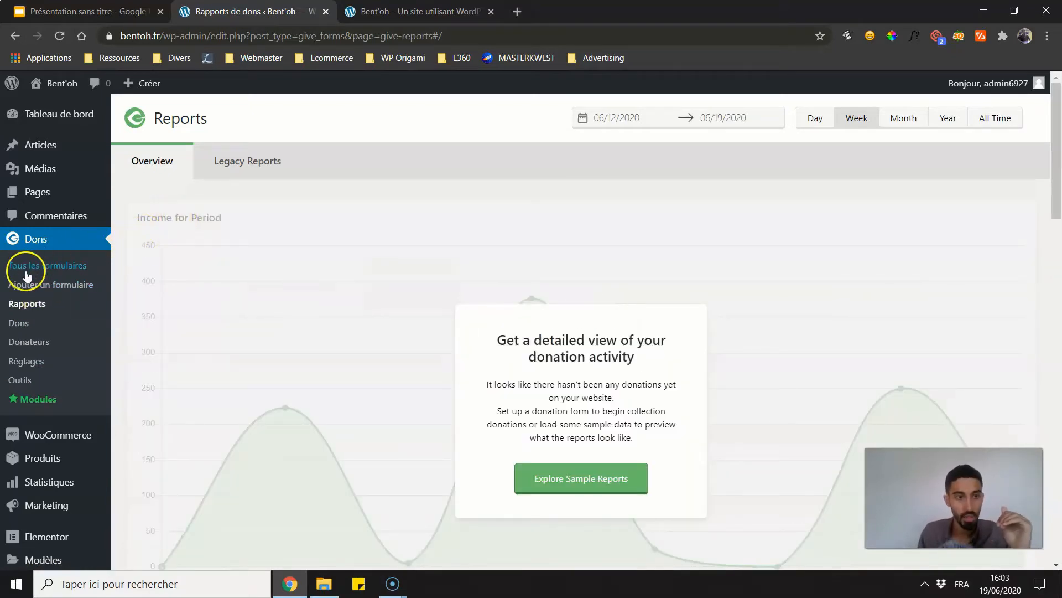
- Open the donation form "Supporter notre entreprise (covid 19)" for editing and look at its Recurring Donations add-on notice
click(69, 271)
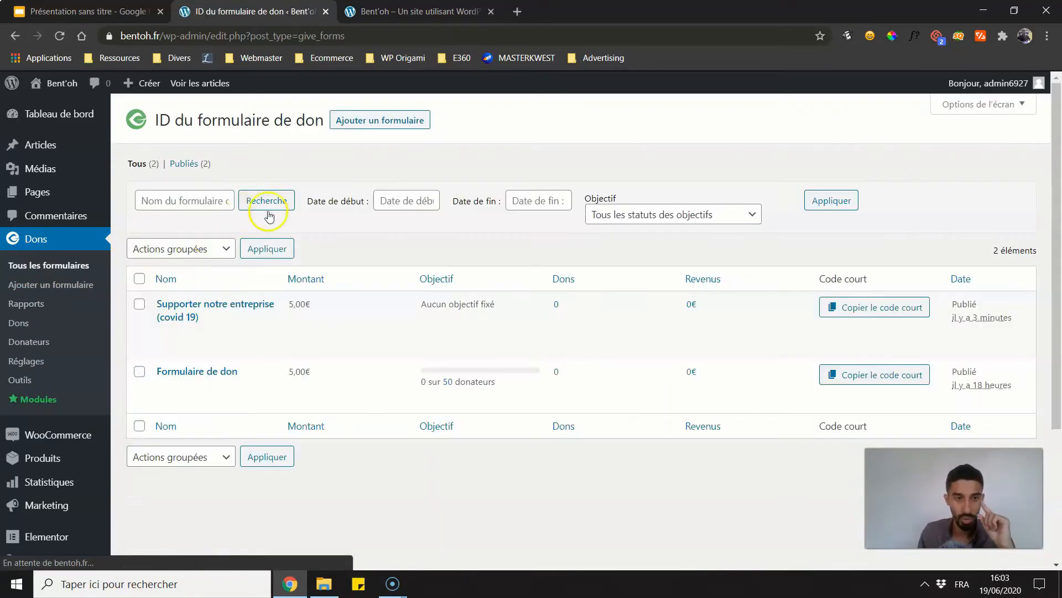
click(202, 304)
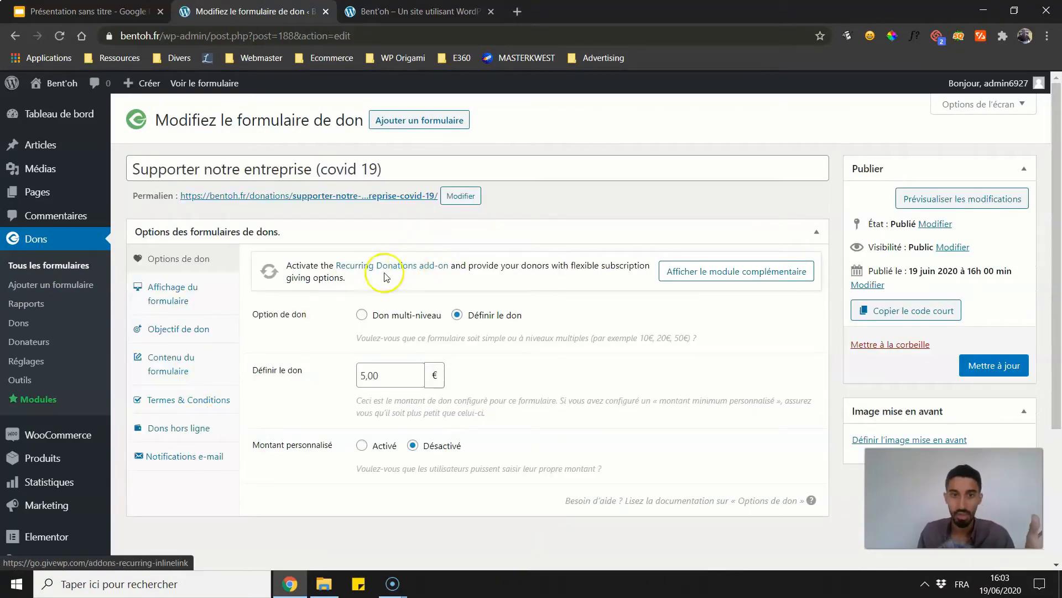
drag(364, 276, 337, 266)
click(332, 266)
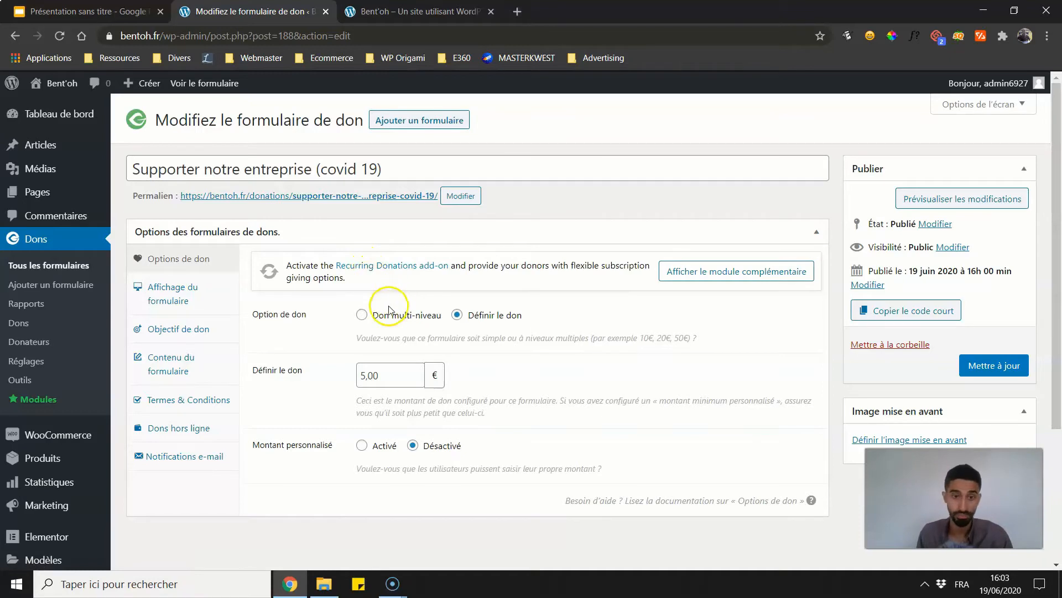
- Enable the custom amount (Montant personnalisé) in the form's donation options and update the form
scroll(387, 301, down, 1)
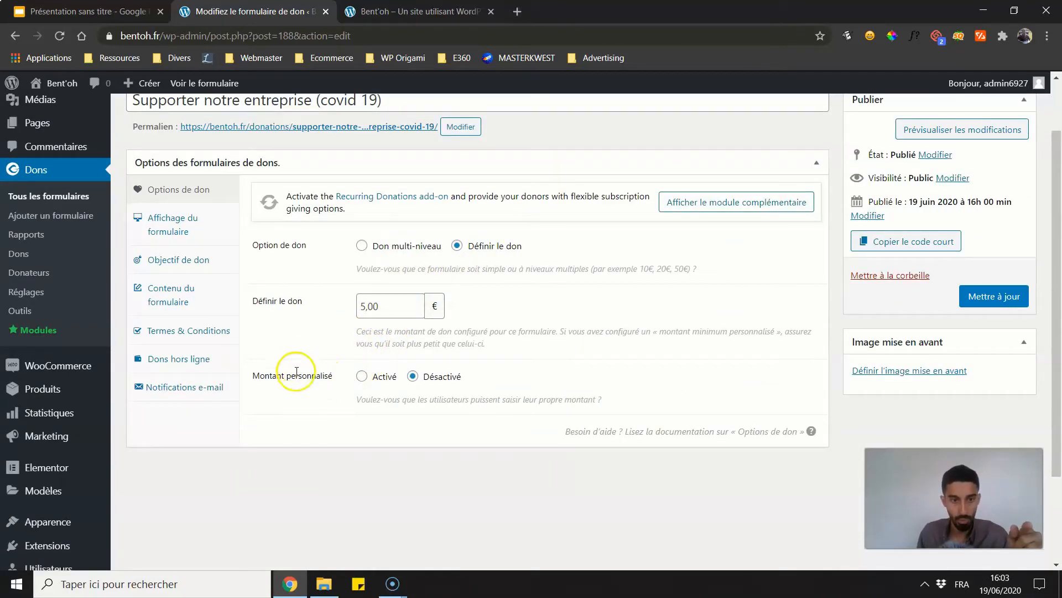
click(362, 379)
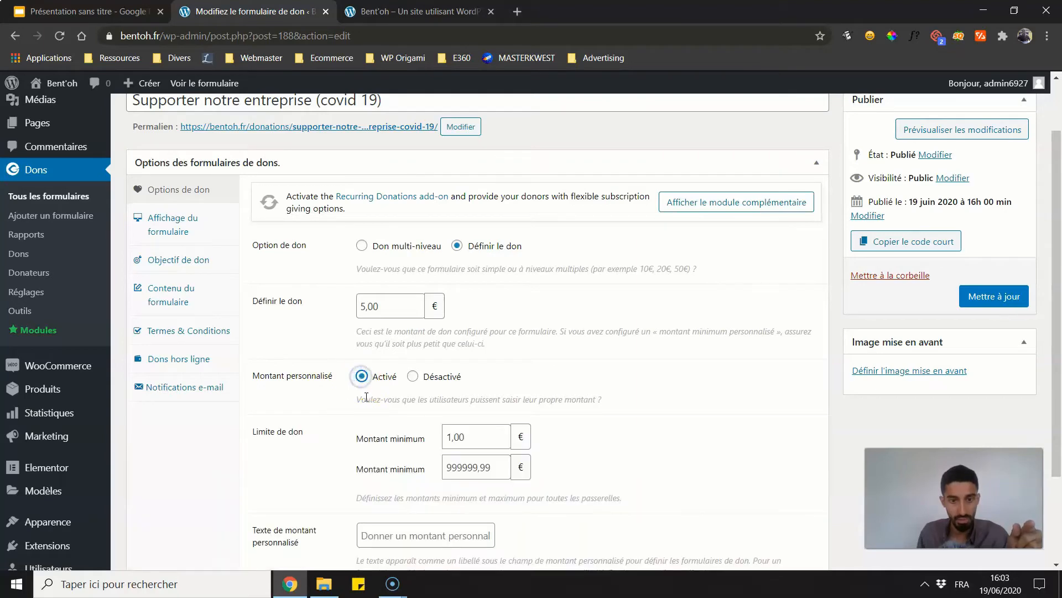
drag(366, 397, 508, 397)
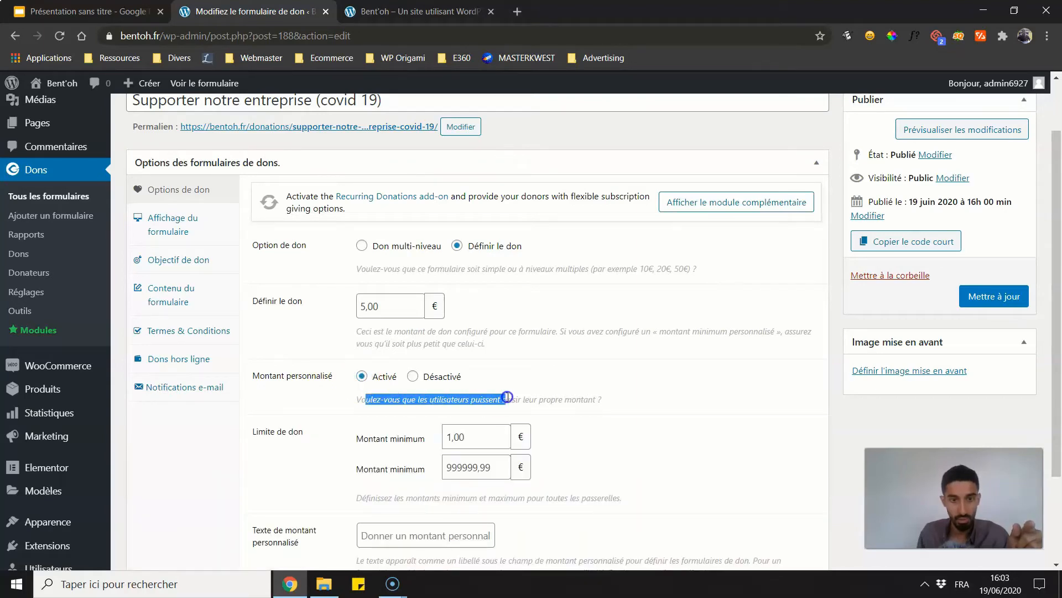
click(601, 399)
scroll(601, 399, down, 2)
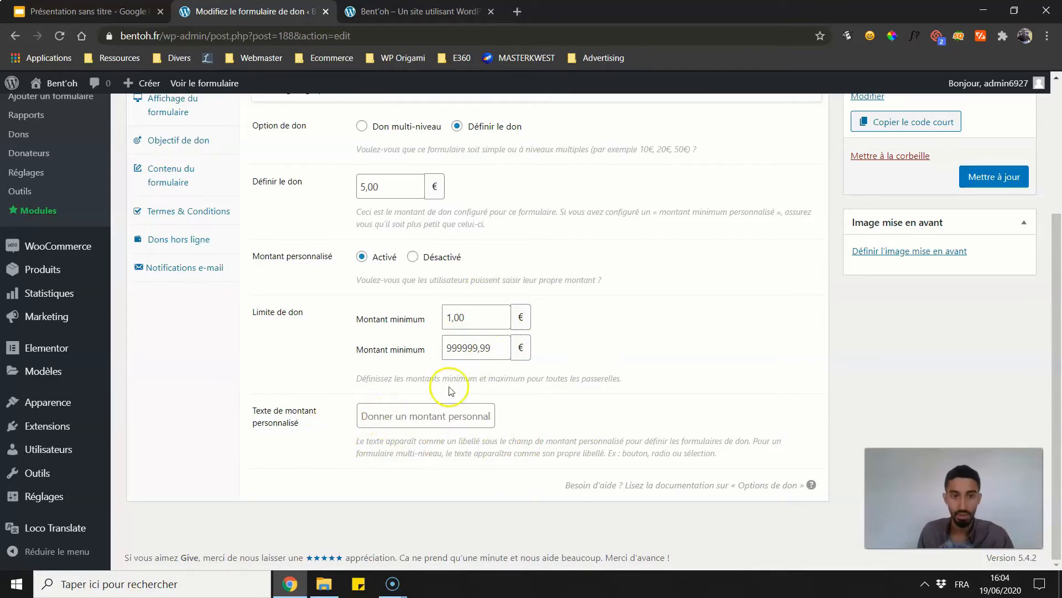
scroll(711, 364, up, 2)
click(1003, 326)
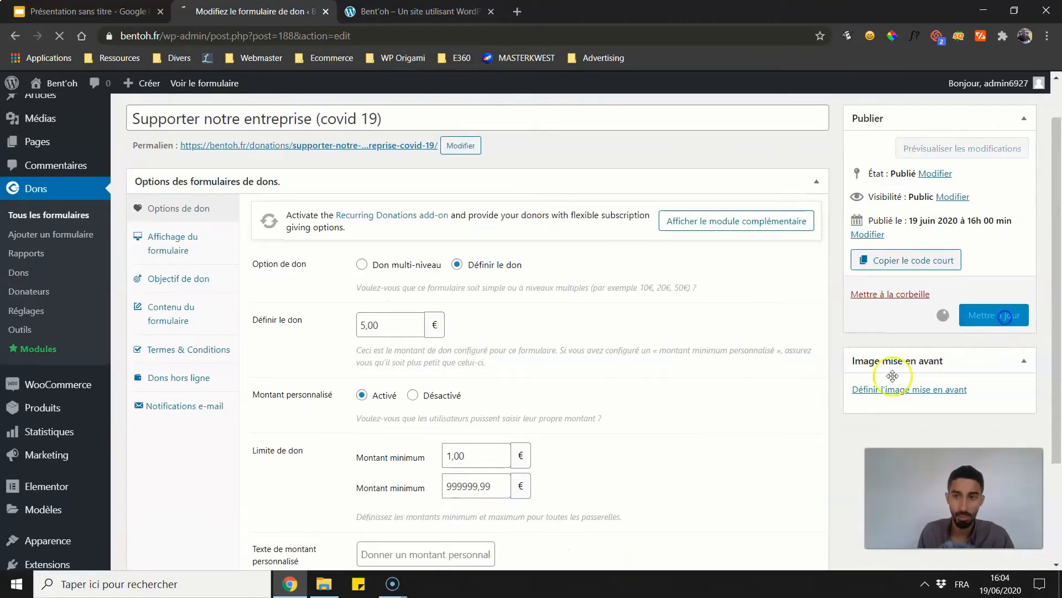
scroll(818, 407, down, 2)
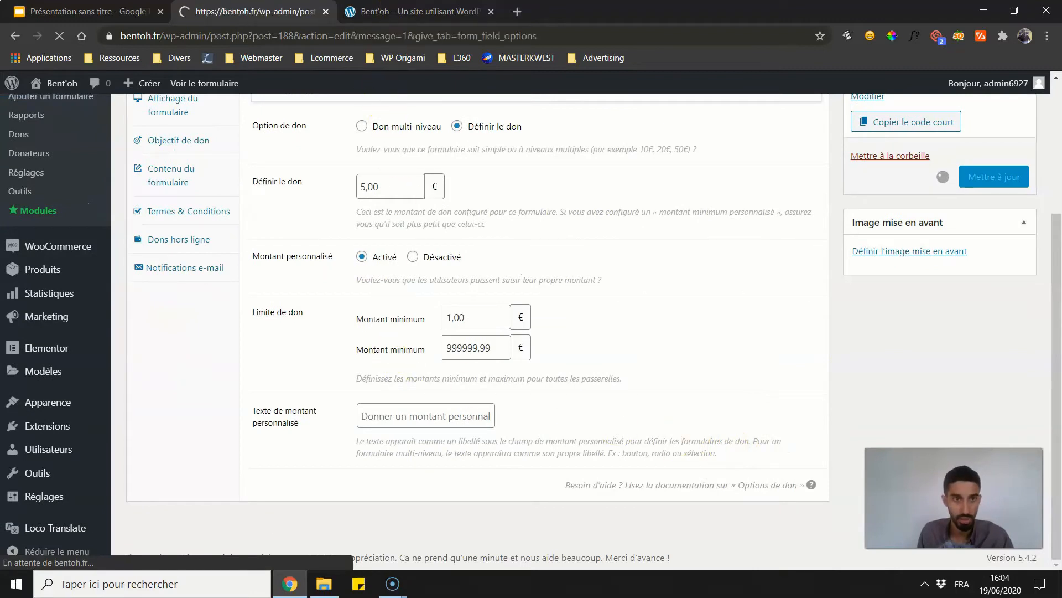
- Reload the site's home page and enter 900 € as the custom donation amount in the form
click(416, 11)
click(60, 36)
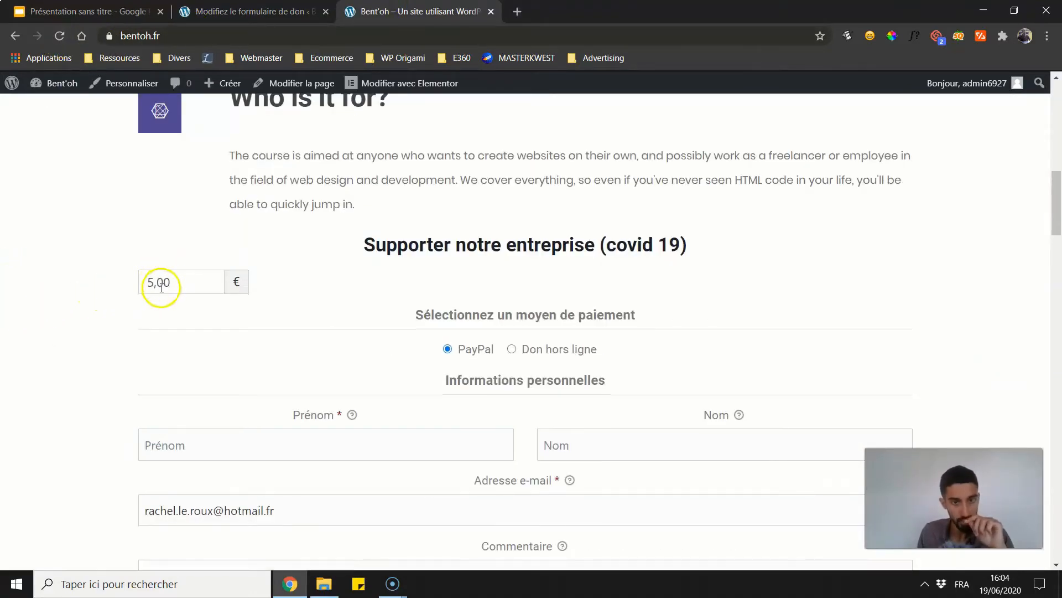
scroll(156, 288, down, 5)
scroll(157, 286, up, 4)
click(174, 217)
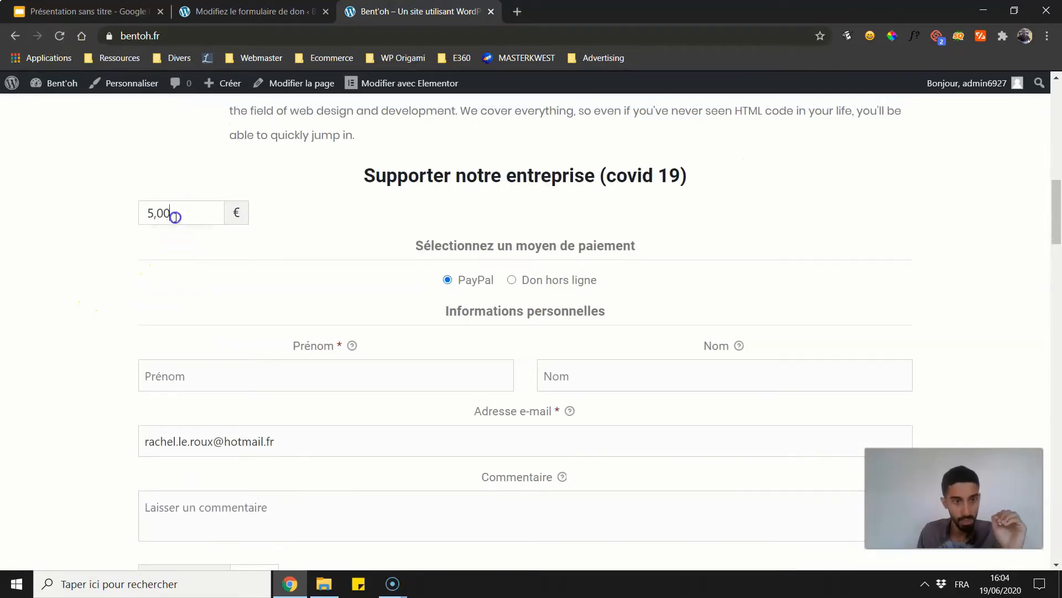
text(900)
click(101, 233)
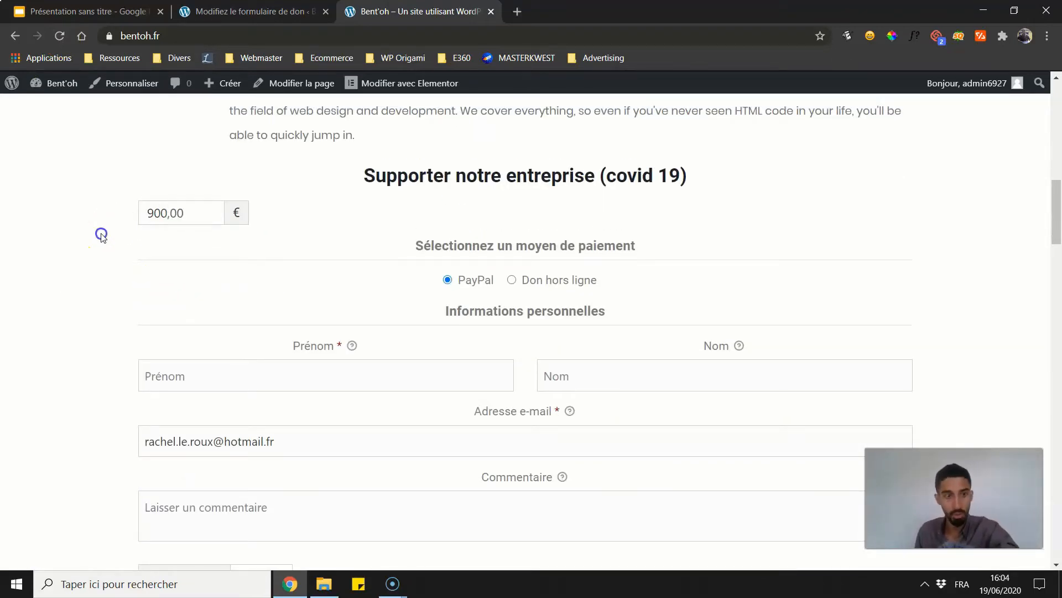
- Check the donation total and look over the form's personal information and comment fields
scroll(119, 286, down, 4)
scroll(123, 289, up, 2)
scroll(216, 421, up, 3)
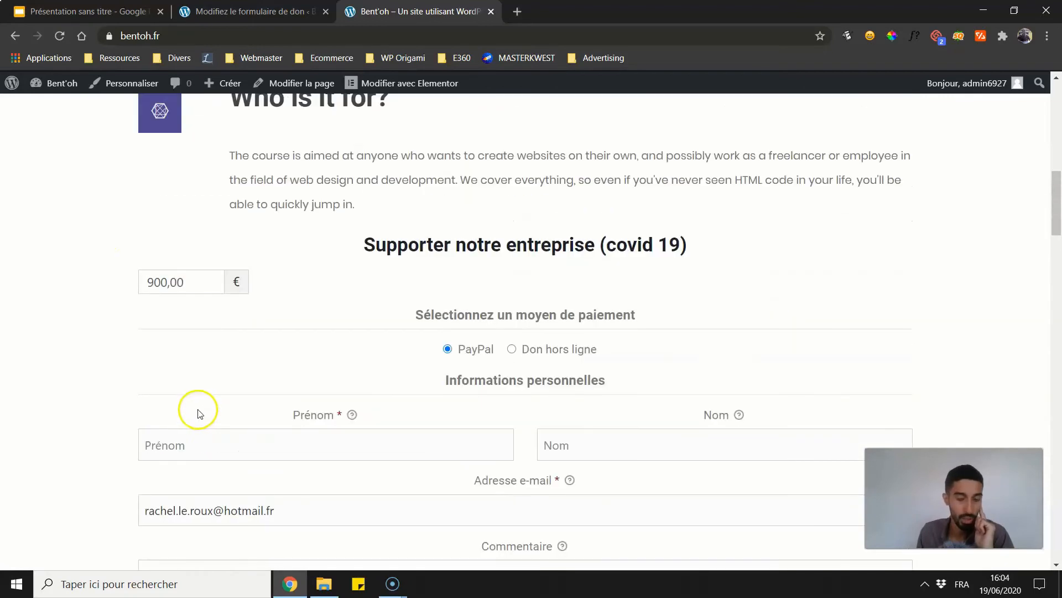
scroll(199, 408, down, 3)
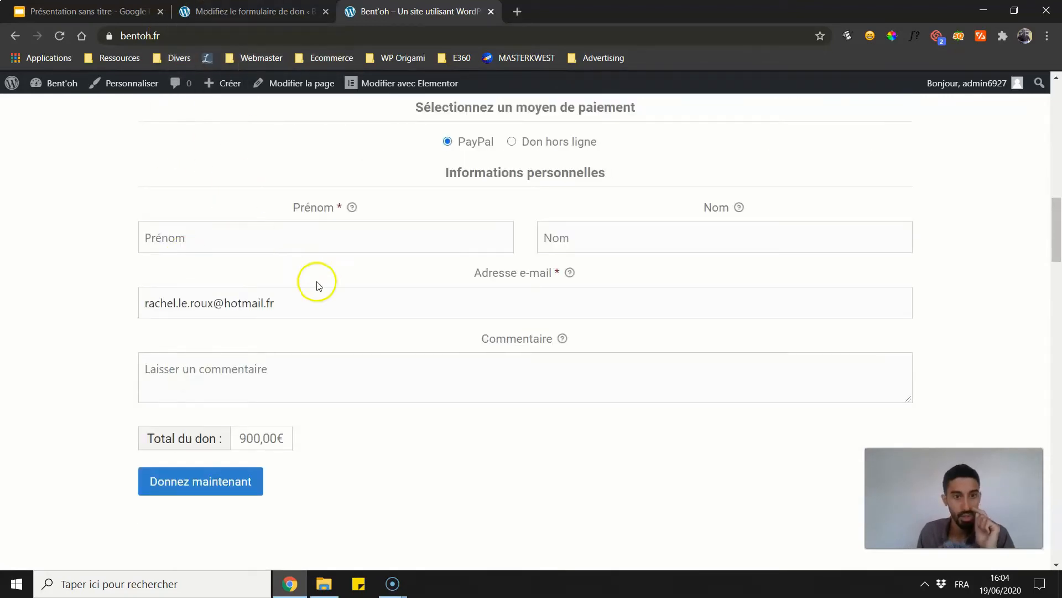
scroll(413, 407, up, 1)
double_click(486, 409)
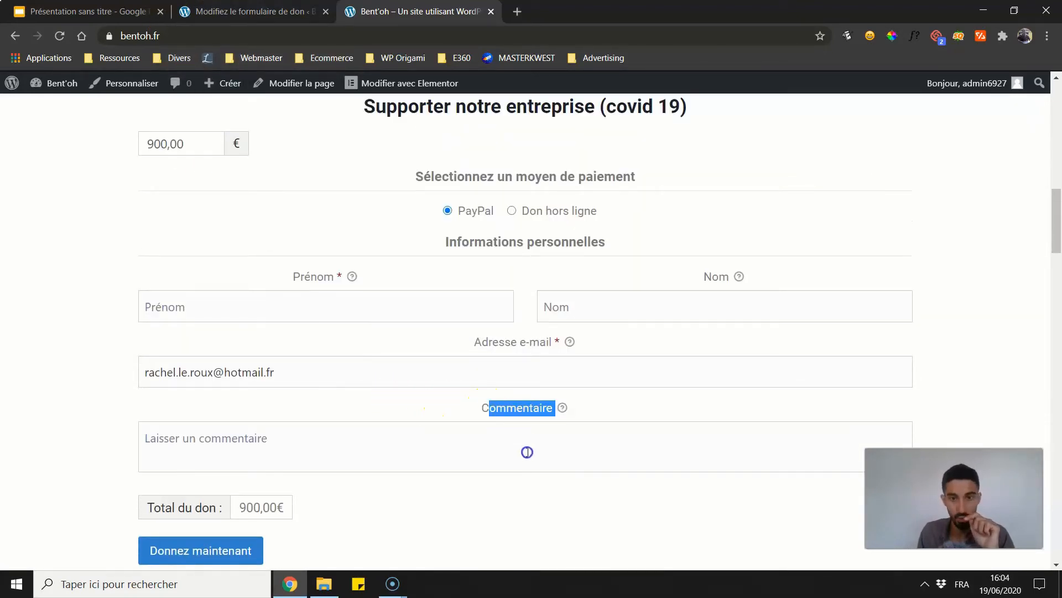
click(282, 456)
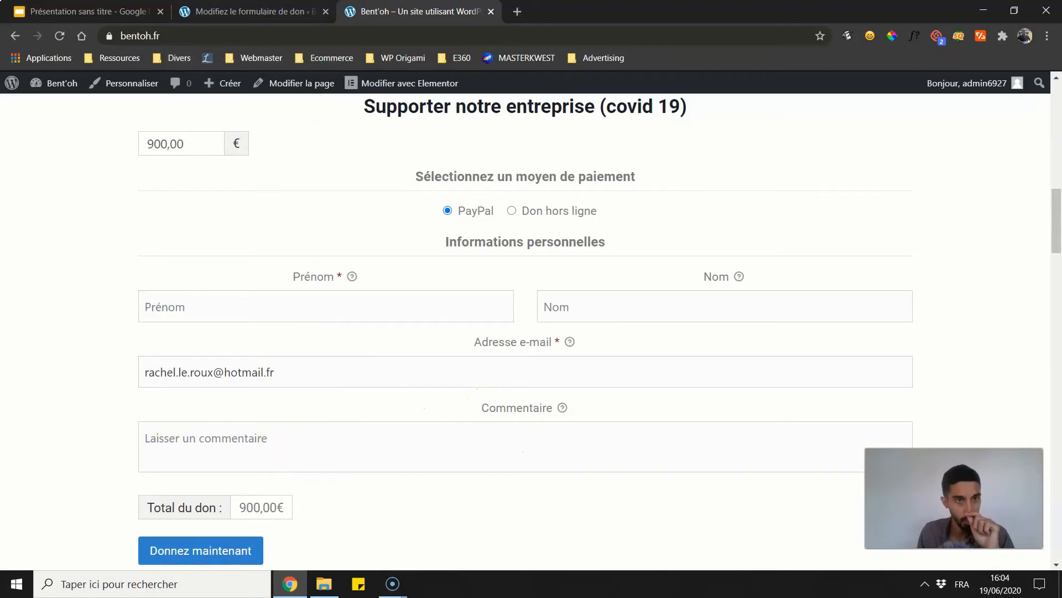
- Open the display options (Options d'affichage) in the Give settings
key(ctrl+shift+Tab)
click(31, 360)
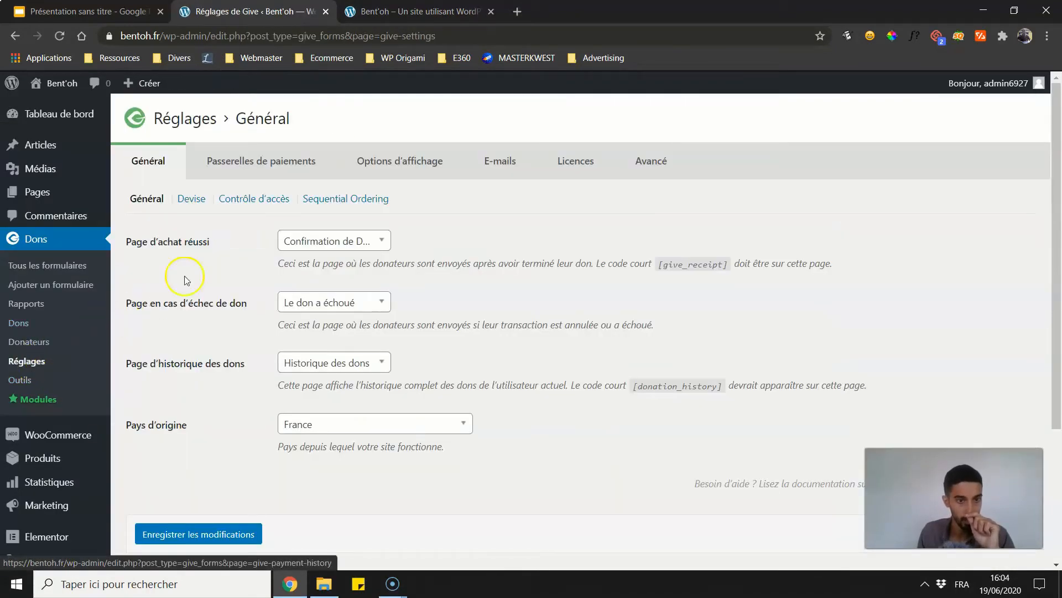
click(407, 159)
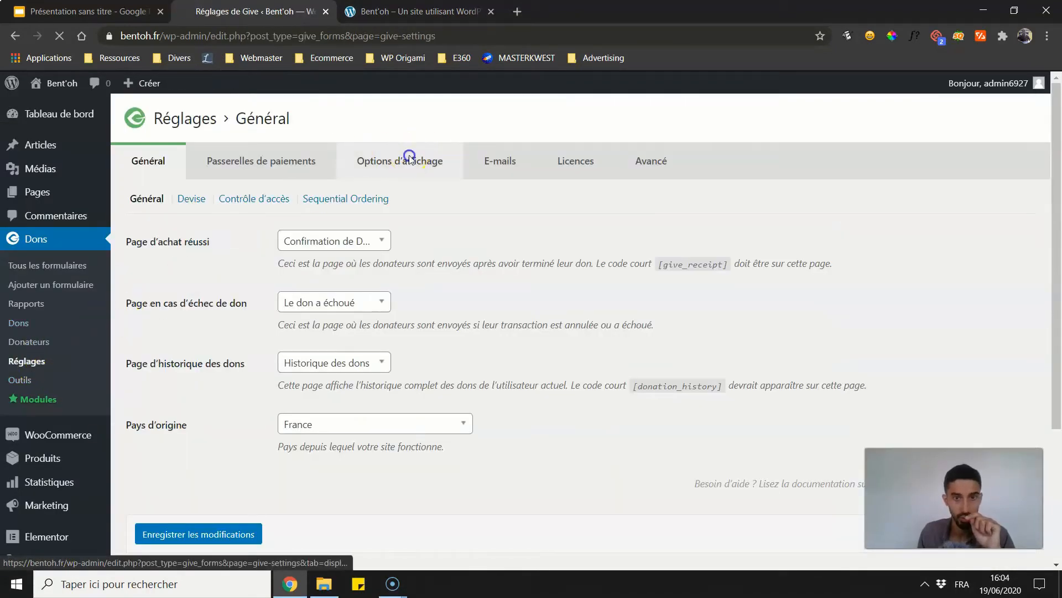
- Review the display options (Options d'affichage) in the Give settings, from the default styles down to the donor comments setting
click(147, 160)
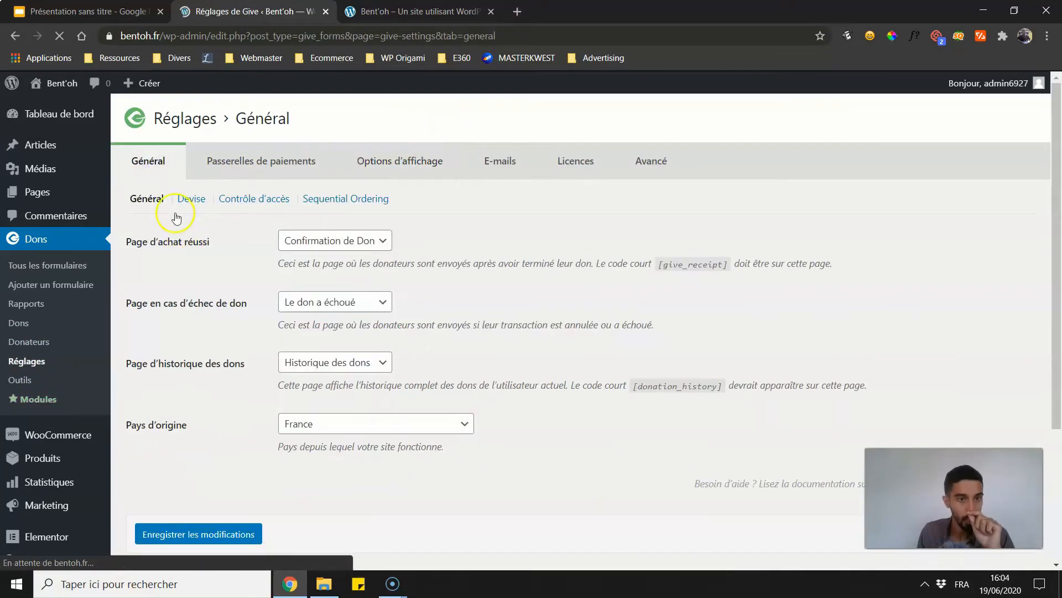
click(240, 145)
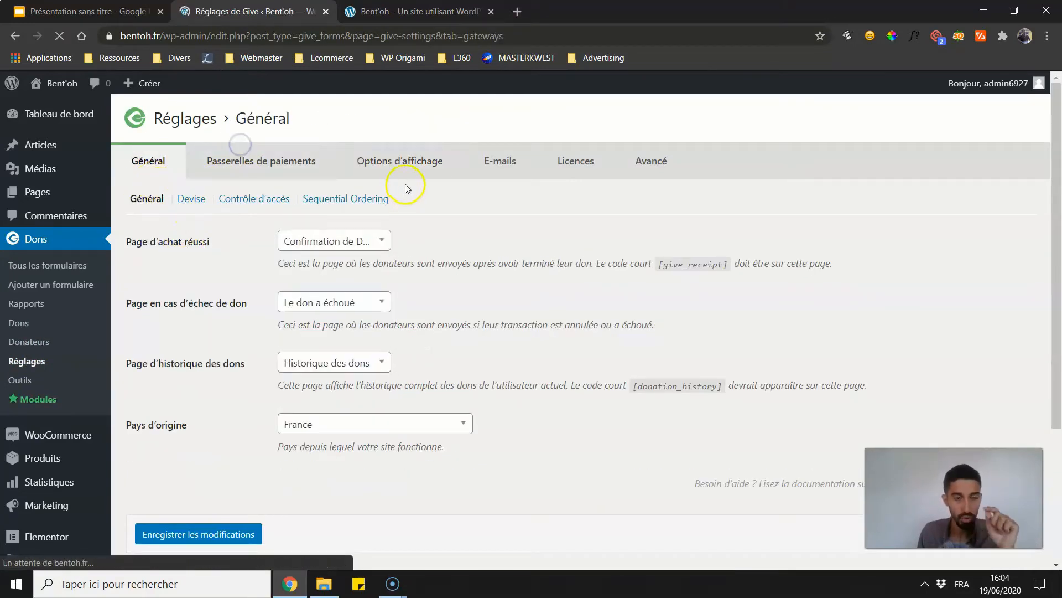
click(391, 166)
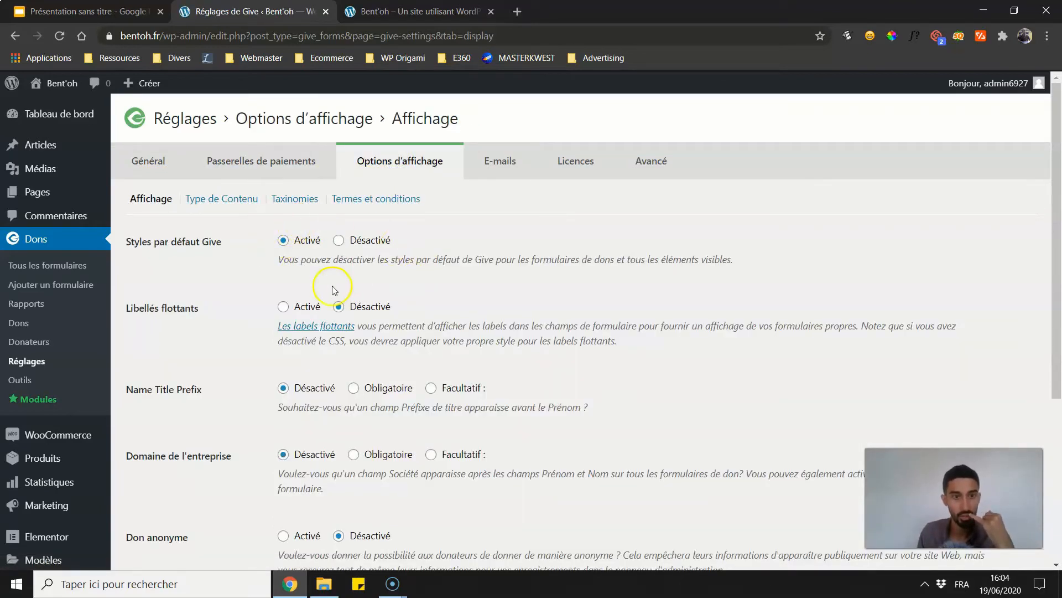
scroll(240, 244, down, 1)
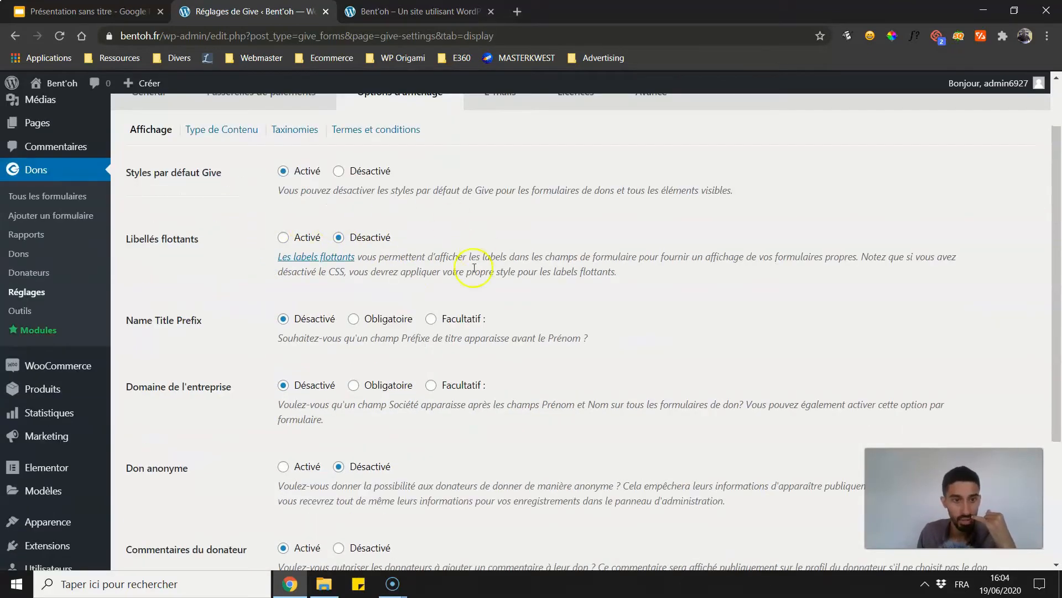
scroll(424, 306, down, 2)
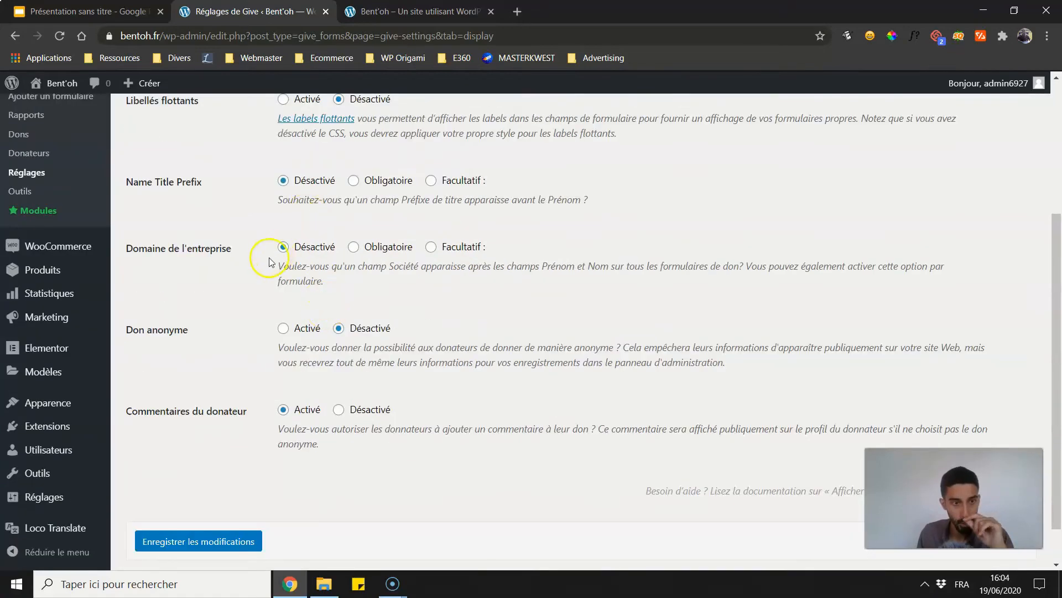
scroll(270, 261, down, 1)
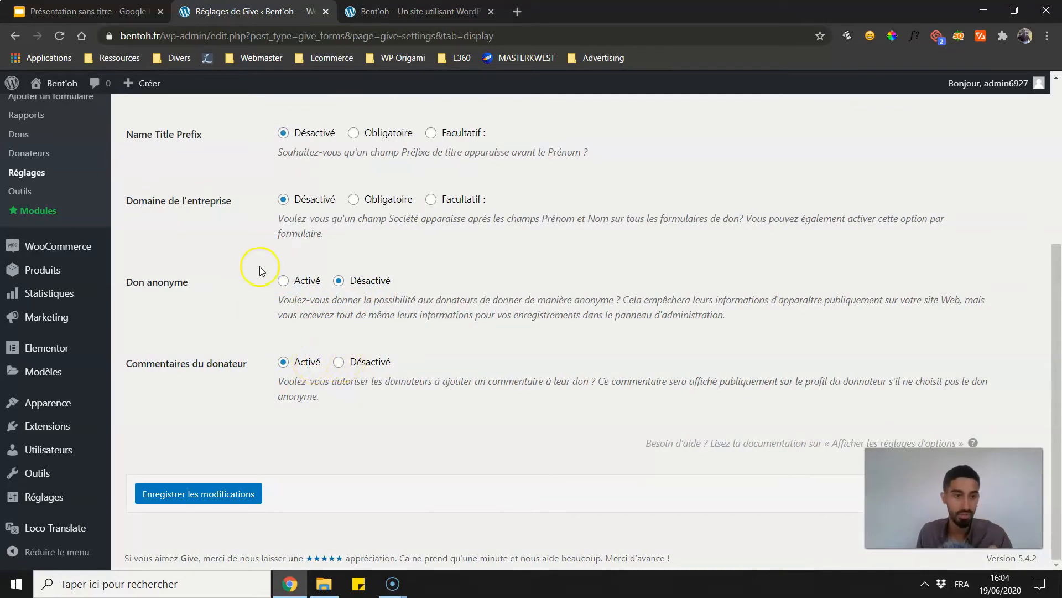
- Look over the donation form's payment method, personal information and comment fields on the site's home page
key(ctrl+Tab)
scroll(308, 339, down, 3)
scroll(237, 309, up, 1)
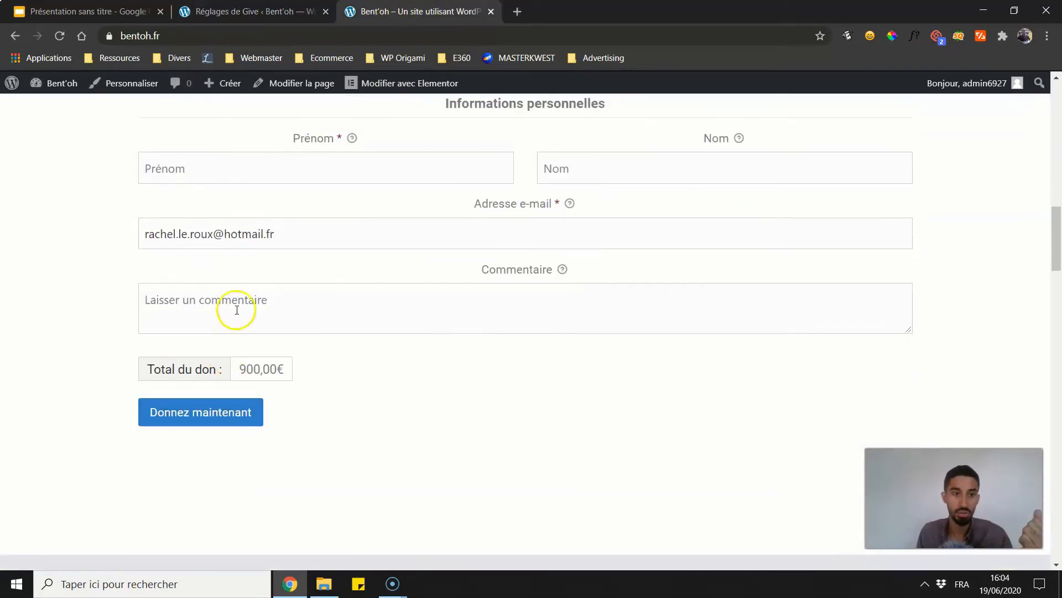
scroll(130, 263, up, 2)
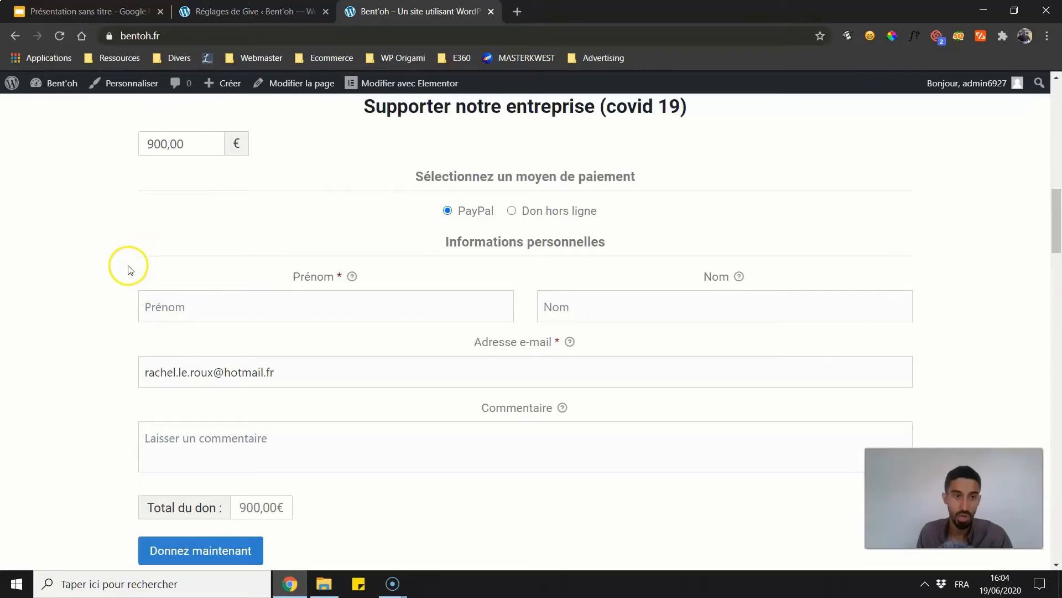
scroll(128, 264, down, 2)
scroll(111, 280, up, 2)
scroll(109, 266, down, 1)
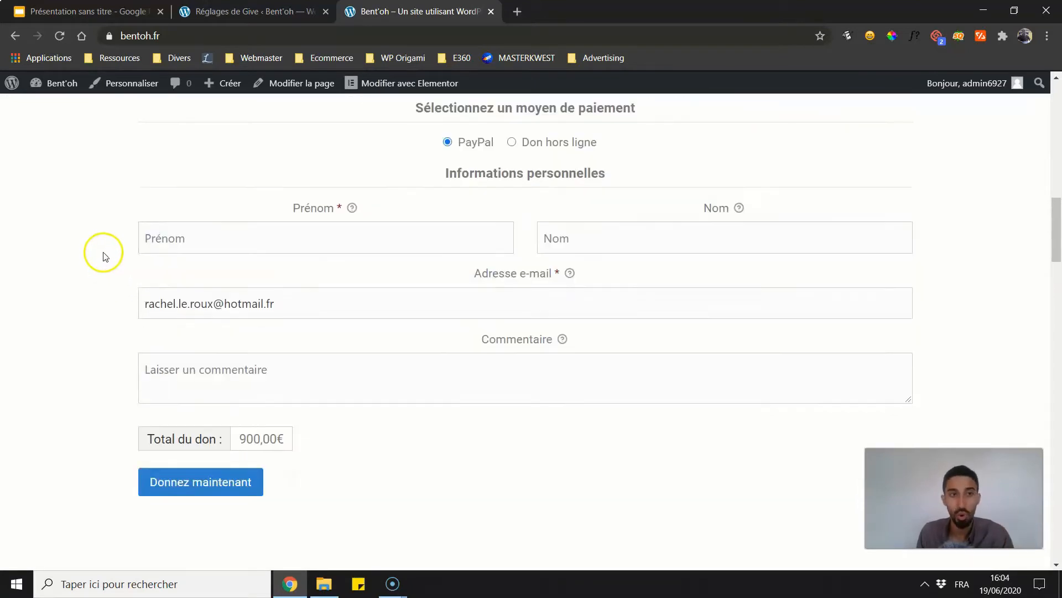
- Return to the Give settings and open the donor e-mail notifications (E-mails des donateurs)
click(253, 12)
scroll(248, 302, up, 5)
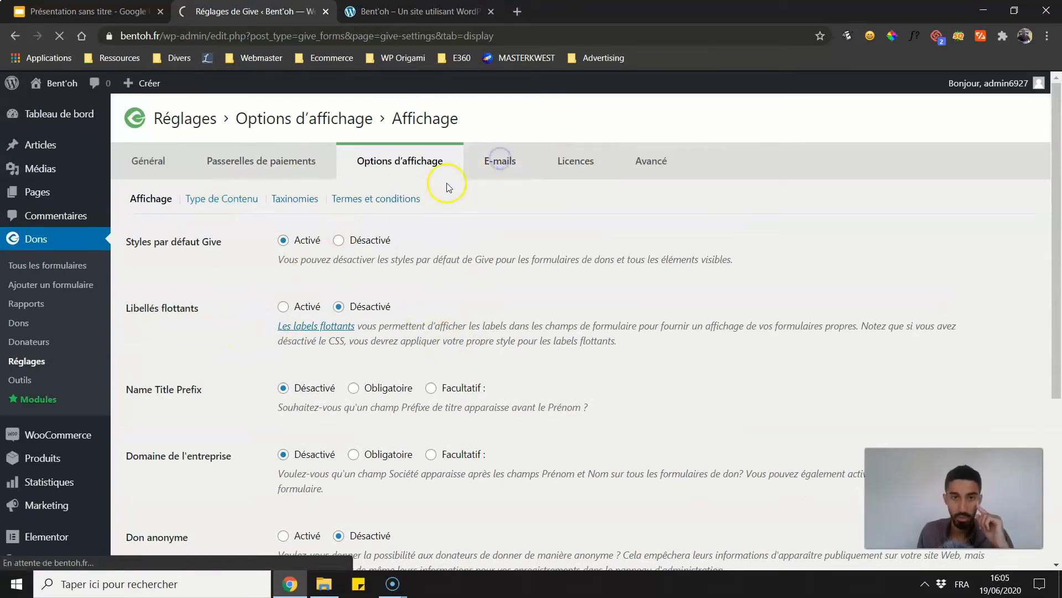
click(496, 161)
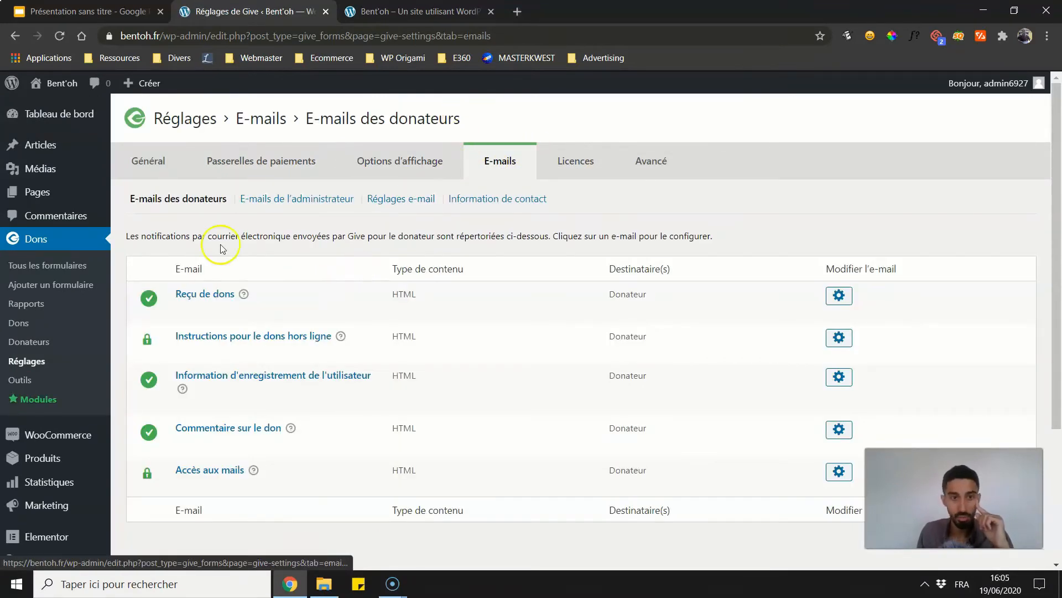
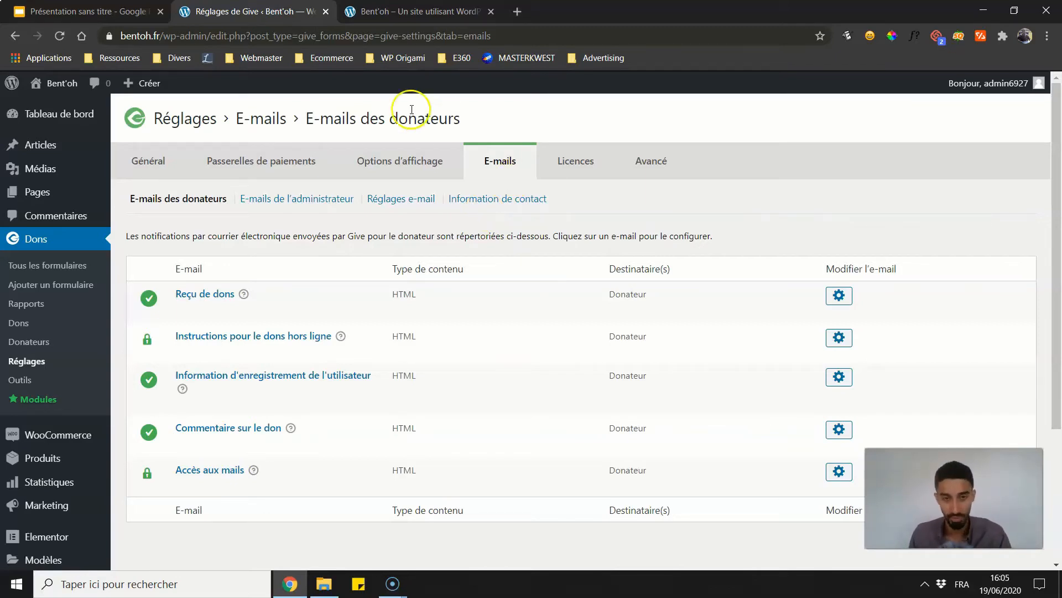
- Open the "Supporter notre entreprise (covid 19)" form for editing and look over its donation options
click(49, 269)
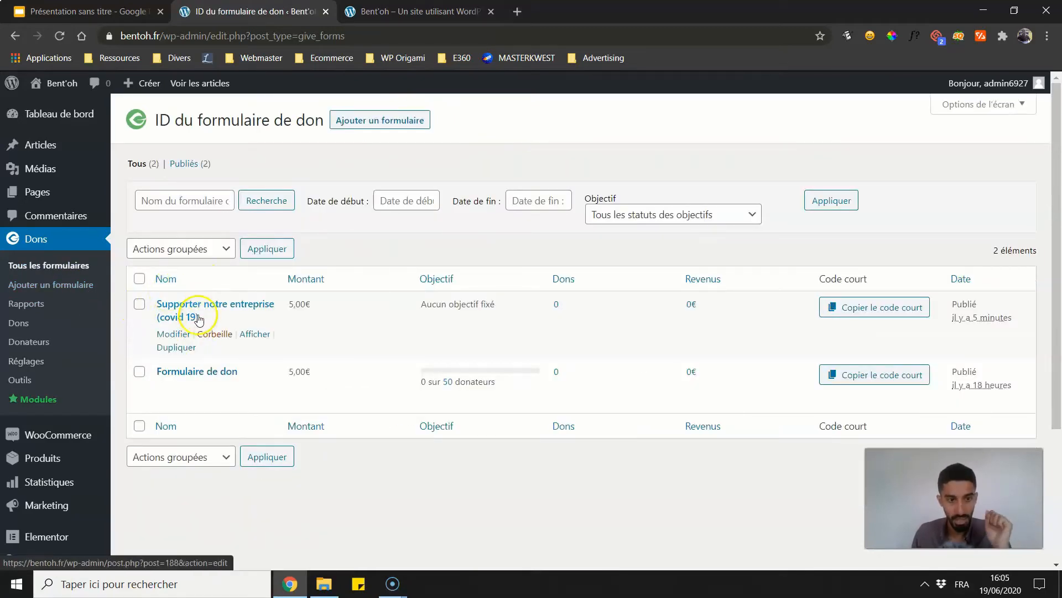
click(200, 304)
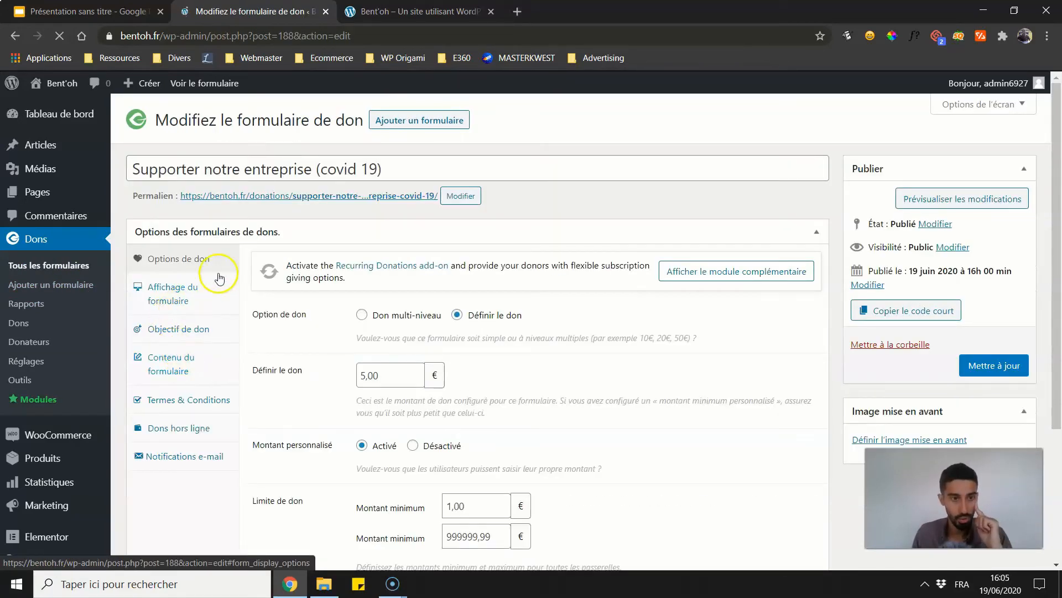
scroll(254, 254, down, 5)
scroll(255, 255, up, 3)
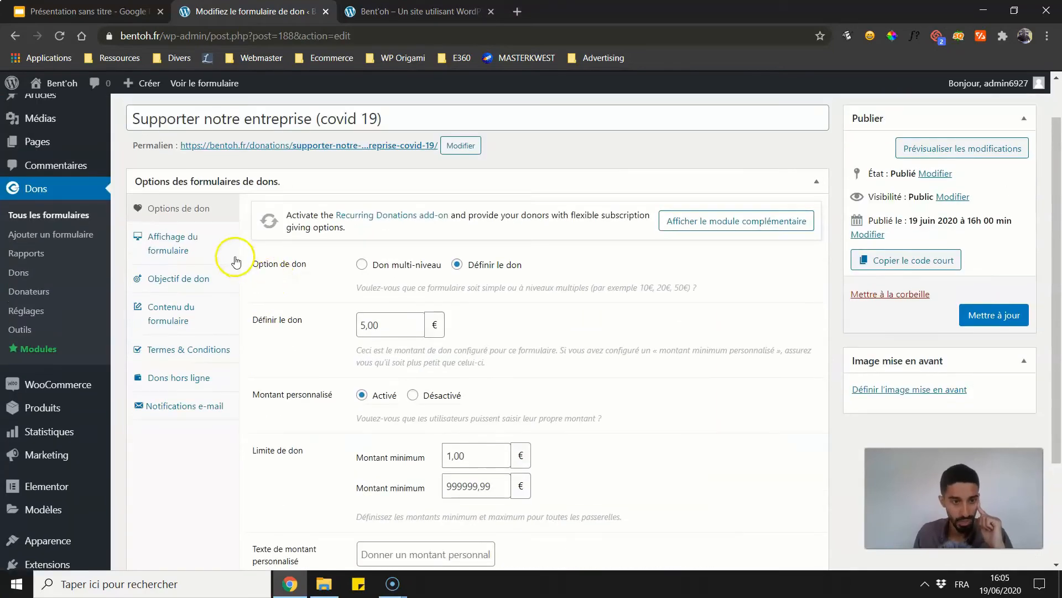
scroll(343, 282, down, 2)
scroll(365, 310, up, 2)
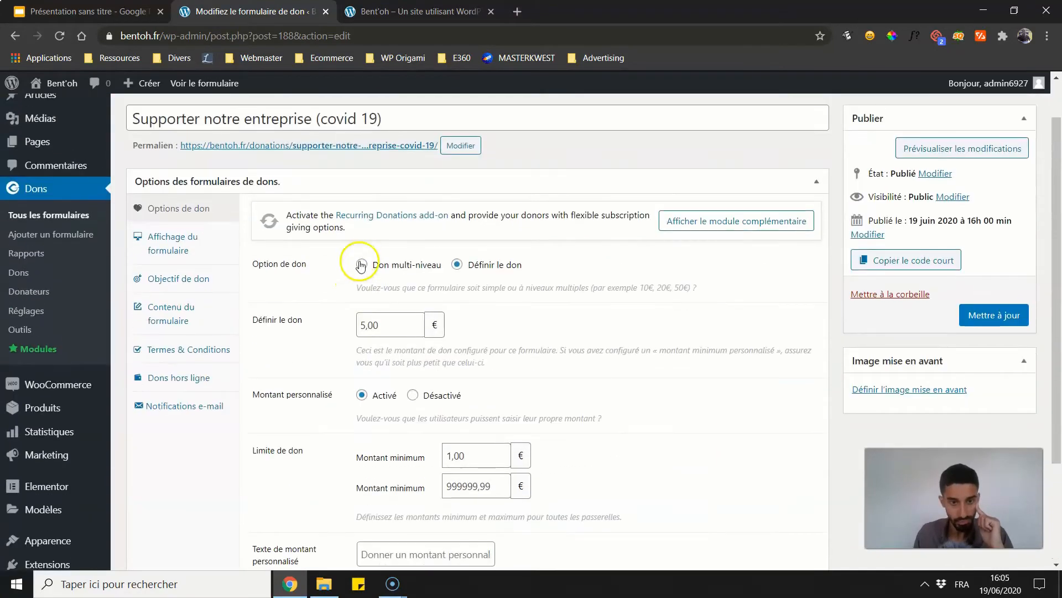
scroll(368, 277, down, 1)
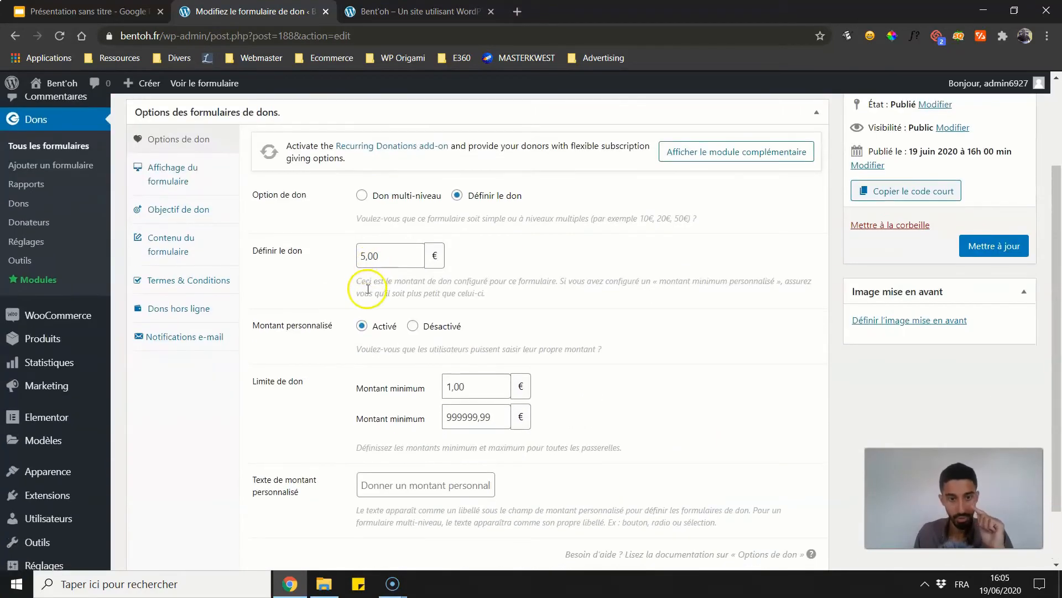
- Switch the form's donation option to Don multi-niveau and update the form
click(361, 197)
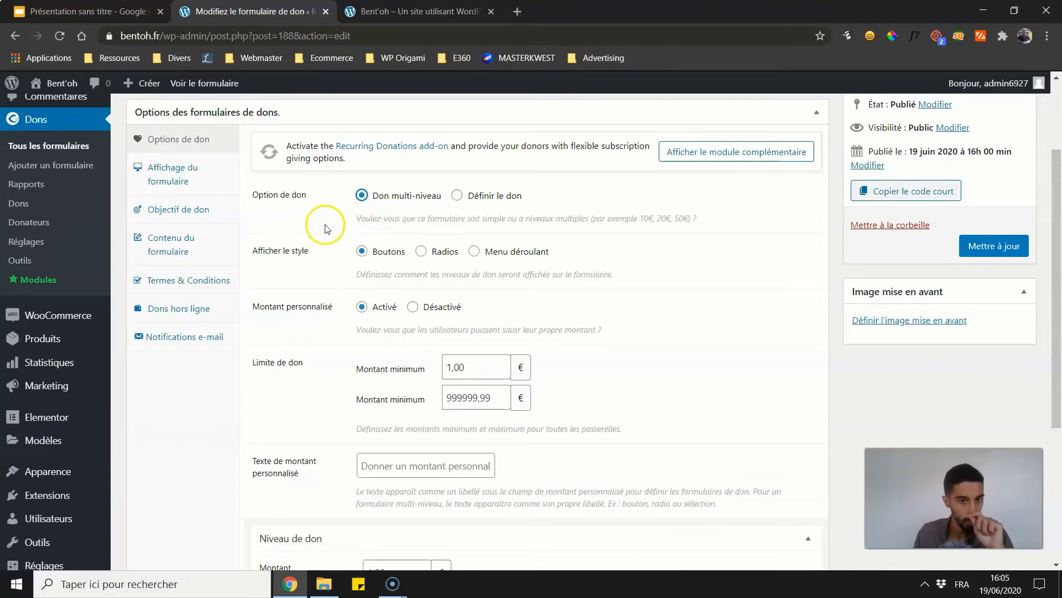
scroll(635, 353, down, 3)
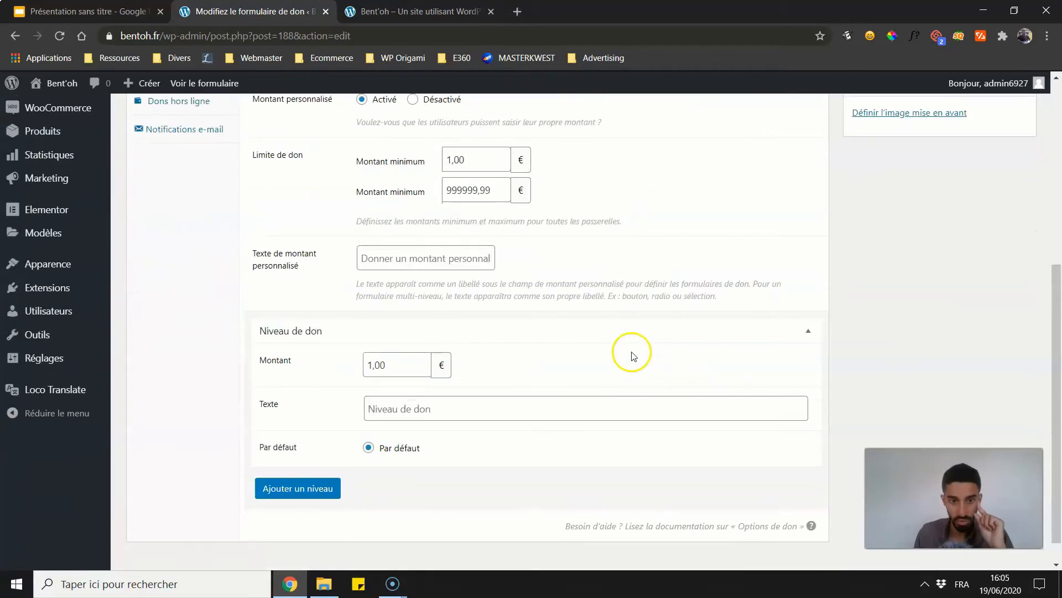
scroll(929, 148, up, 1)
click(980, 116)
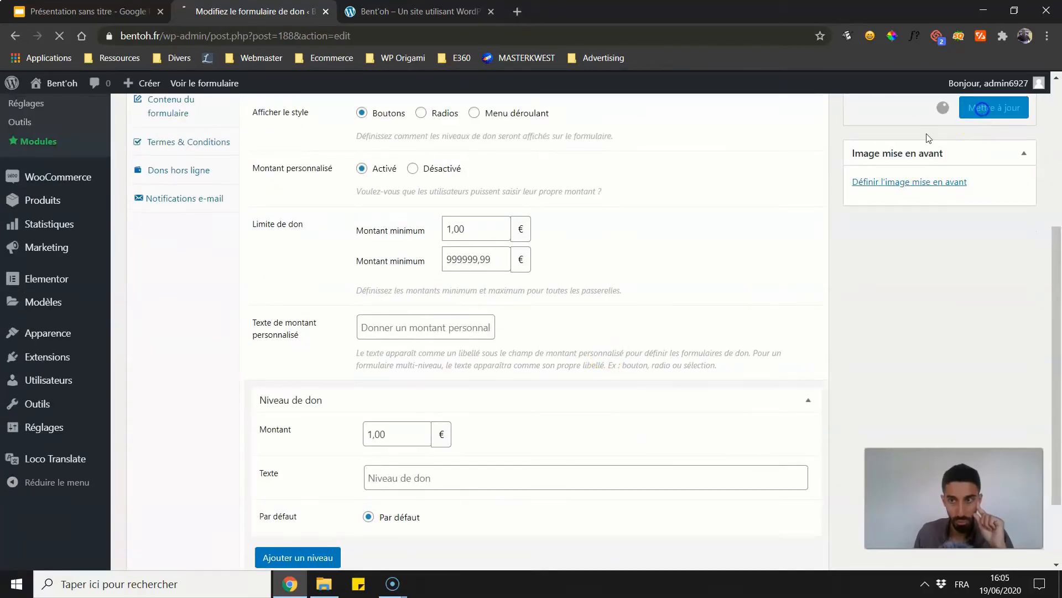
- Reload the site's home page and try the donation form's custom amount and 1,00€ choices
click(417, 11)
click(57, 39)
scroll(37, 251, up, 3)
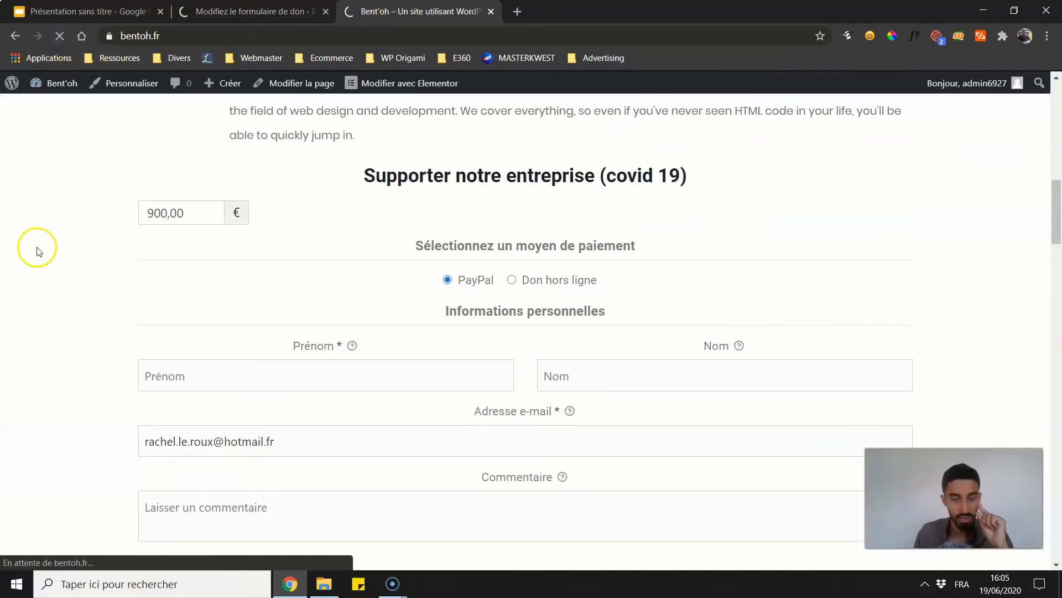
scroll(113, 223, up, 2)
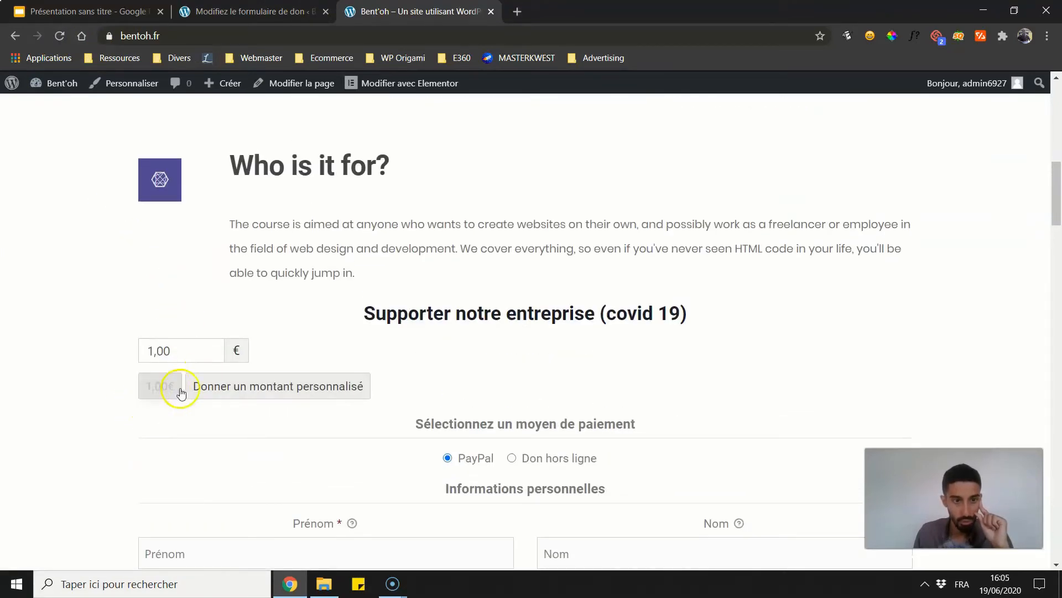
click(227, 384)
click(159, 386)
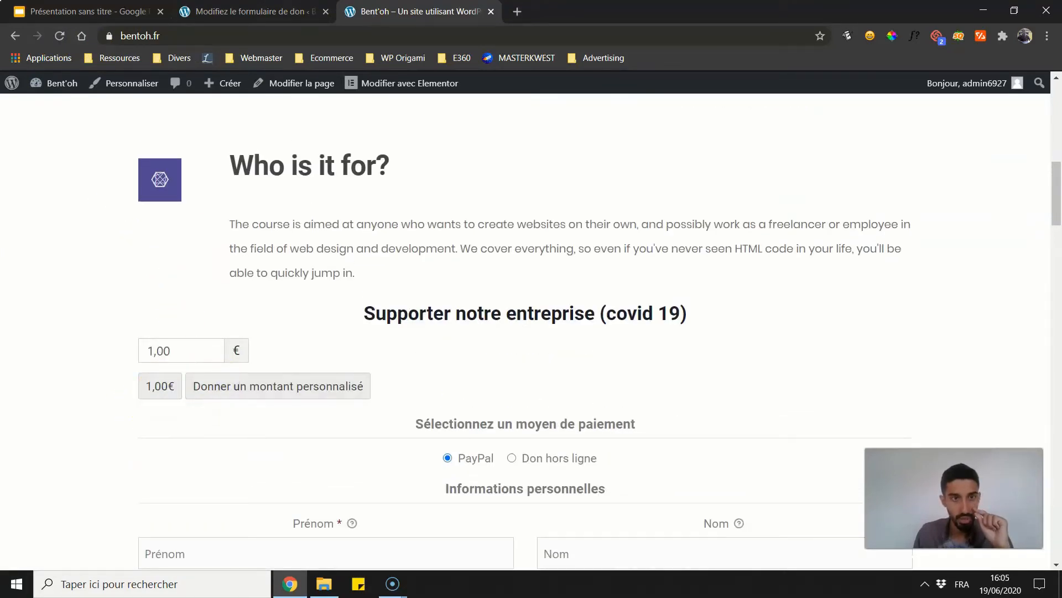
- Set the form's first donation level to an amount of 10,00 € with the text Bronze
click(249, 11)
scroll(256, 221, down, 3)
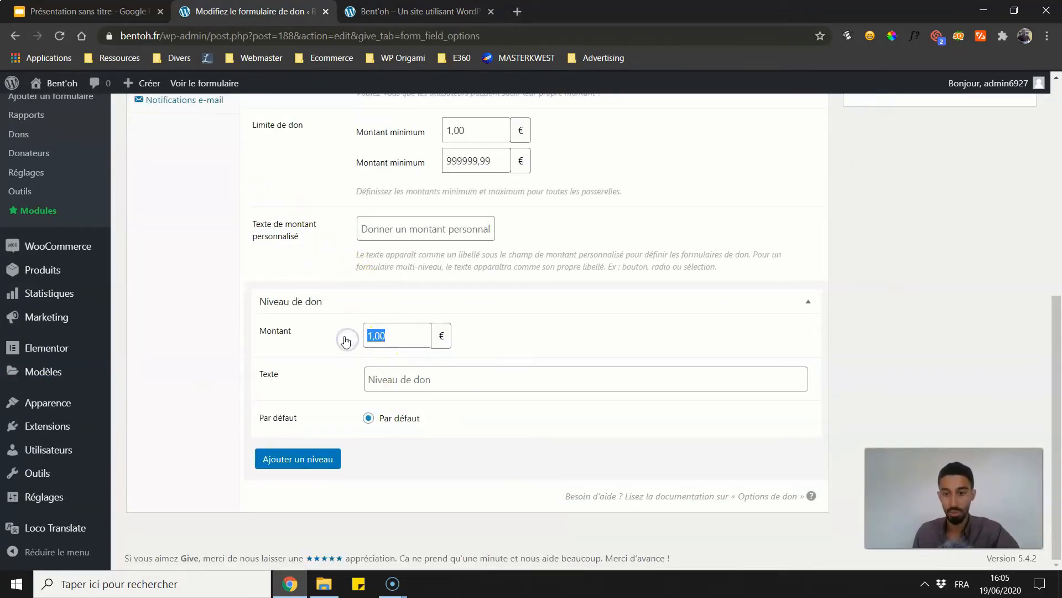
text(10)
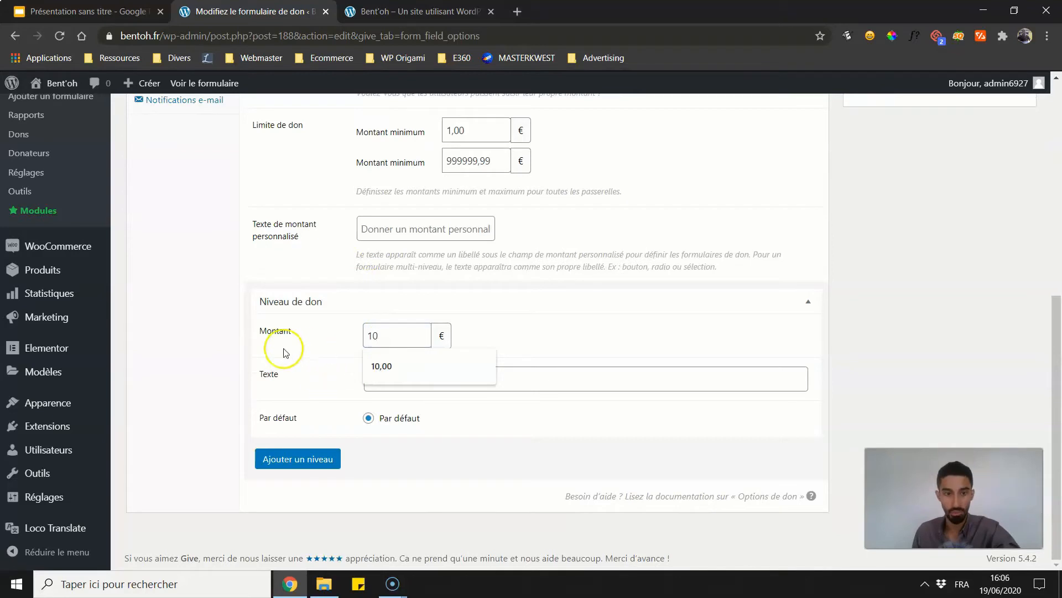
click(230, 349)
click(392, 380)
click(385, 408)
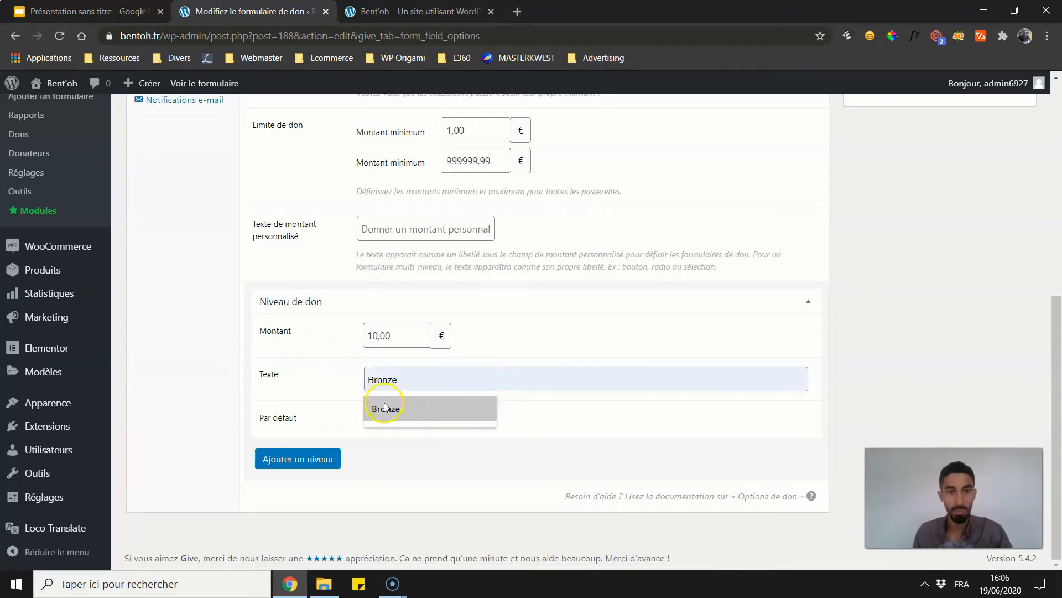
- Add a second donation level with an amount of 30,00 € and the text Argent
click(299, 459)
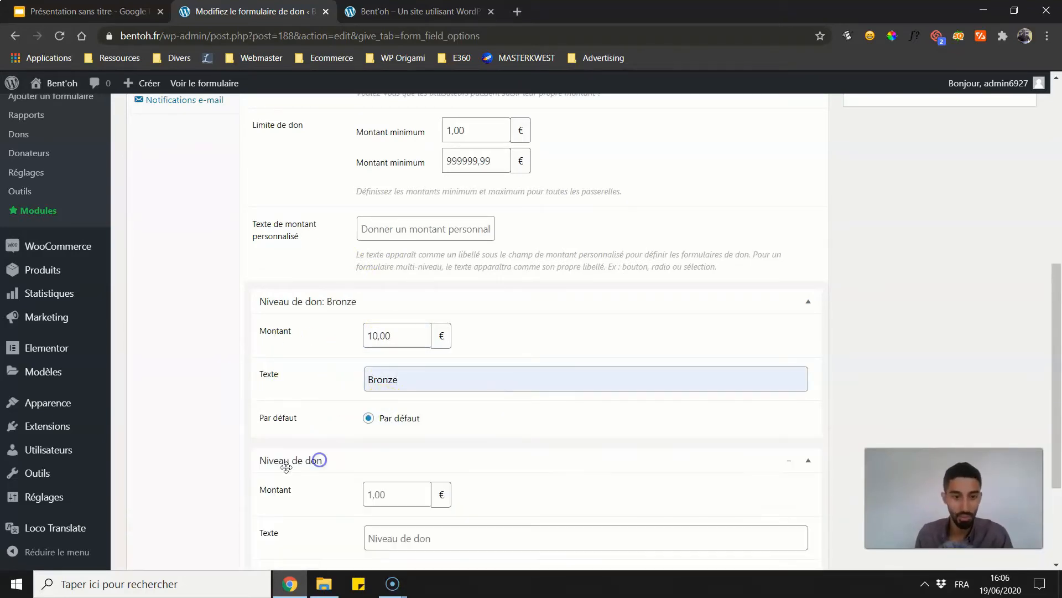
scroll(332, 443, down, 3)
click(387, 335)
text(30,00)
click(386, 362)
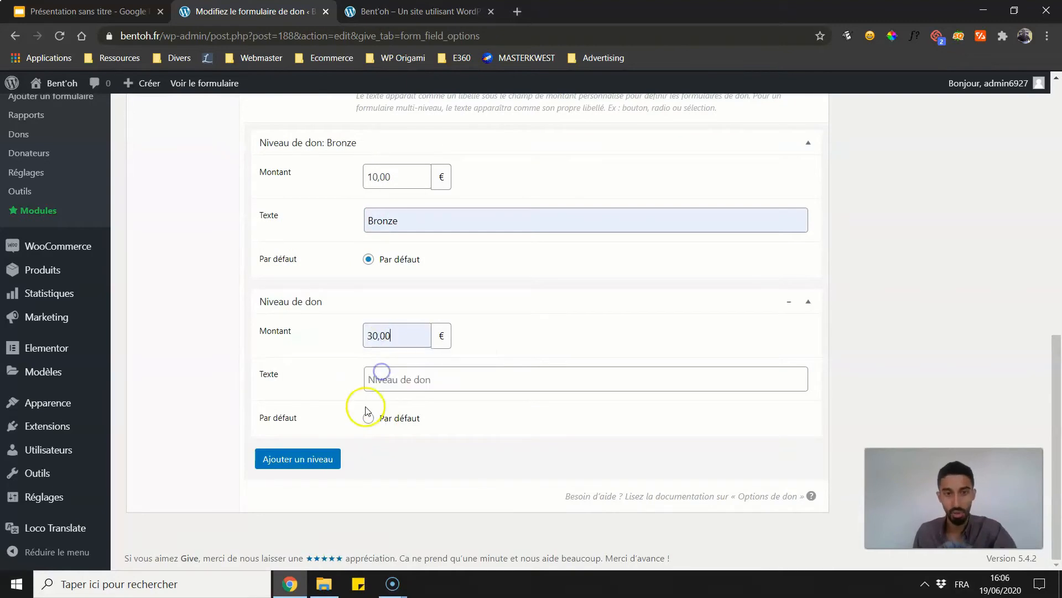
click(376, 389)
click(380, 407)
- Add a third donation level with an amount of 50,00 € and the text Or
click(327, 459)
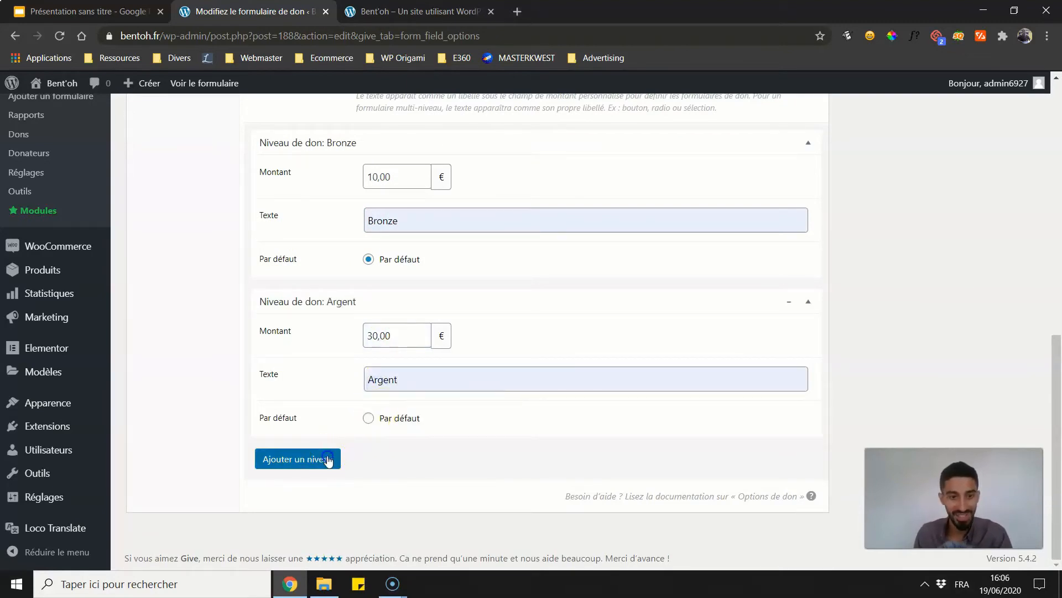
scroll(241, 391, down, 3)
click(388, 356)
text(50,00)
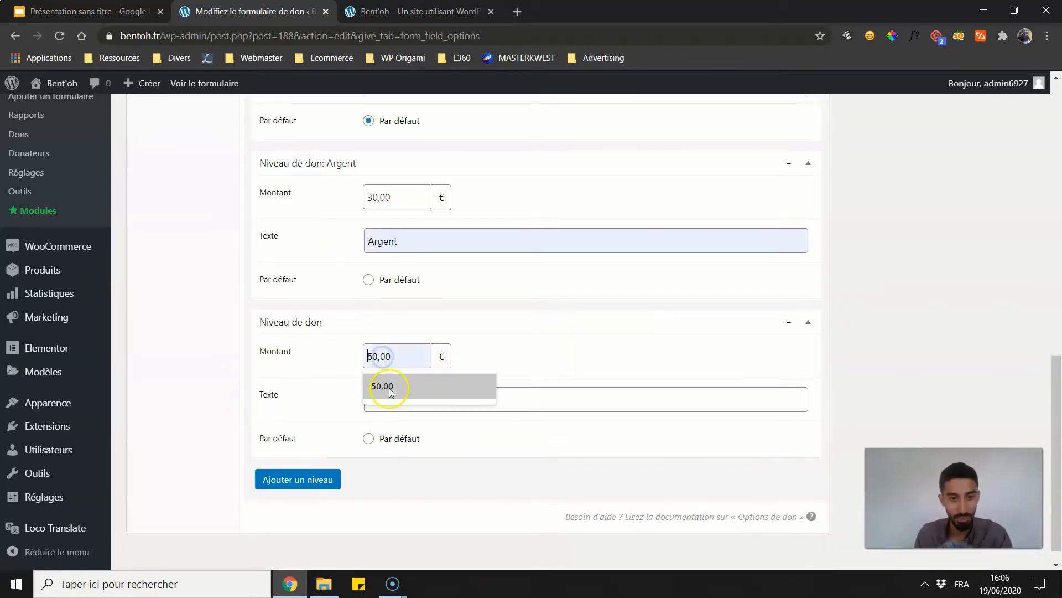
click(388, 386)
click(376, 398)
click(372, 422)
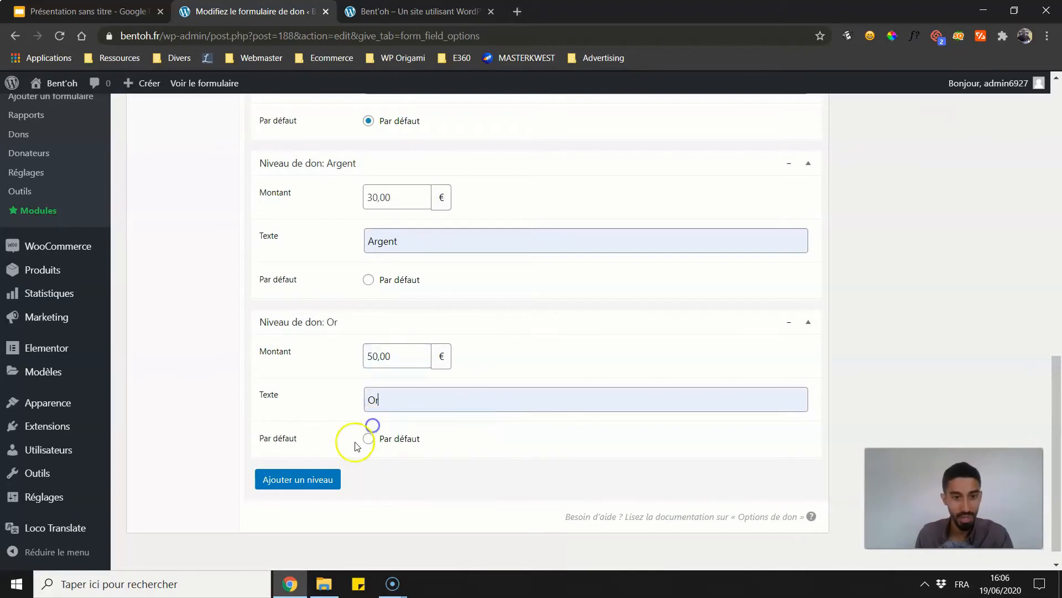
click(323, 477)
scroll(787, 478, down, 3)
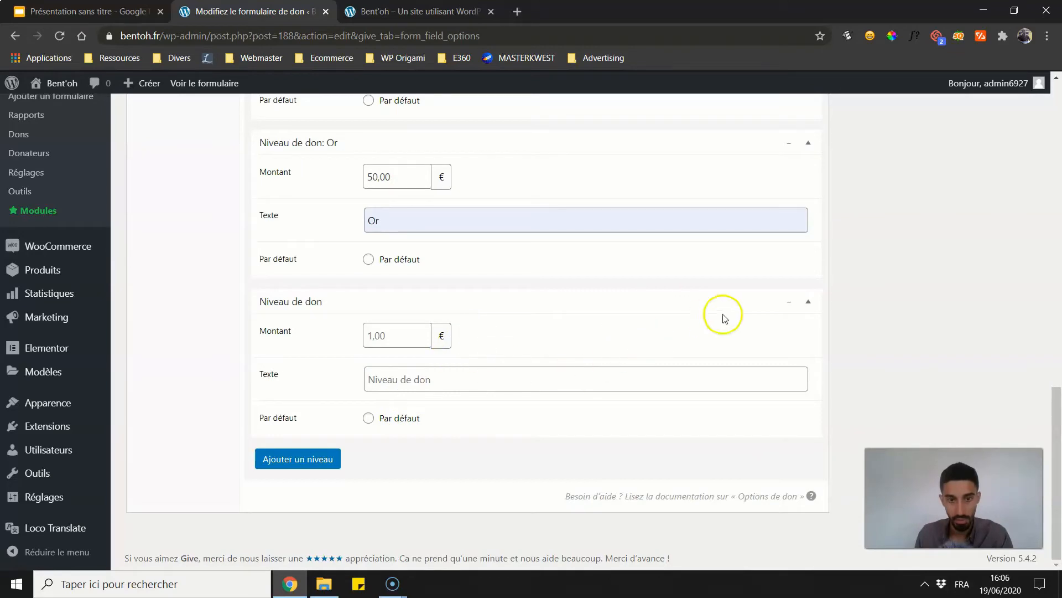
click(789, 301)
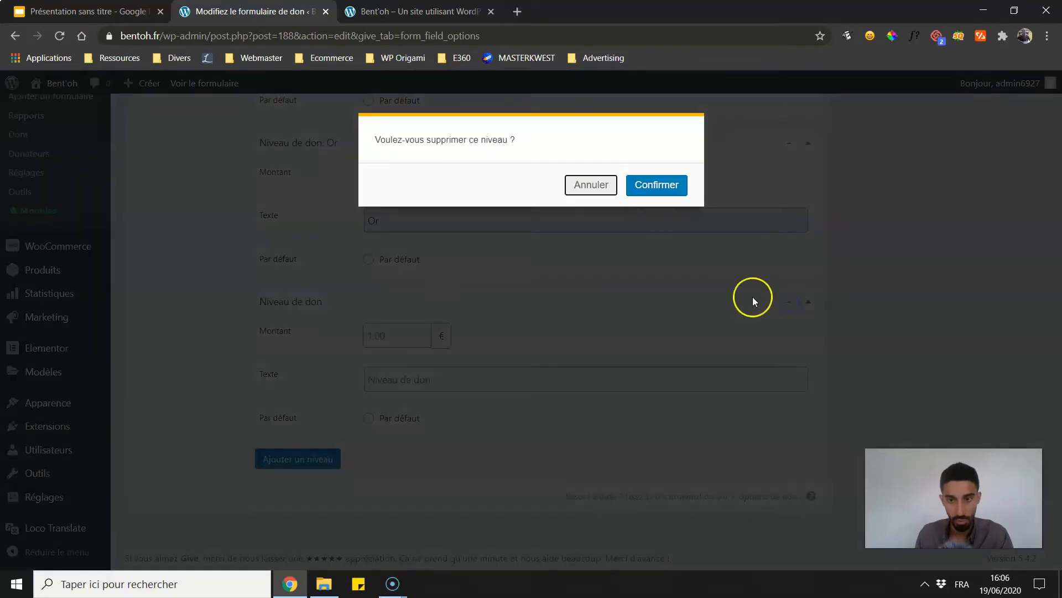
click(655, 183)
- Update the donation form to save its Bronze, Argent and Or levels
scroll(371, 365, up, 1)
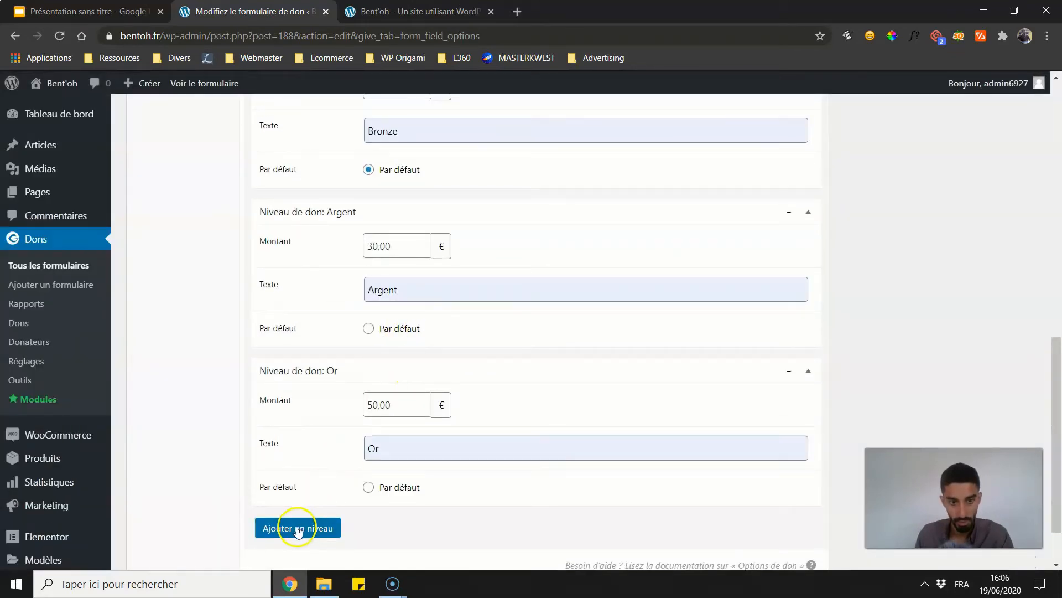
scroll(980, 249, up, 5)
click(996, 106)
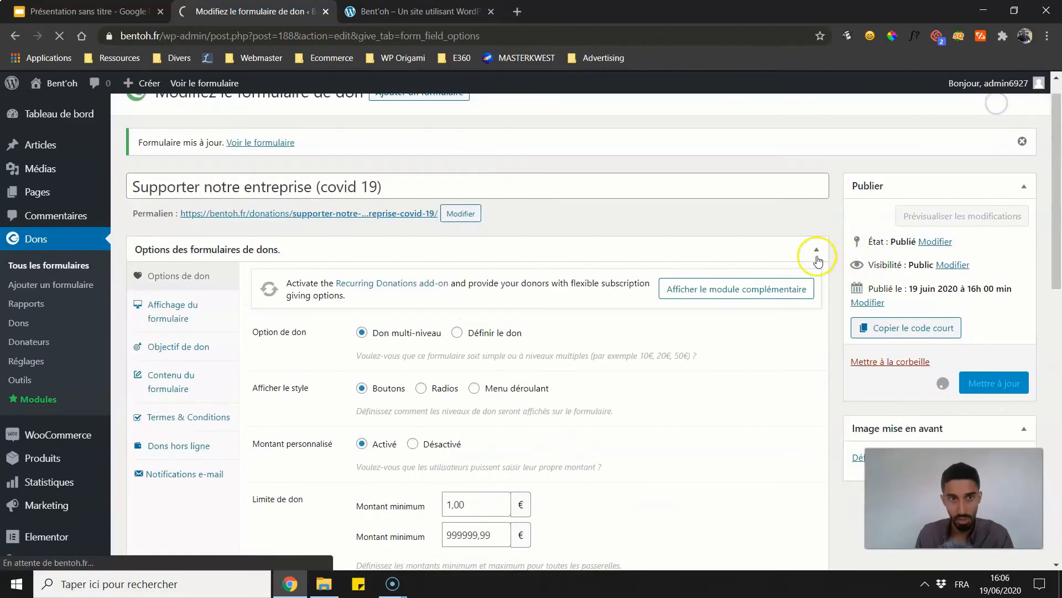
- Reload the site's page and try the Bronze, Argent and Or levels on the donation form
click(415, 11)
click(60, 36)
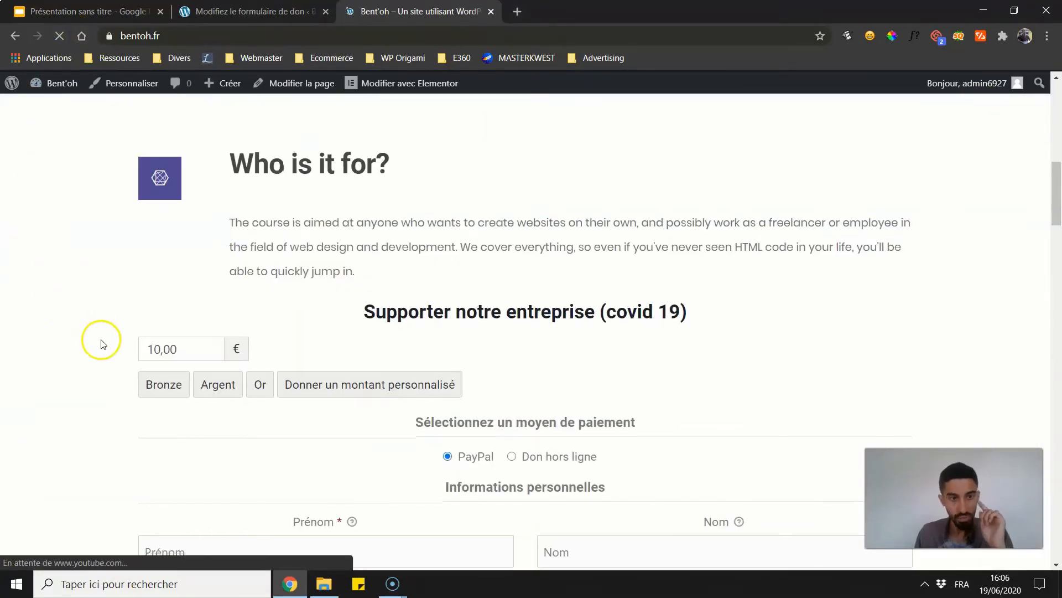
scroll(103, 337, down, 1)
click(165, 316)
click(218, 315)
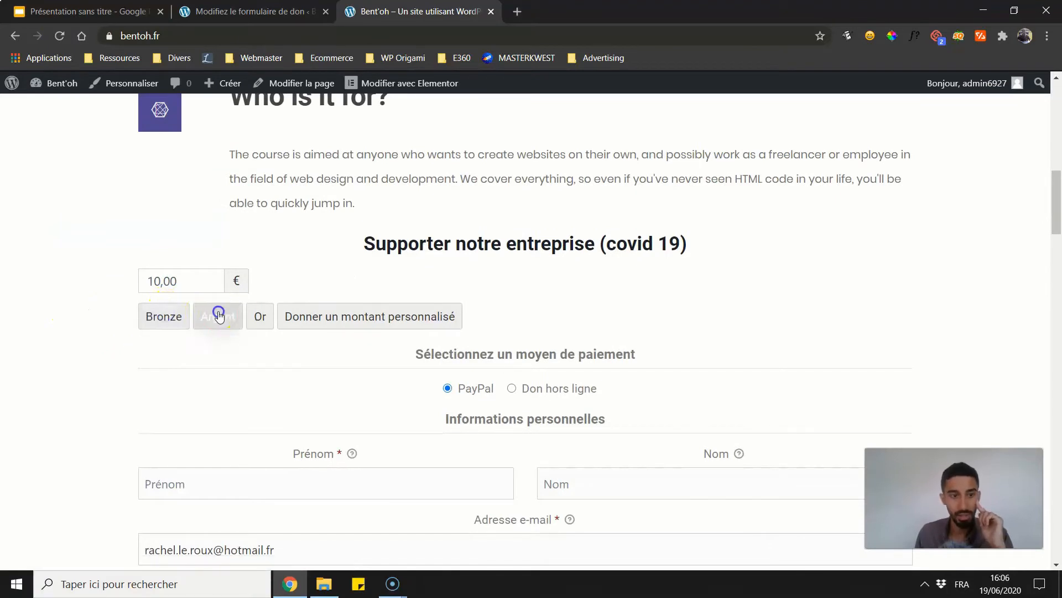
click(256, 321)
click(222, 318)
click(179, 323)
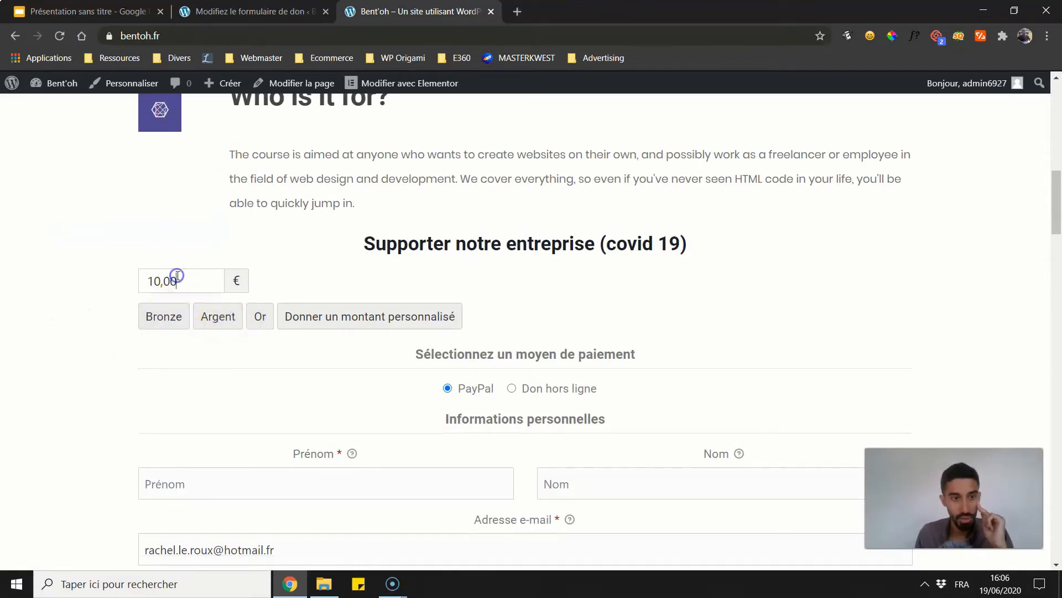
- Try the custom amount option on the site's donation form and look over the payment and personal information fields
double_click(177, 275)
click(316, 314)
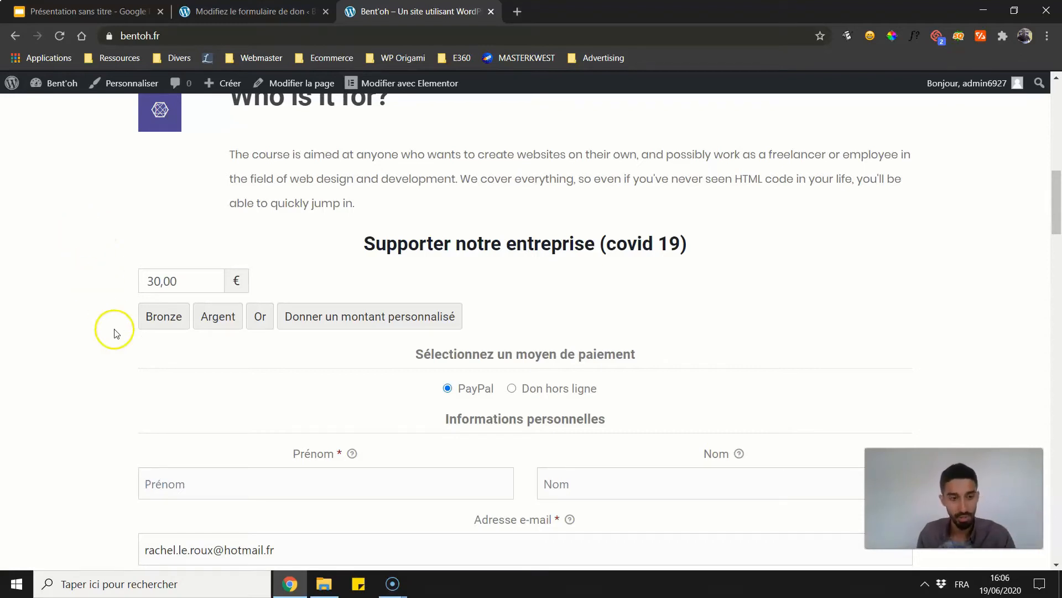
scroll(106, 328, down, 5)
scroll(104, 315, up, 5)
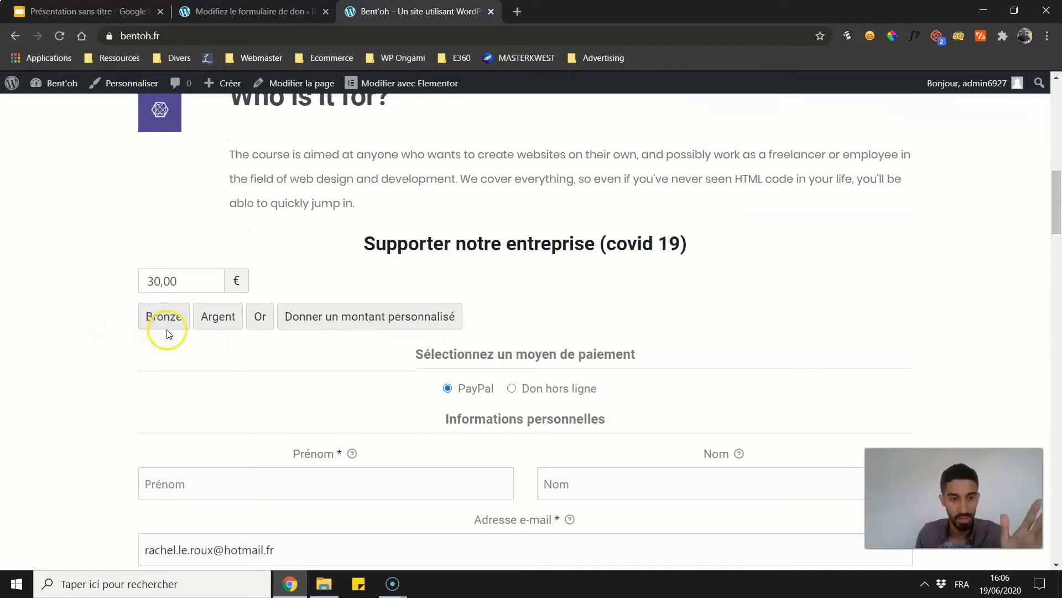
scroll(100, 252, down, 6)
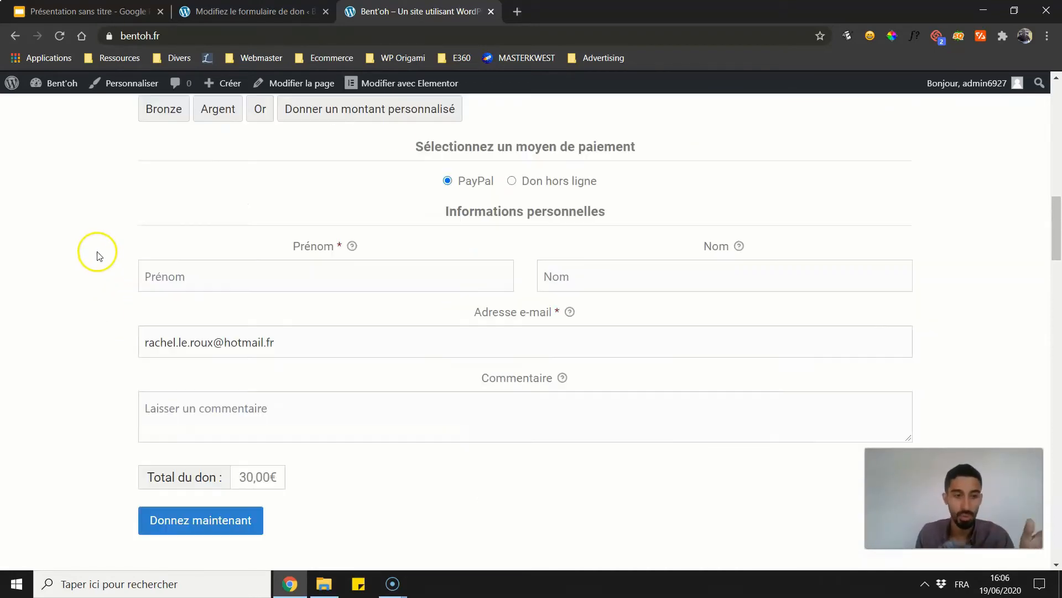
scroll(16, 238, up, 2)
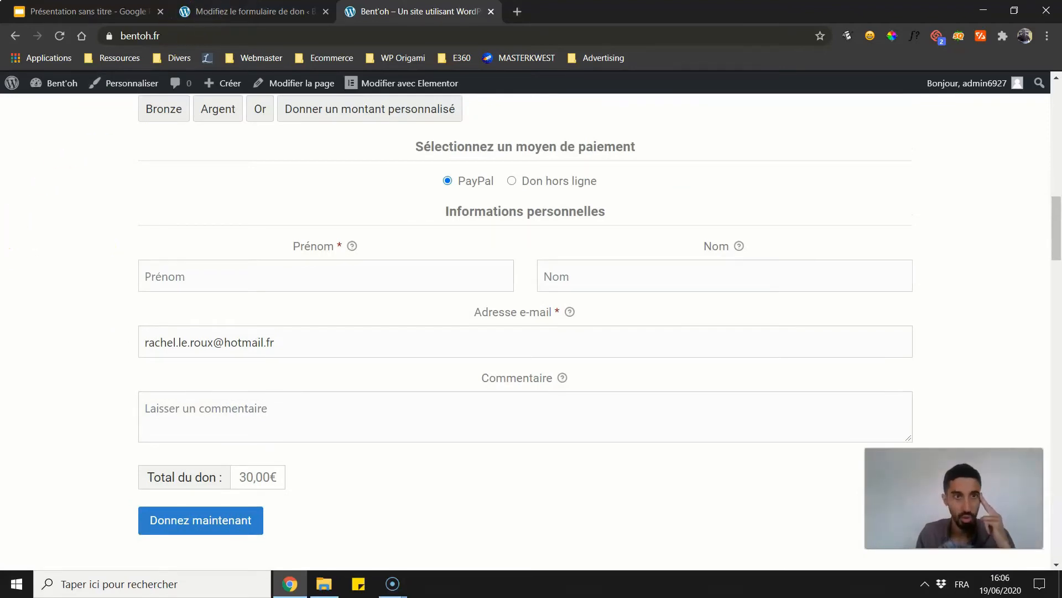
- Set the form's custom amount text to "Je choisis !", update the form and reload the site's page to check it
key(ctrl+shift+Tab)
scroll(313, 291, down, 4)
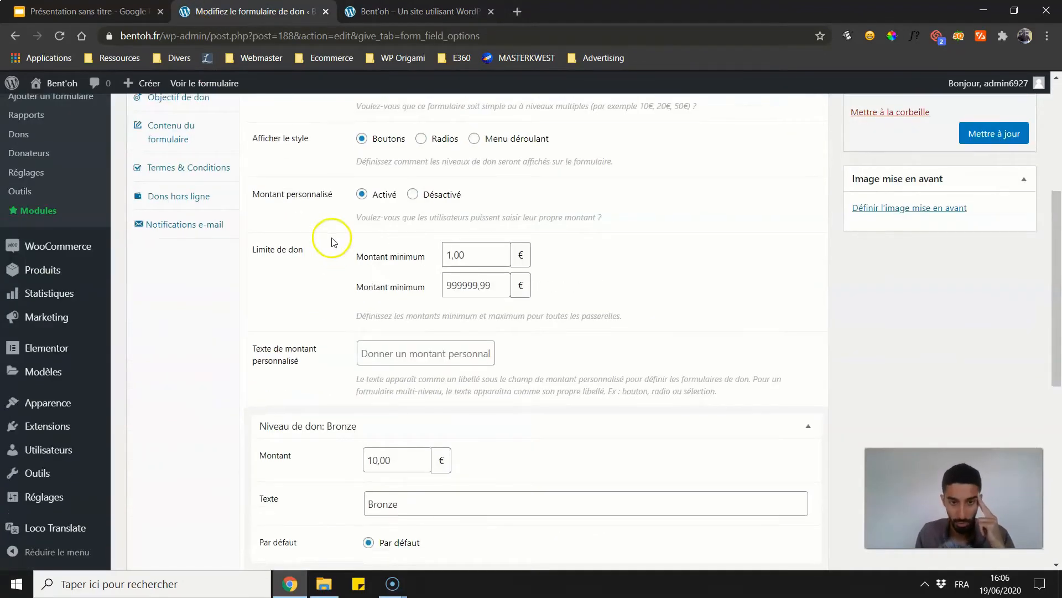
scroll(671, 430, down, 7)
scroll(431, 366, up, 5)
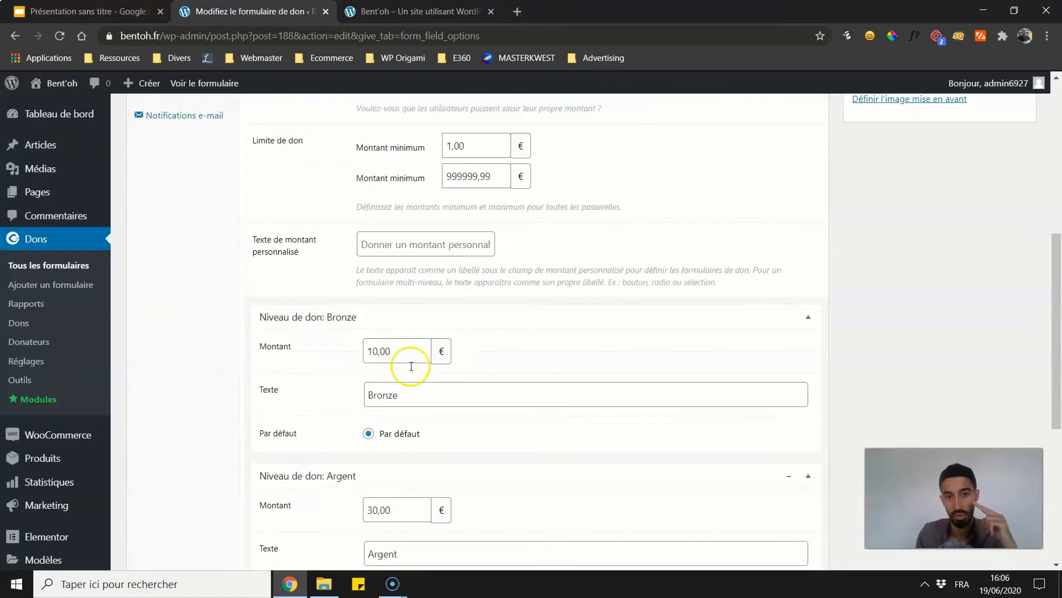
scroll(404, 370, up, 2)
scroll(351, 378, up, 1)
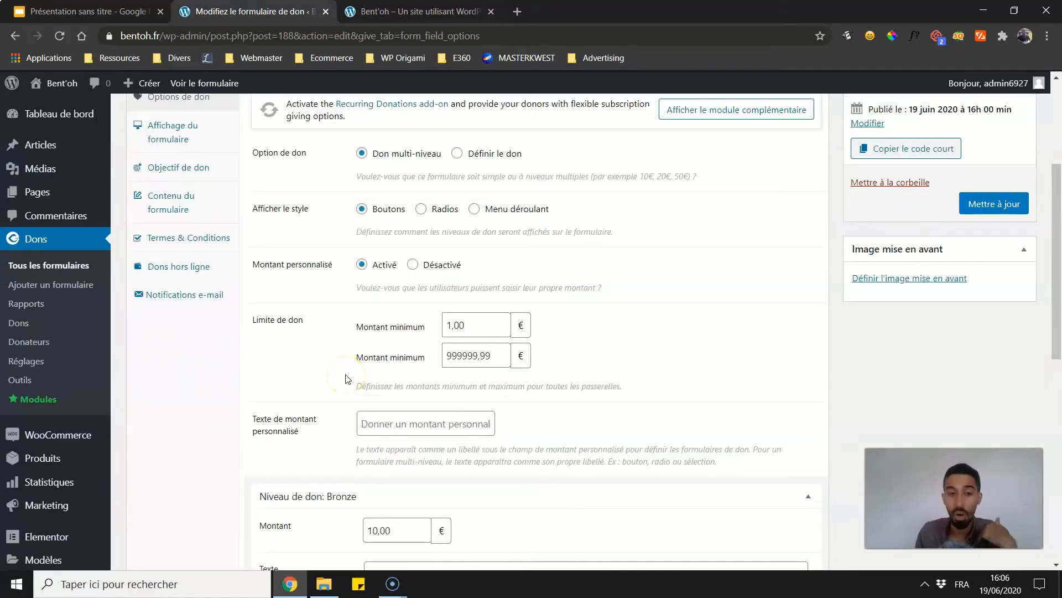
click(386, 423)
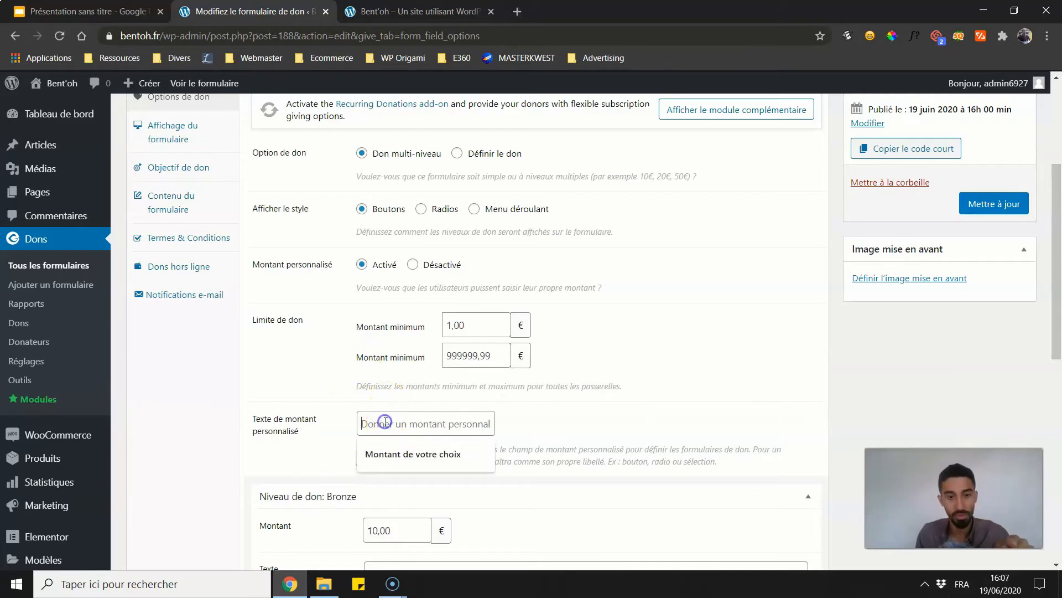
click(379, 457)
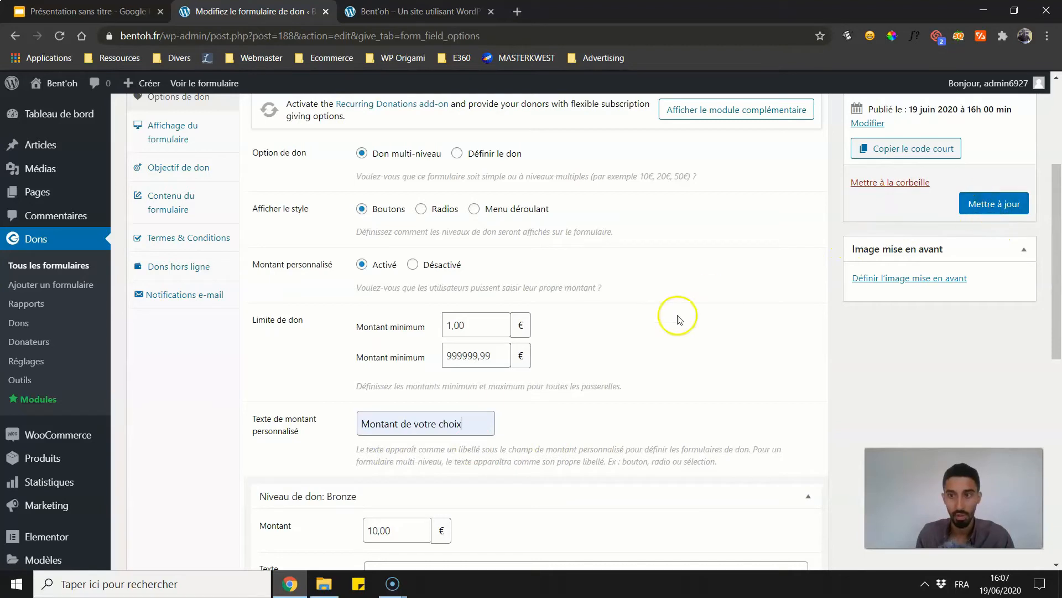
triple_click(452, 420)
text(Je choisis !)
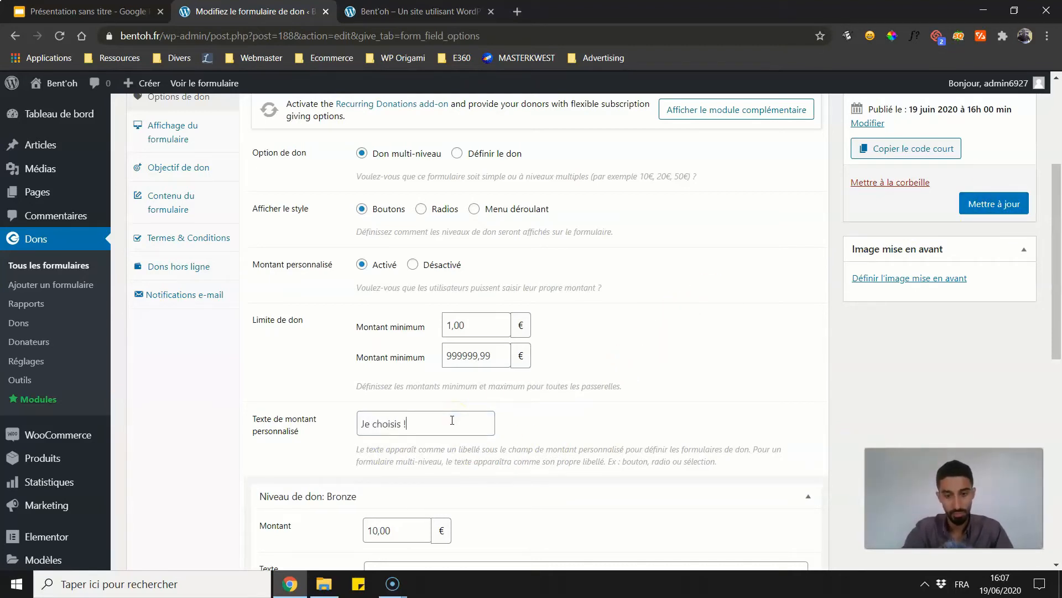
click(990, 203)
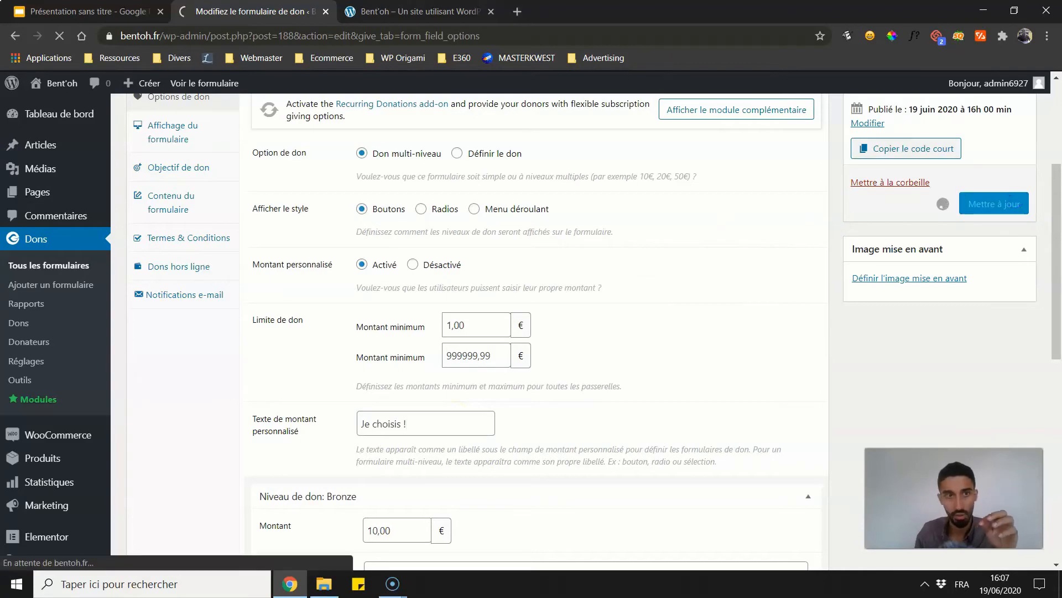
key(ctrl+Tab)
click(65, 29)
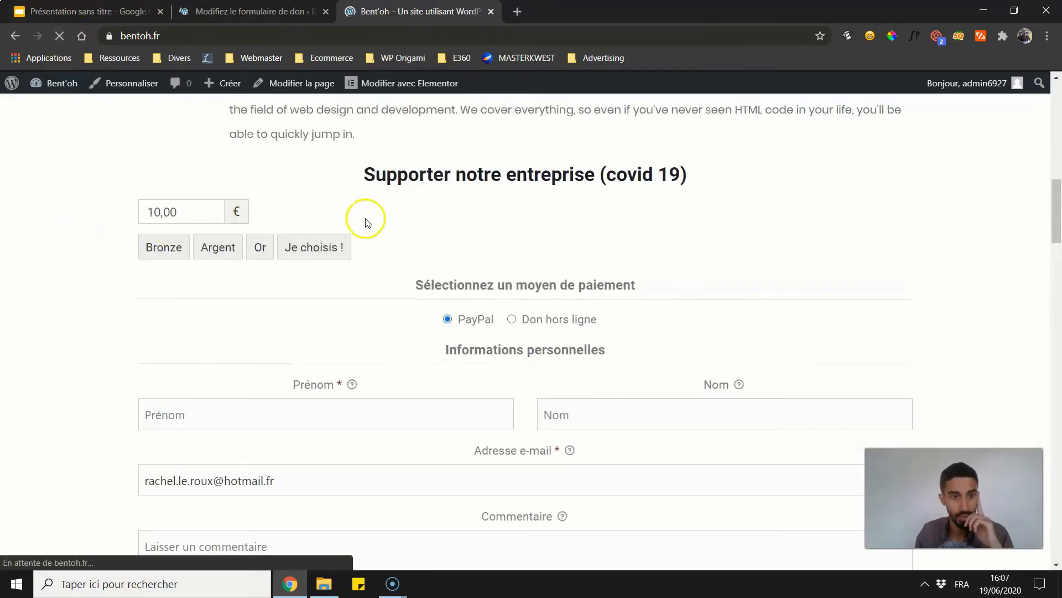
- Set the donation levels' display style to Radios and update the form
key(ctrl+shift+Tab)
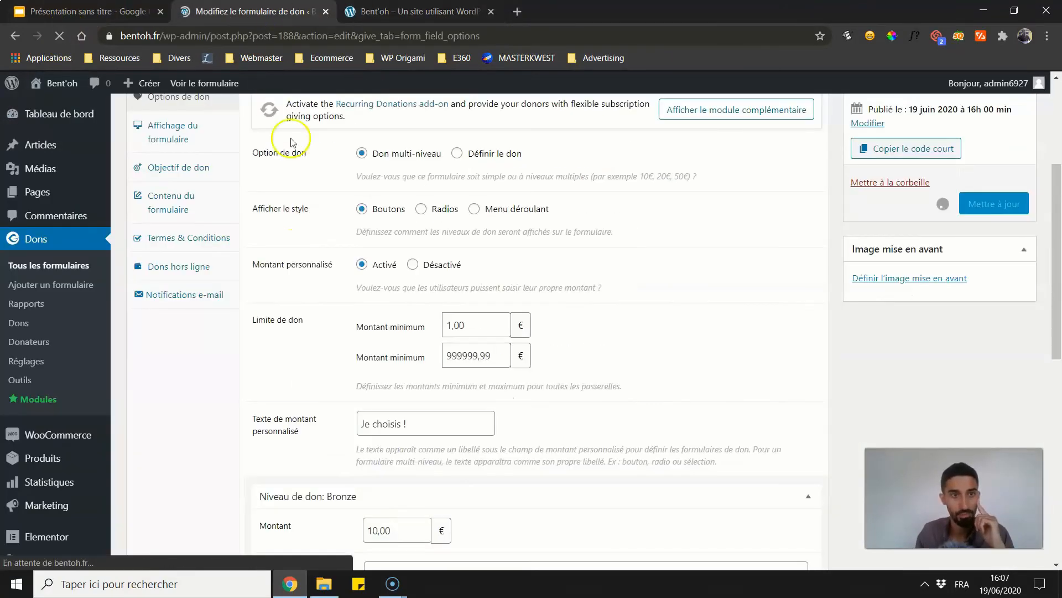
scroll(336, 317, down, 1)
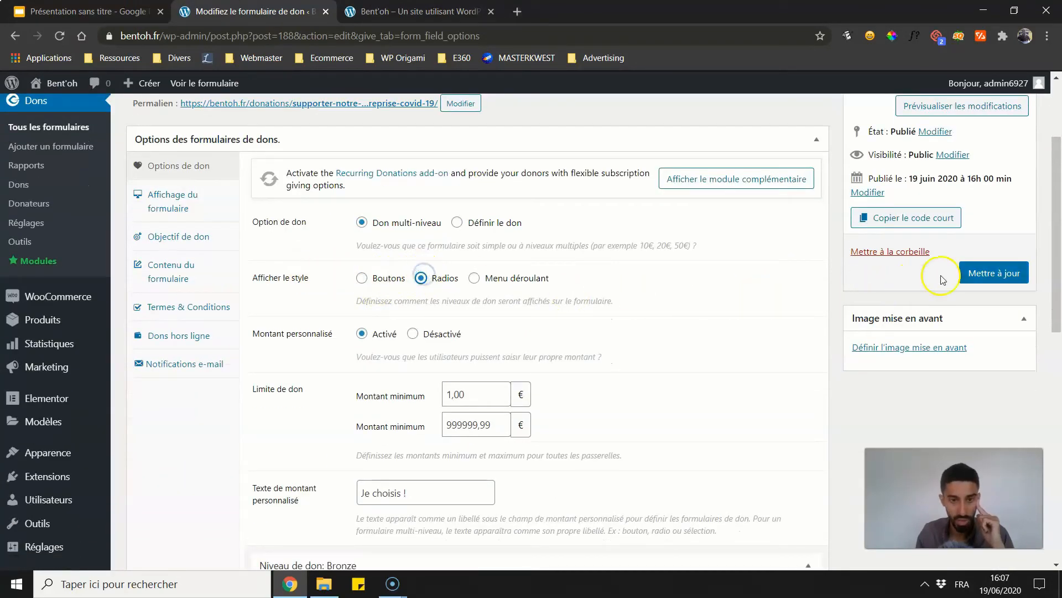
click(980, 273)
- Reload the site's page and try the donation levels shown as radio options
key(ctrl+Tab)
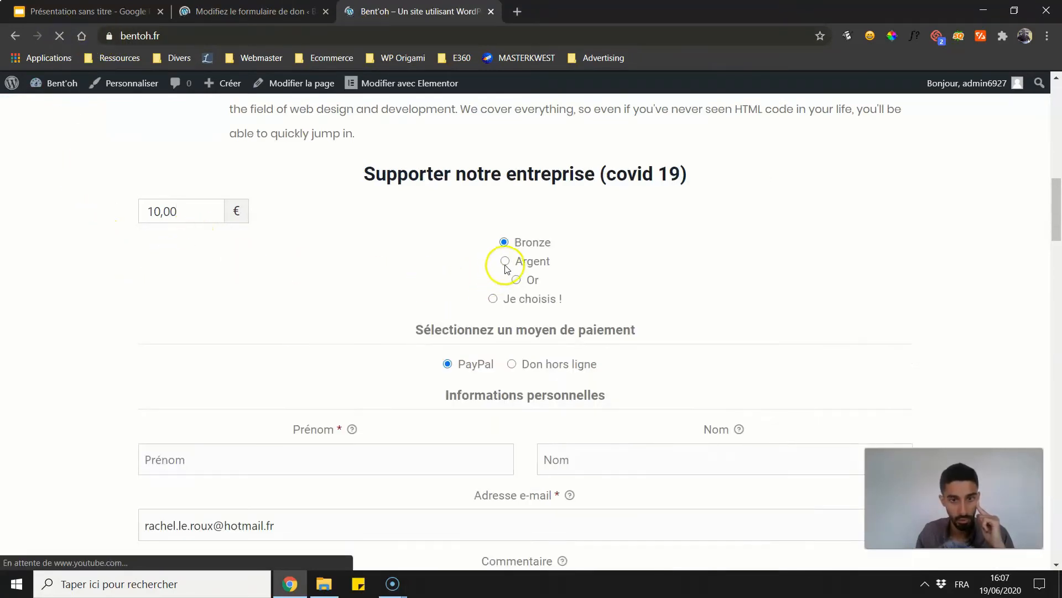
click(513, 280)
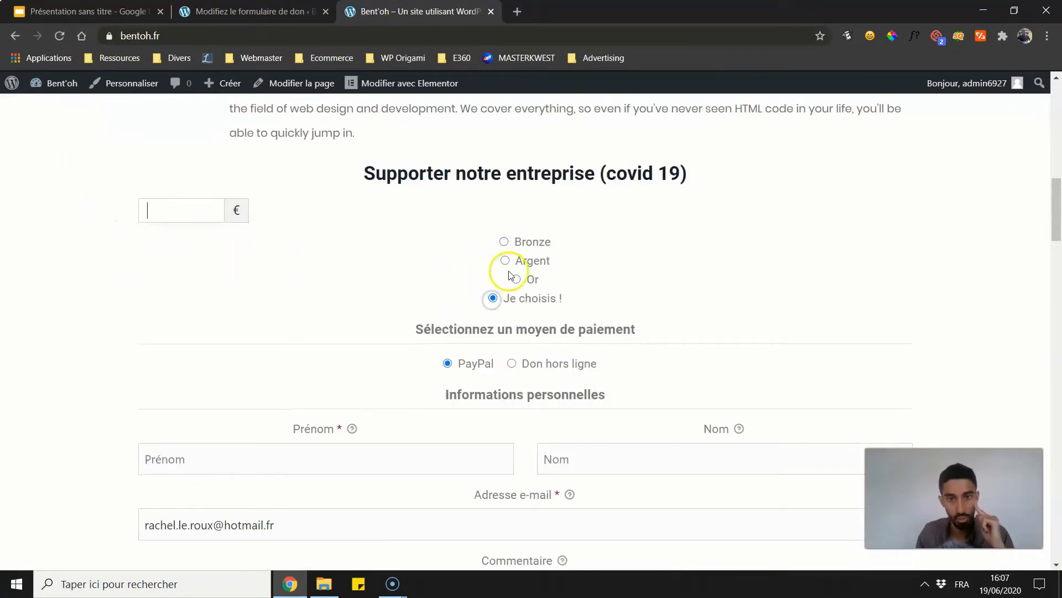
click(507, 261)
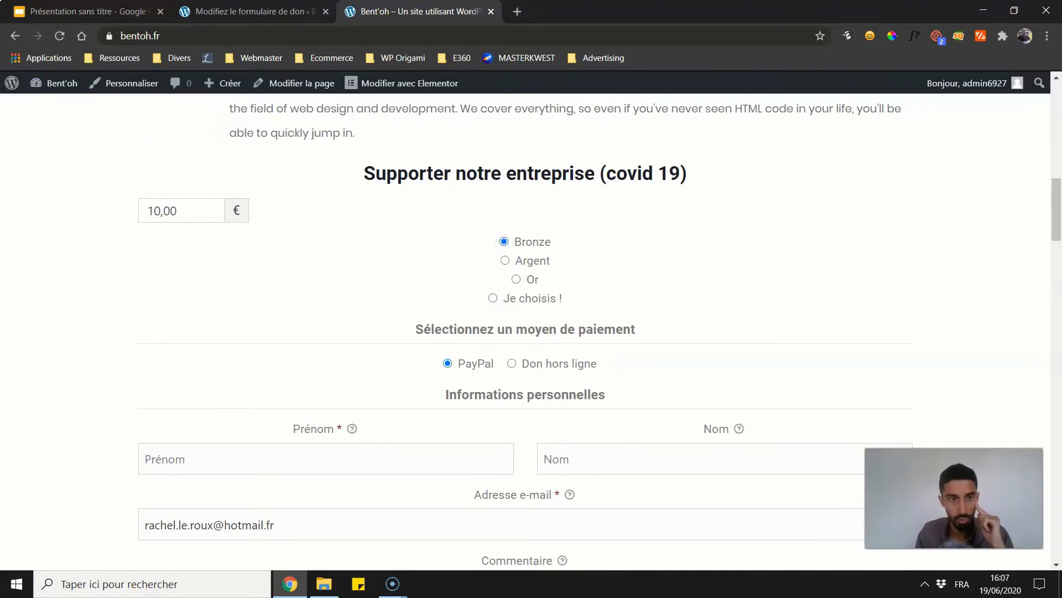
- Set the donation levels' display style to Menu déroulant and update the form
click(263, 11)
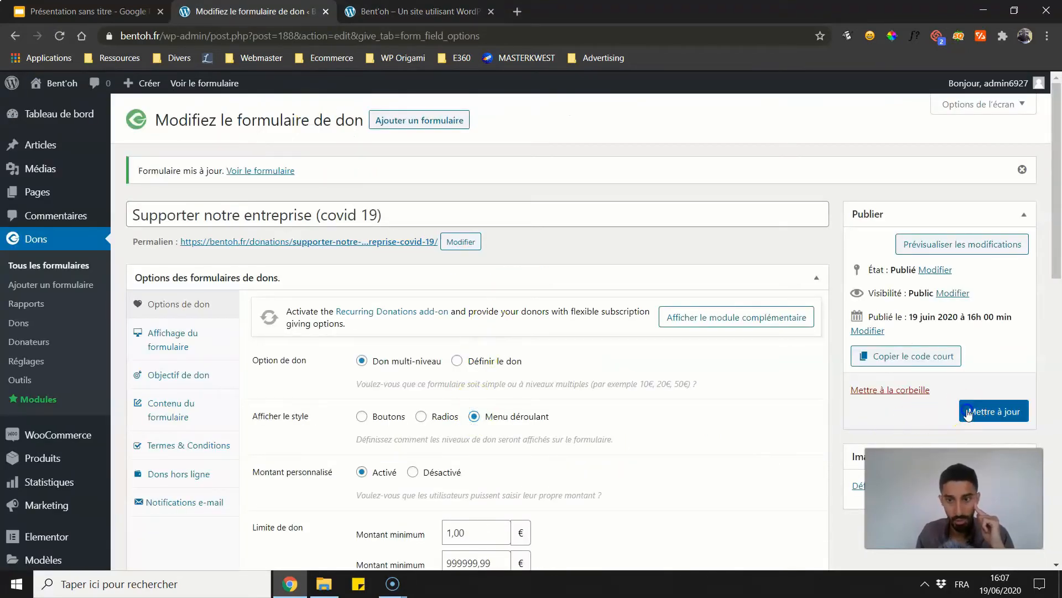
click(995, 410)
scroll(593, 358, down, 3)
- Reload the site's page and try the Or and Argent levels in the donation form's dropdown
click(376, 12)
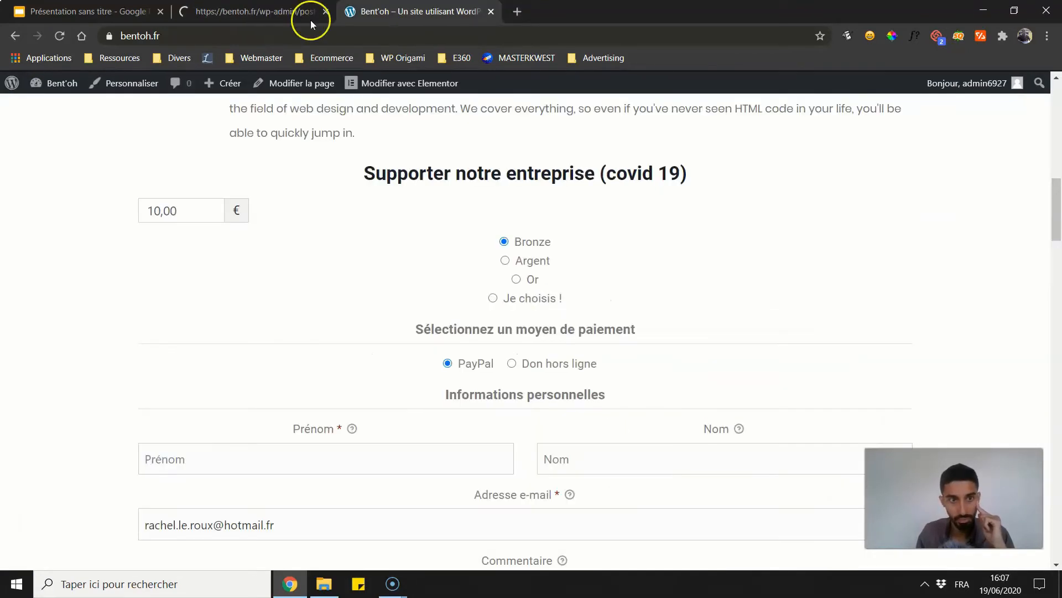
click(59, 35)
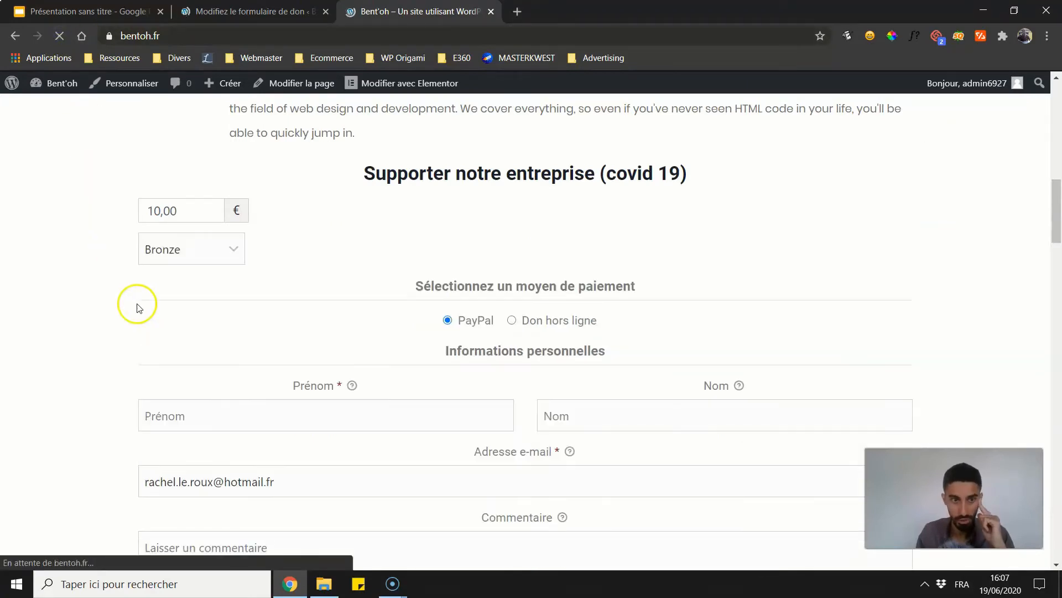
click(184, 247)
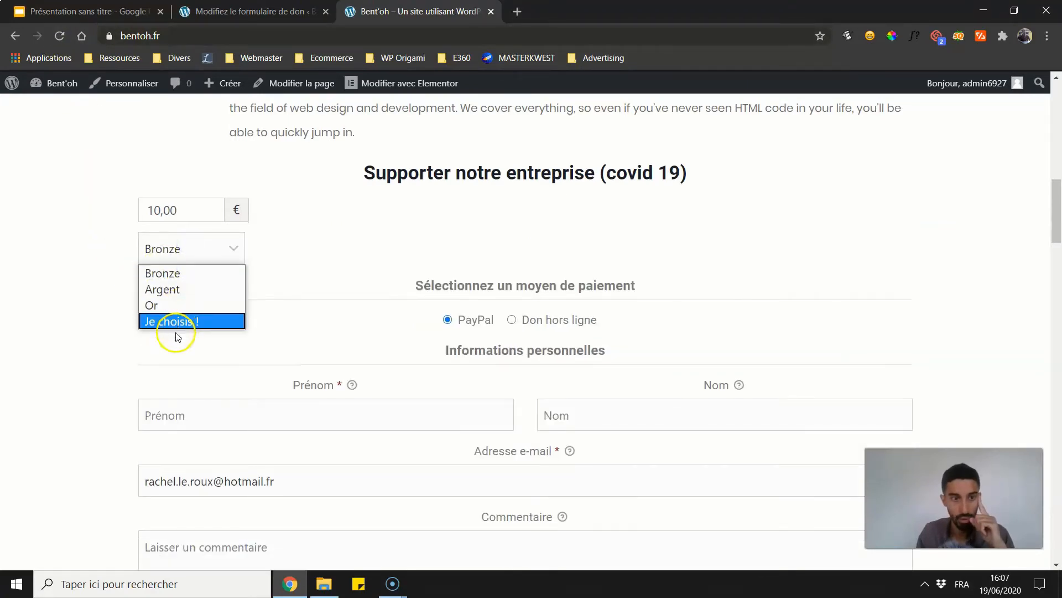
click(176, 304)
click(183, 253)
click(164, 288)
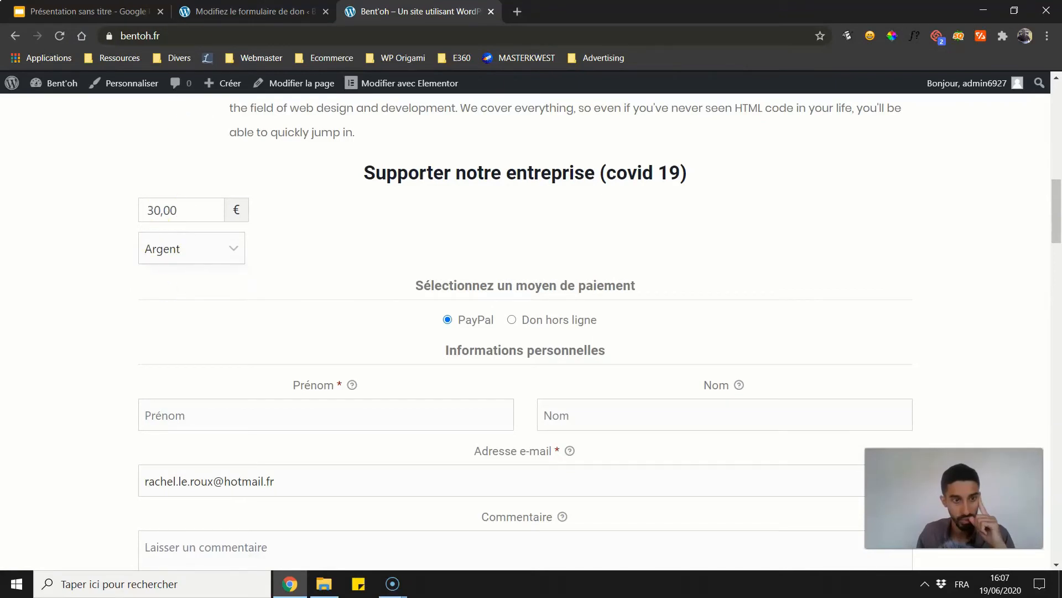
- Switch the form's donation option to Définir le don and set the donation amount to 10,00 €
click(252, 11)
scroll(296, 322, down, 3)
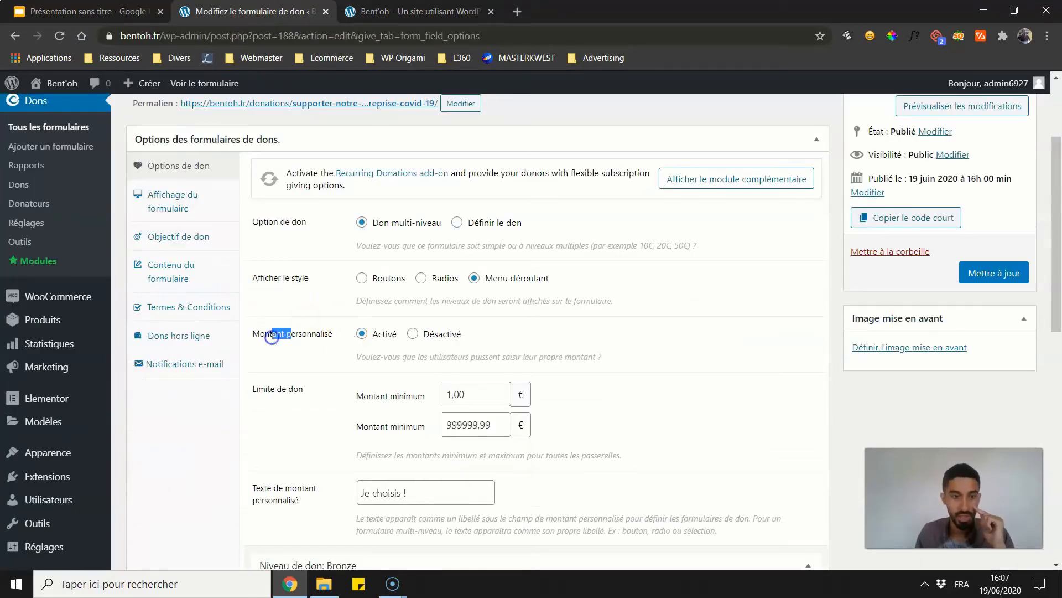
scroll(287, 332, down, 3)
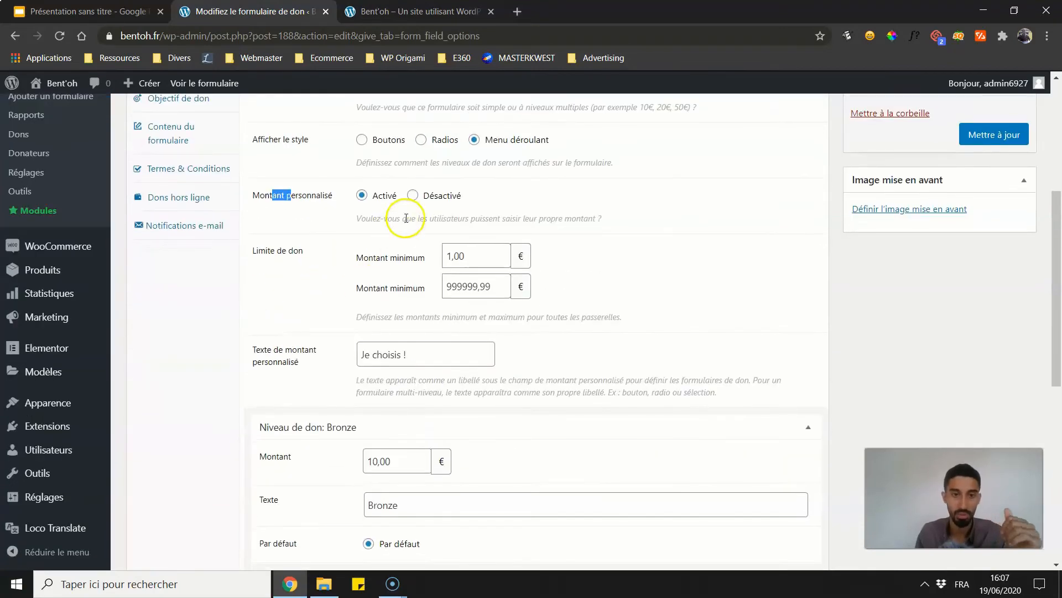
scroll(382, 364, down, 8)
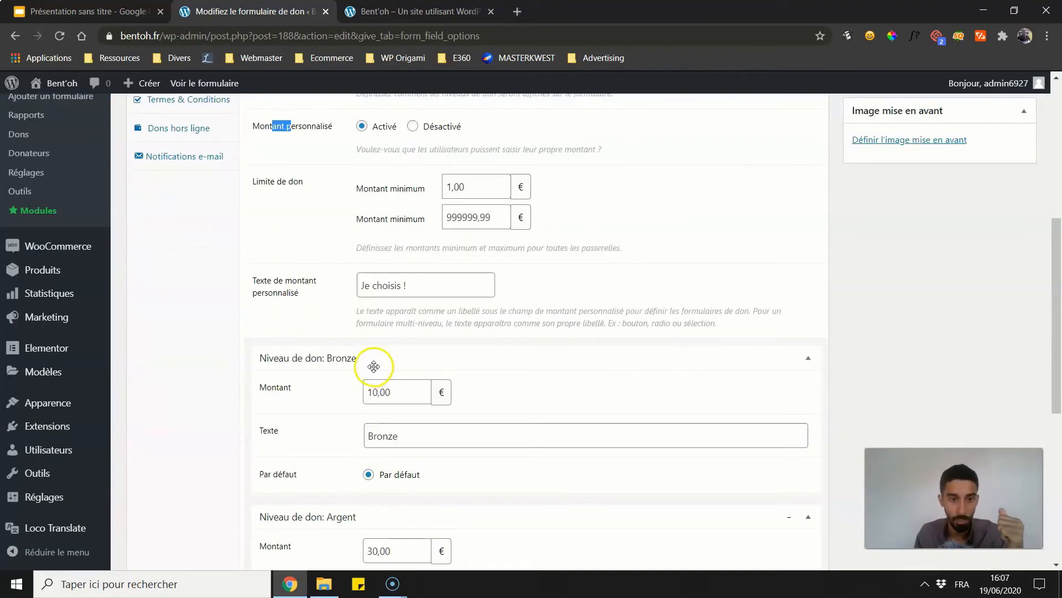
scroll(404, 399, up, 8)
scroll(385, 415, up, 5)
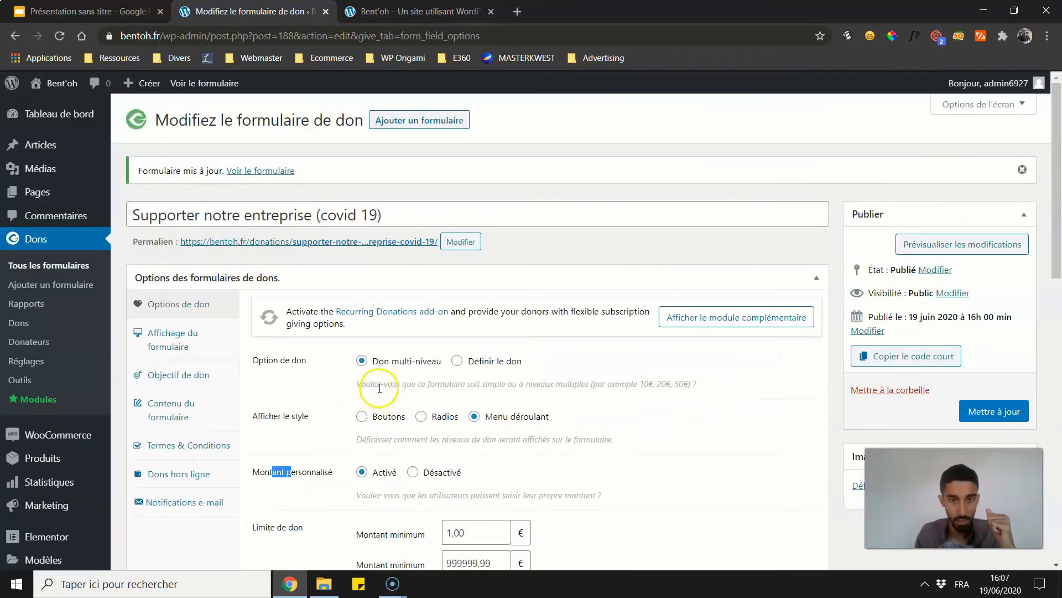
scroll(445, 308, down, 1)
click(457, 292)
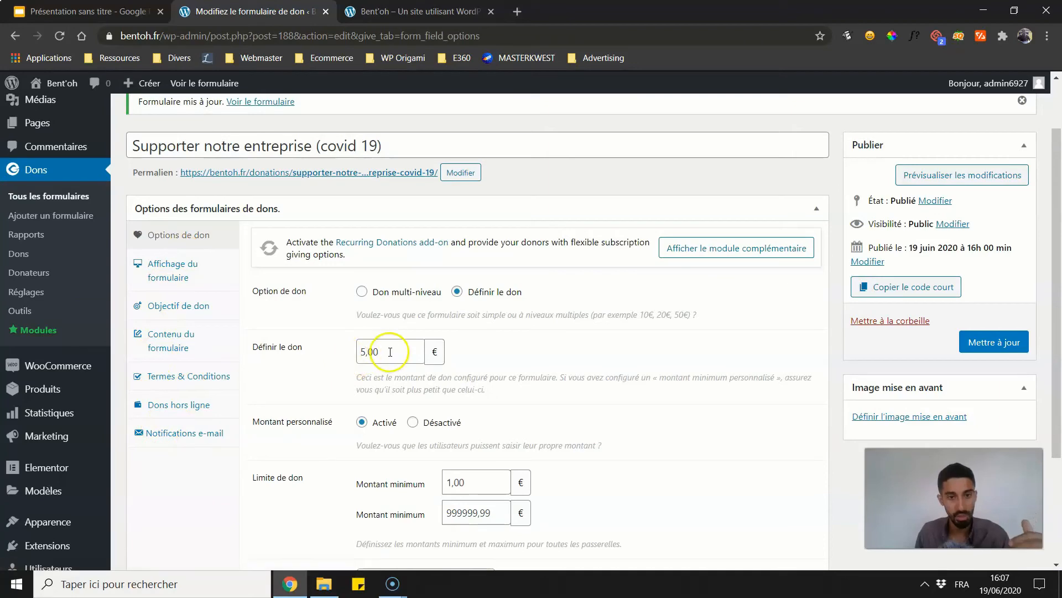
text(10)
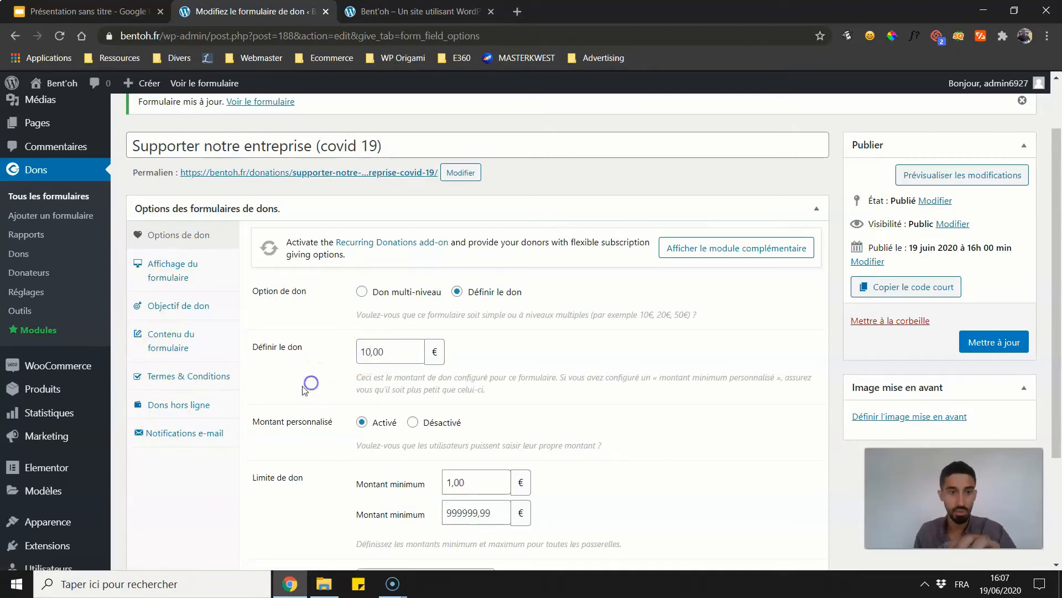
- Clear the form's custom amount text and open the Affichage du formulaire options
scroll(308, 380, down, 3)
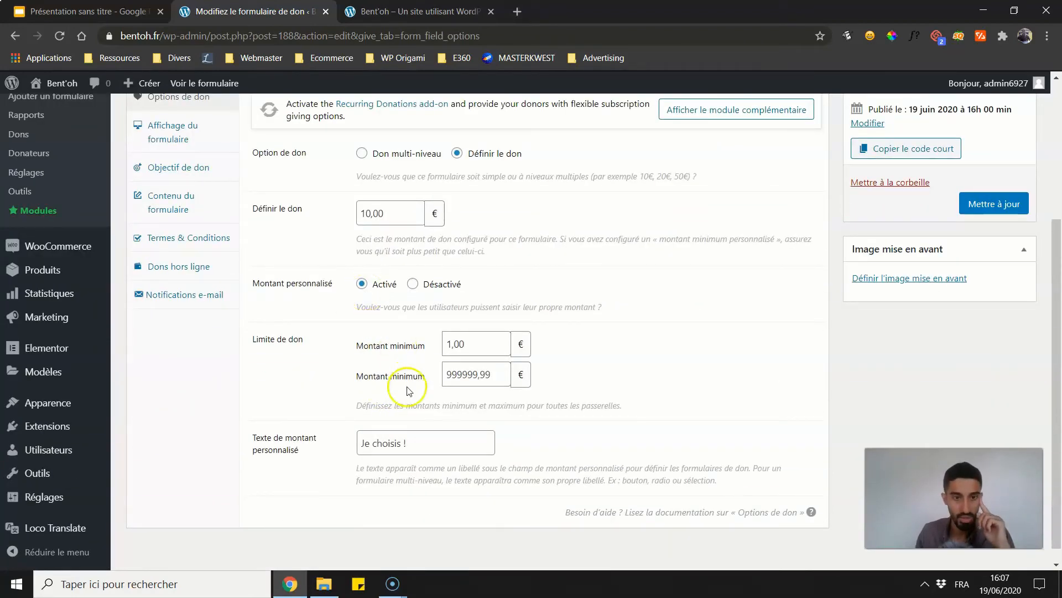
drag(417, 437, 337, 442)
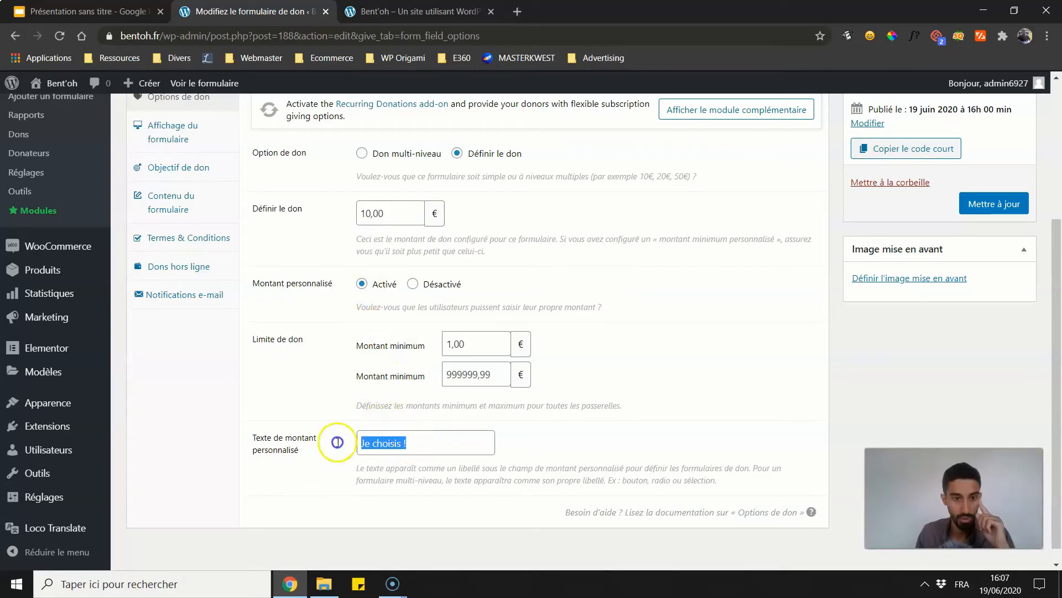
key(BackSpace)
click(287, 405)
scroll(770, 330, up, 4)
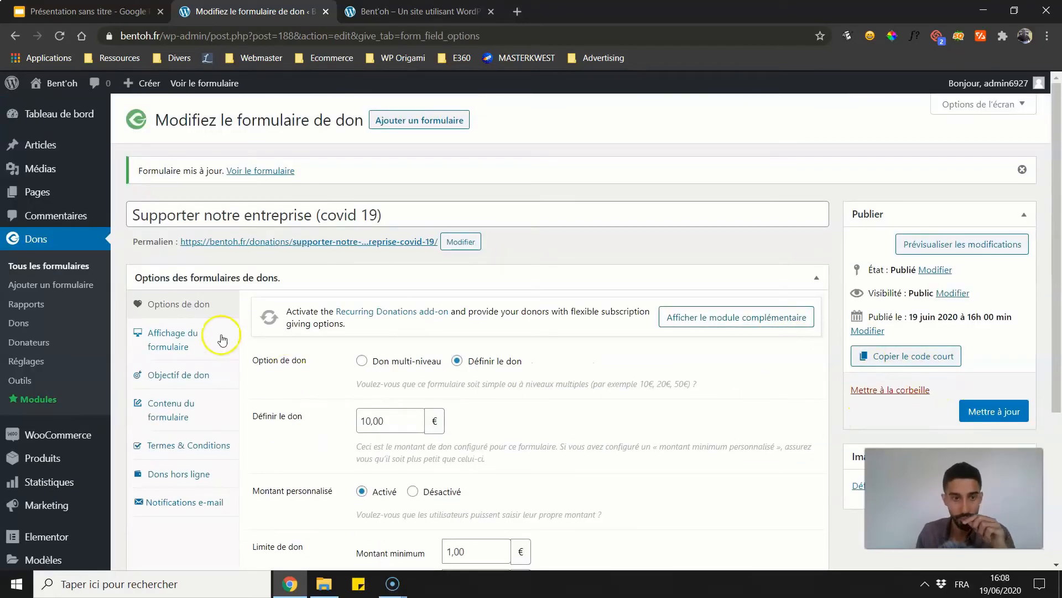
click(221, 339)
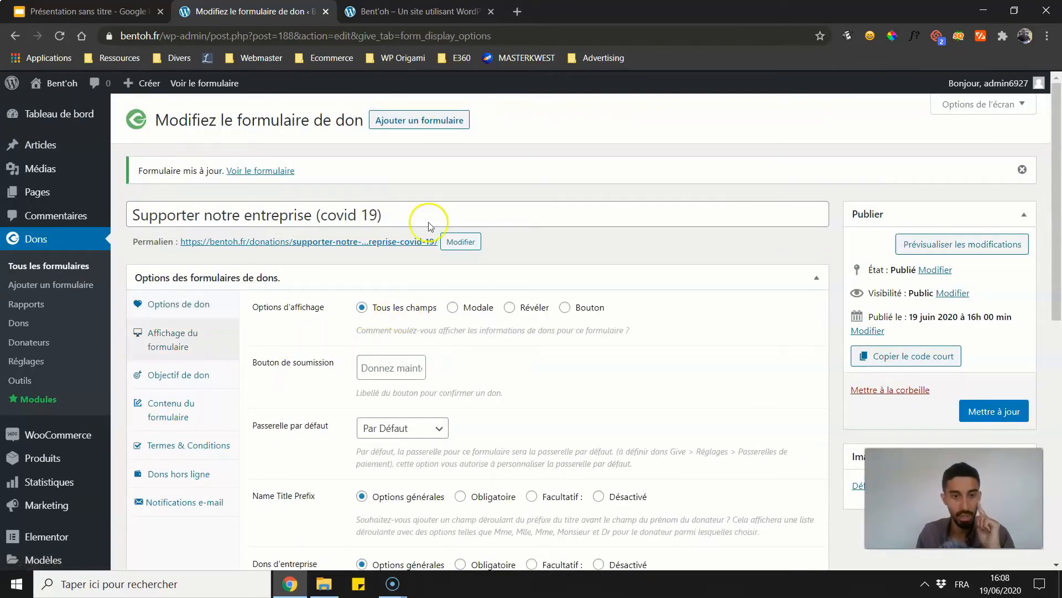
- Examine the donation form's fields and layout on the site's home page, down to the Donnez maintenant button
key(ctrl+Tab)
scroll(406, 221, down, 4)
scroll(367, 426, up, 5)
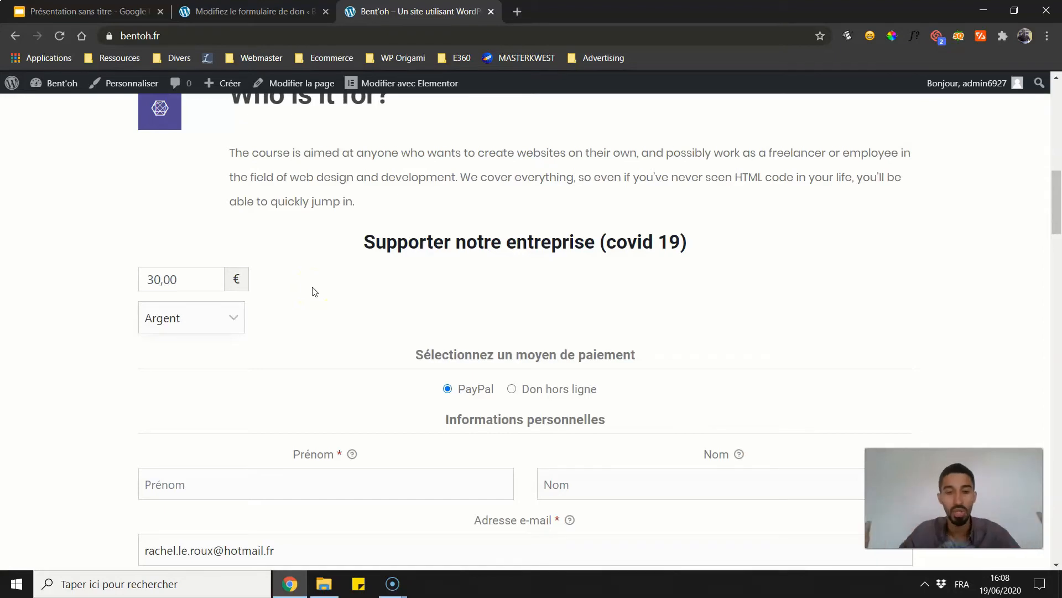
scroll(314, 286, down, 2)
scroll(304, 283, up, 4)
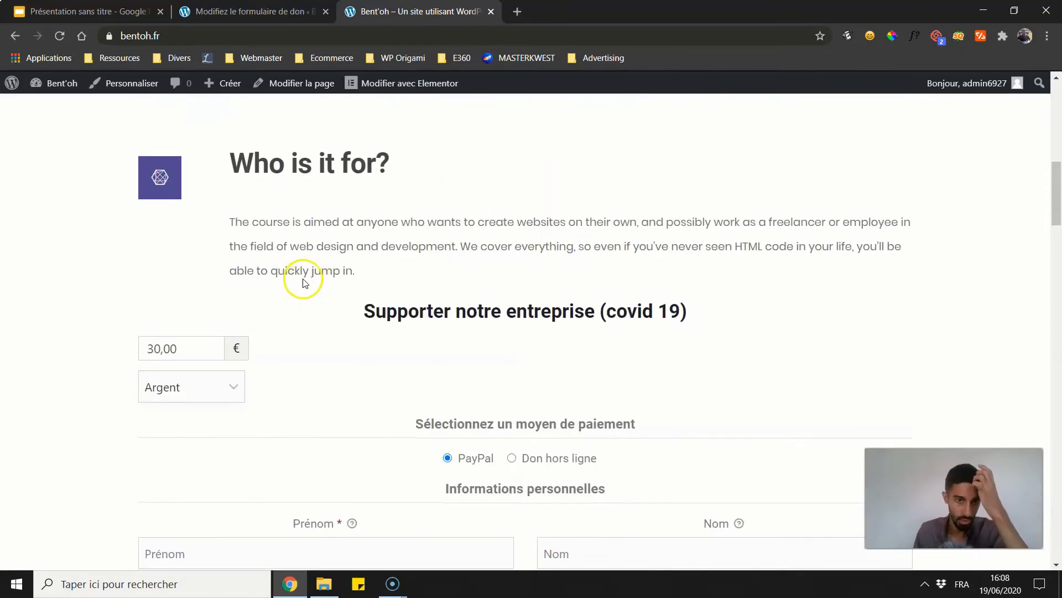
scroll(303, 283, up, 3)
scroll(288, 287, down, 5)
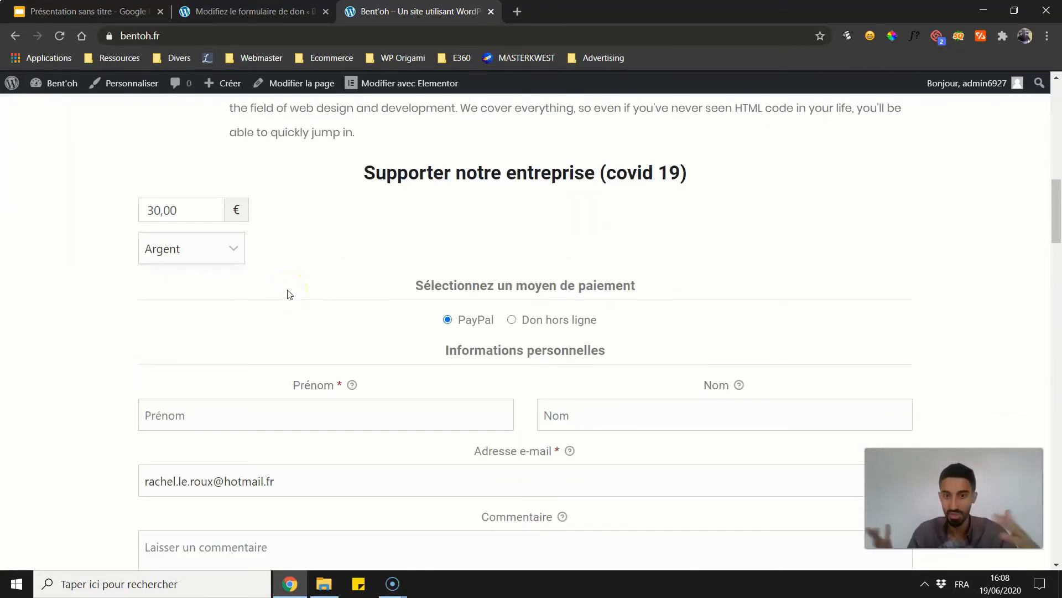
scroll(299, 260, down, 3)
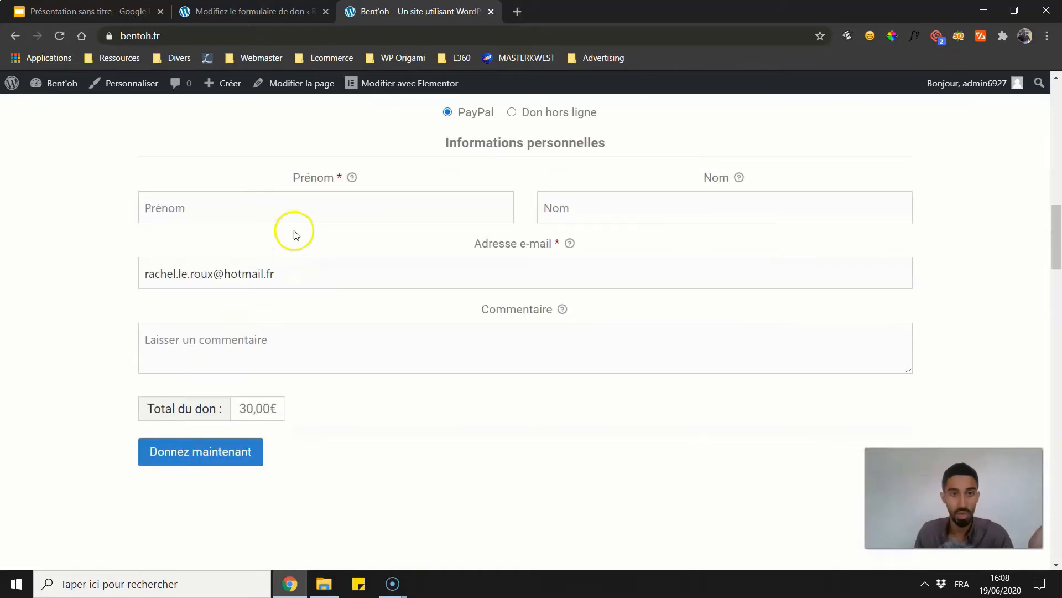
scroll(292, 230, up, 5)
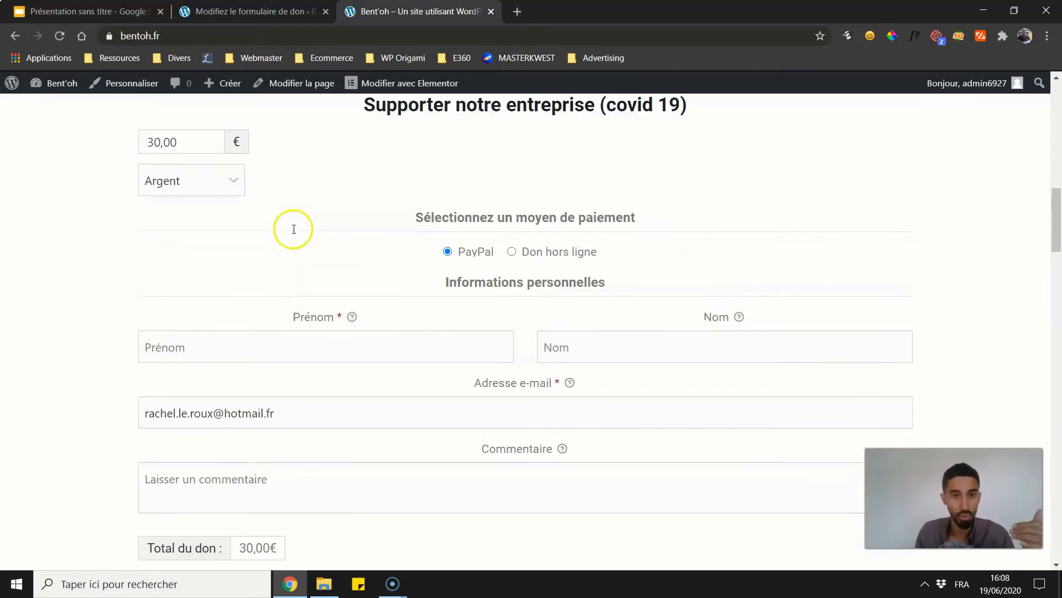
- Open the home page for editing in Elementor and look over the donation form's Options d'affichage choices meanwhile
click(416, 86)
click(269, 11)
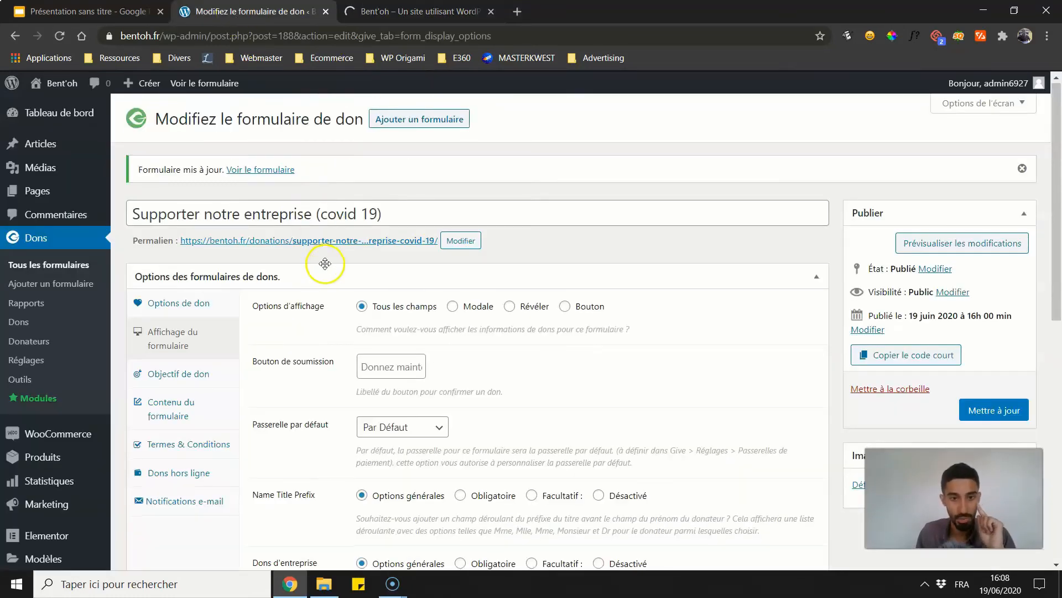
scroll(326, 260, down, 2)
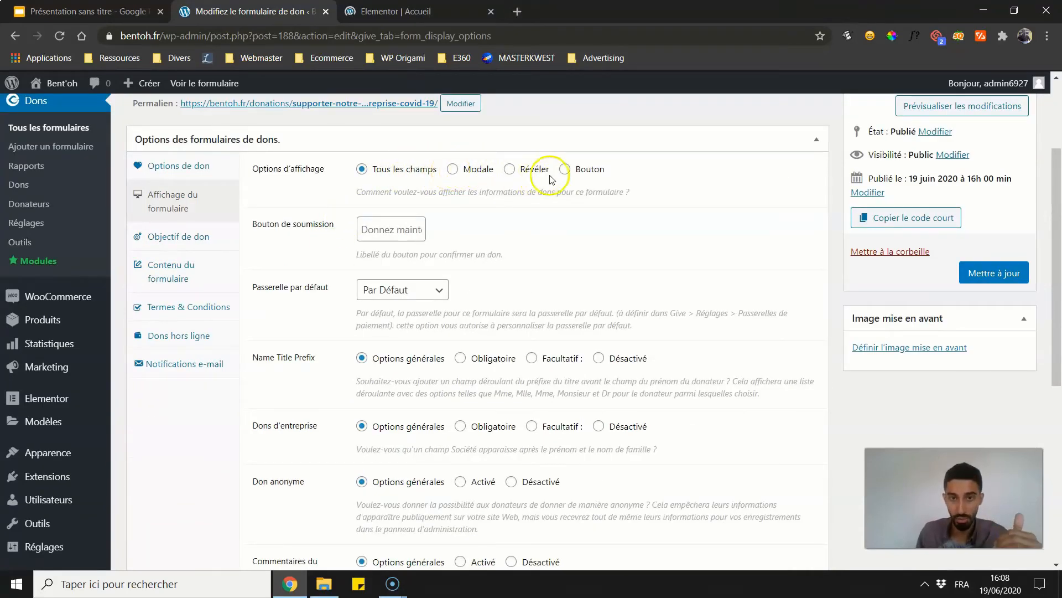
click(425, 9)
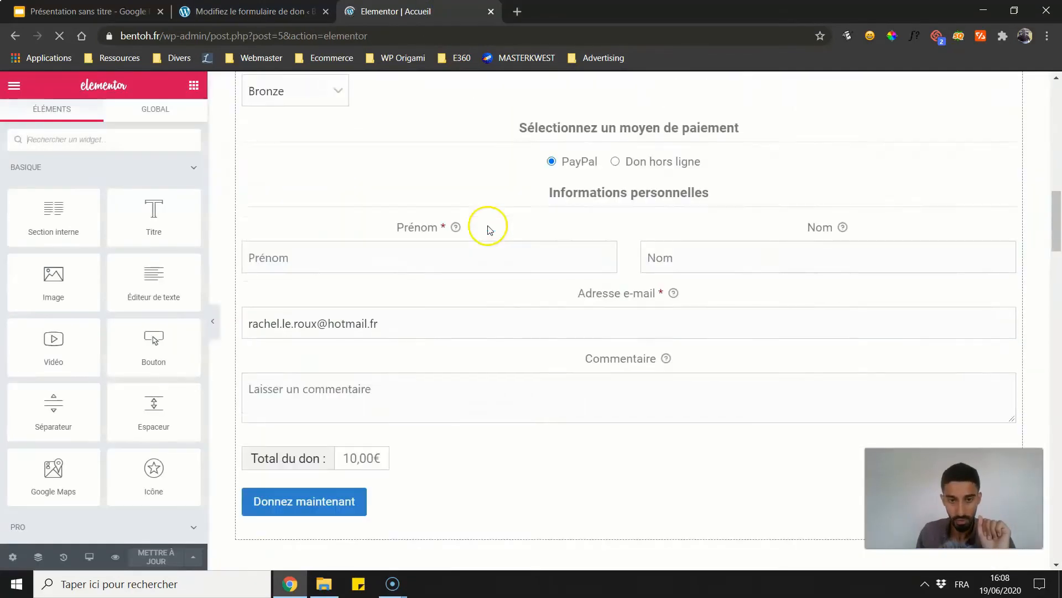
- Narrow the content width of the section containing the donation form to 686 and update the page
scroll(581, 194, up, 6)
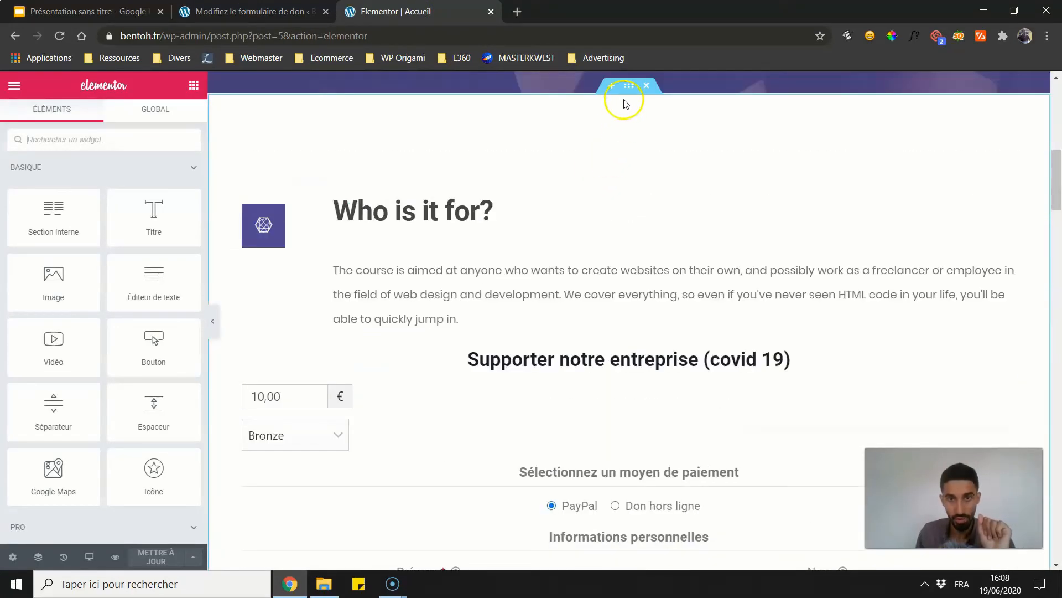
click(629, 86)
scroll(434, 209, down, 3)
drag(85, 271, 36, 275)
scroll(299, 221, down, 2)
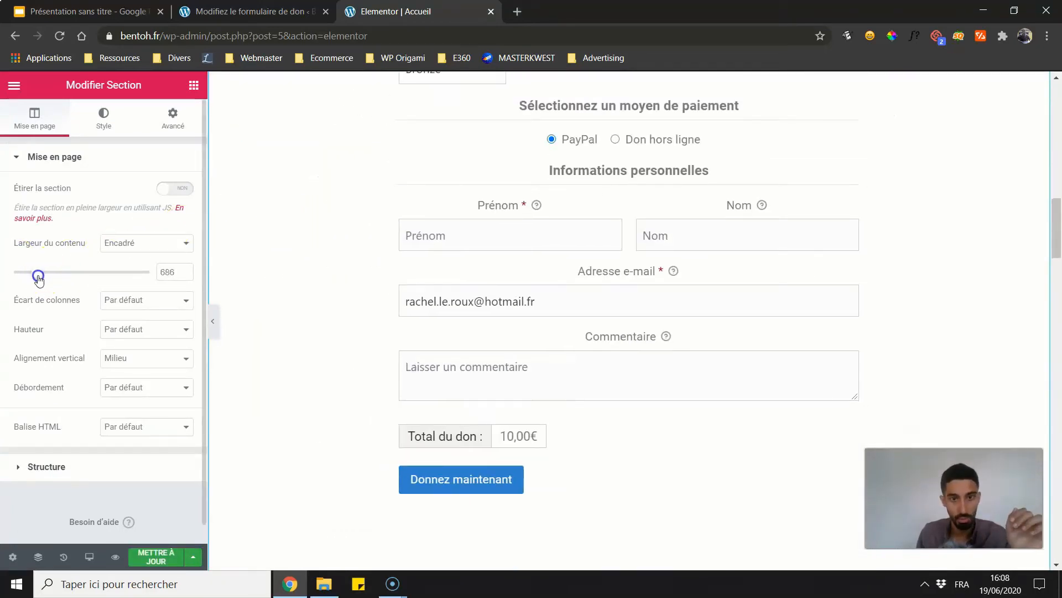
click(132, 564)
scroll(418, 199, up, 4)
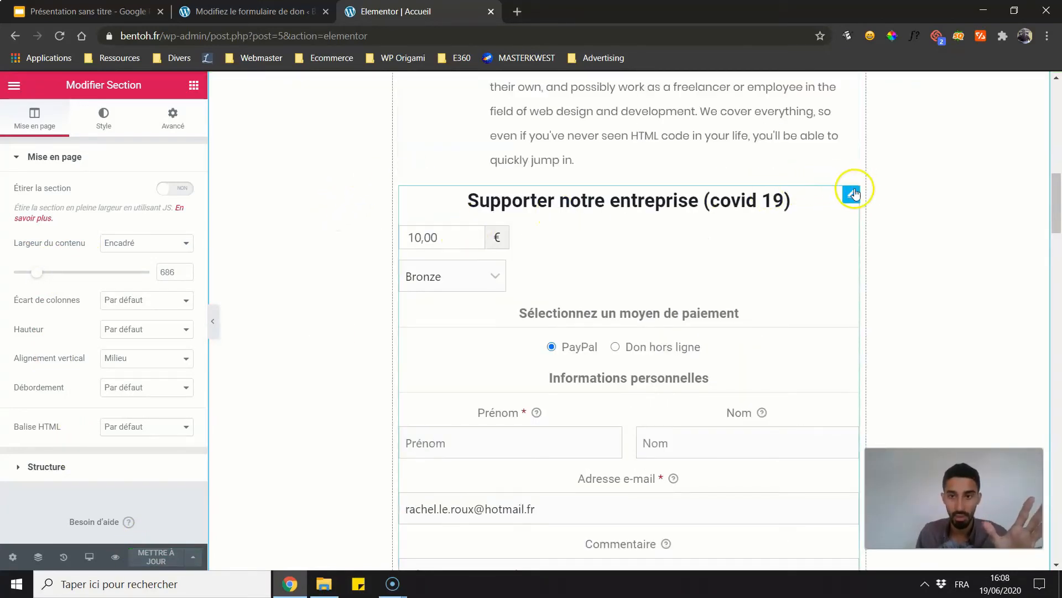
- Give the section containing the donation form a light grey classic background colour
scroll(622, 157, up, 5)
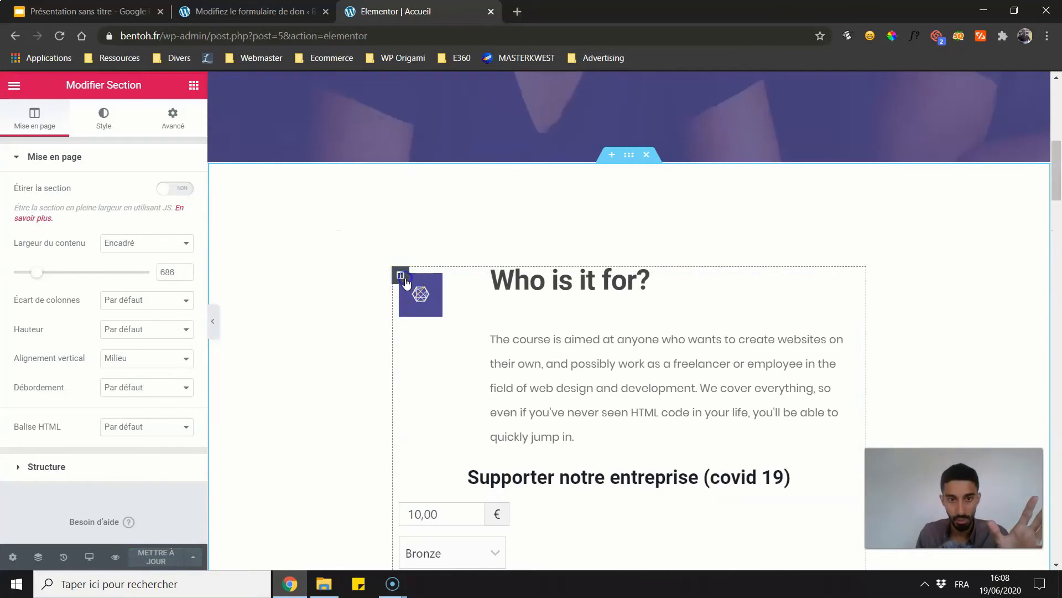
click(404, 280)
click(173, 117)
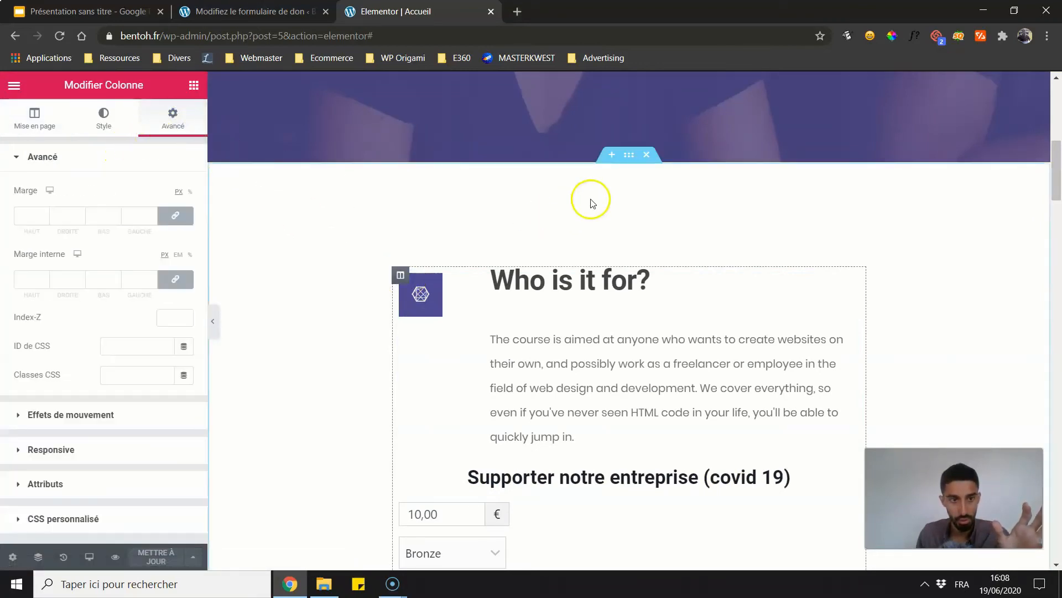
click(629, 154)
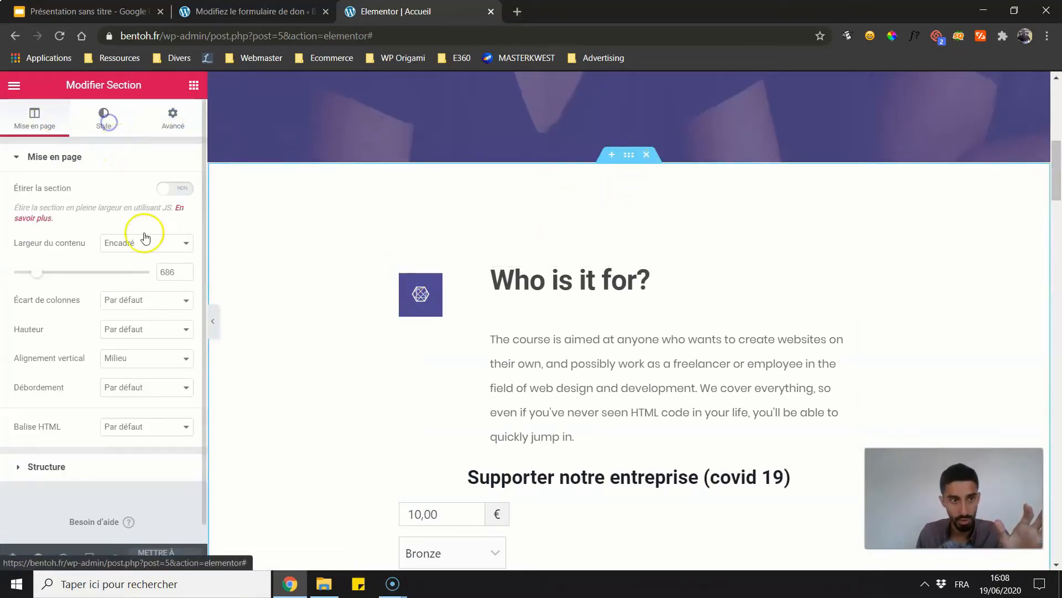
click(165, 249)
drag(109, 311, 79, 314)
click(92, 238)
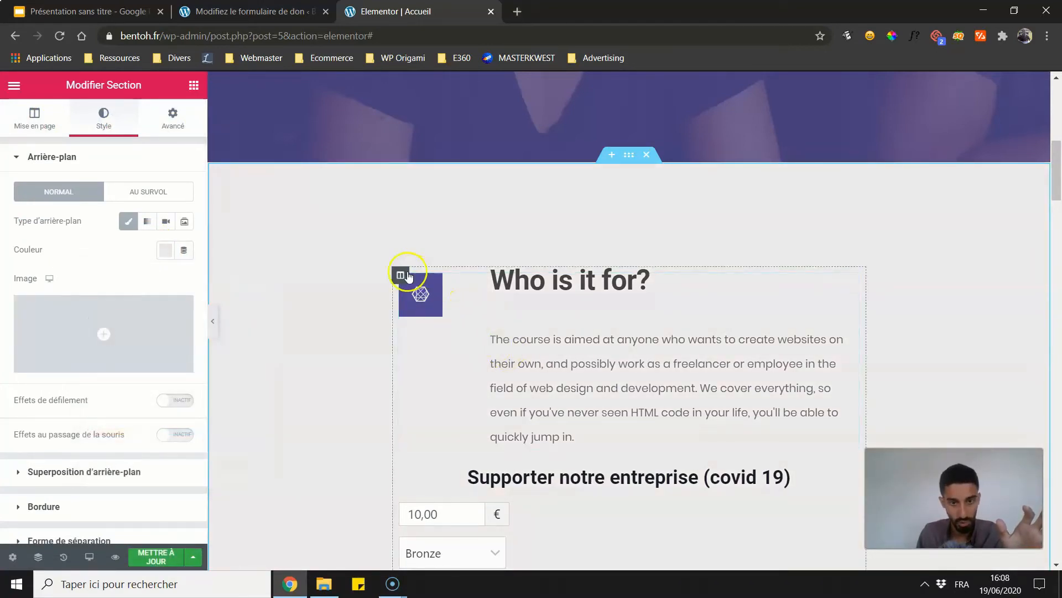
- Give the column containing the donation form a classic white background
click(402, 275)
click(104, 119)
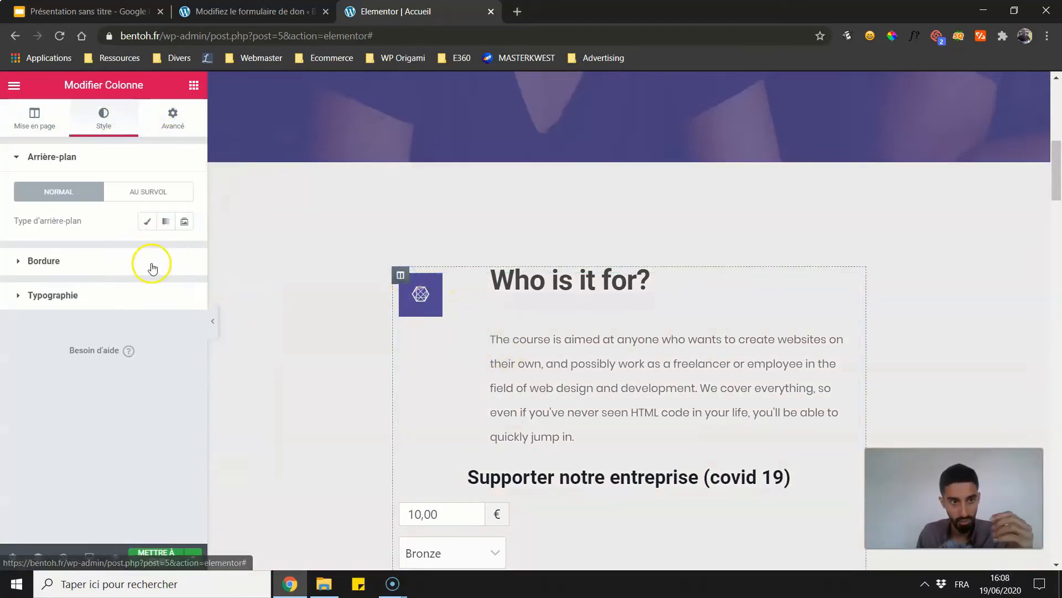
click(146, 222)
click(165, 250)
drag(135, 333, 36, 287)
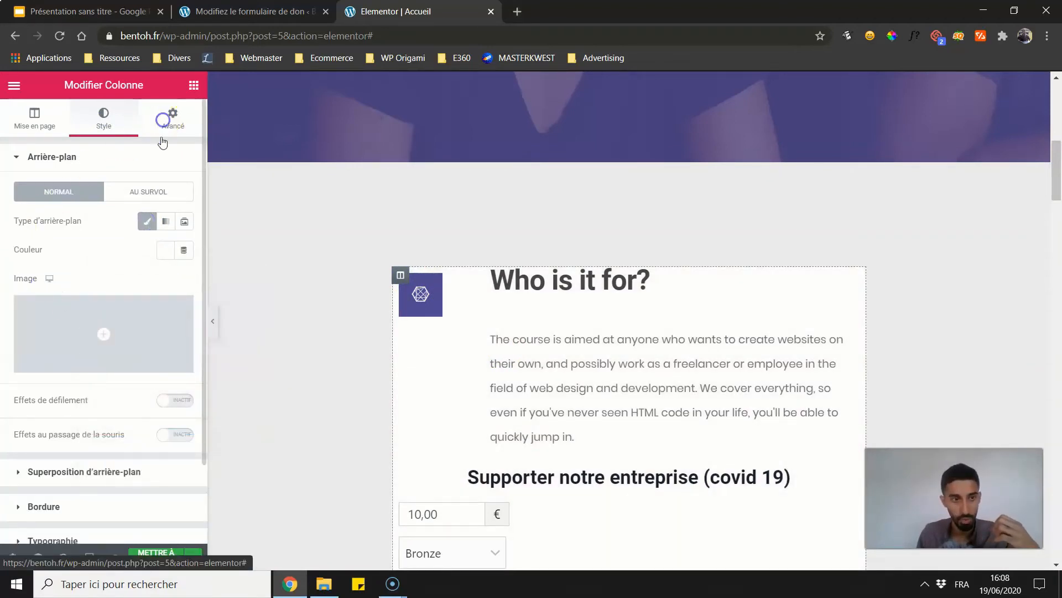
- Set the column's inner margin (Marge interne) to 30 px on all four sides and update the page
click(173, 119)
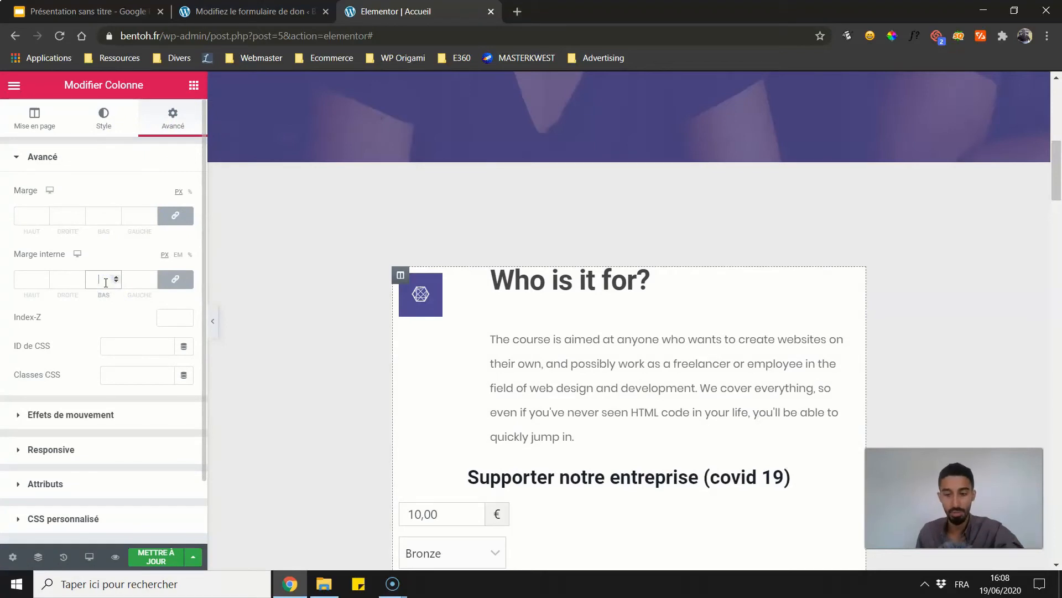
text(25)
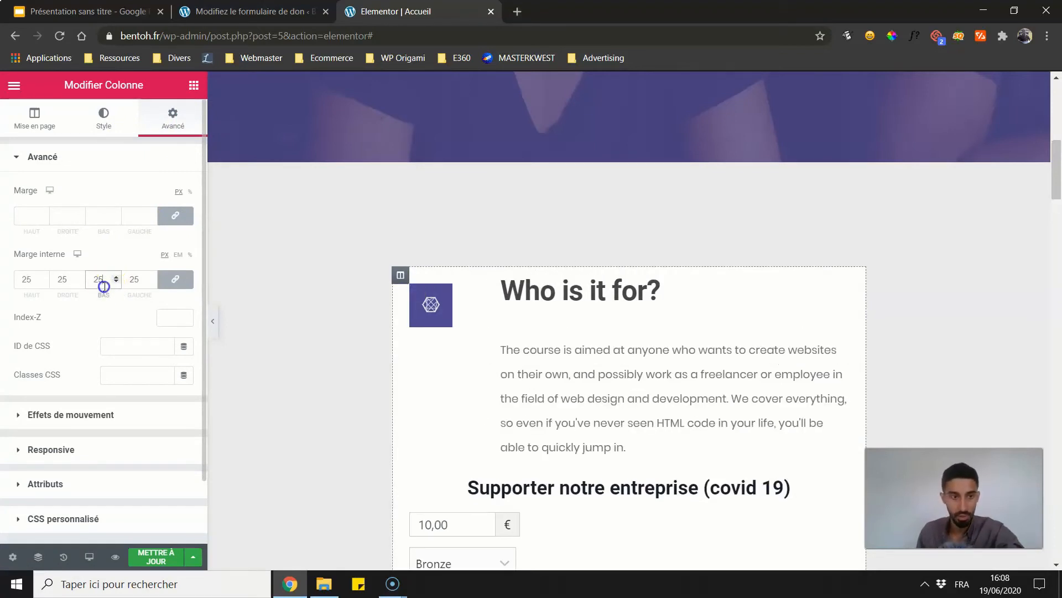
text(50)
scroll(310, 302, down, 1)
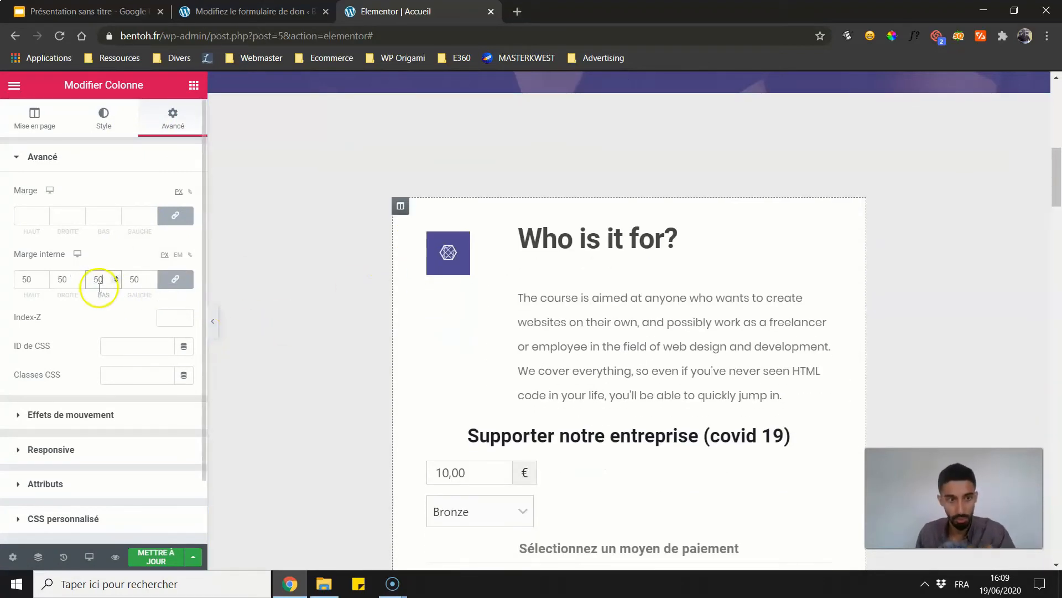
text(3)
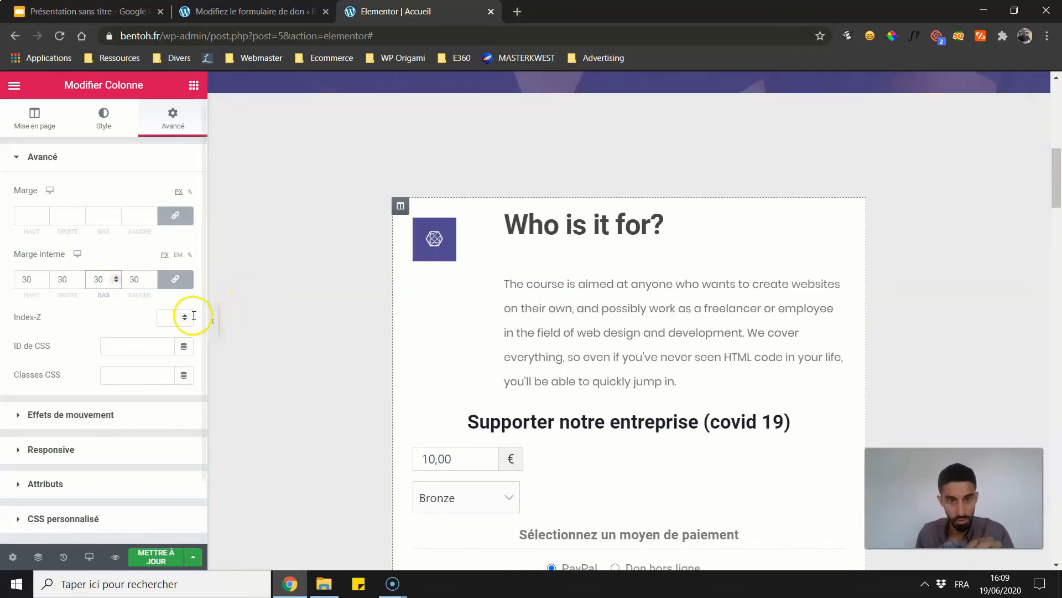
click(153, 553)
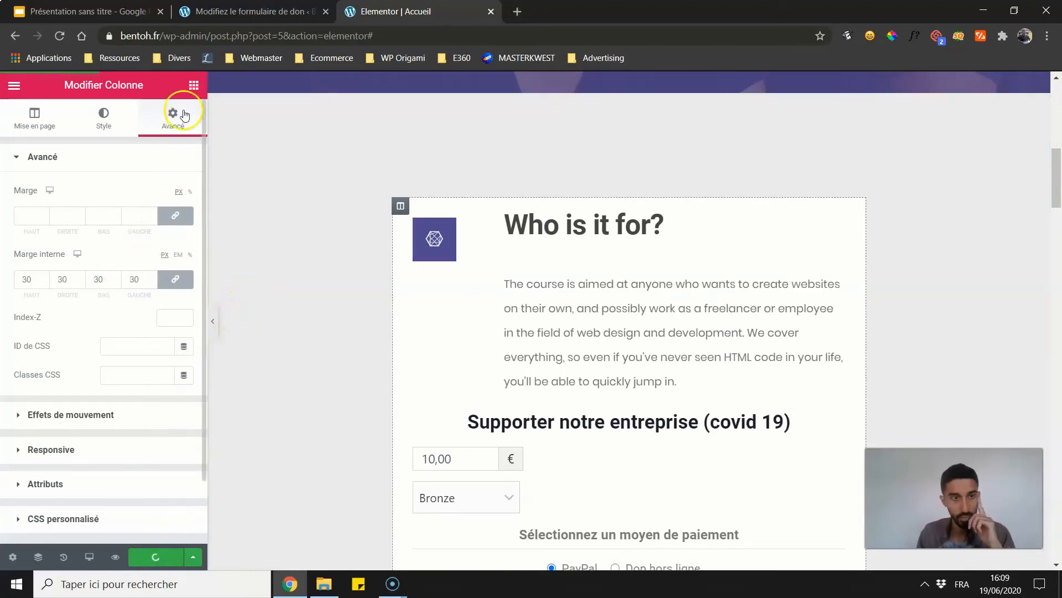
- Load bentoh.fr and examine the restyled donation form section on the live page
drag(168, 37, 416, 28)
key(BackSpace)
key(BackSpace)
key(Return)
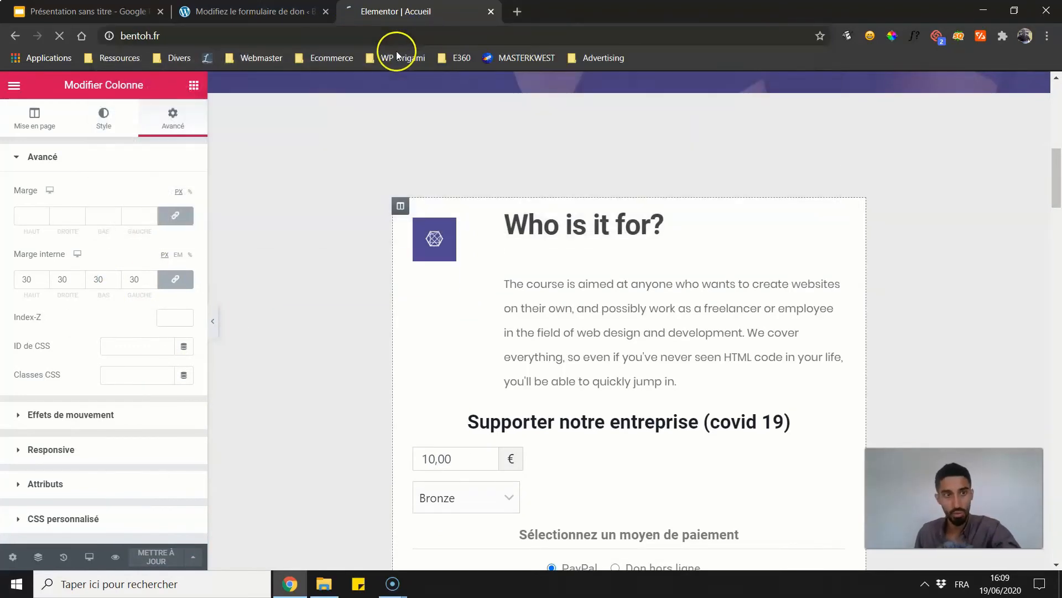
scroll(370, 285, down, 20)
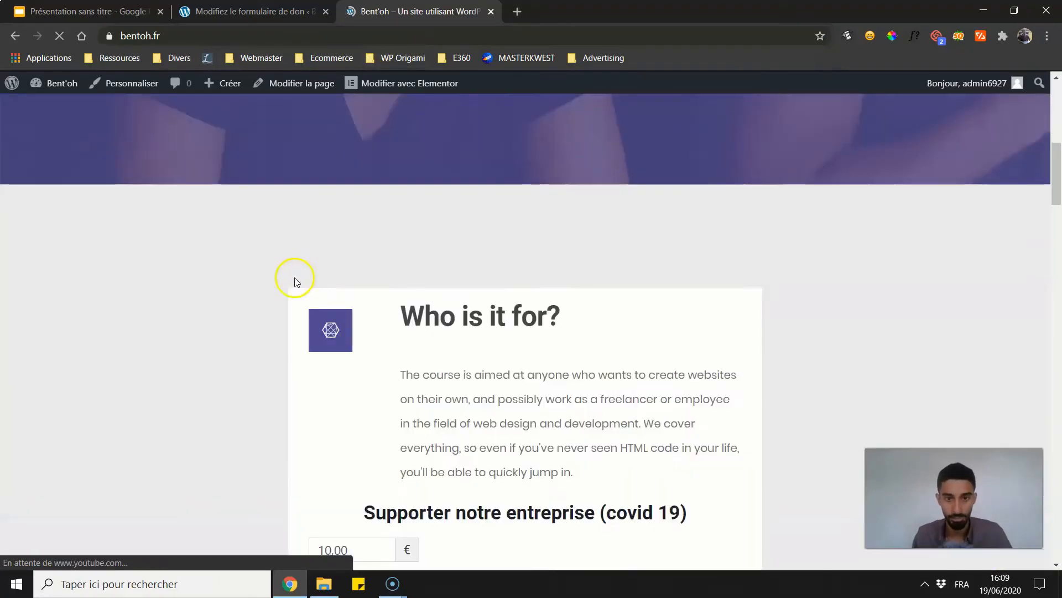
scroll(254, 244, up, 12)
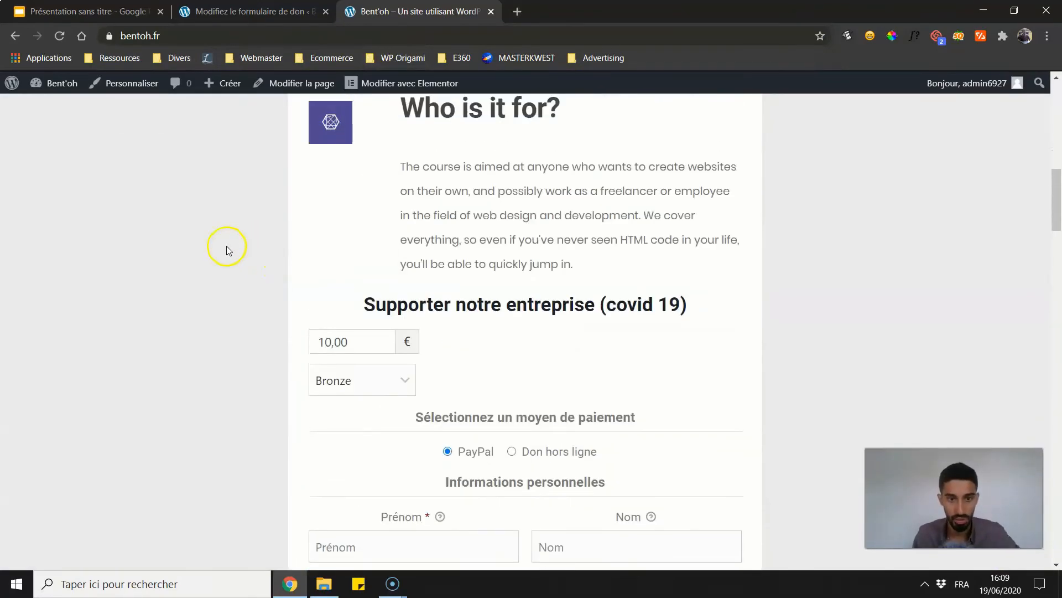
scroll(178, 280, down, 7)
scroll(182, 274, up, 6)
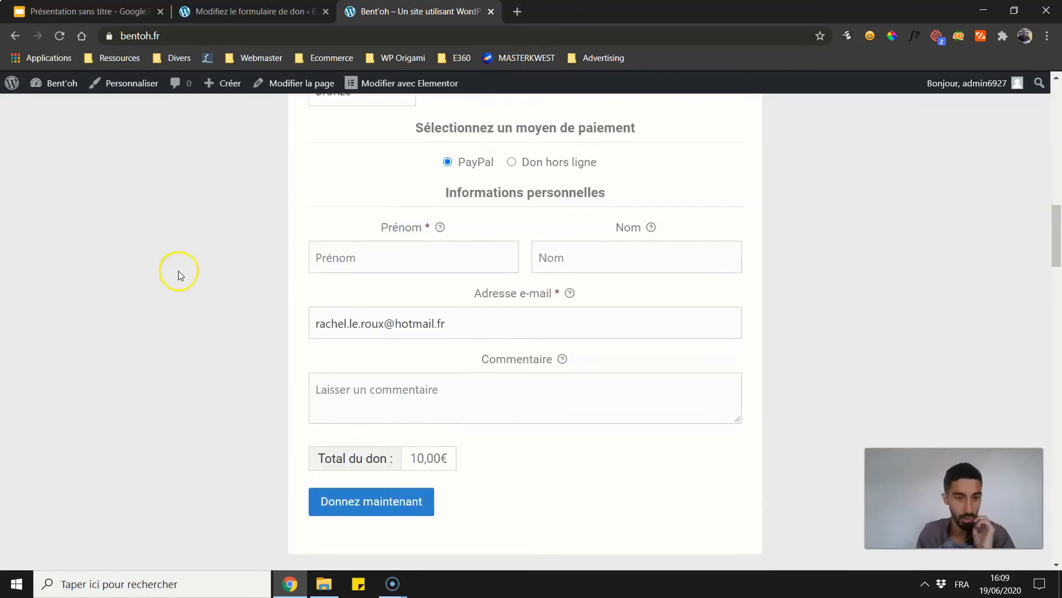
scroll(154, 181, down, 1)
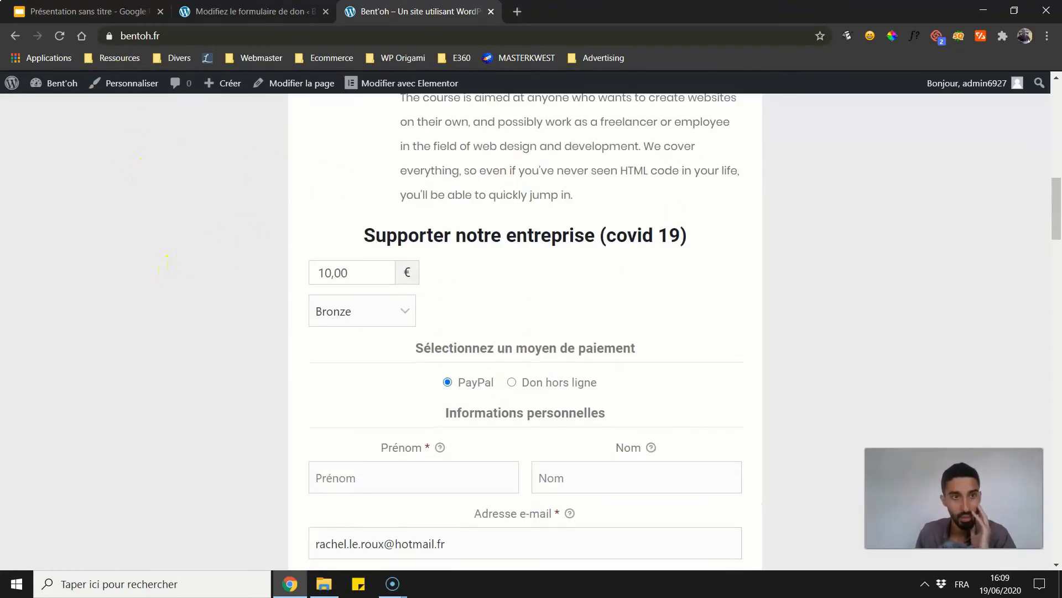
- Set the donation form's Options d'affichage to Modale and update the form
click(260, 12)
click(453, 169)
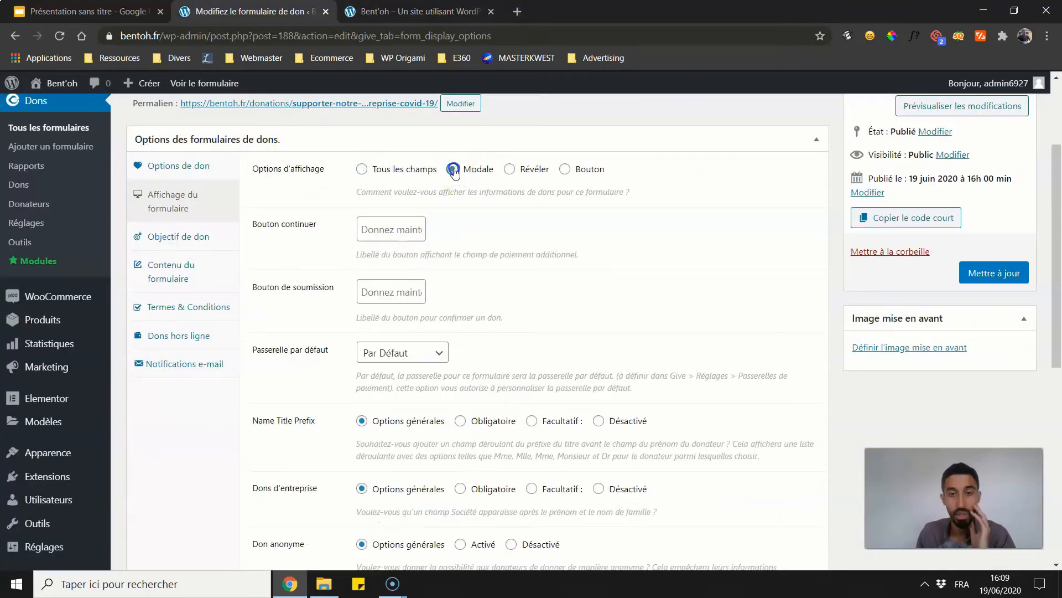
click(981, 273)
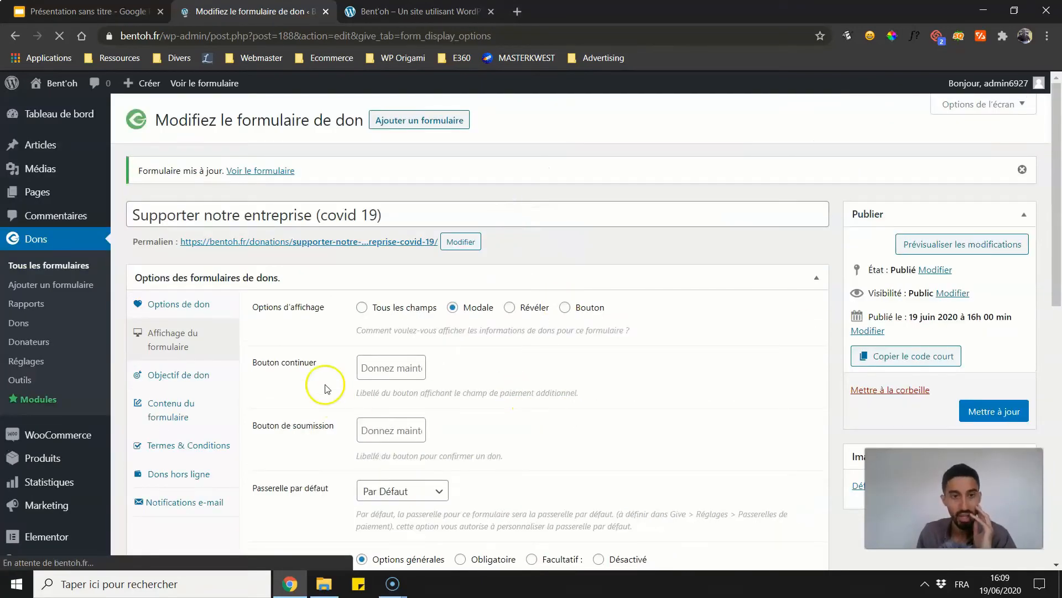
scroll(345, 315, down, 5)
- Reload the site's page, open the donation form's modal window, try the Don hors ligne payment method, and close the window
click(408, 12)
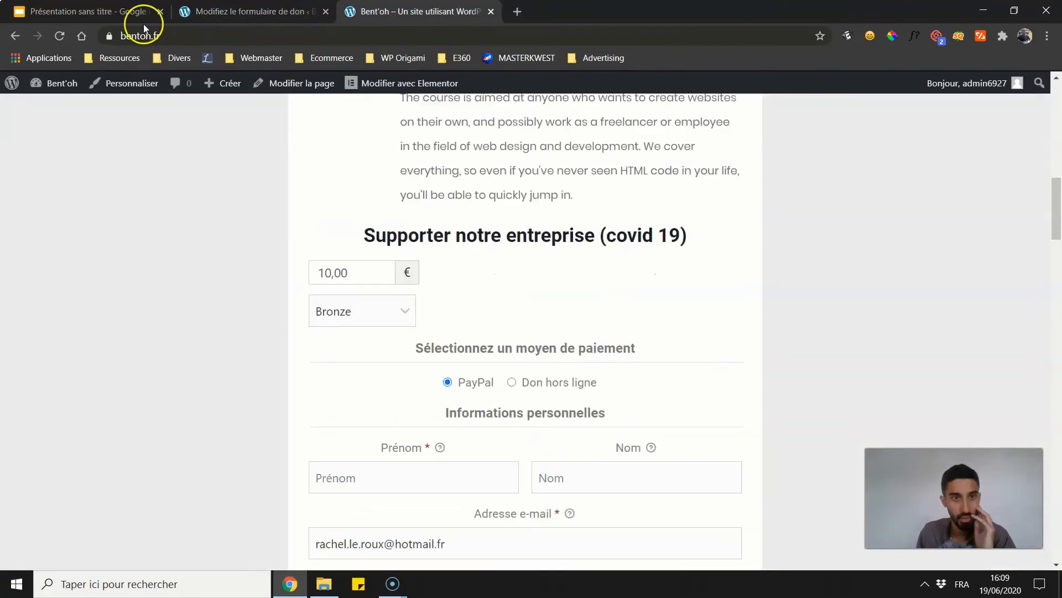
click(61, 37)
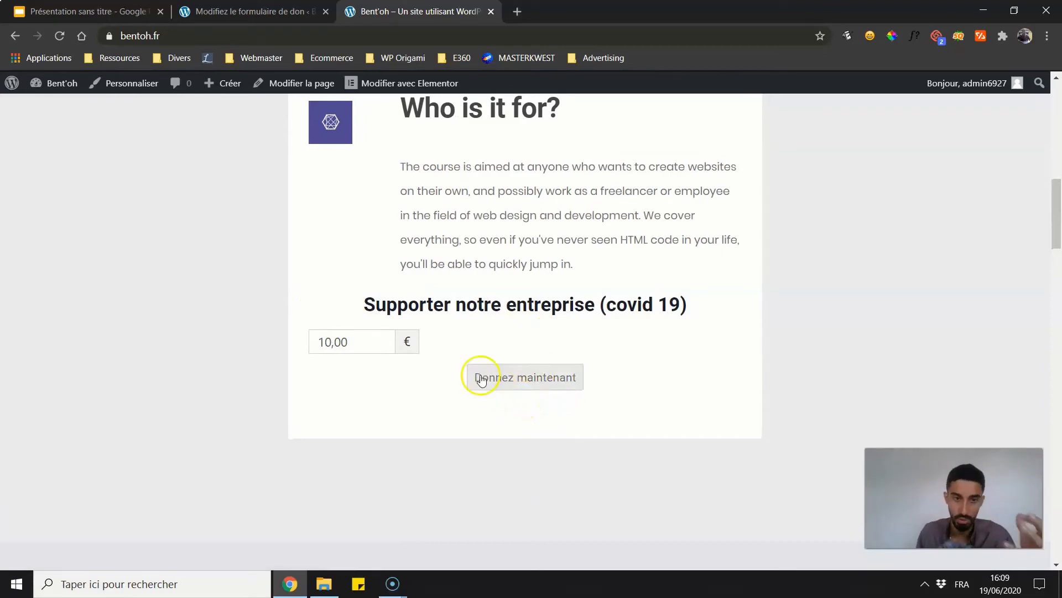
click(511, 376)
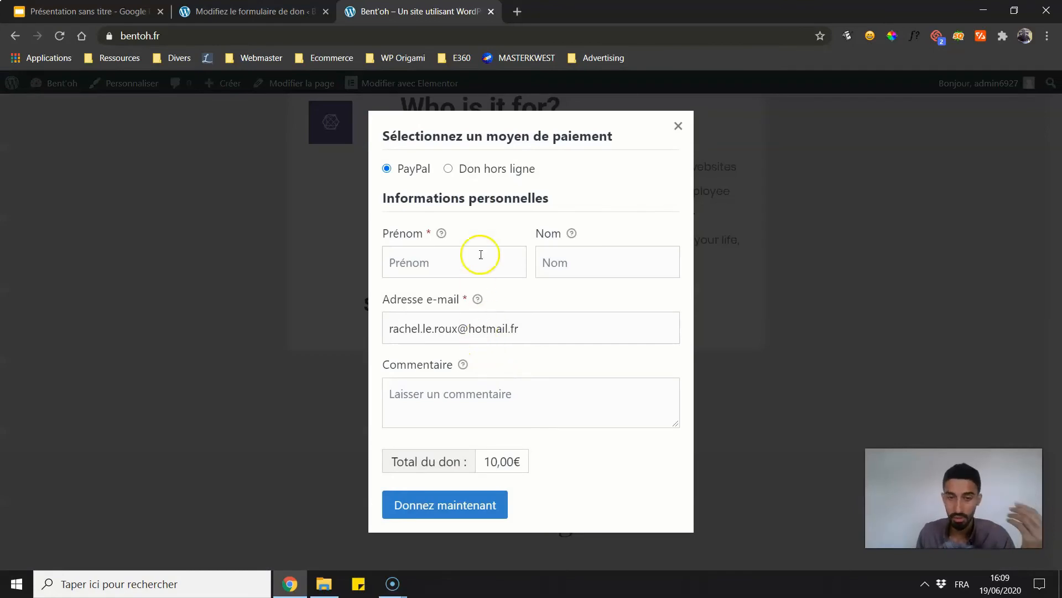
click(483, 167)
scroll(408, 246, down, 3)
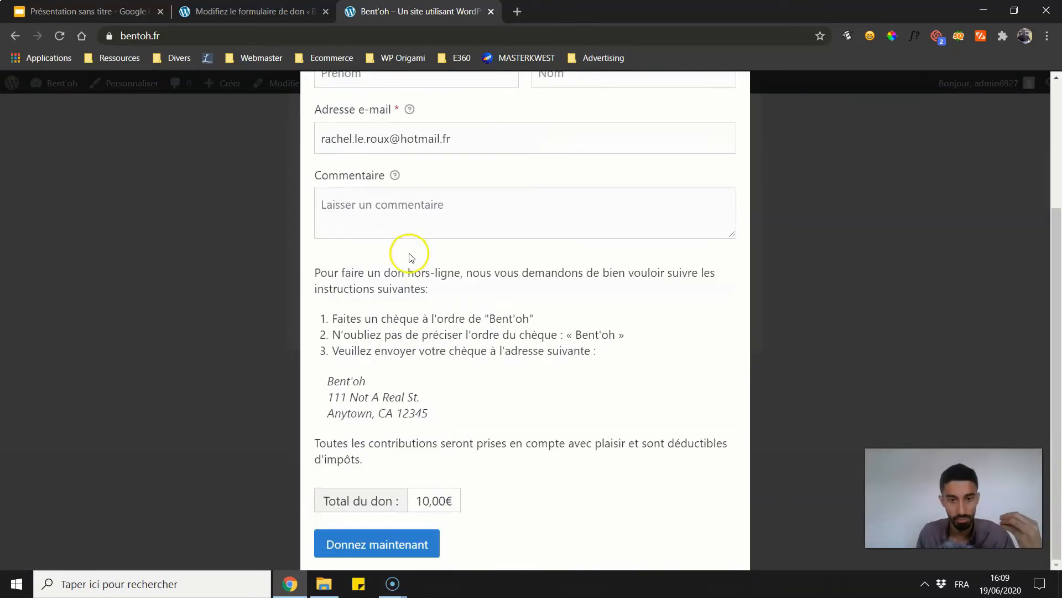
scroll(408, 257, up, 3)
scroll(407, 260, up, 1)
click(350, 160)
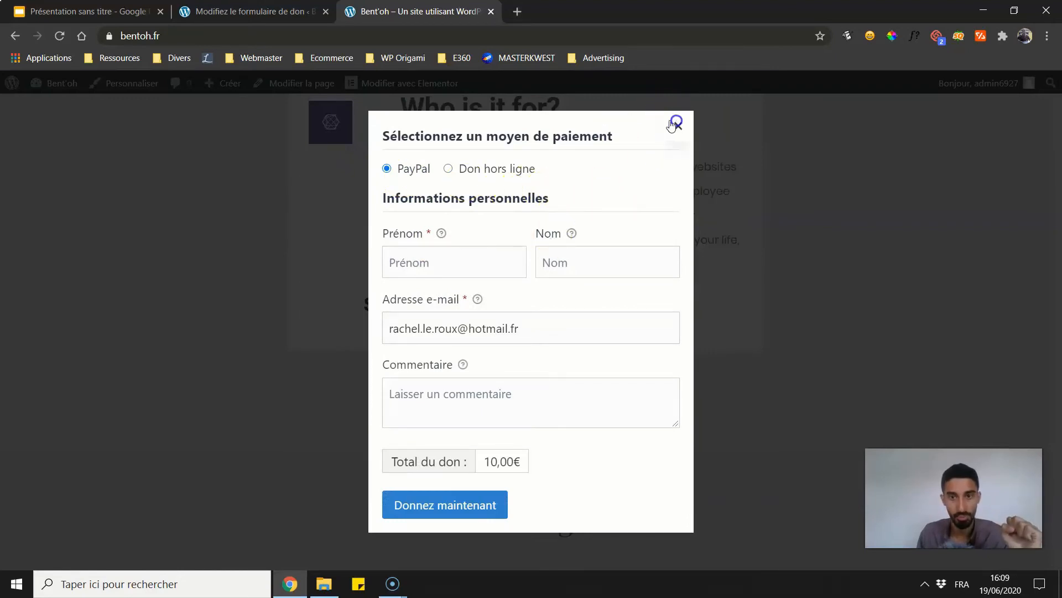
click(678, 125)
- Set the donation form's Bouton continuer label to "Je participe" and update the form
click(246, 11)
scroll(391, 185, up, 5)
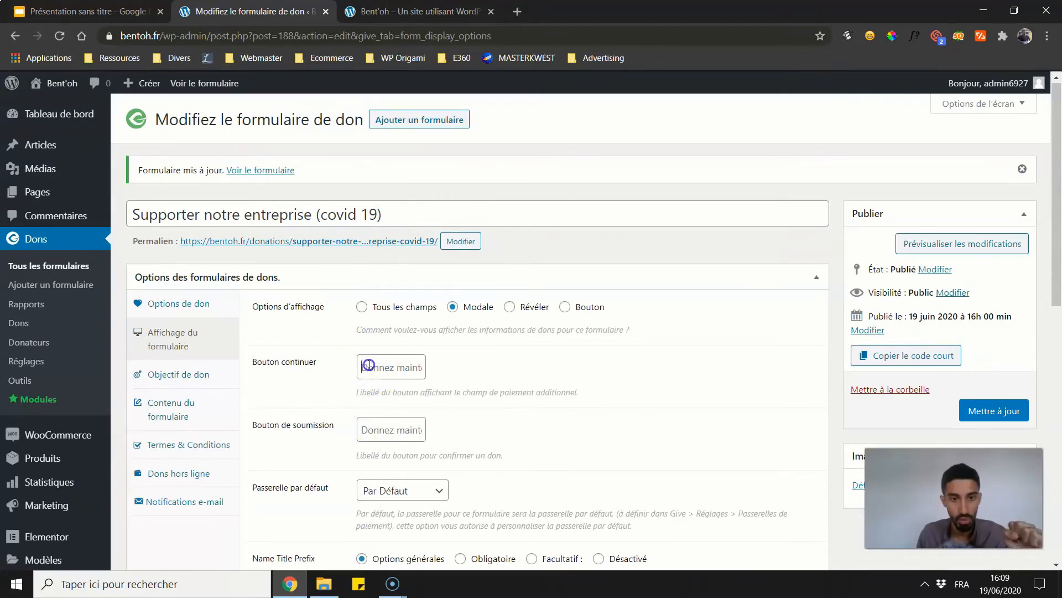
click(437, 11)
click(315, 10)
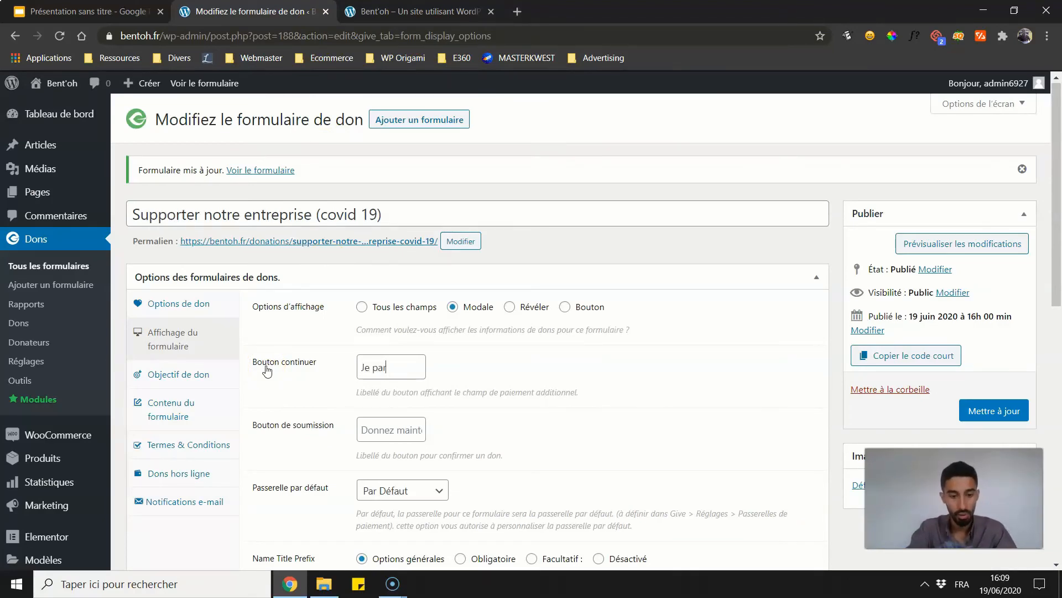
click(991, 411)
- Reload the site's page and check the form's continue button and modal window against the display settings
click(409, 11)
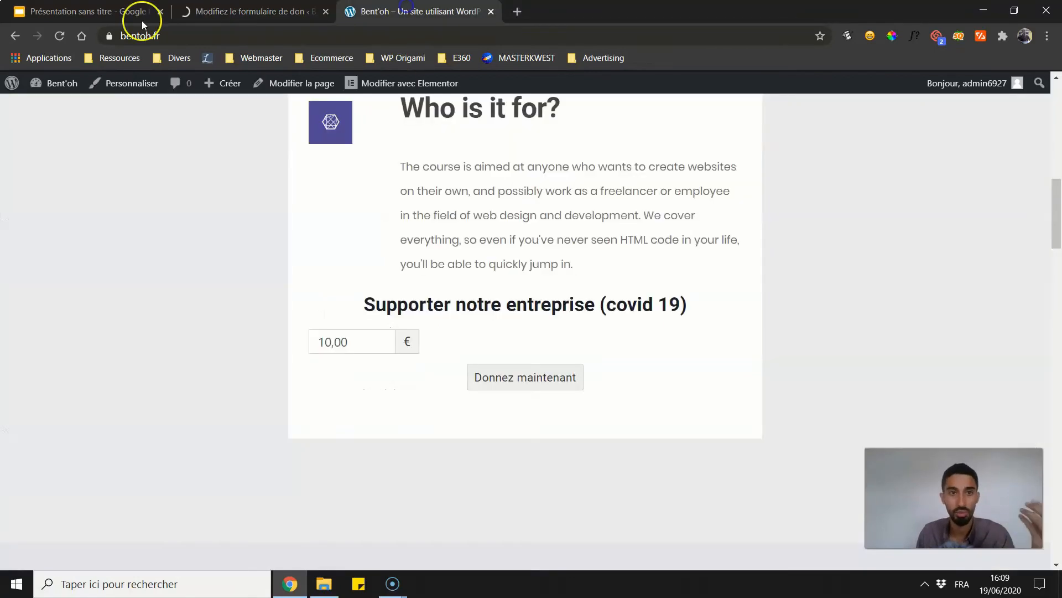
click(58, 35)
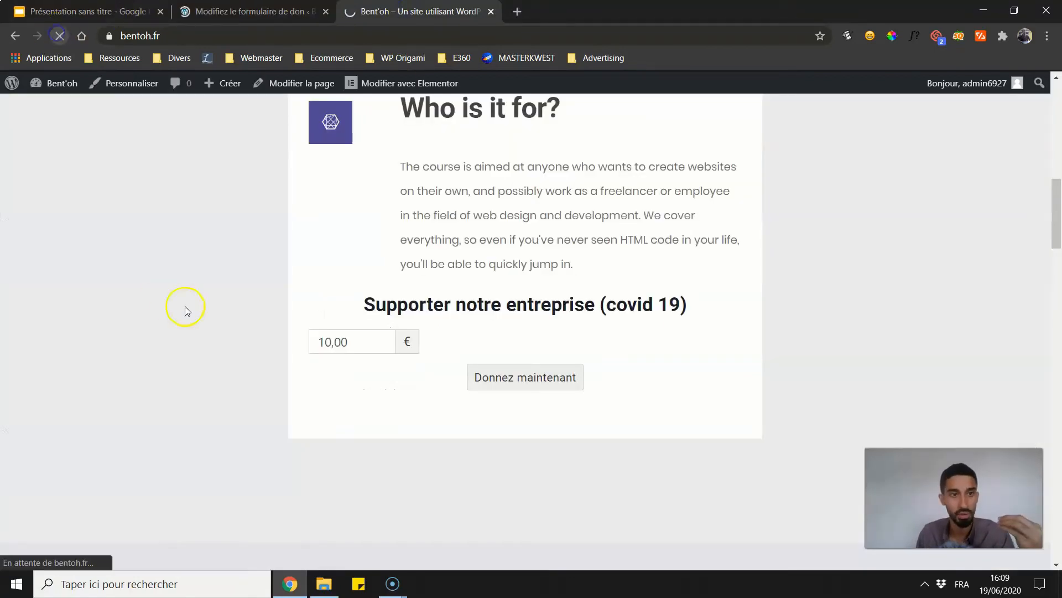
click(523, 381)
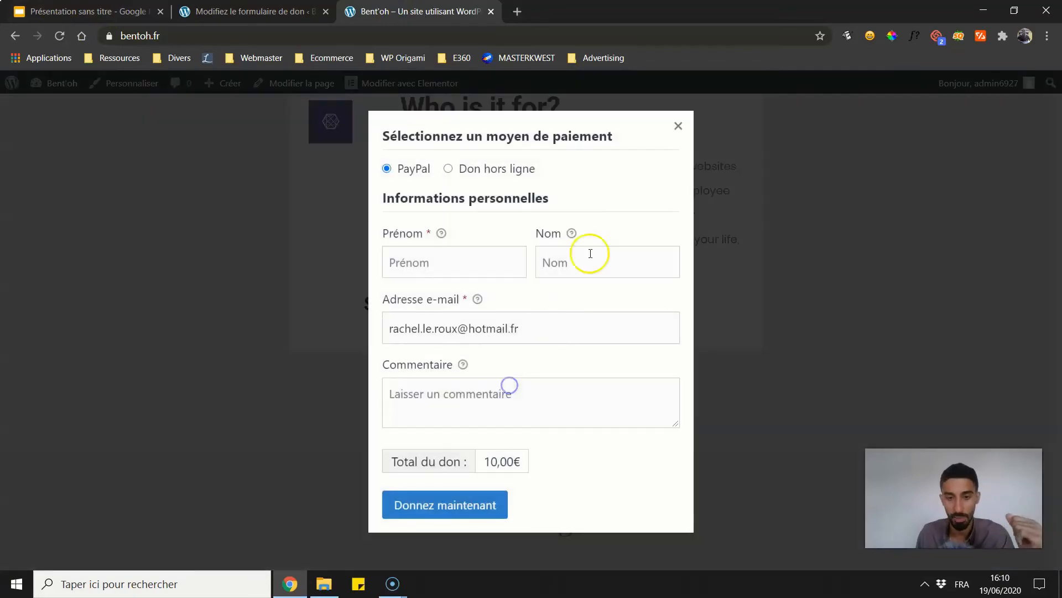
click(677, 121)
click(287, 11)
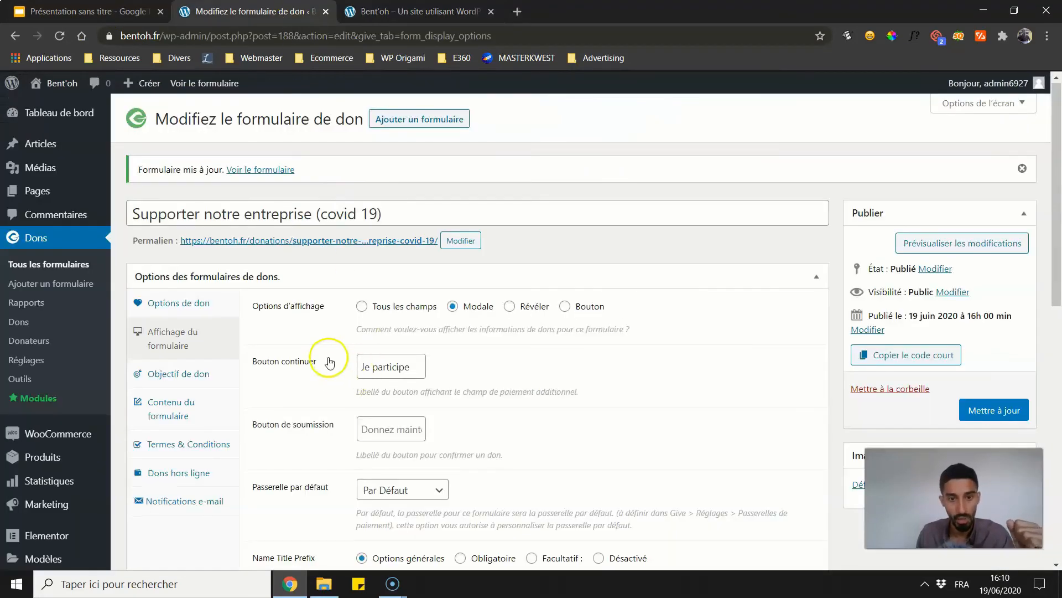
scroll(350, 370, down, 1)
click(421, 11)
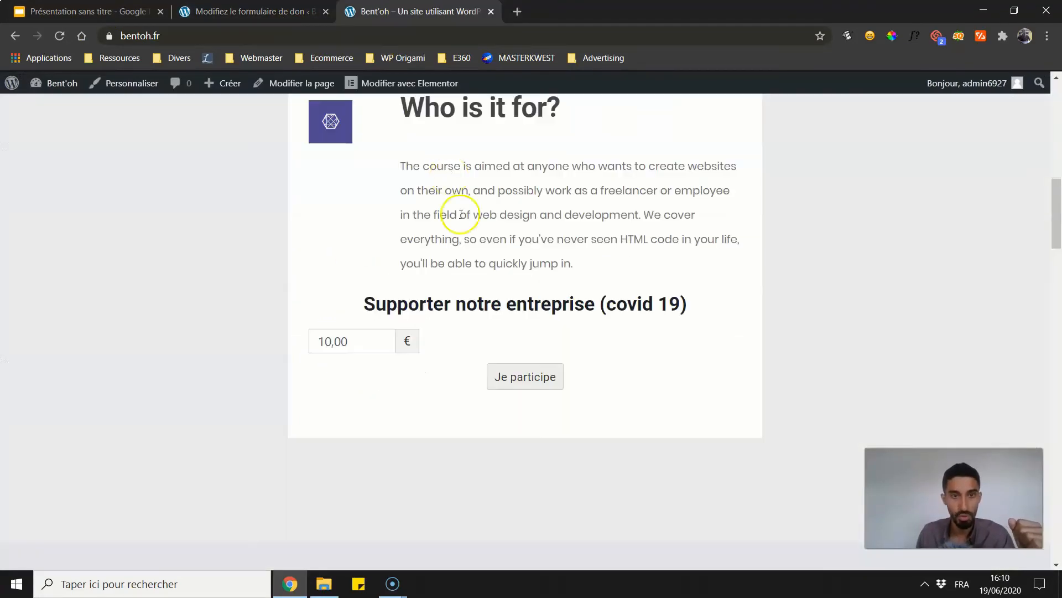
click(523, 382)
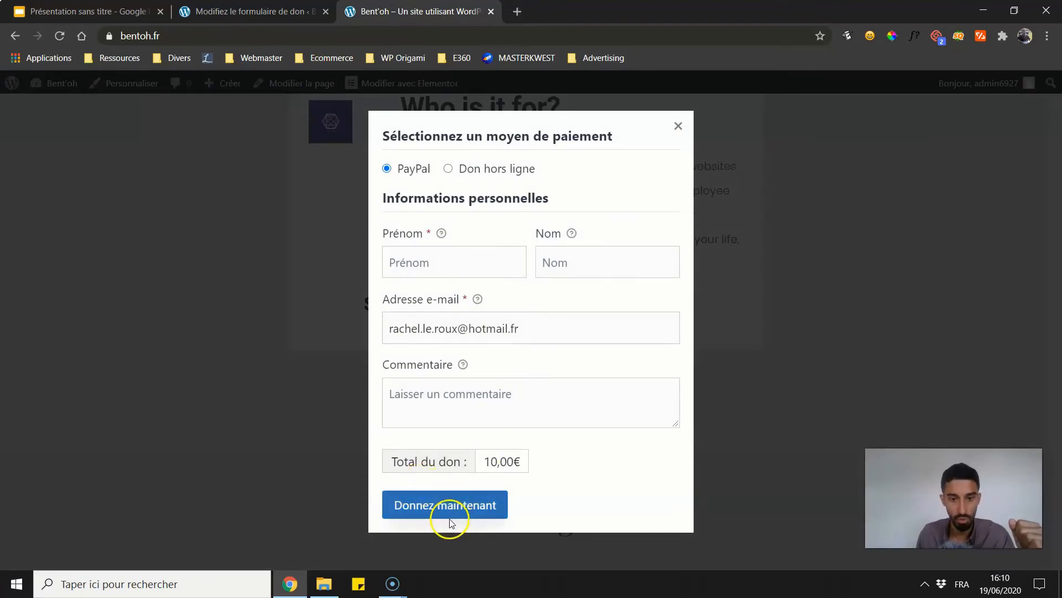
click(678, 125)
- Examine the Passerelle par défaut choices and the remaining Affichage du formulaire settings, down to Libellés flottants
click(287, 11)
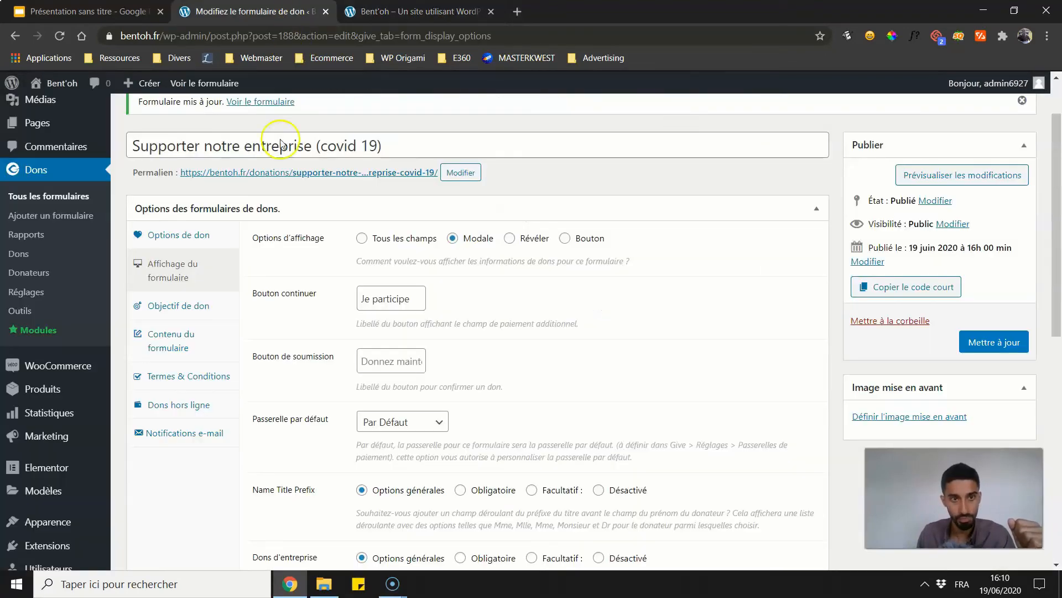
scroll(294, 297, down, 3)
click(399, 284)
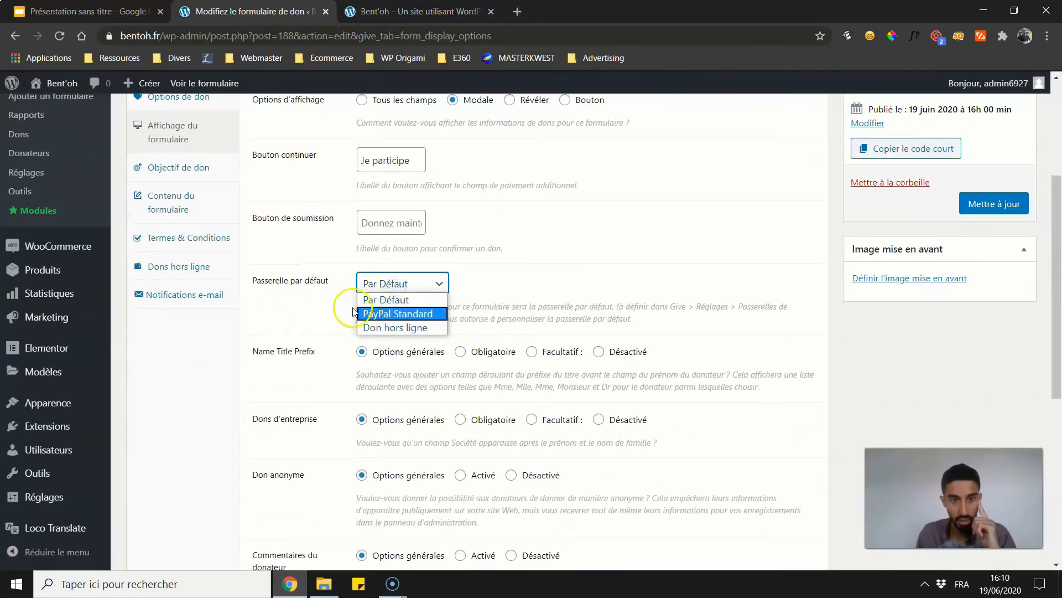
click(308, 309)
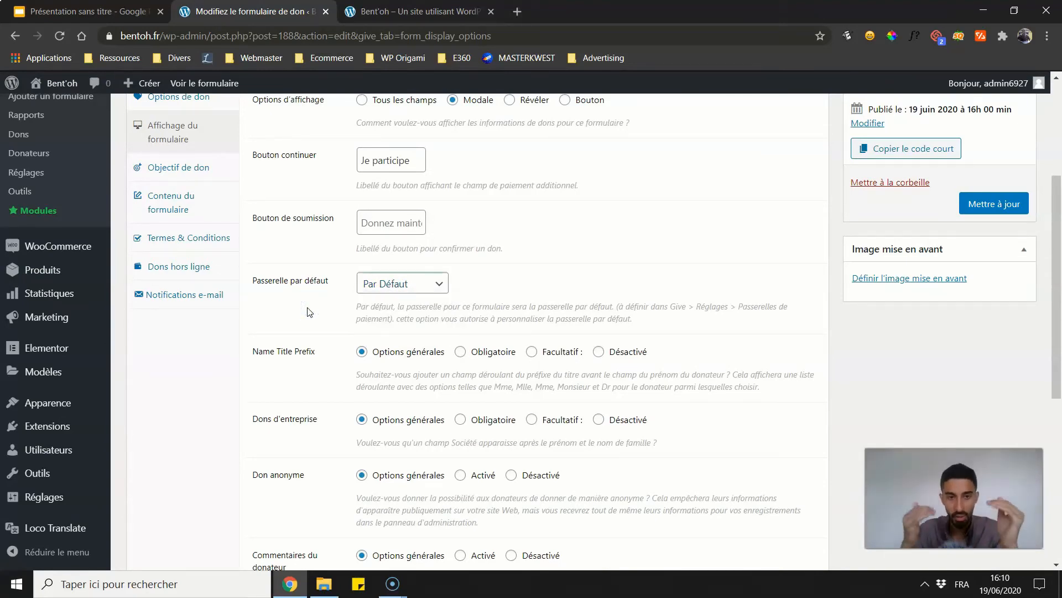
scroll(225, 238, up, 3)
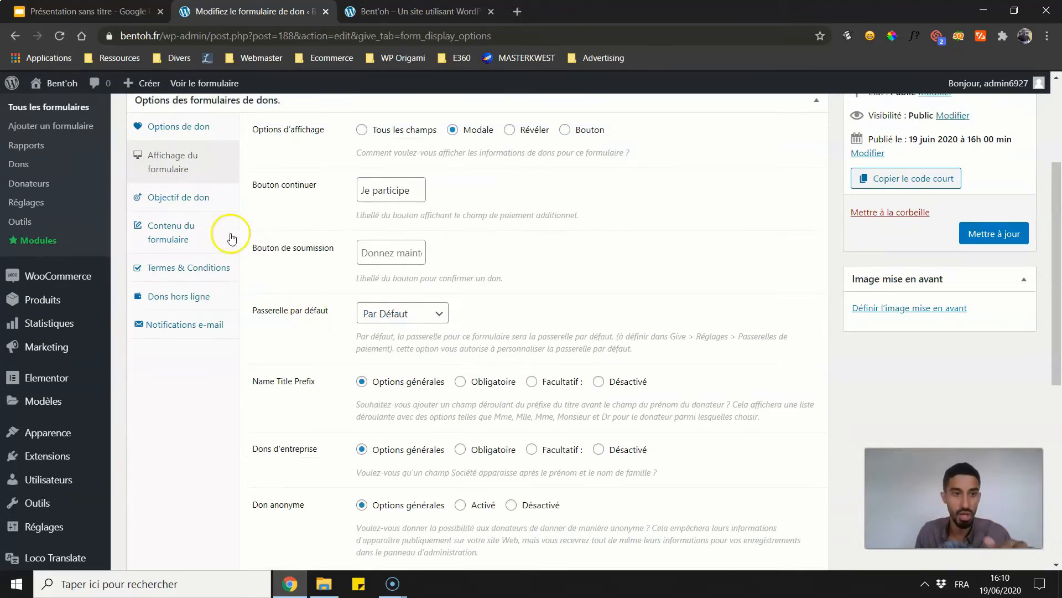
scroll(308, 332, down, 3)
click(285, 264)
scroll(310, 249, down, 4)
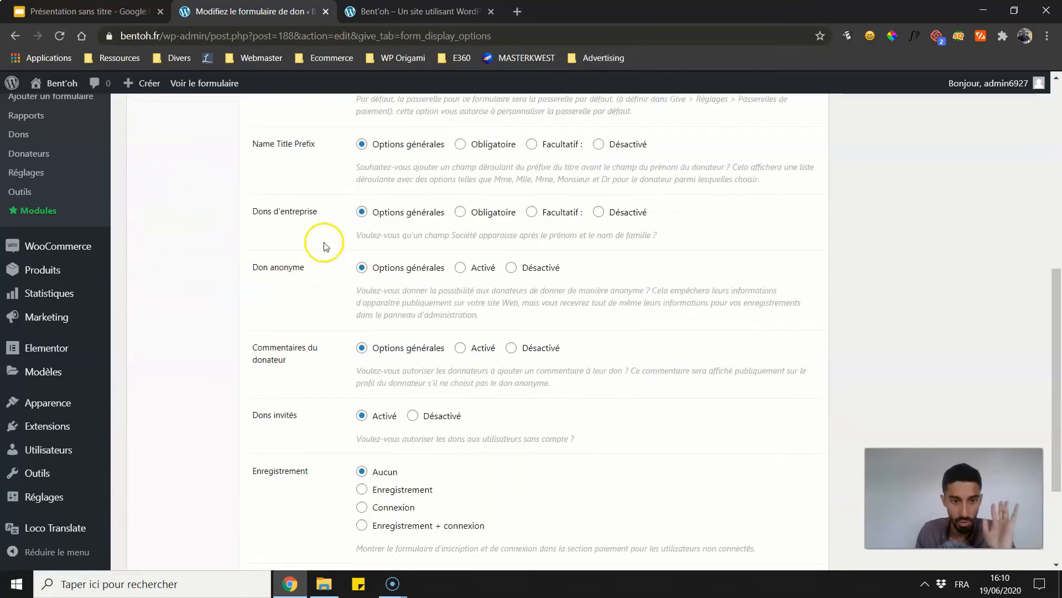
scroll(324, 275, down, 3)
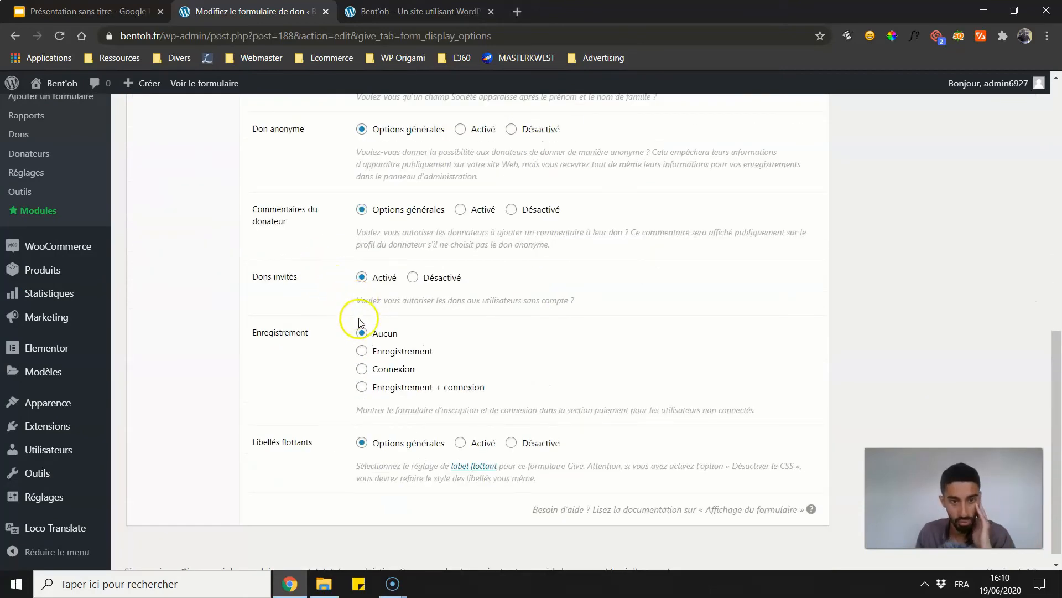
- Set the donation form's Options d'affichage to Révéler and update the form
scroll(362, 387, up, 6)
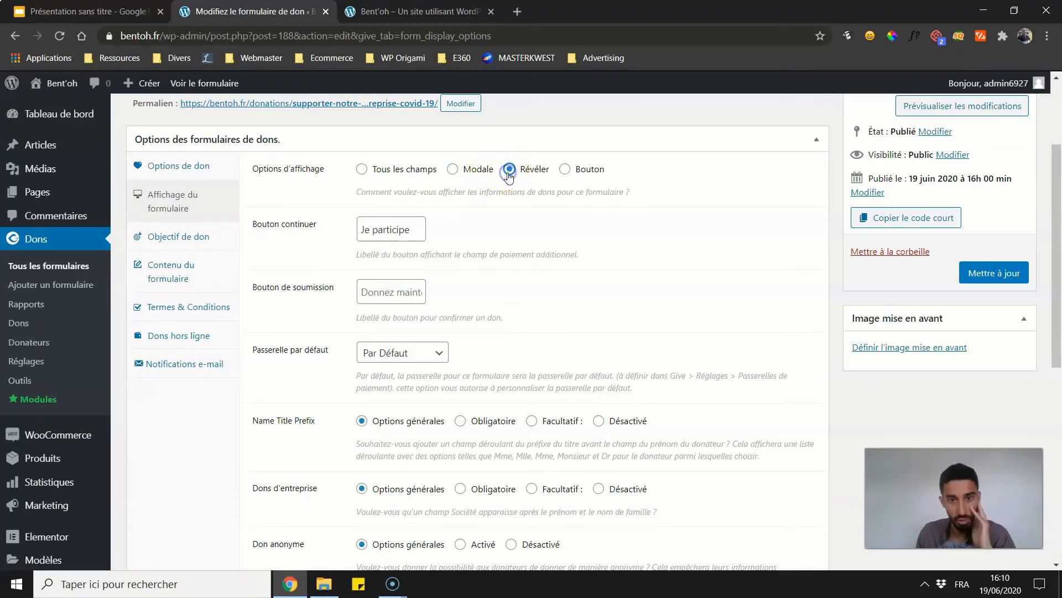
click(974, 273)
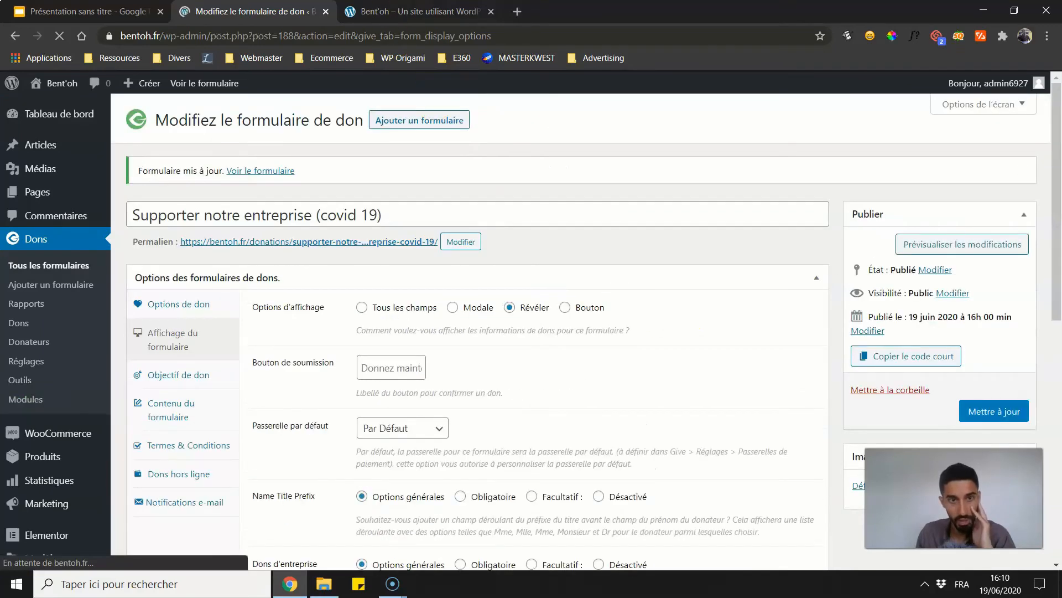
- Reload the site's page, reveal the donation form's fields with Je participe, and examine them
key(ctrl+Tab)
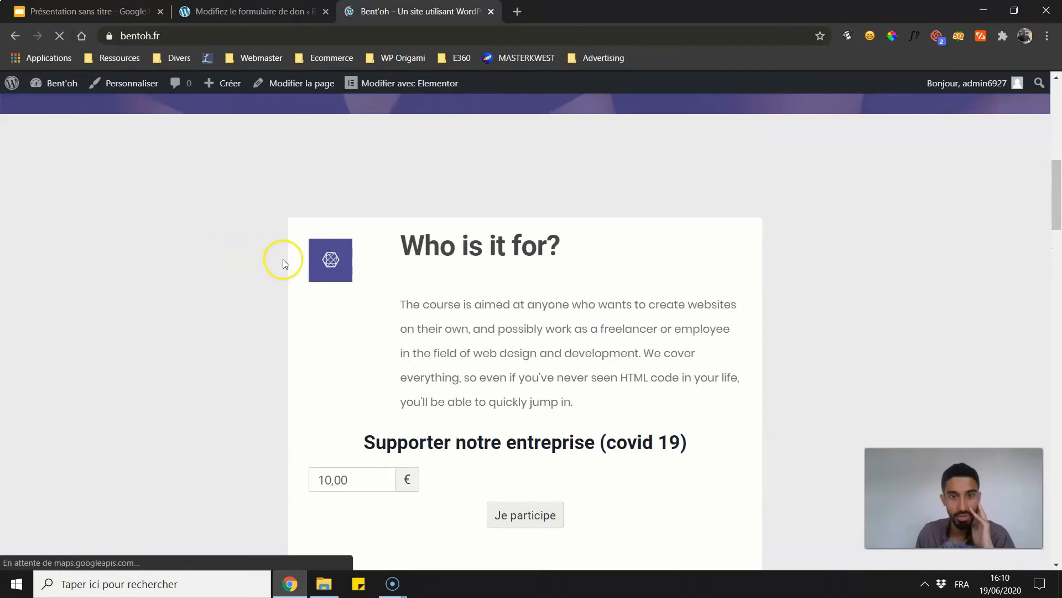
click(512, 376)
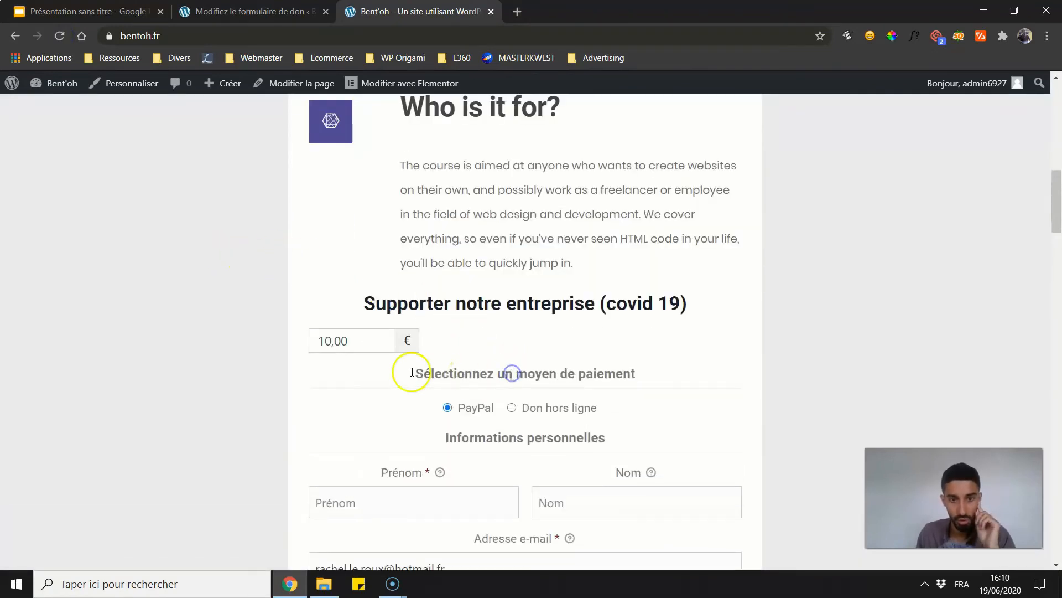
scroll(407, 372, down, 6)
scroll(321, 427, up, 1)
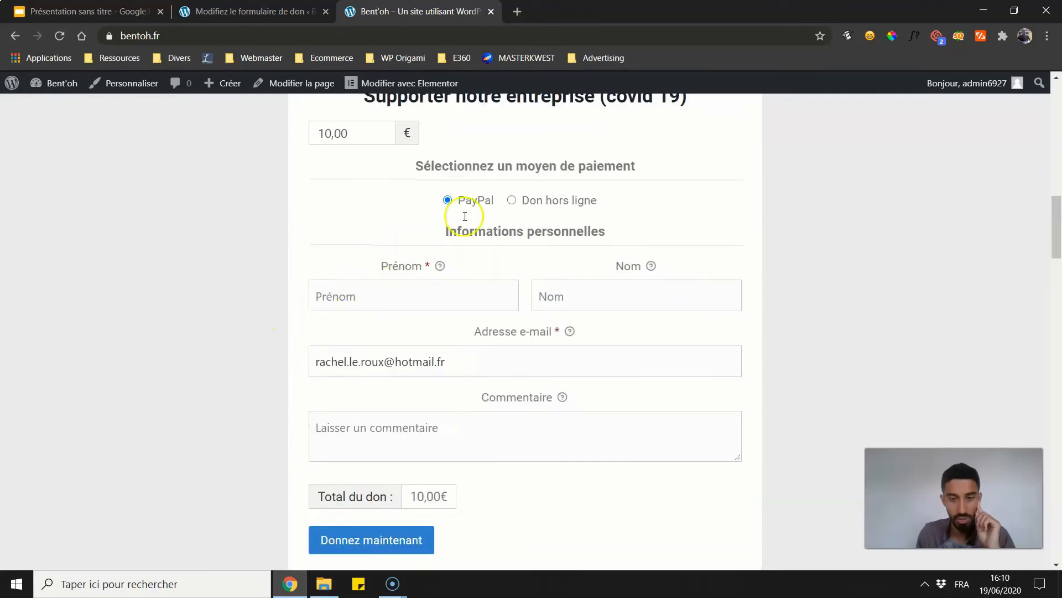
scroll(190, 327, up, 1)
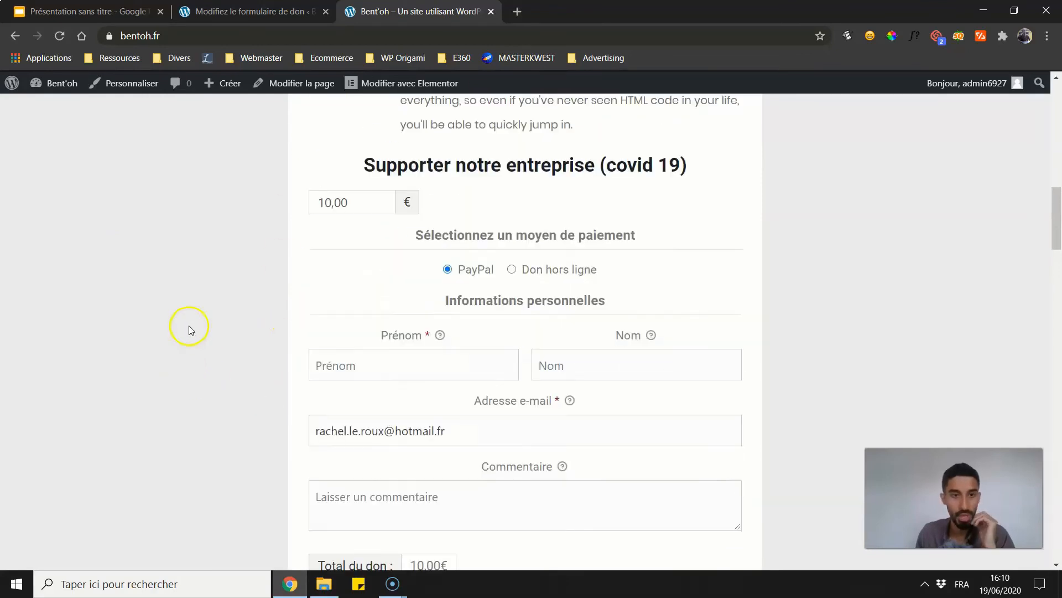
scroll(189, 327, down, 2)
scroll(268, 268, up, 2)
- Set the donation form's Options d'affichage to Bouton and update the form
key(ctrl+shift+Tab)
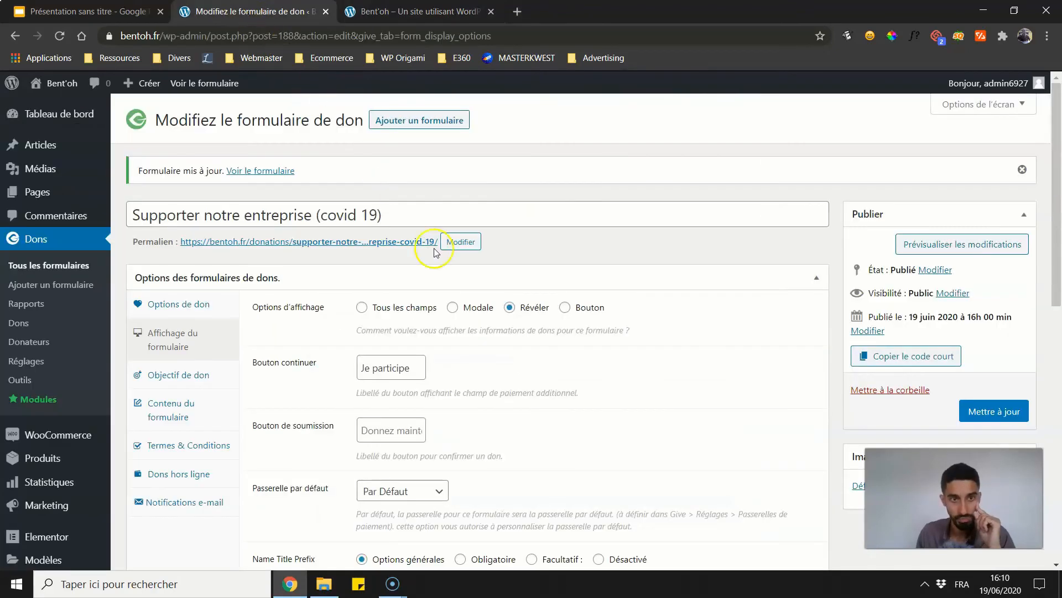
click(975, 411)
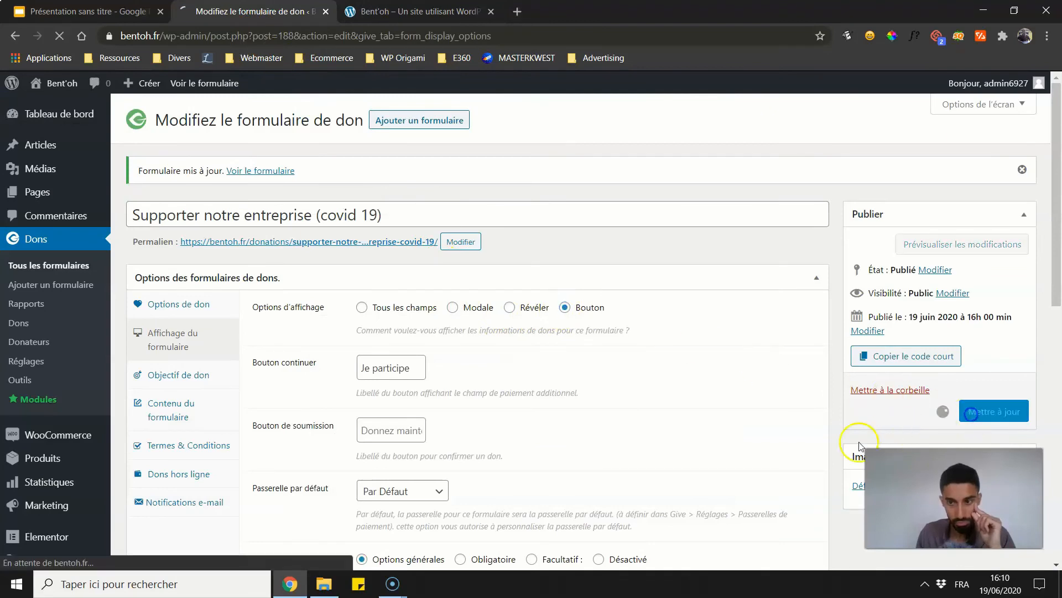
- Reload the site's page, open the full donation form from the Je participe button, examine it, and close the window
key(ctrl+Tab)
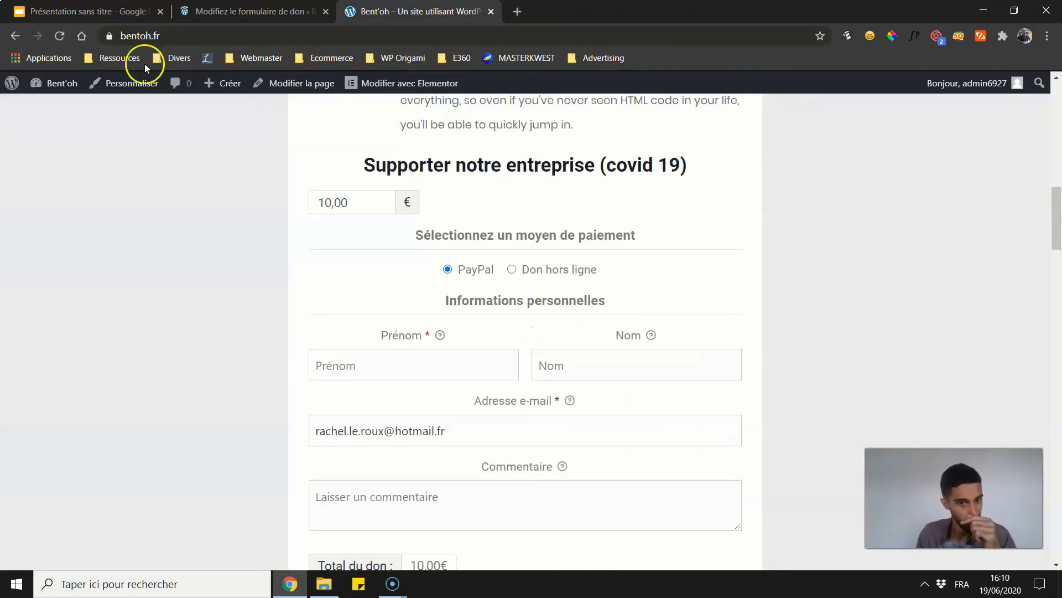
click(59, 36)
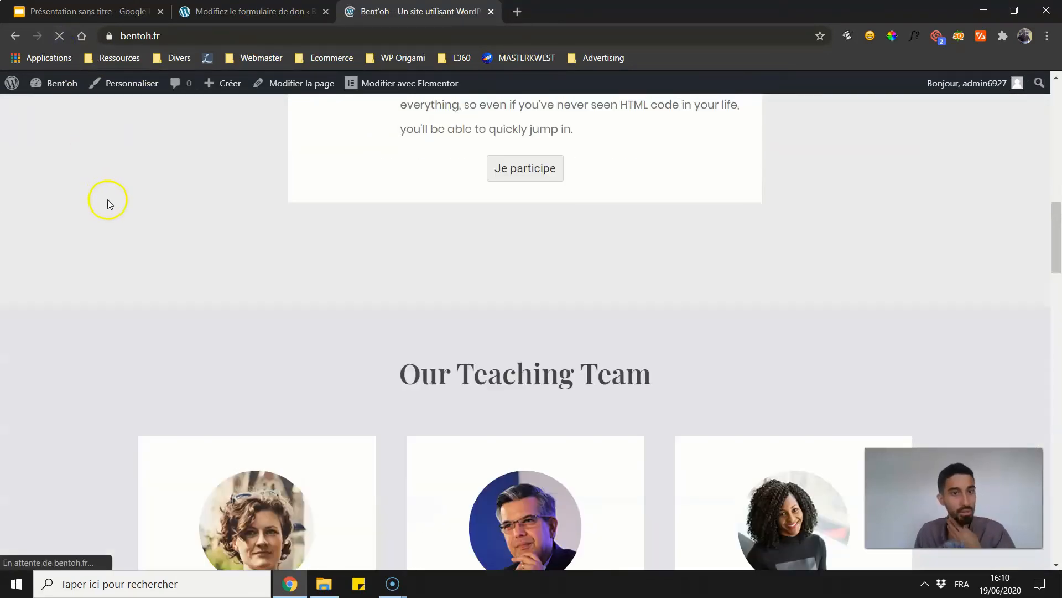
scroll(433, 291, up, 4)
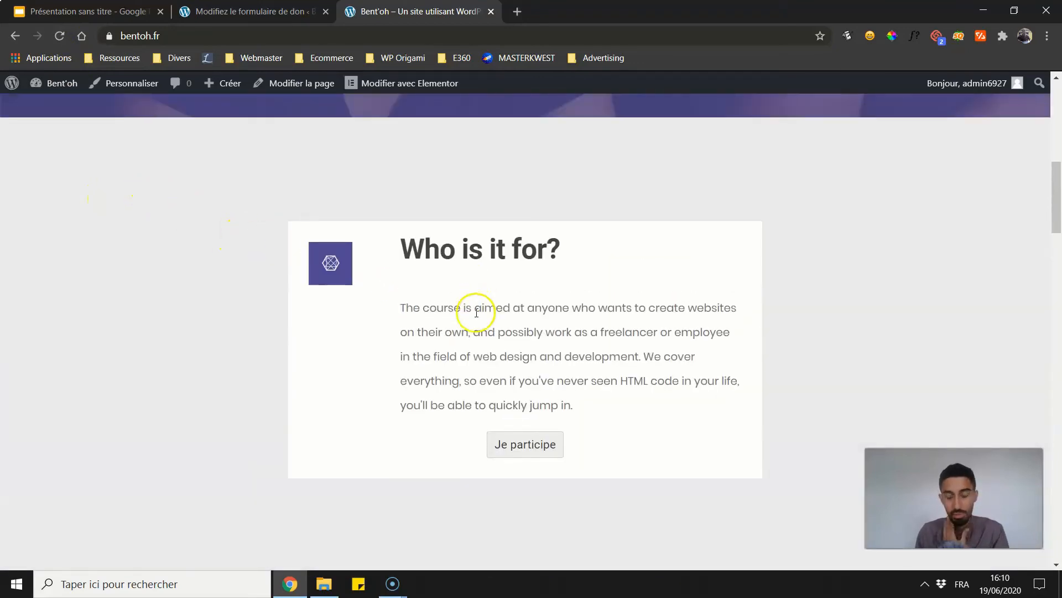
click(514, 448)
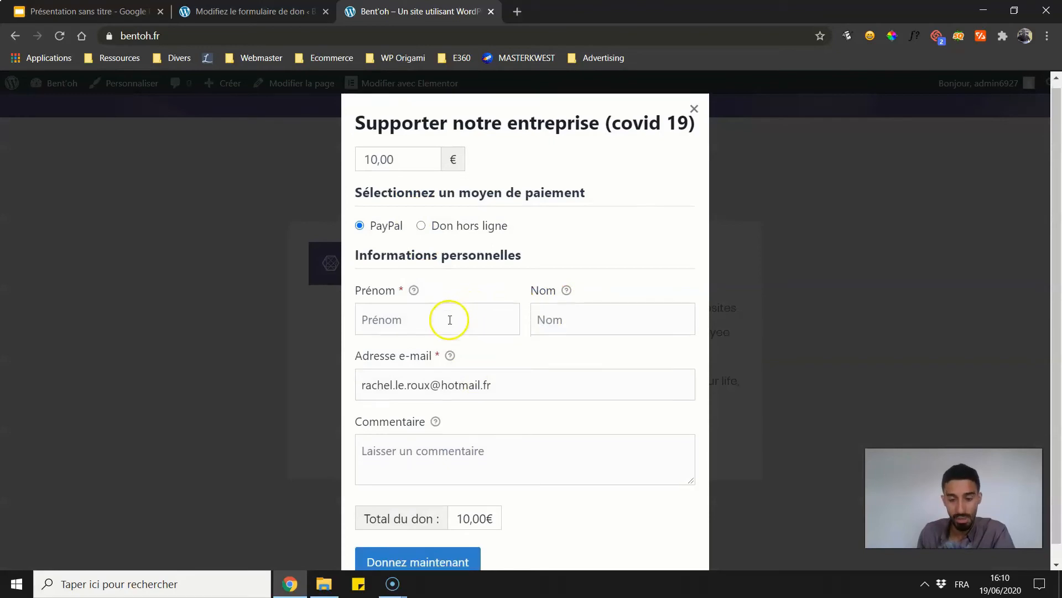
scroll(443, 337, down, 1)
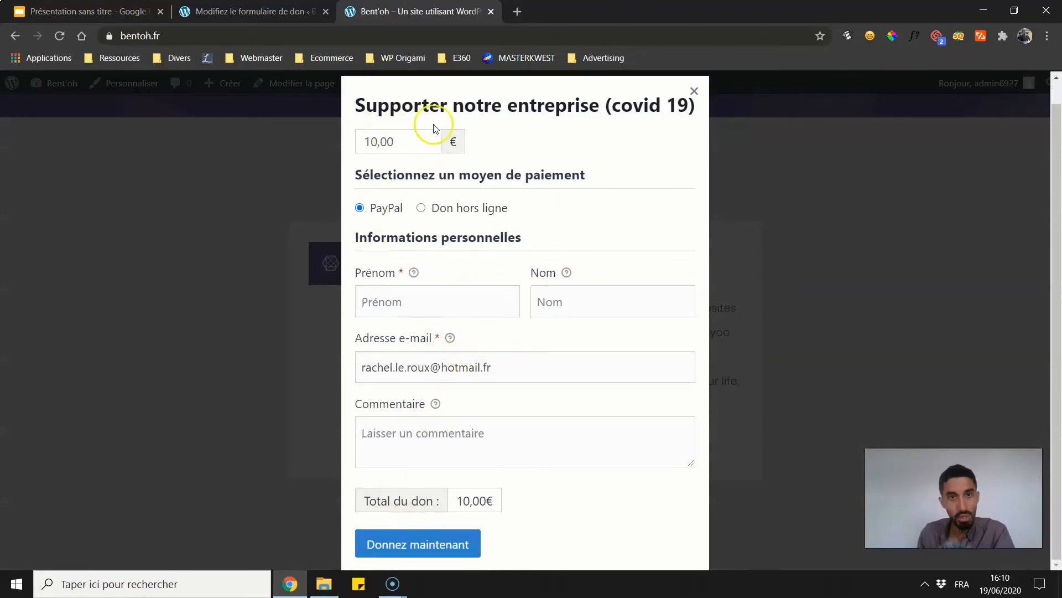
click(694, 91)
- Enable the form's Objectif de don, update the form, and reload the site's page
click(251, 11)
scroll(230, 244, down, 2)
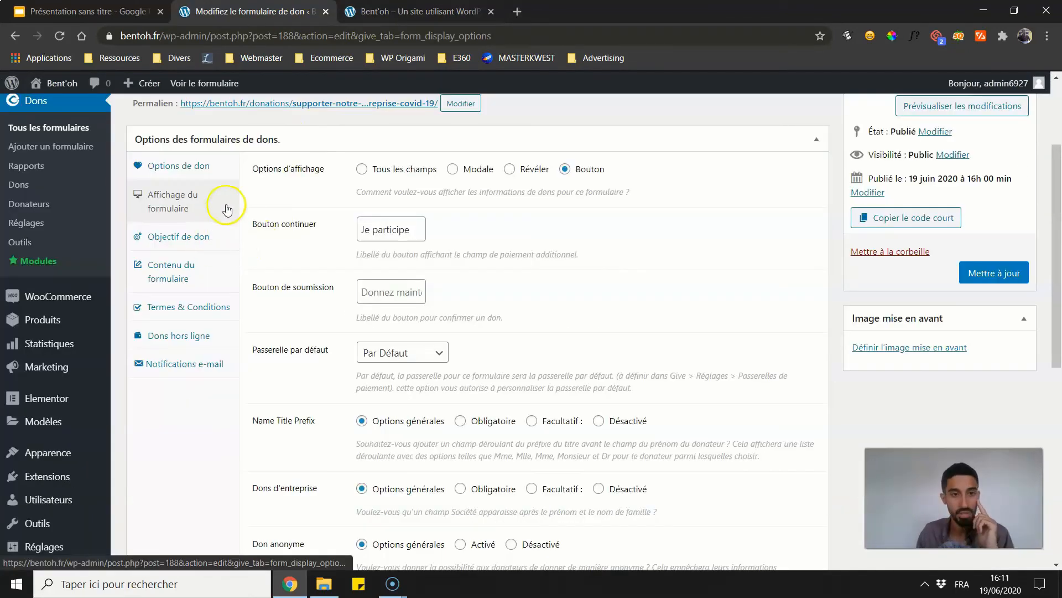
click(179, 241)
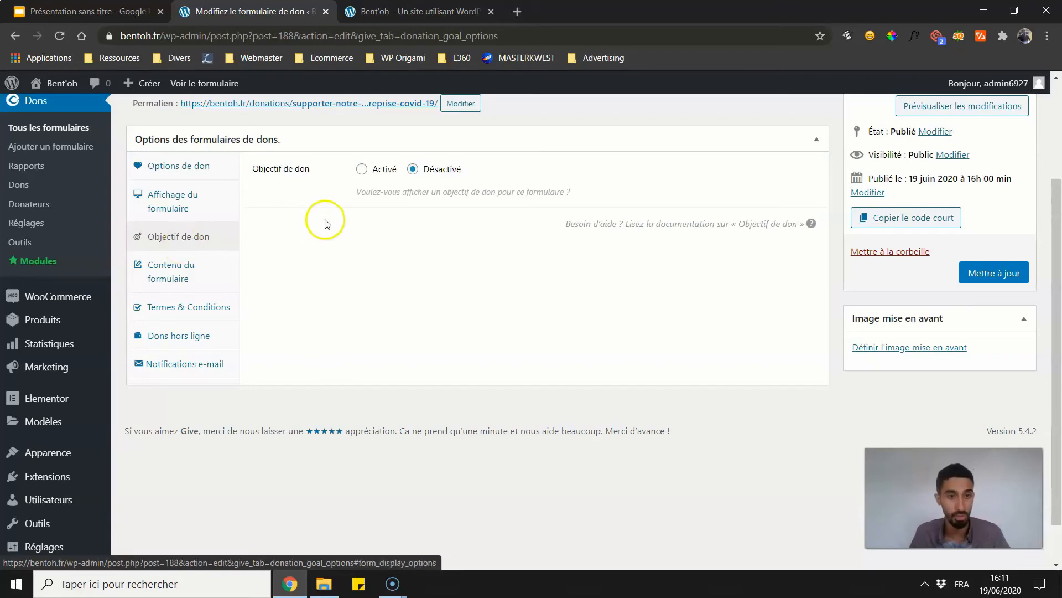
click(362, 170)
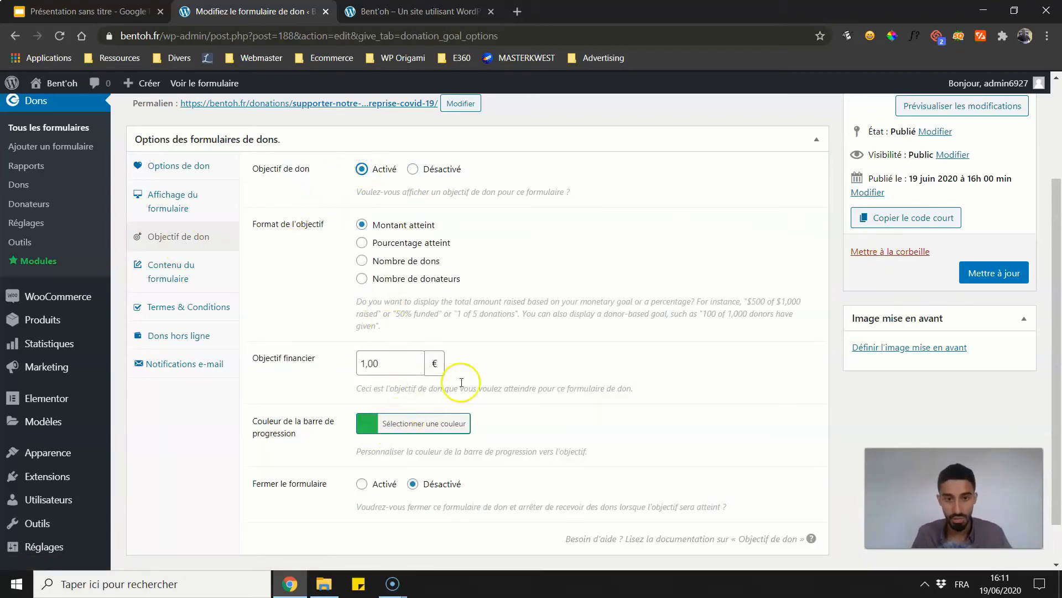
click(995, 272)
click(420, 11)
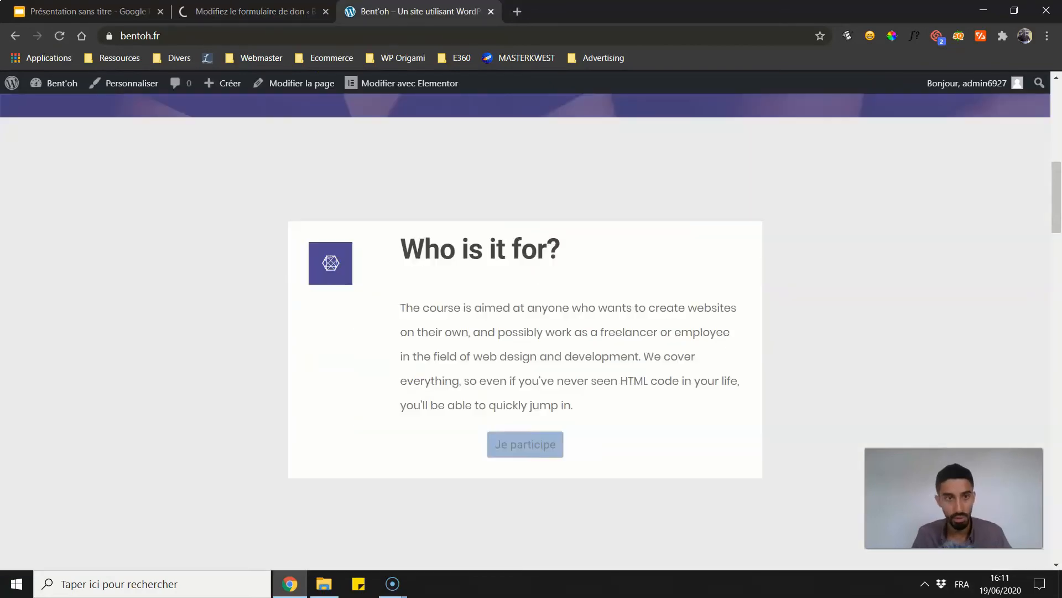
click(58, 36)
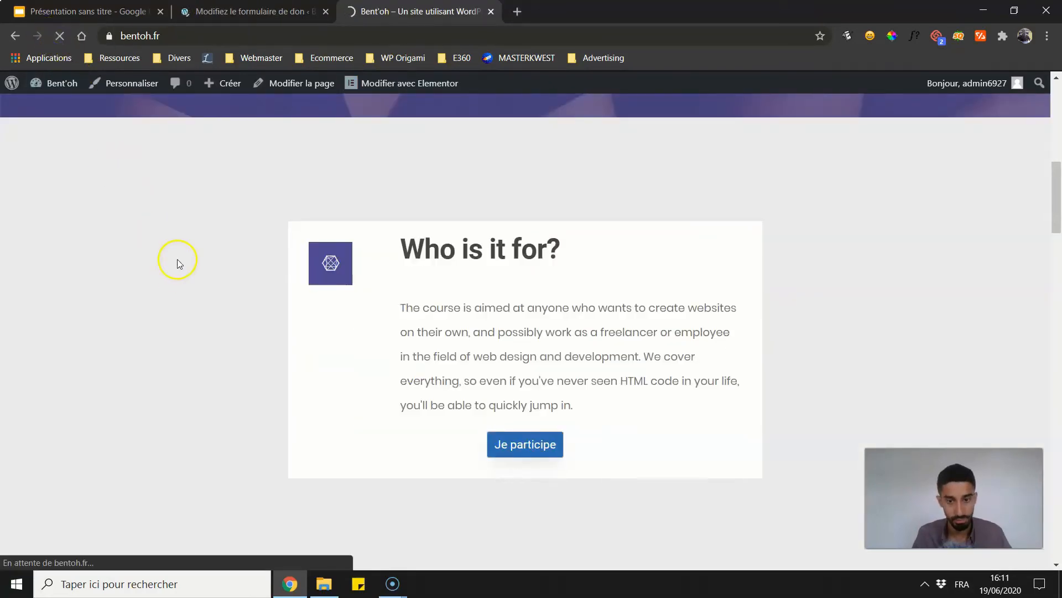
- Set the donation form's Options d'affichage back to Tous les champs and update the form
key(ctrl+shift+Tab)
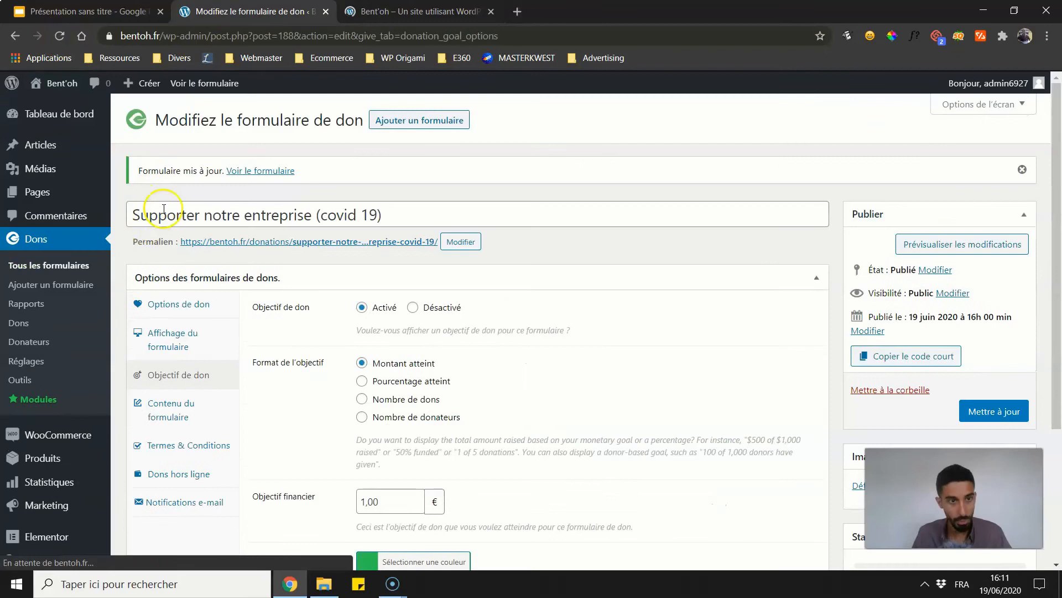
click(178, 332)
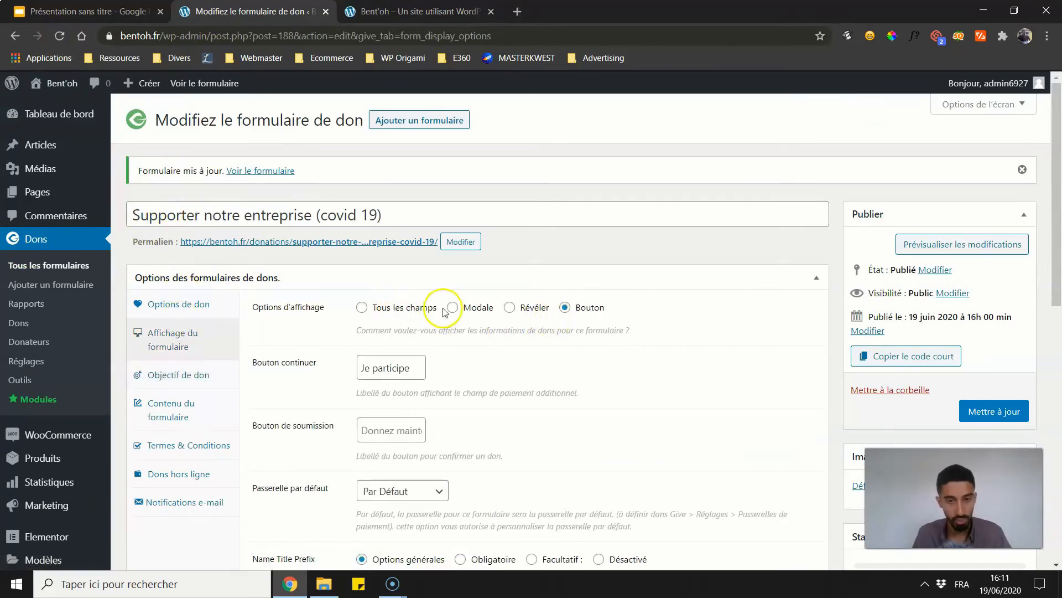
click(412, 306)
click(1003, 409)
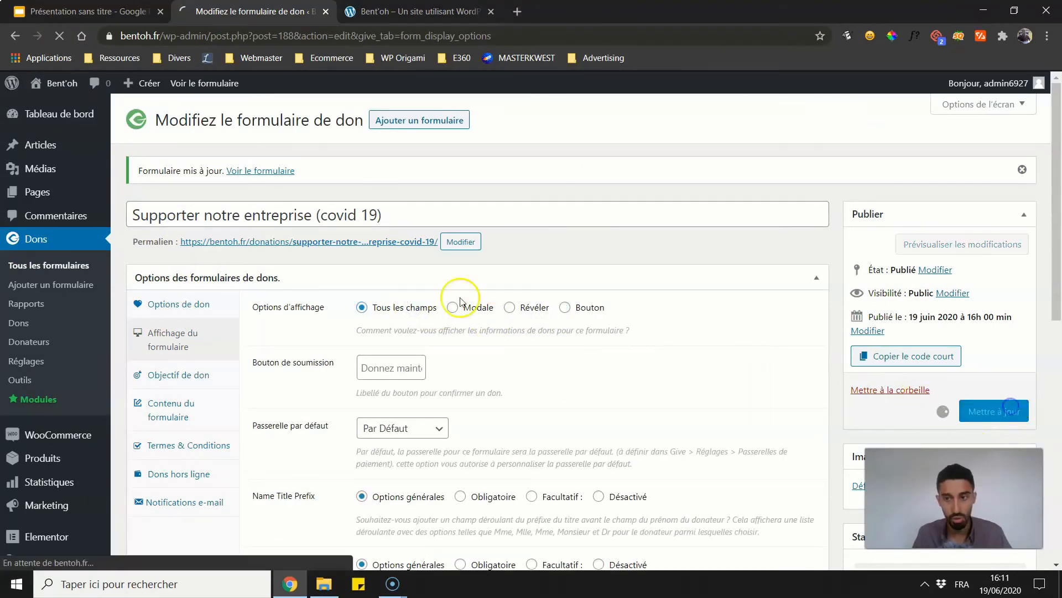
- Reload the site's page and examine the full donation form with its goal progress bar
click(371, 11)
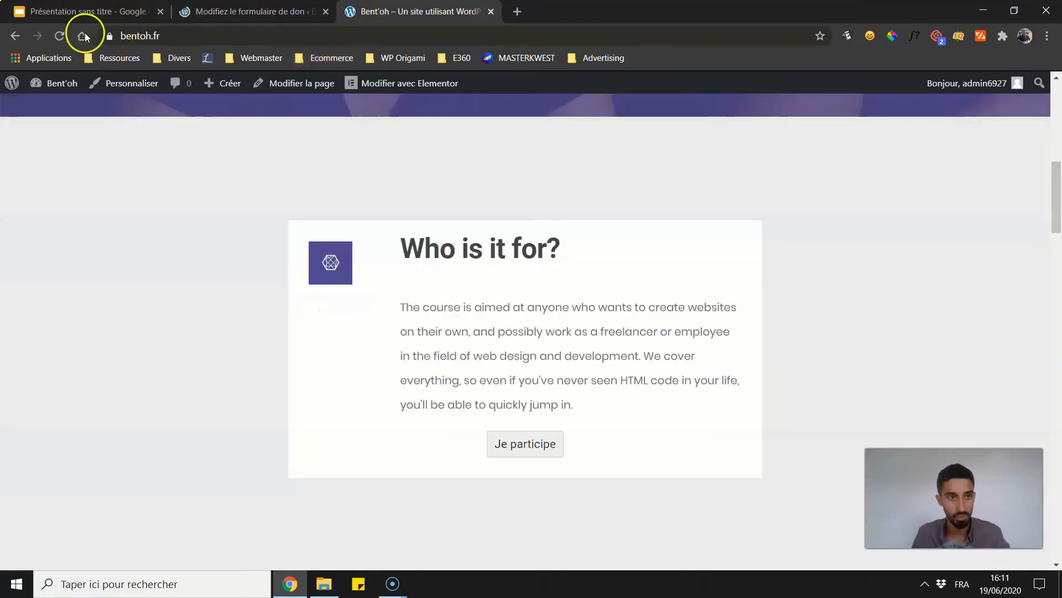
click(82, 36)
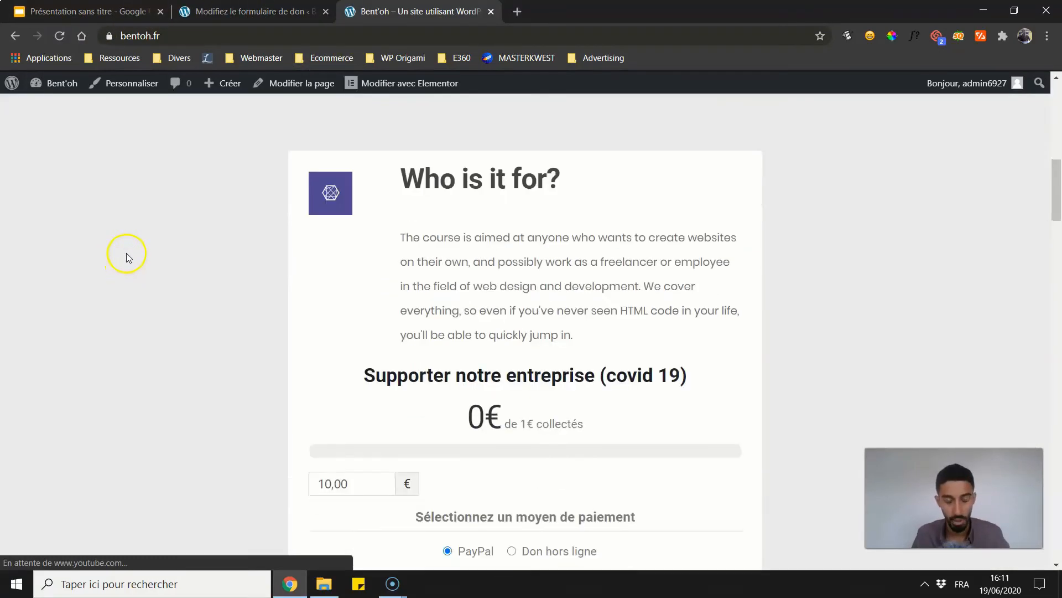
scroll(127, 256, down, 3)
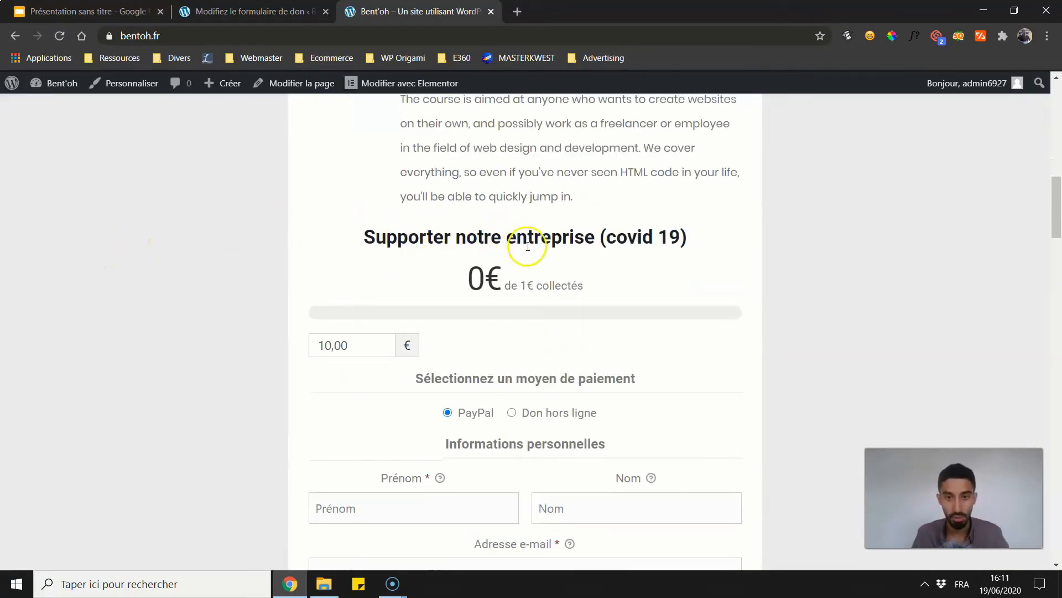
scroll(477, 272, down, 1)
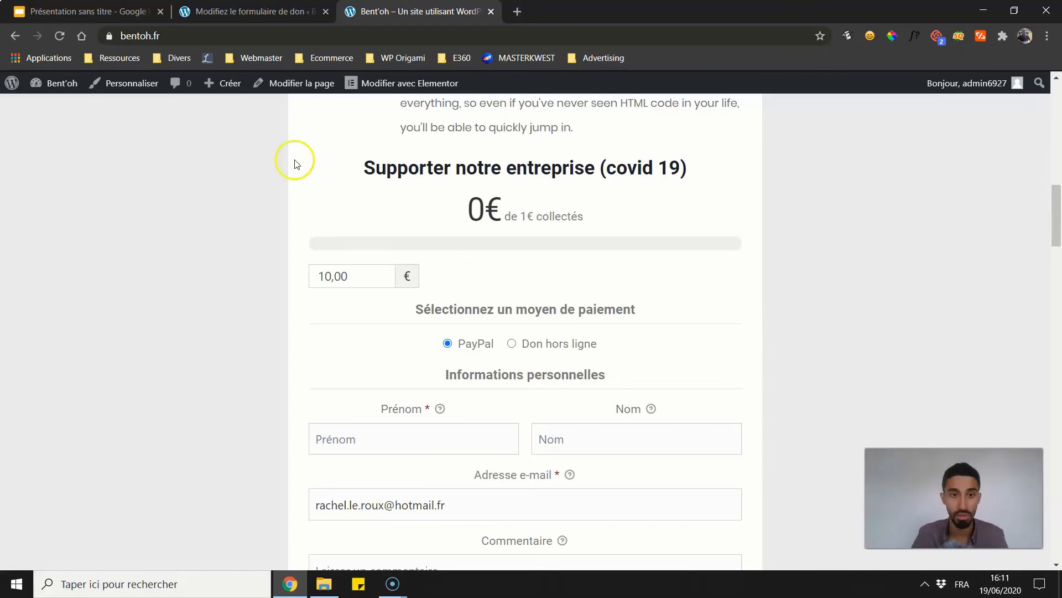
- Set the donation form's Objectif financier to 100000 € in its donation goal options
key(ctrl+shift+Tab)
scroll(376, 288, down, 1)
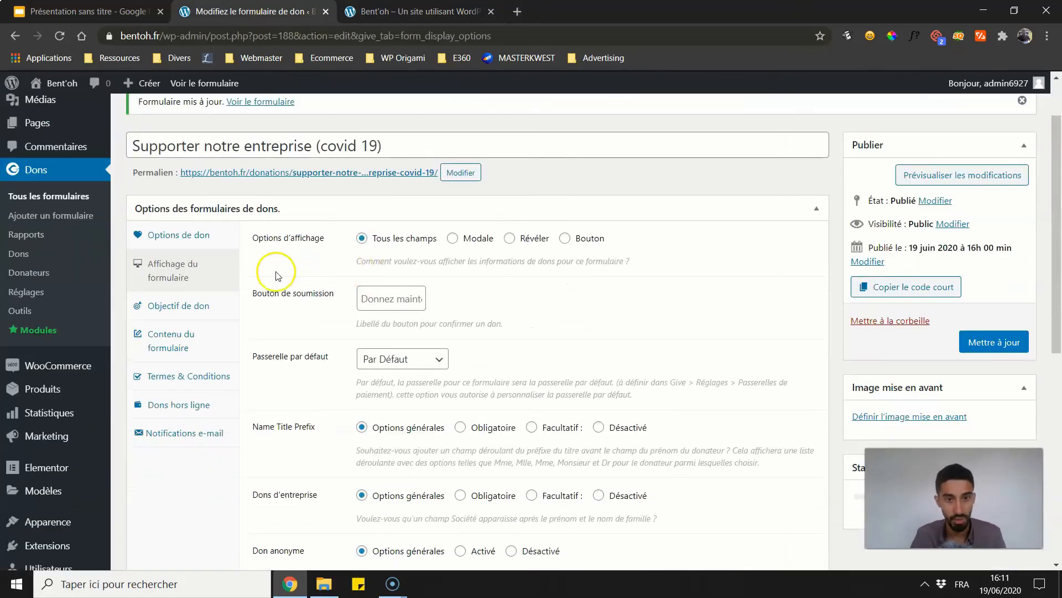
click(216, 306)
scroll(322, 322, down, 2)
click(373, 319)
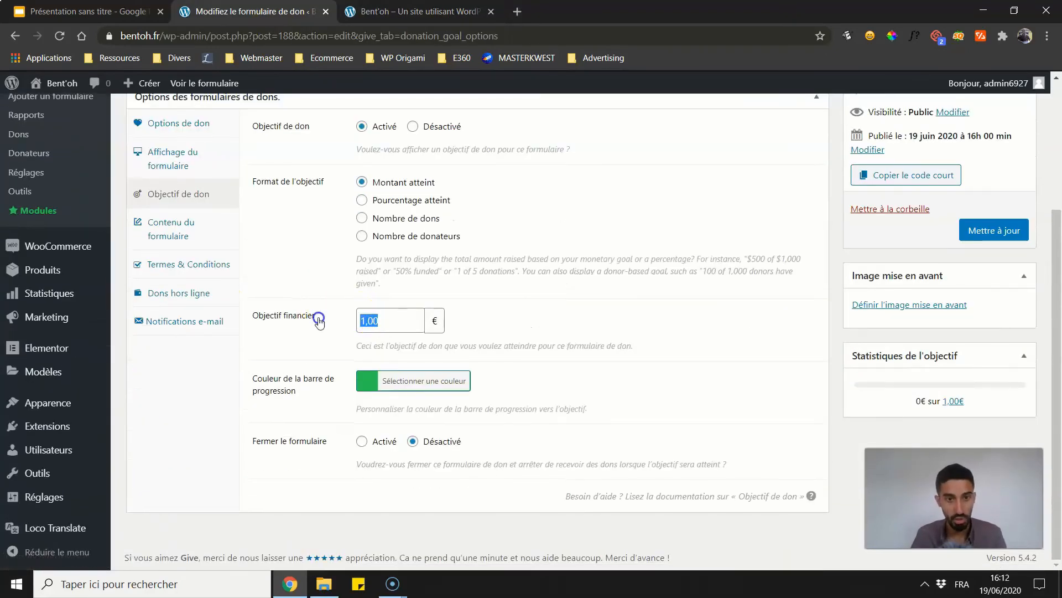
text(100000)
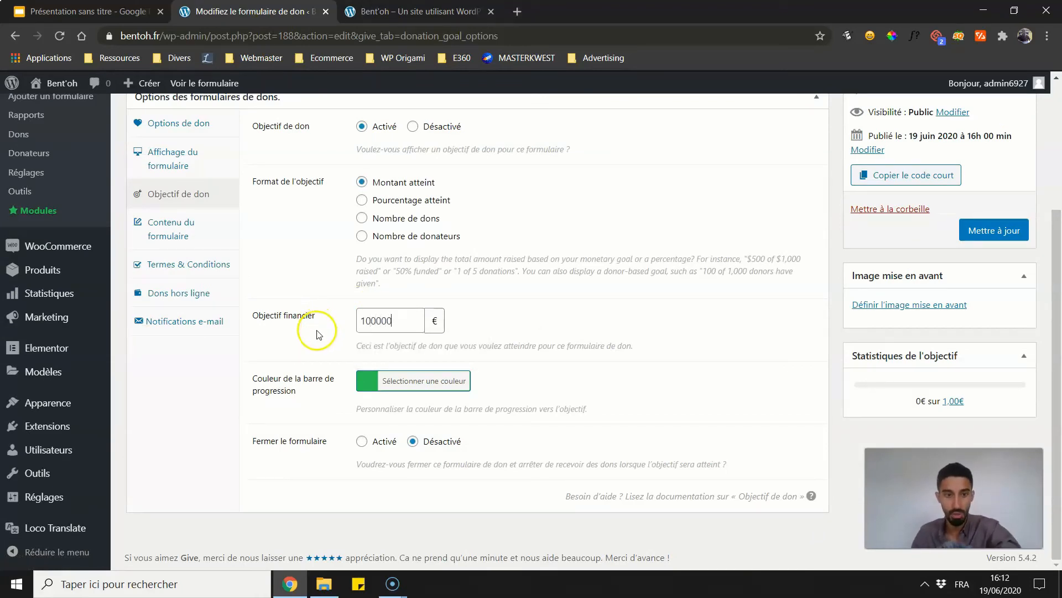
- Examine the progress bar colour choices and the Fermer le formulaire option in the donation goal settings
click(364, 386)
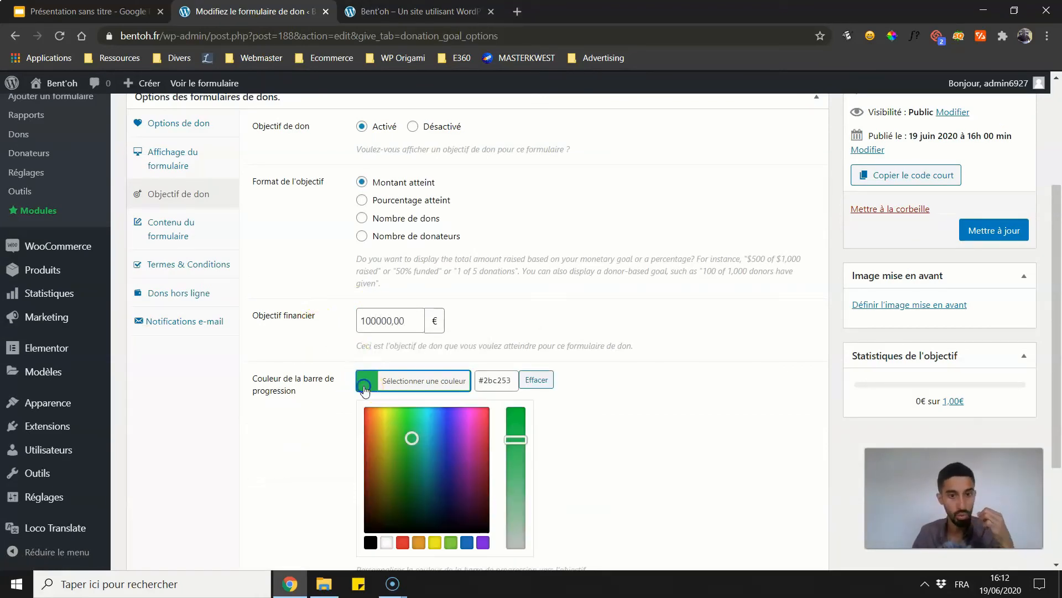
click(306, 340)
click(374, 13)
click(280, 12)
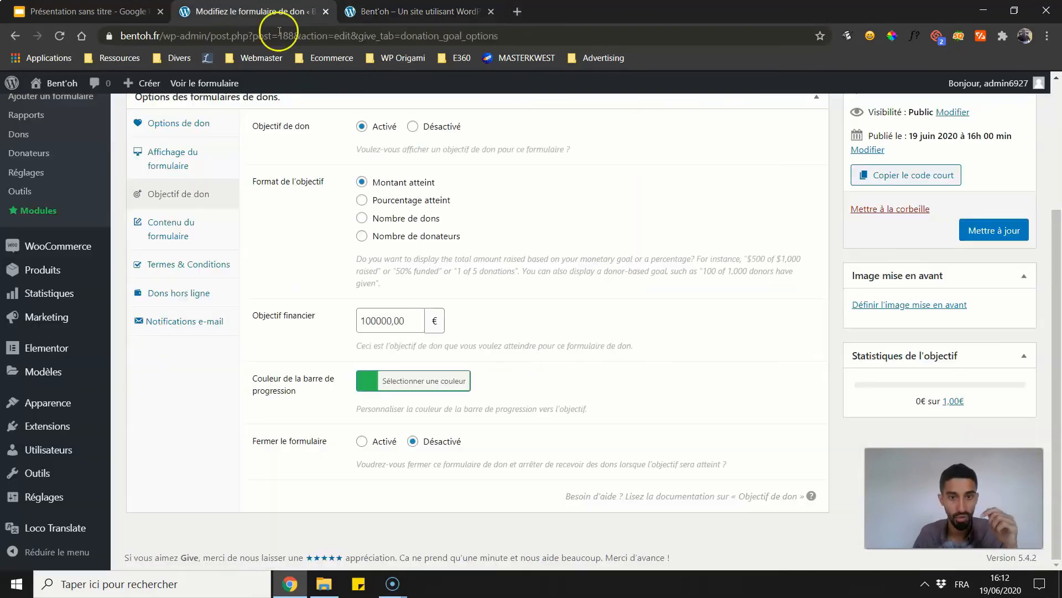
scroll(387, 166, up, 2)
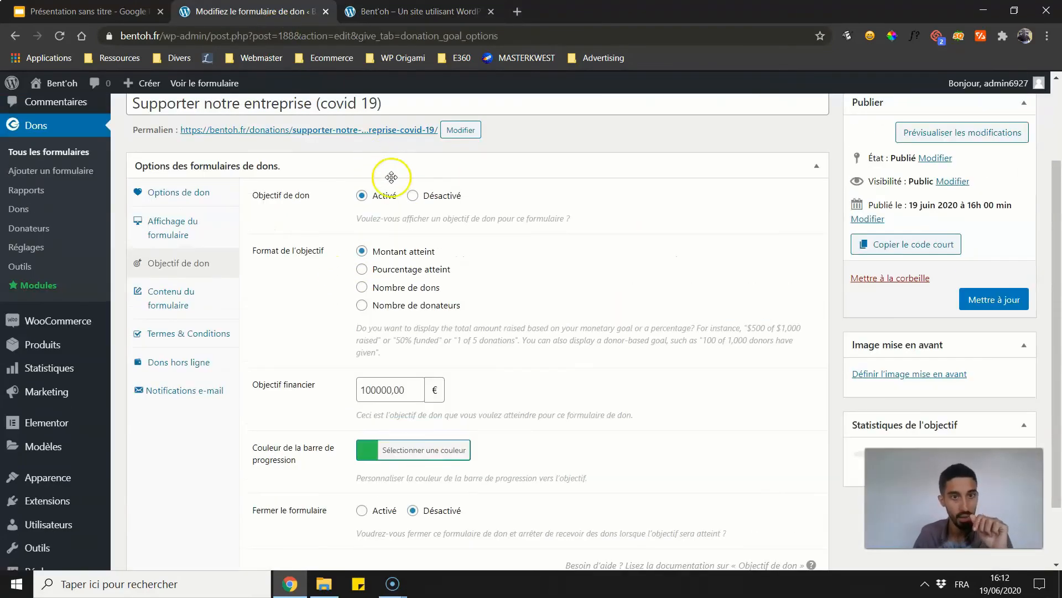
scroll(395, 277, down, 2)
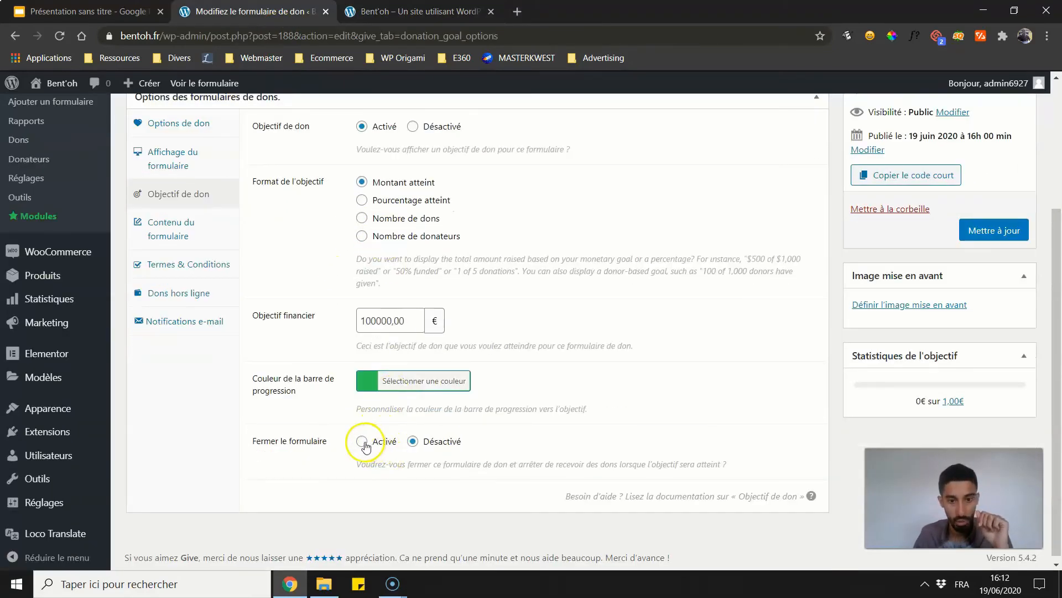
drag(272, 441, 298, 442)
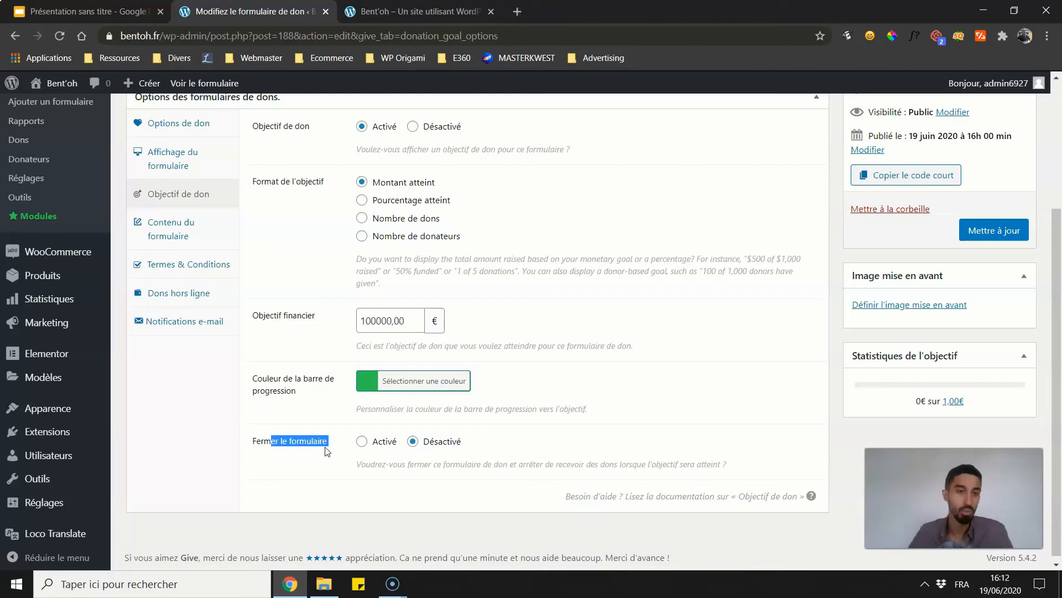
click(313, 315)
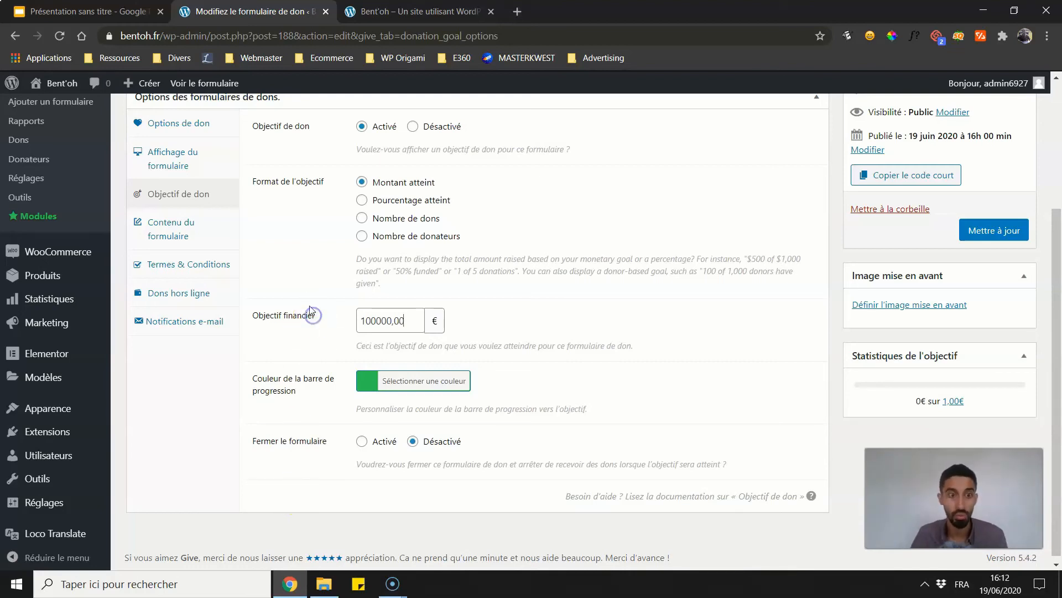
click(303, 286)
- Update the form and reload the site's page to check the financial goal display
click(994, 230)
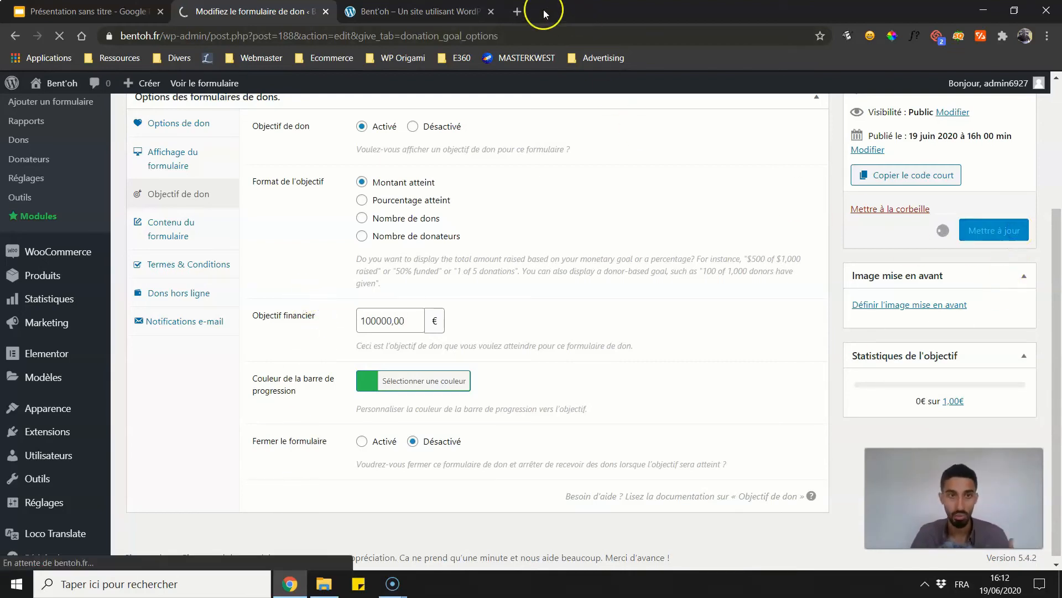
click(443, 11)
click(61, 35)
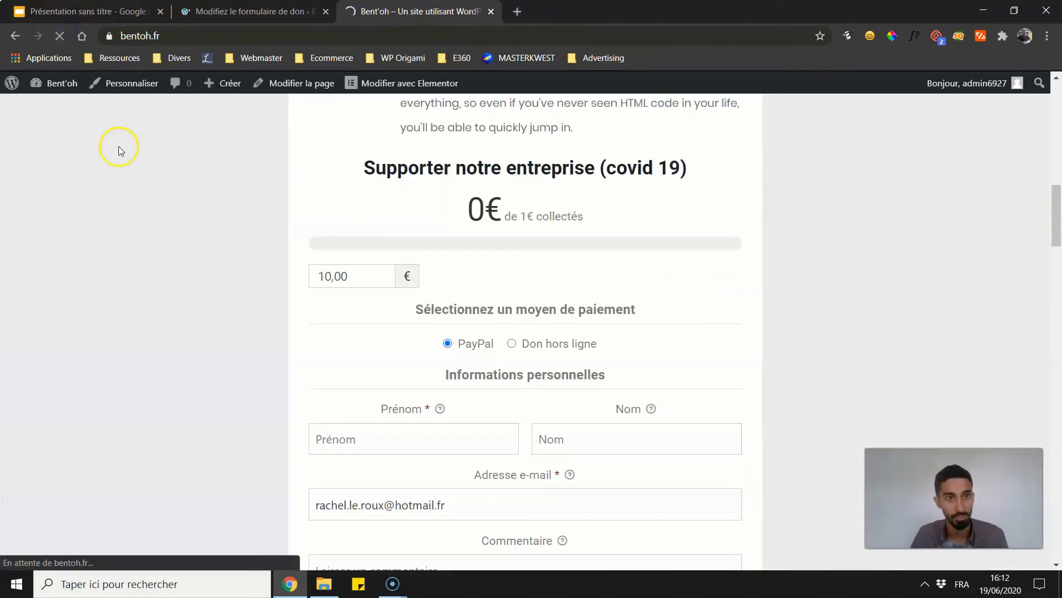
scroll(244, 184, up, 3)
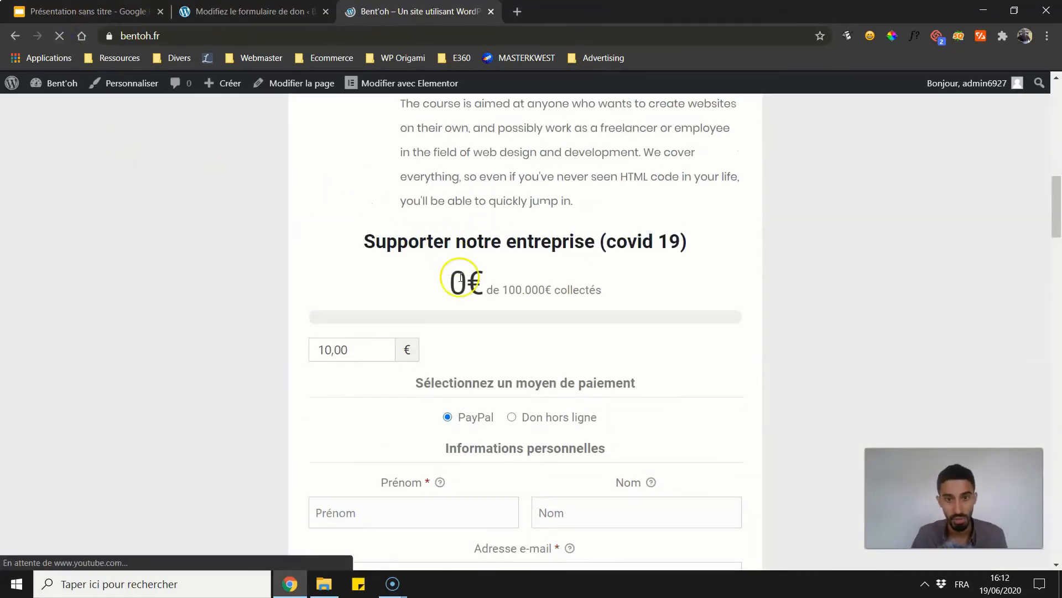
scroll(474, 407, down, 2)
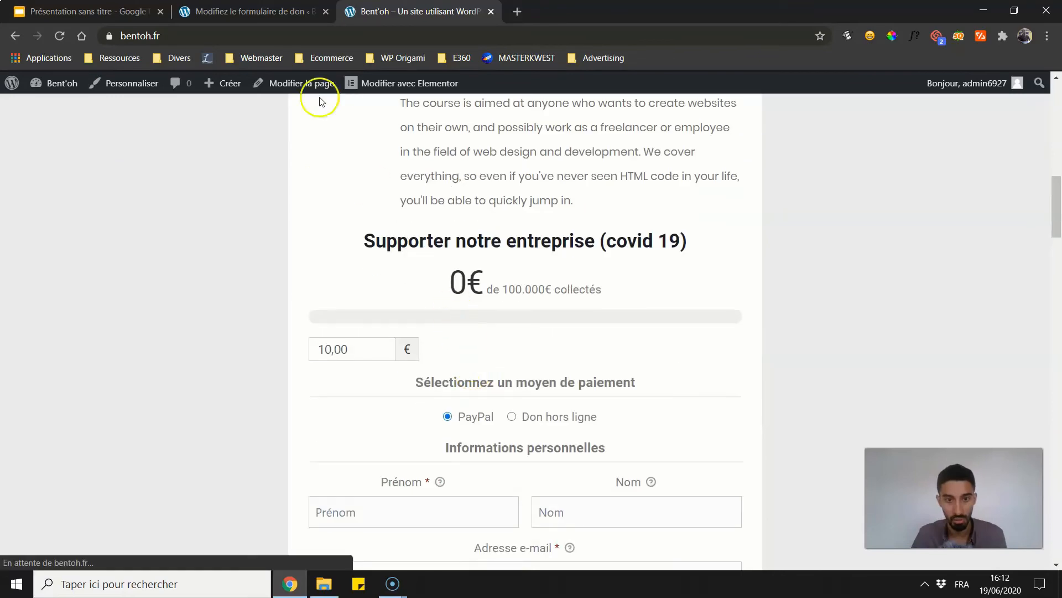
- Set the goal's Format de l'objectif to Pourcentage atteint, update the form, and reload the site's page
click(285, 12)
scroll(296, 344, down, 3)
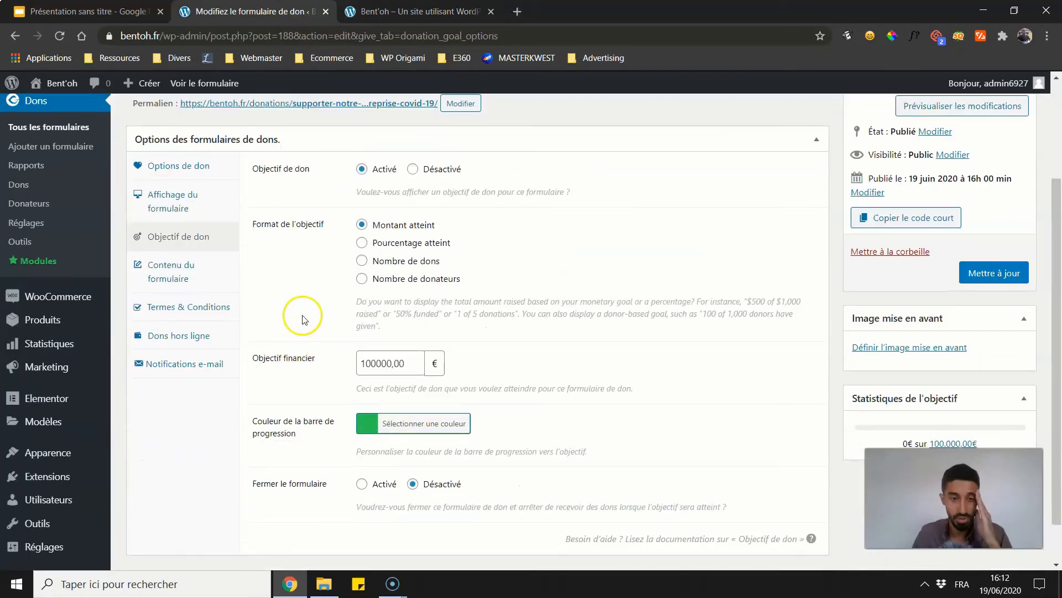
click(362, 243)
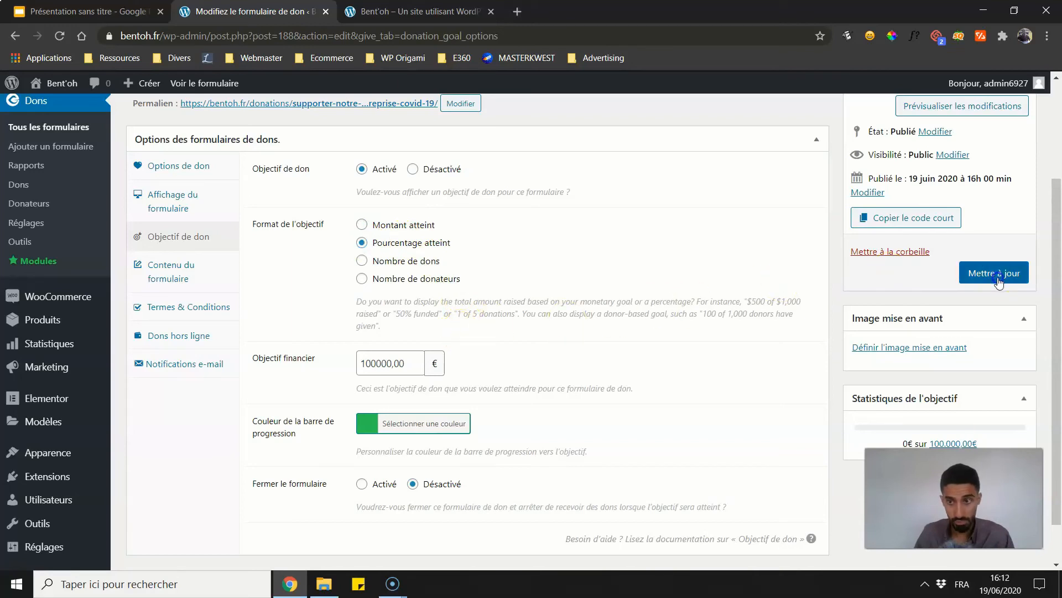
click(992, 272)
click(410, 11)
click(62, 36)
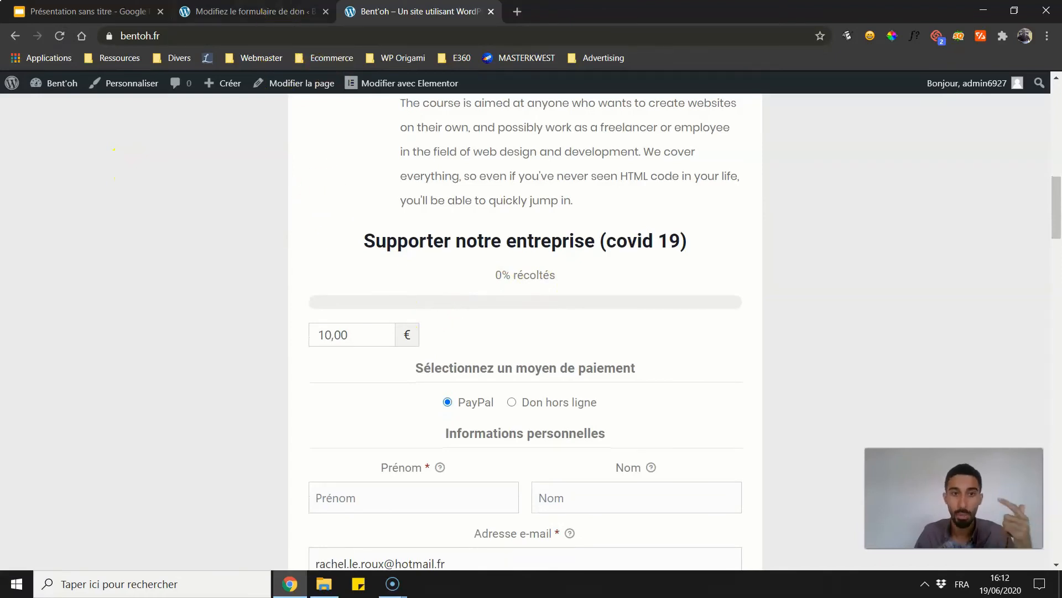
- Set the Format de l'objectif to Nombre de dons with an Objectif de don of 50
click(254, 11)
scroll(399, 438, down, 3)
drag(403, 313, 350, 306)
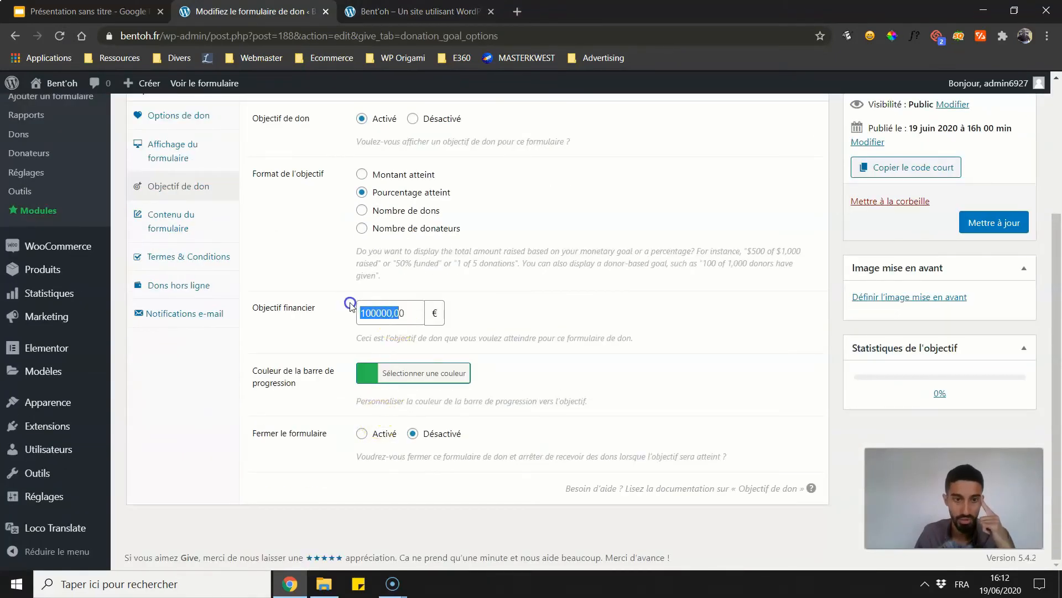
click(308, 213)
click(362, 210)
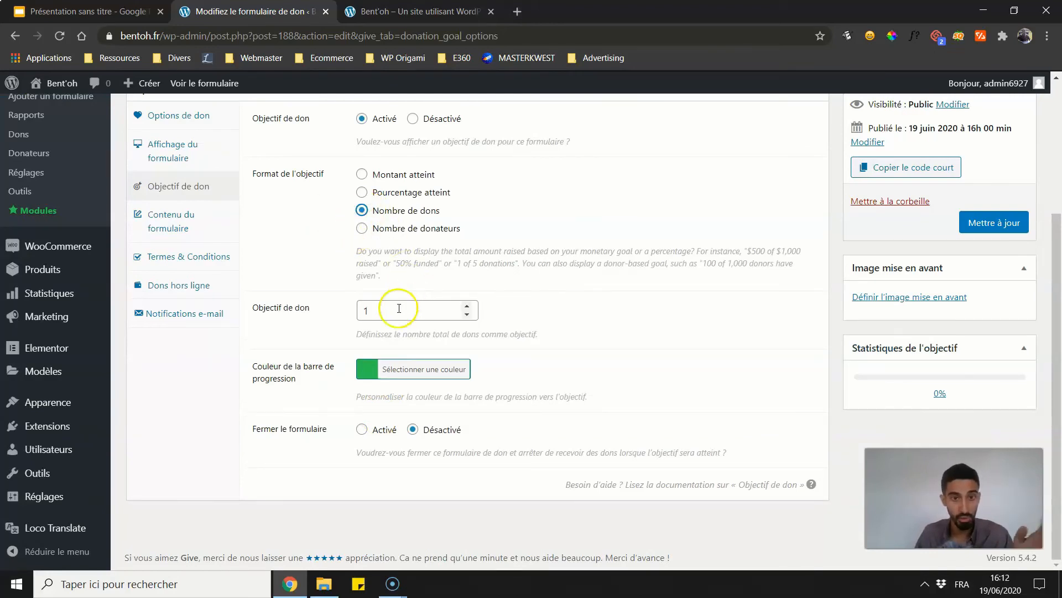
drag(399, 306, 332, 308)
text(50)
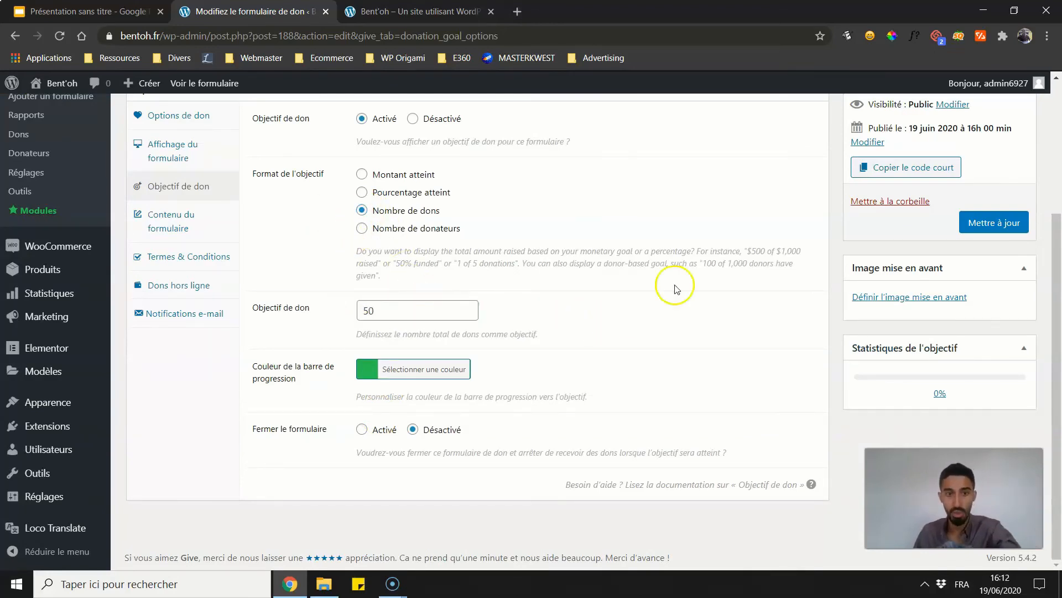
- Update the form and reload the site's page to check the goal based on the number of donations
click(990, 222)
click(421, 11)
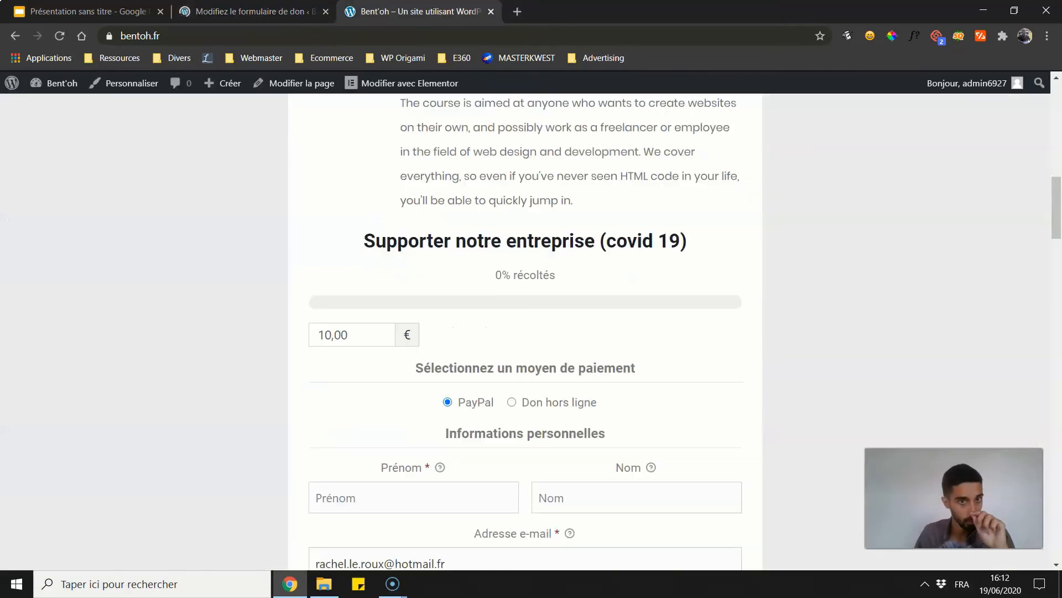
click(61, 37)
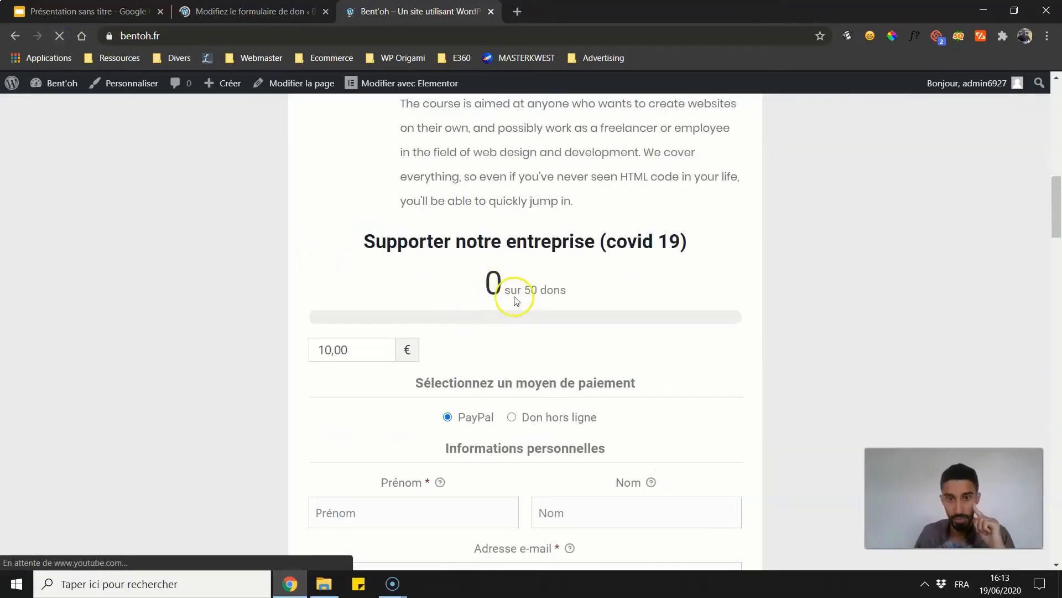
- Set the Format de l'objectif to Nombre de donateurs with an Objectif du donateur of 60
click(298, 11)
click(394, 417)
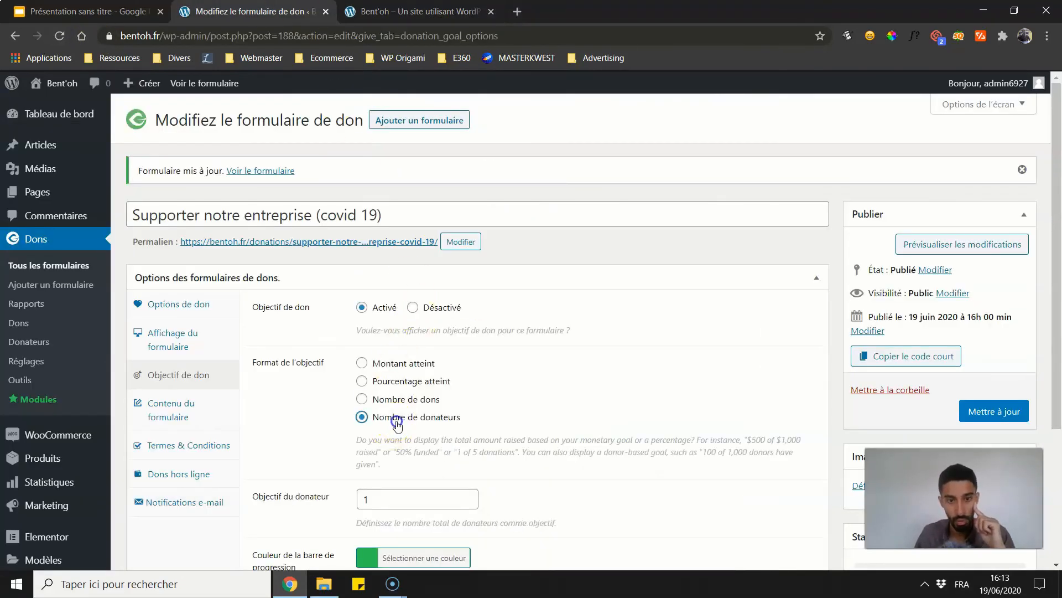
scroll(396, 420, down, 3)
drag(402, 314, 348, 324)
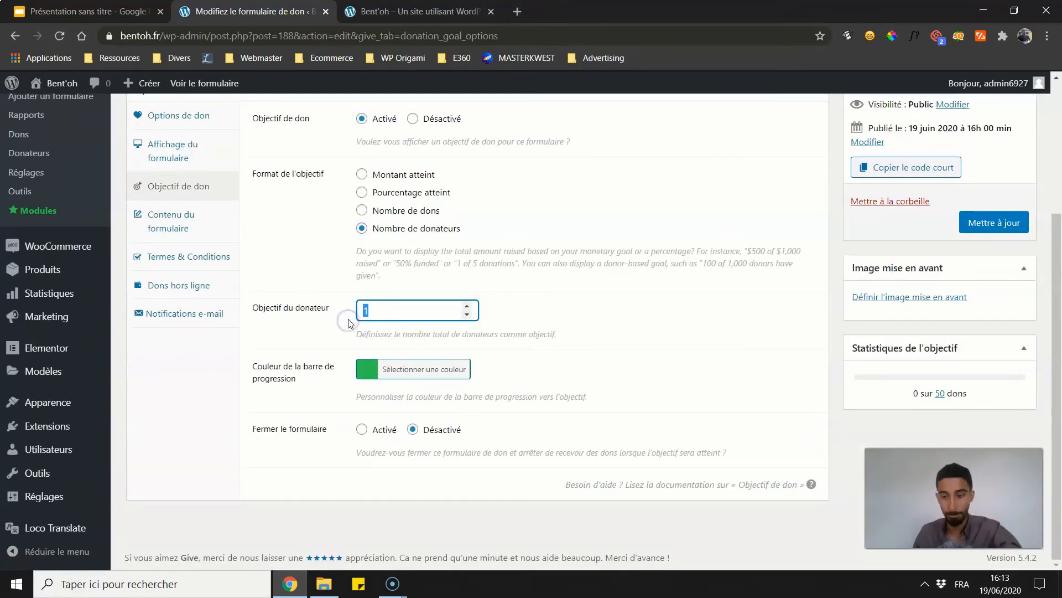
text(60)
- Update the form, reload the site's page, and examine the wording of the donor goal above the progress bar
click(994, 222)
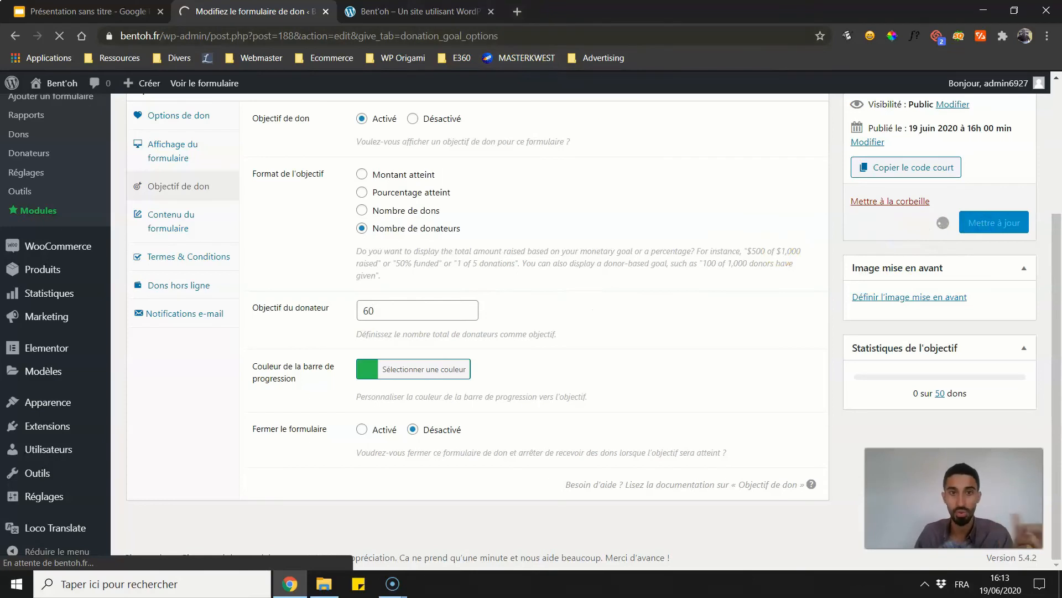
click(415, 11)
click(60, 36)
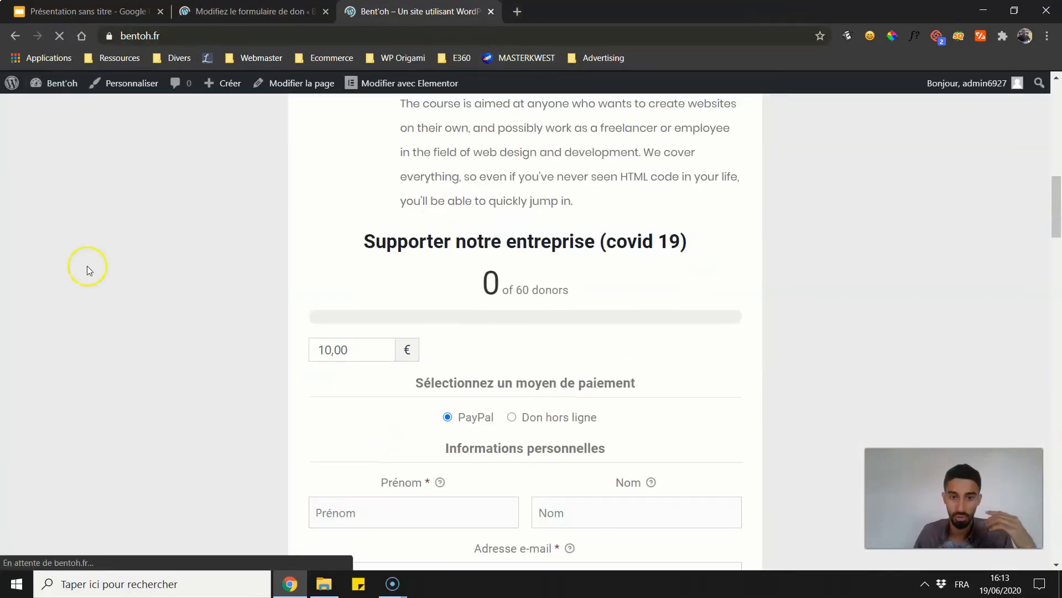
drag(532, 292, 569, 299)
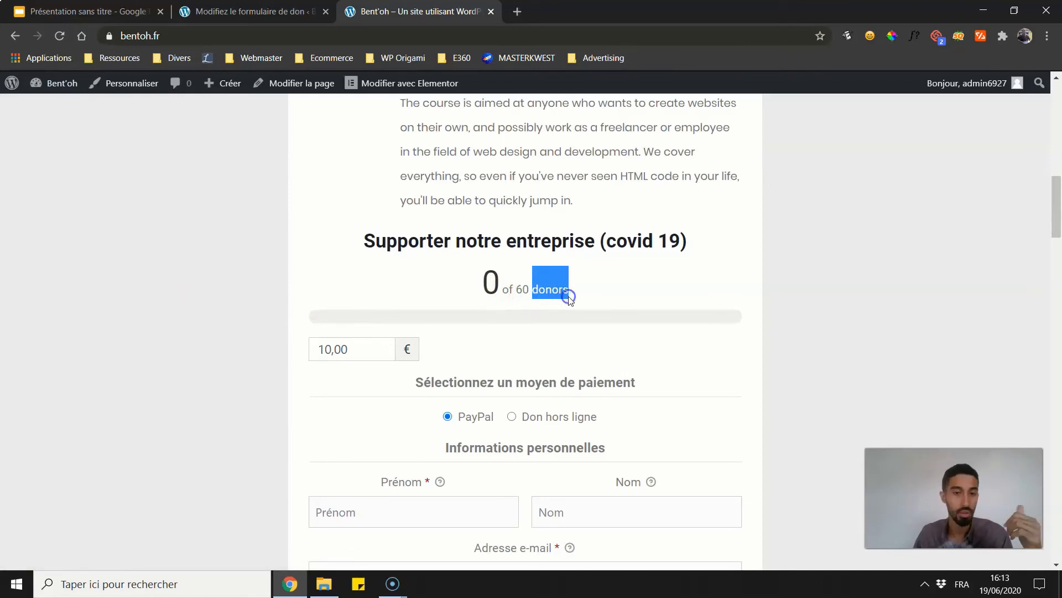
click(570, 299)
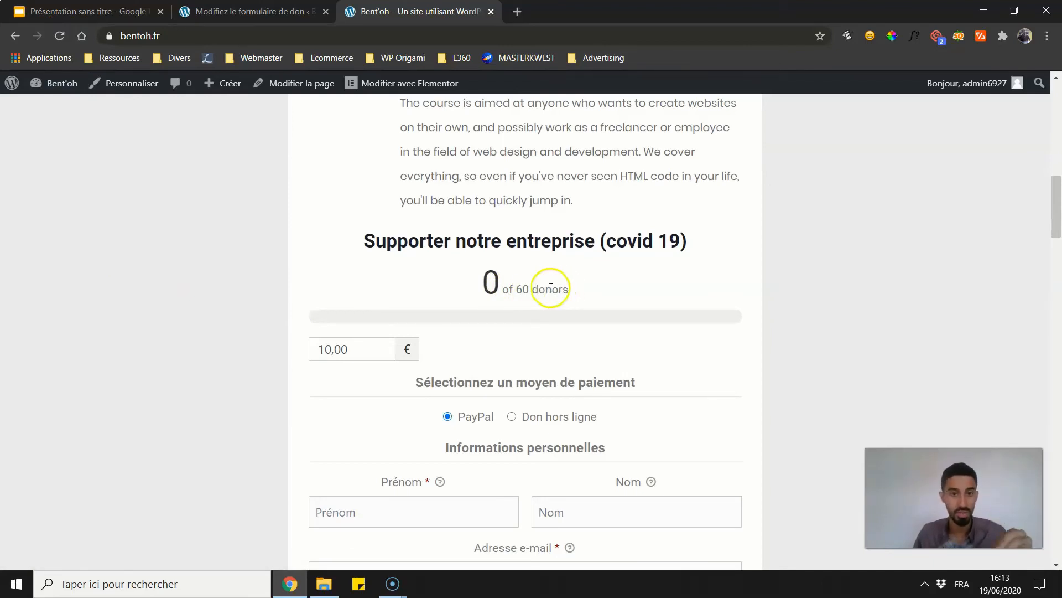
drag(551, 289, 572, 283)
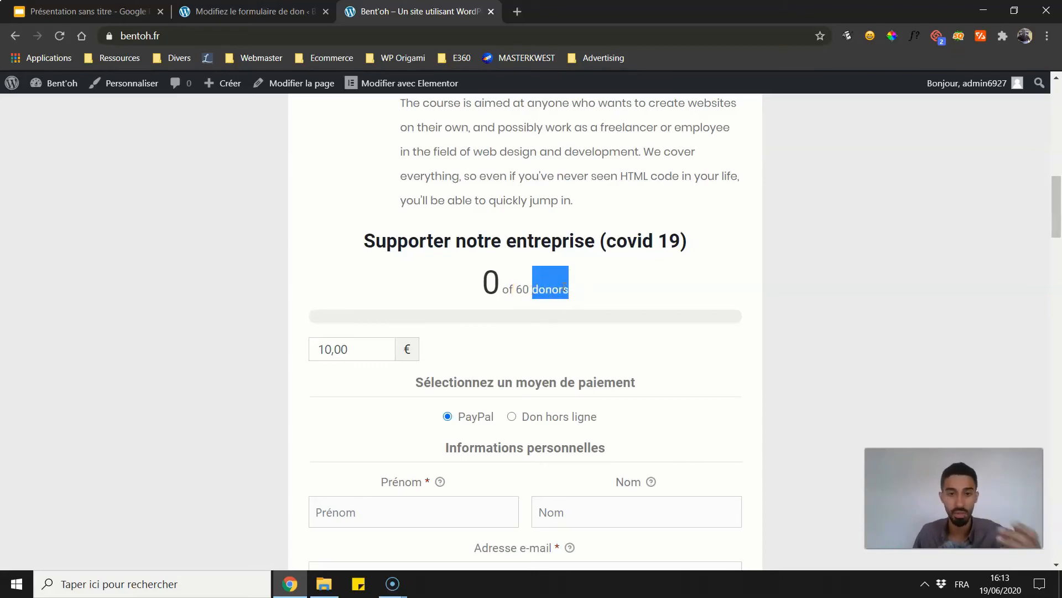
click(303, 180)
scroll(303, 180, down, 3)
- Review the form's donor goal settings and compare them with the donation form on the site
click(249, 11)
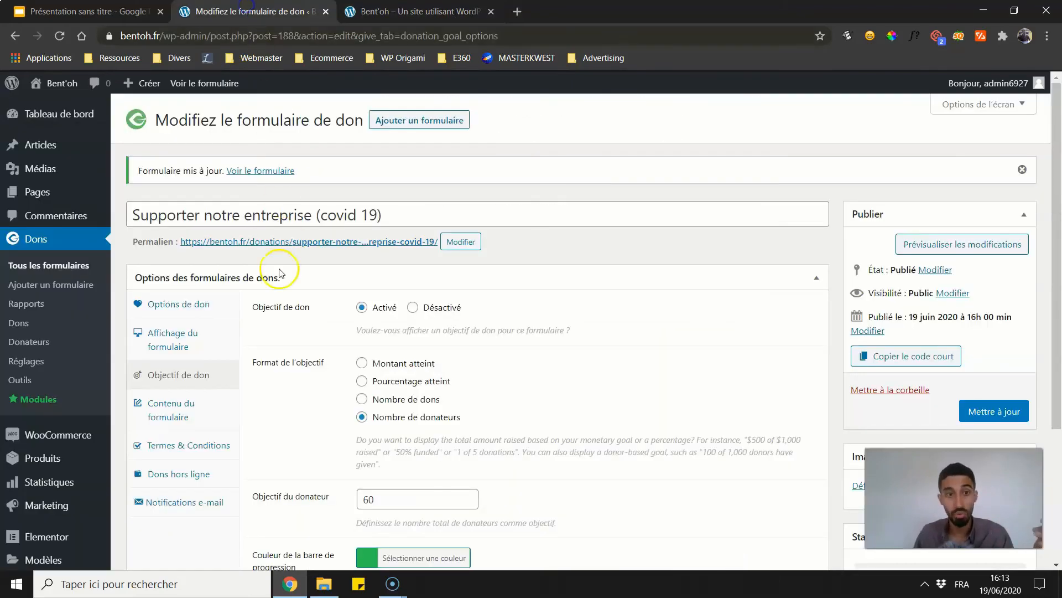
scroll(249, 271, down, 3)
scroll(232, 287, up, 2)
scroll(263, 342, down, 1)
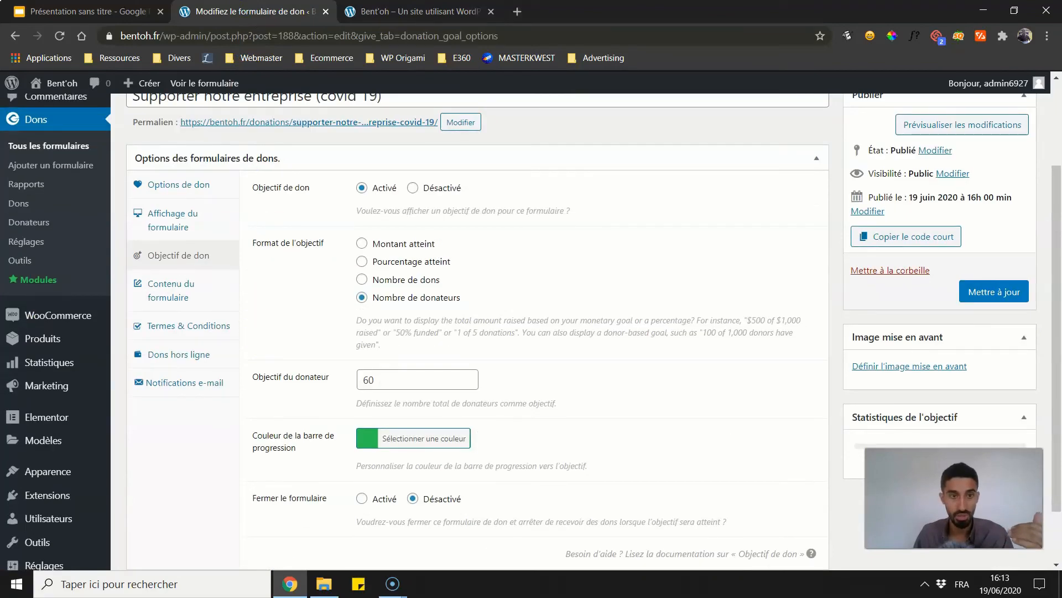
click(415, 11)
scroll(230, 250, up, 1)
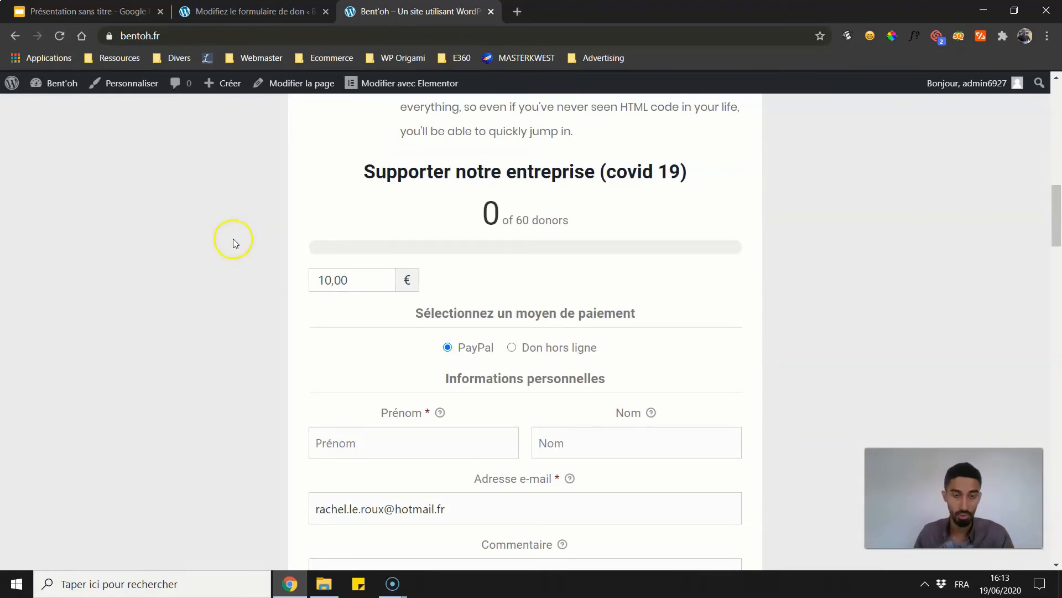
- Examine where the donation form sits on the site's page, below the "Who is it for?" text
scroll(671, 170, up, 10)
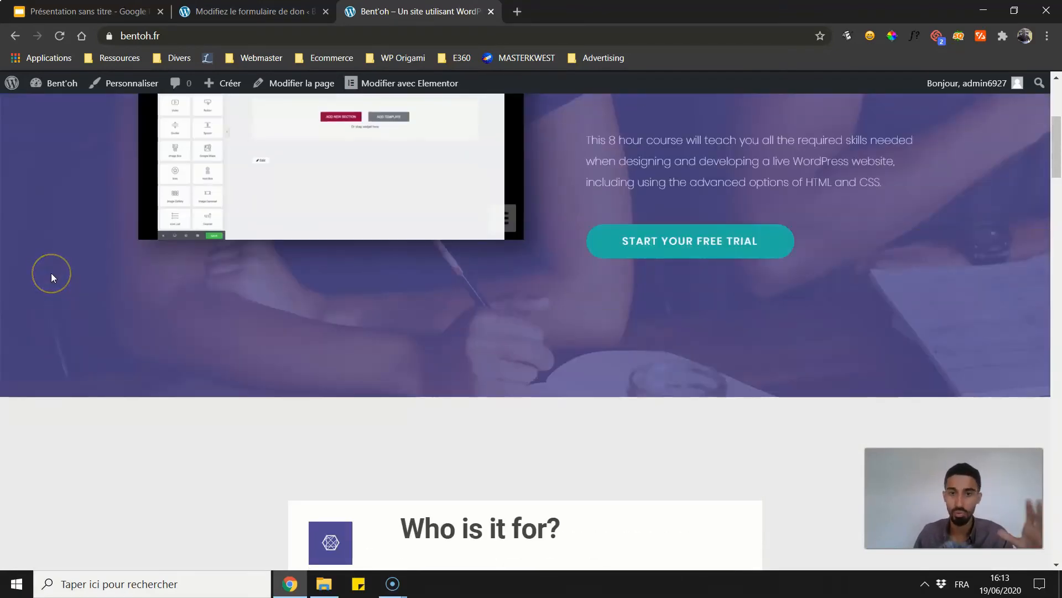
scroll(34, 272, down, 4)
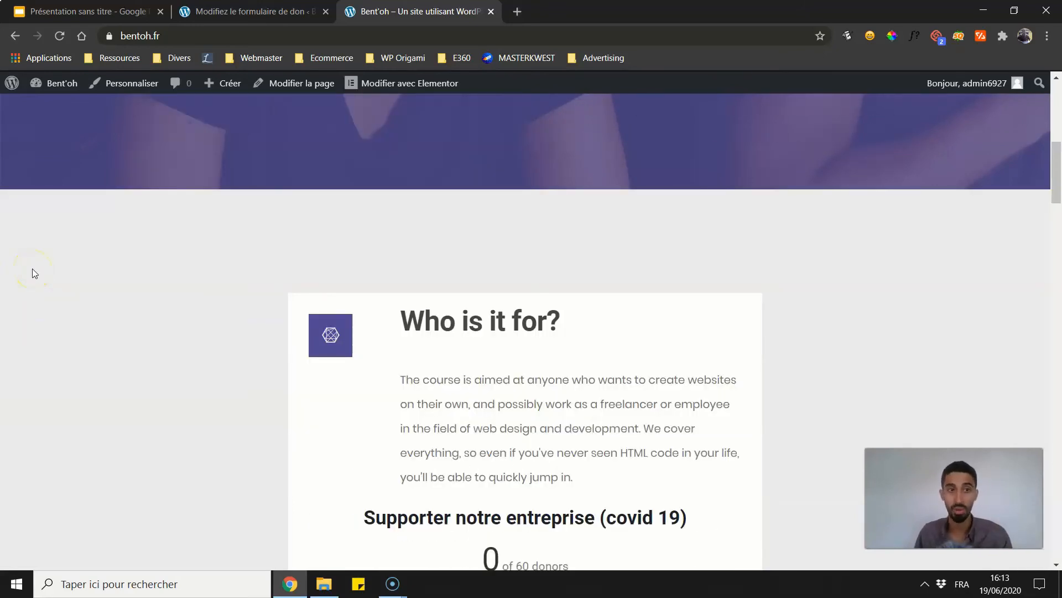
scroll(9, 268, down, 1)
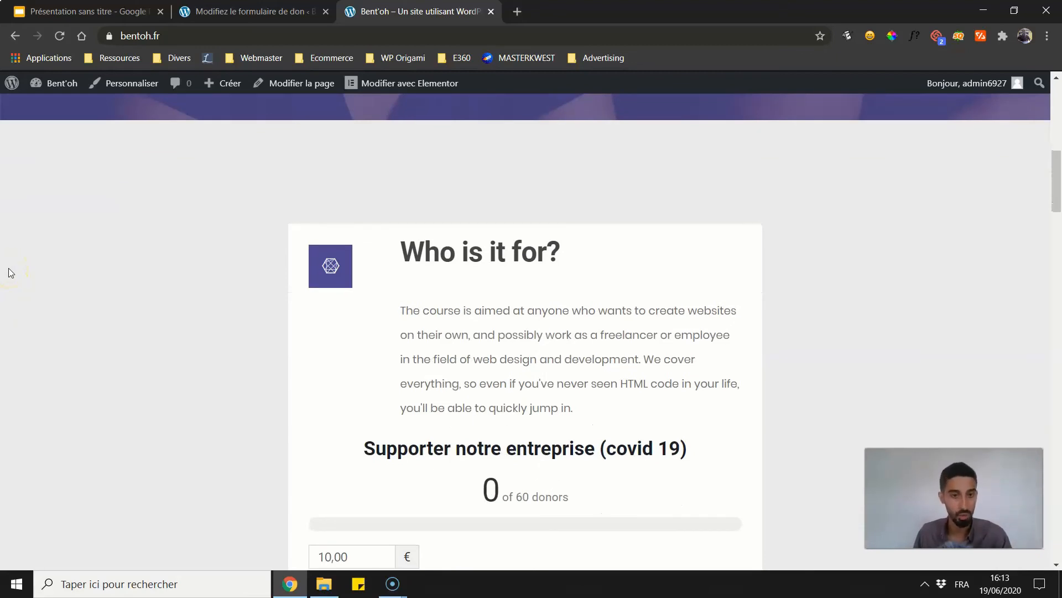
scroll(18, 237, down, 1)
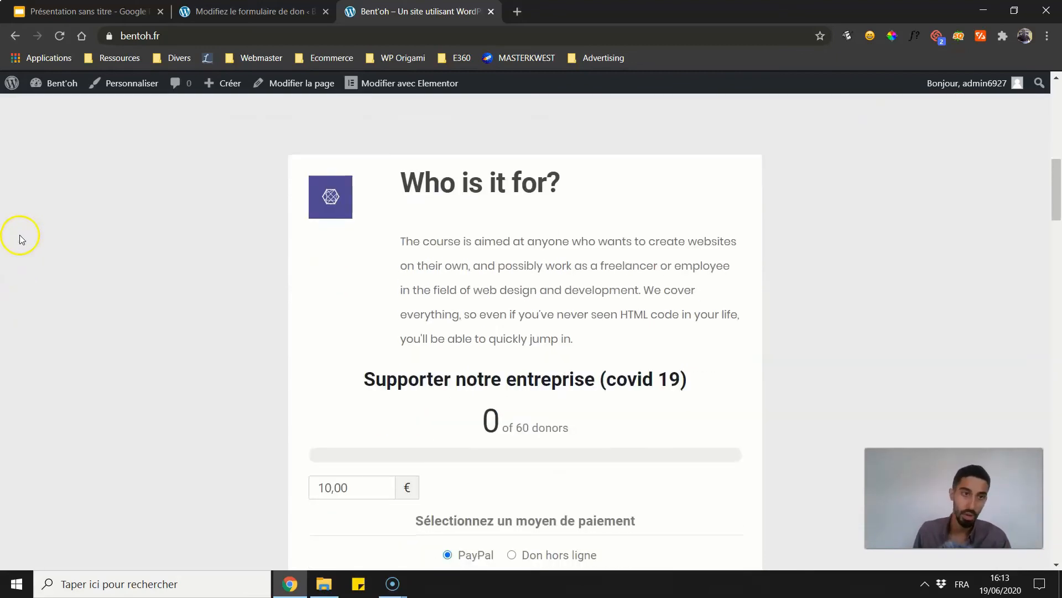
scroll(19, 232, up, 1)
scroll(28, 181, down, 2)
scroll(26, 173, up, 1)
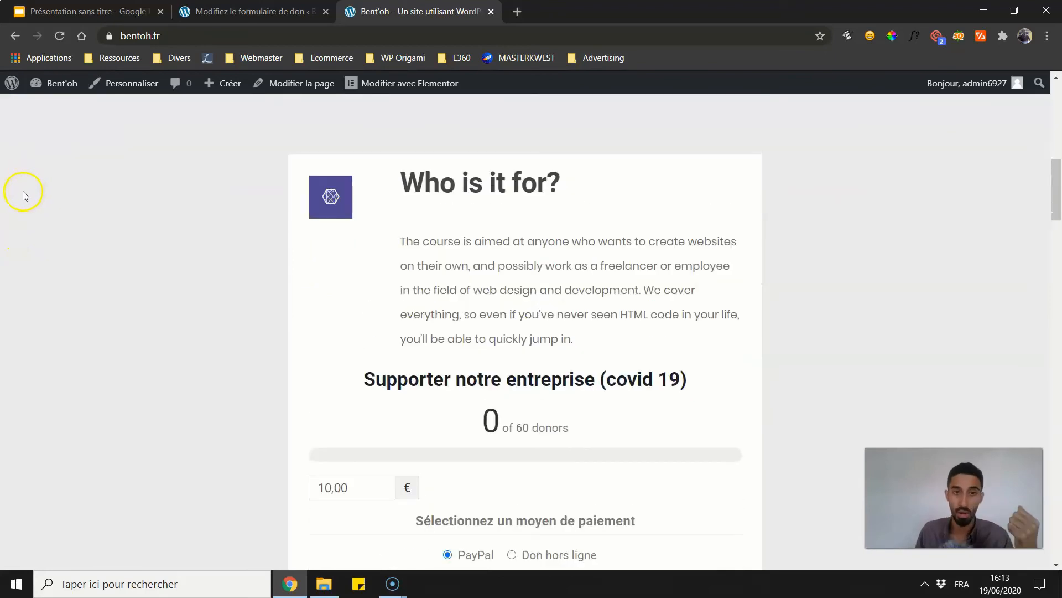
drag(1058, 182, 1058, 201)
- Set Afficher le contenu to Activé in the donation form's Contenu du formulaire options
click(279, 11)
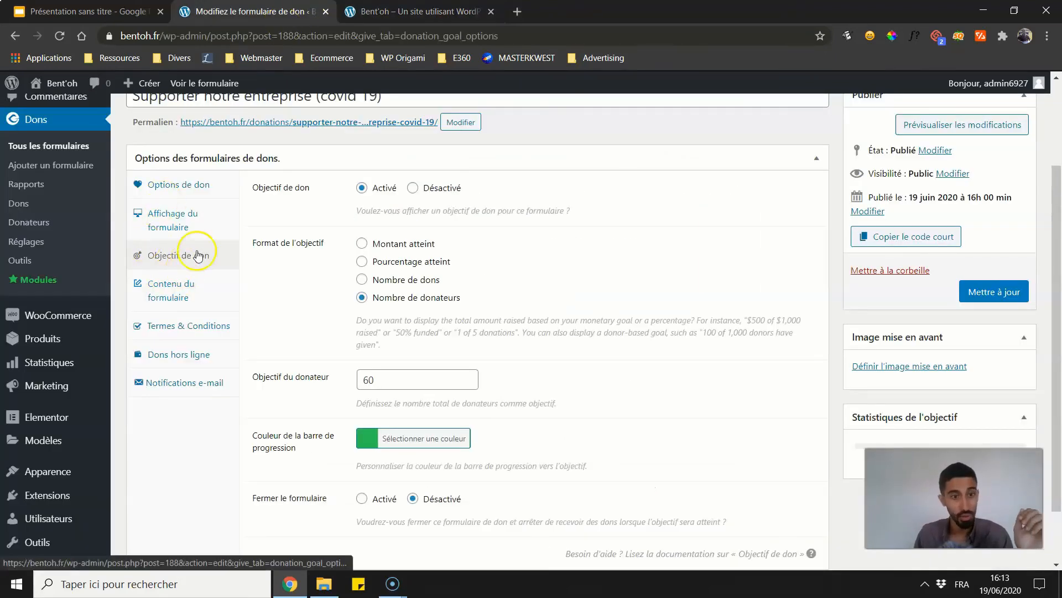
click(171, 285)
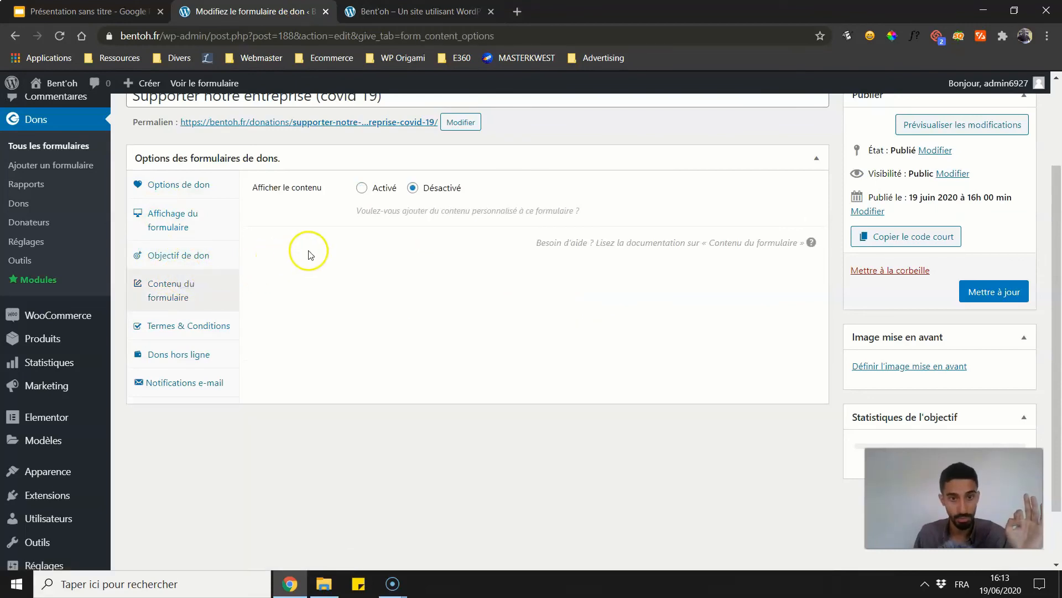
click(360, 187)
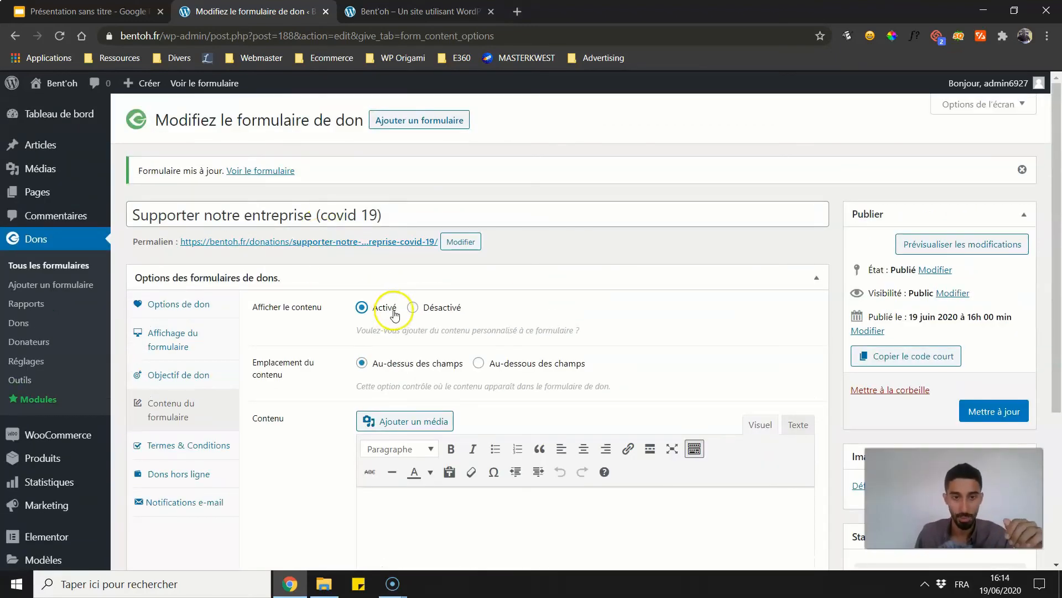
- Examine the content surrounding the embedded donation form on the site's page
click(415, 11)
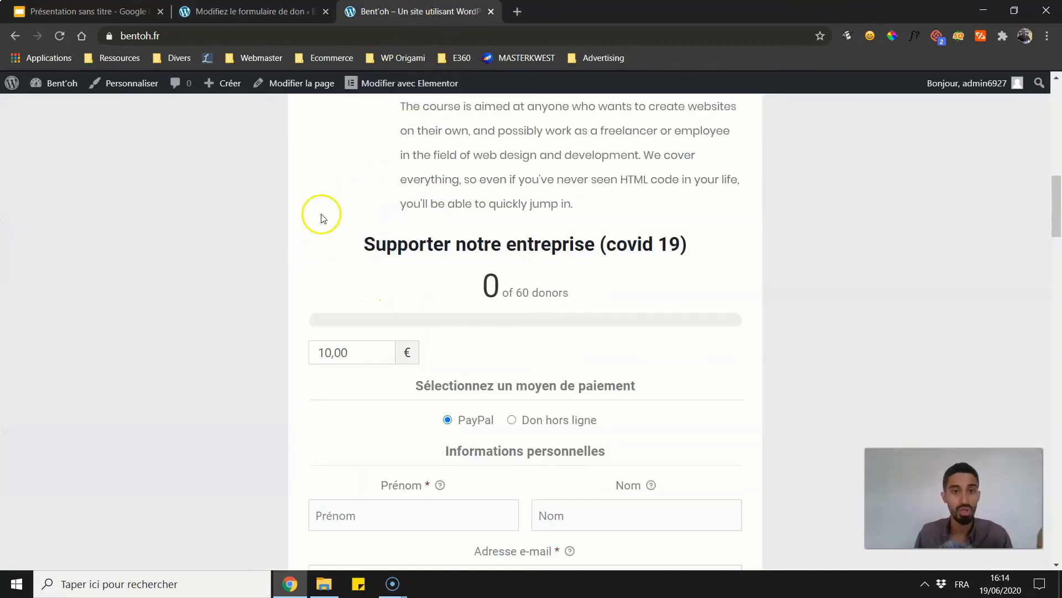
scroll(282, 255, up, 5)
scroll(281, 277, up, 4)
scroll(443, 232, down, 10)
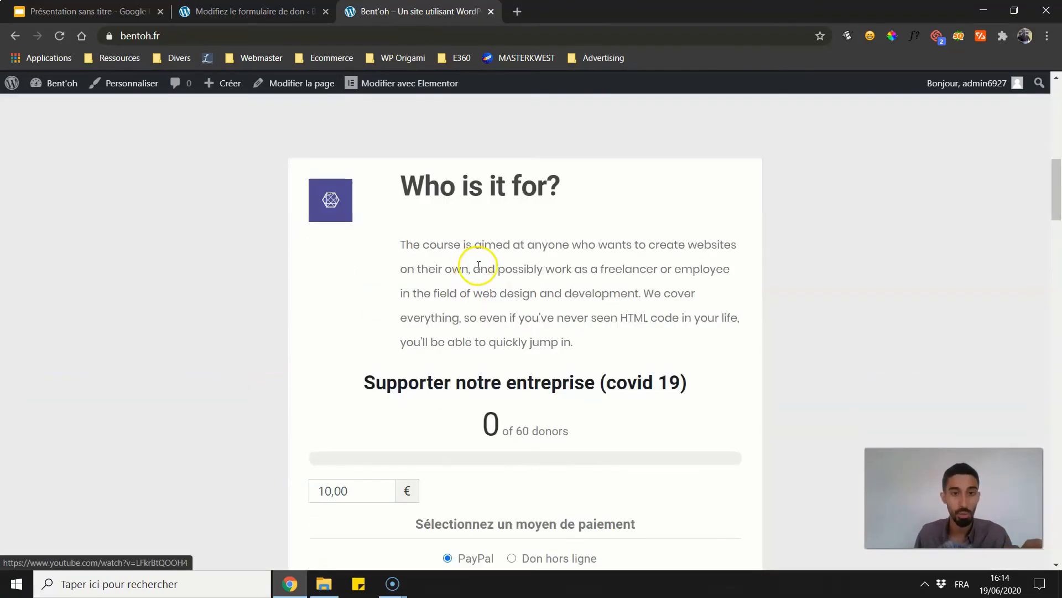
scroll(481, 221, up, 5)
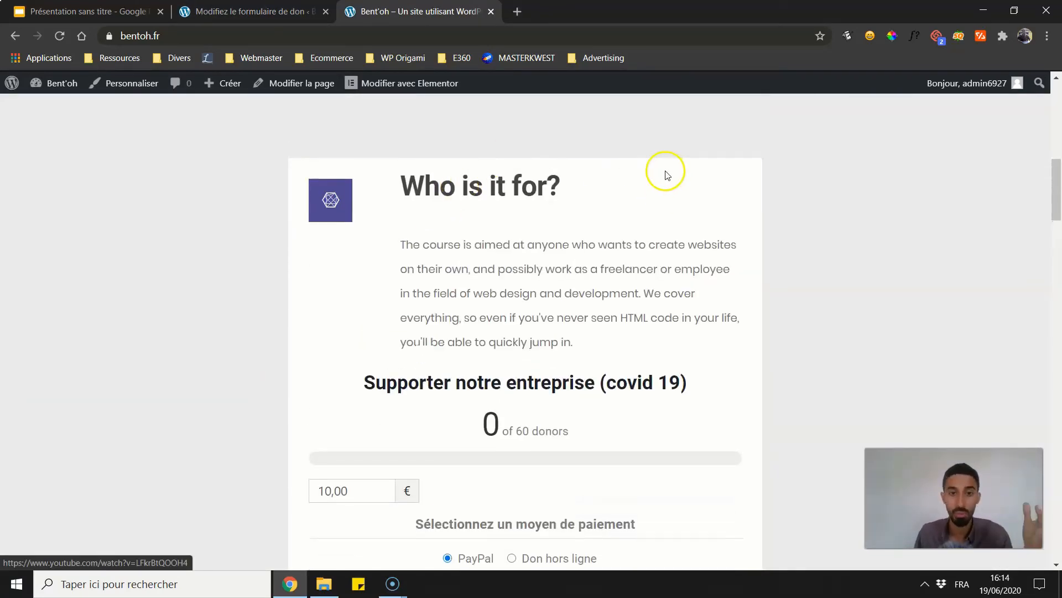
- Open the donation form's permalink in a new browser tab and examine its standalone page from the title to the donate button
click(284, 12)
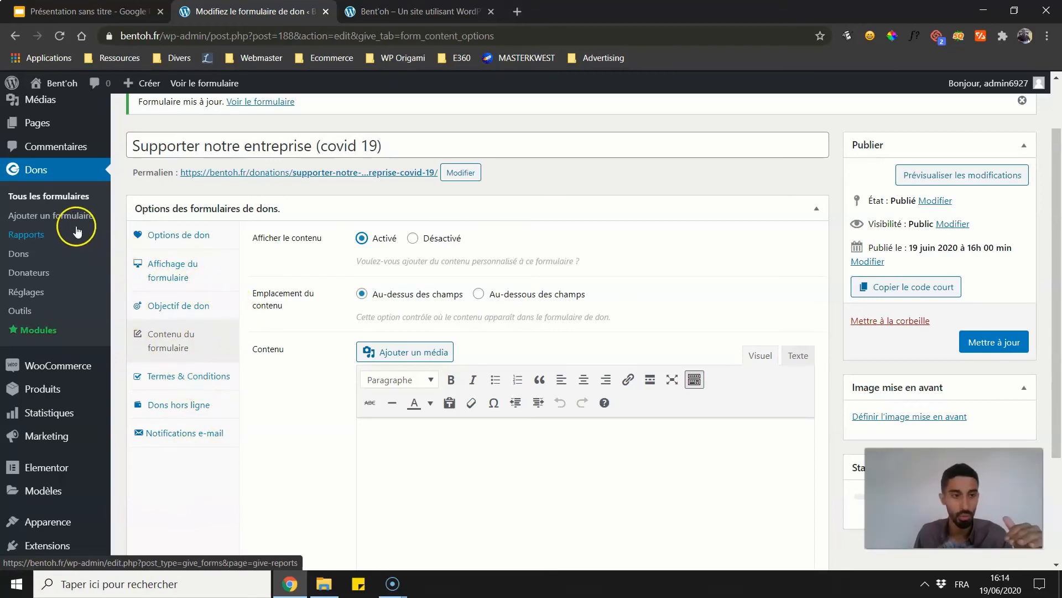
scroll(243, 218, up, 2)
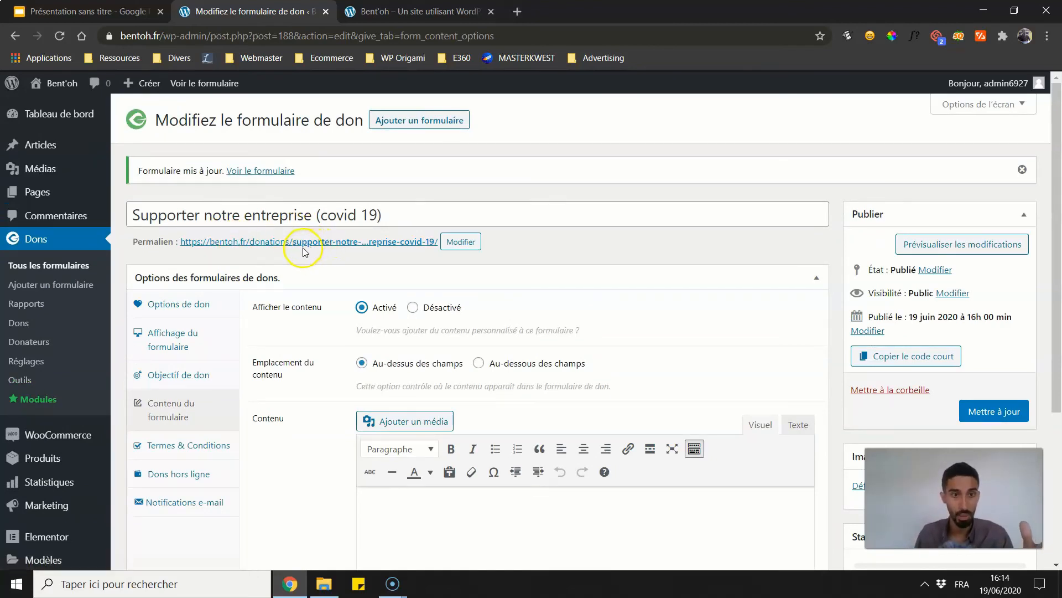
right_click(243, 241)
click(265, 252)
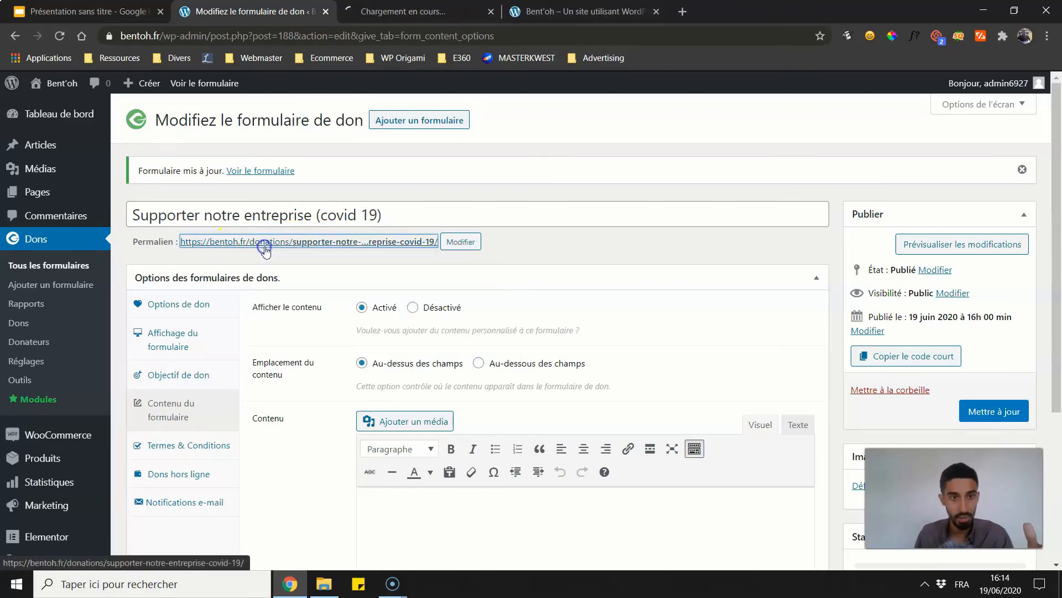
click(415, 11)
scroll(470, 232, down, 4)
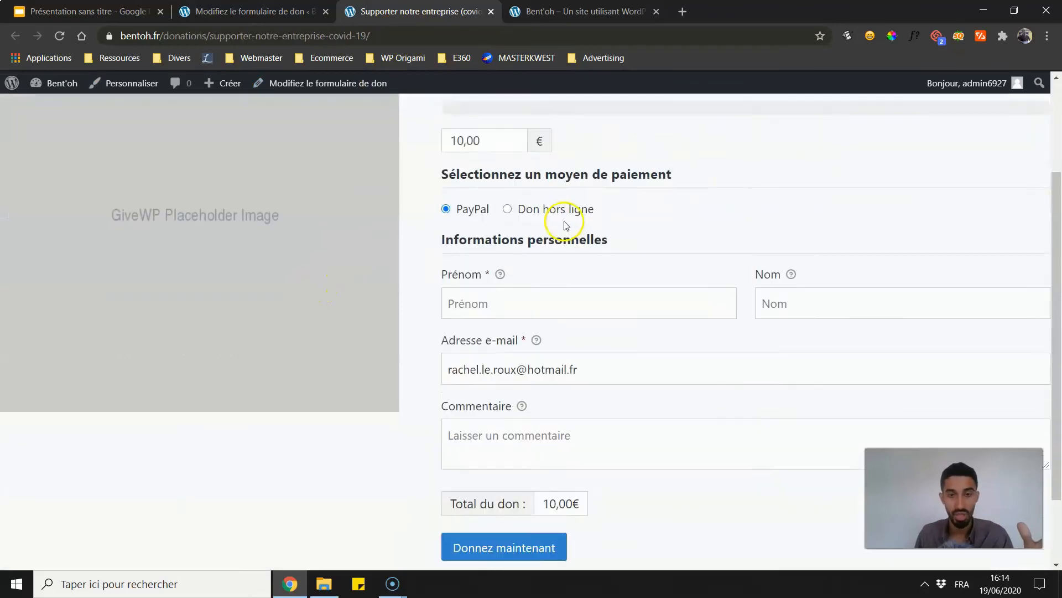
scroll(446, 337, up, 4)
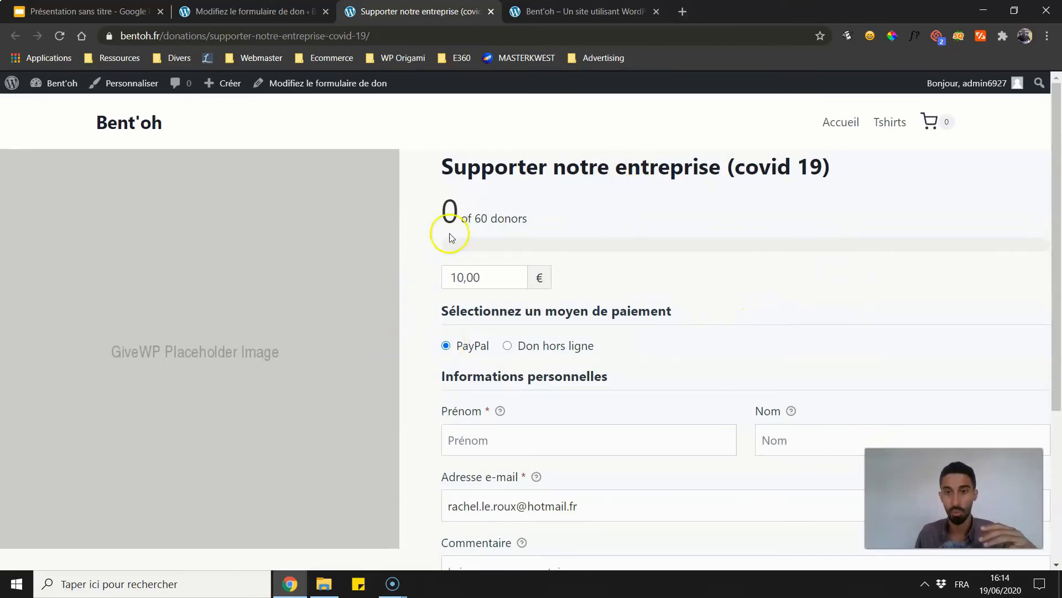
scroll(553, 291, down, 4)
scroll(600, 310, up, 4)
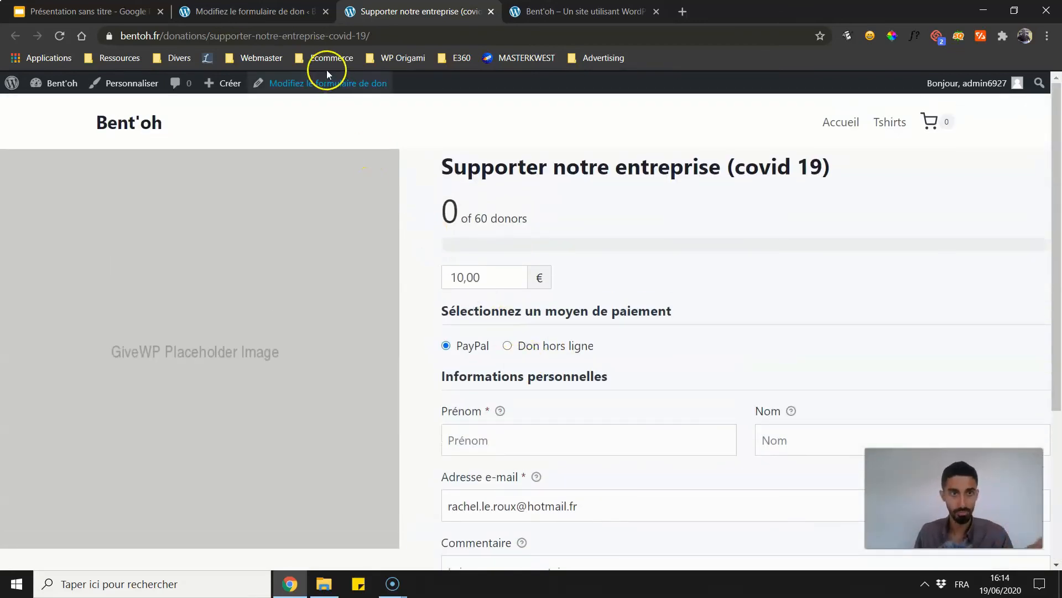
- Inspect the standalone form page's donations URL and compare that page with the site page where the form is embedded
drag(163, 35, 370, 44)
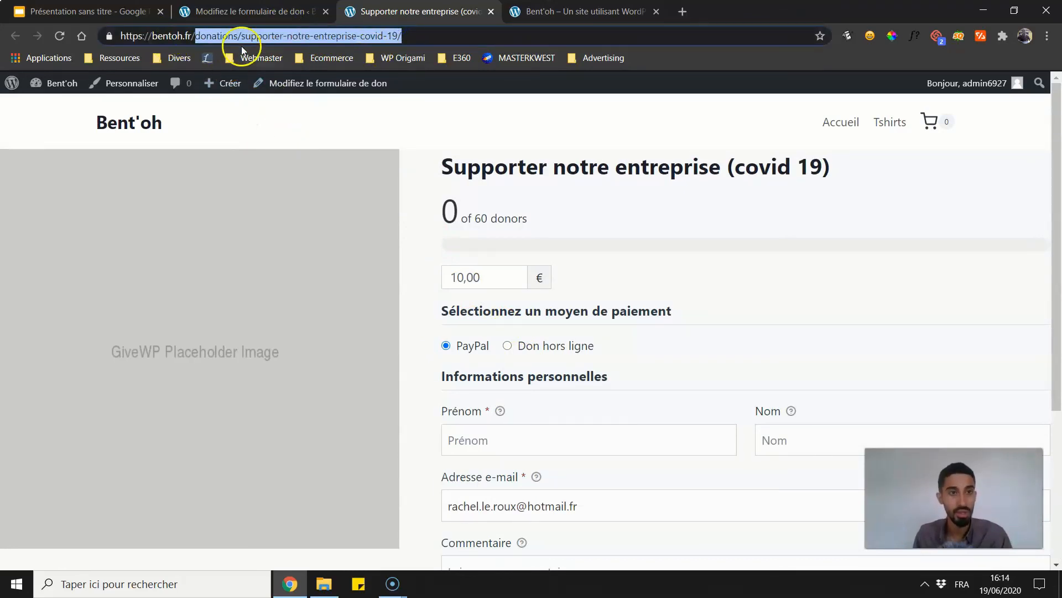
click(339, 36)
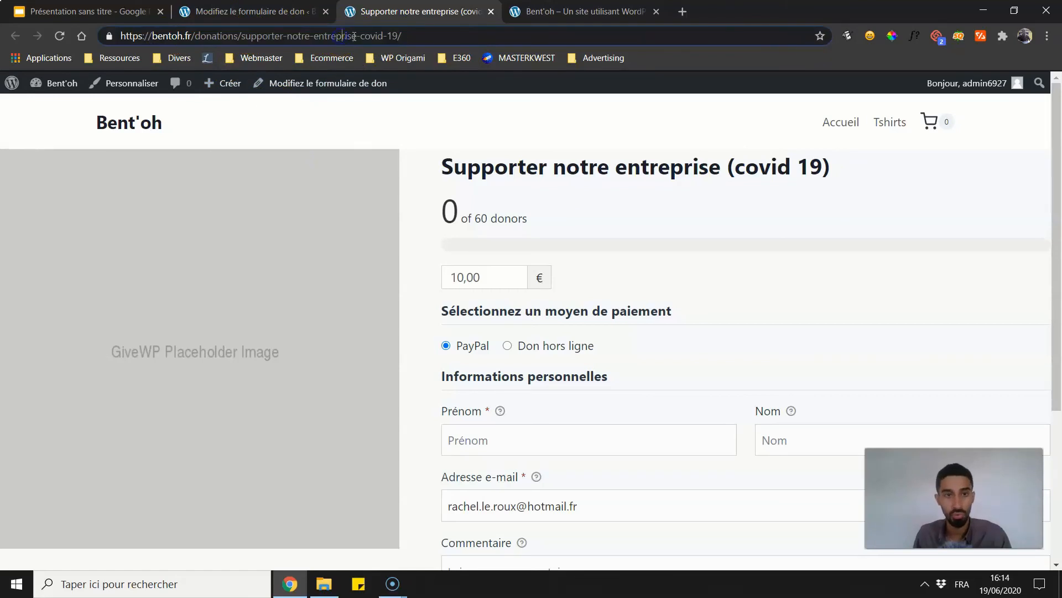
scroll(271, 224, down, 3)
scroll(271, 224, up, 1)
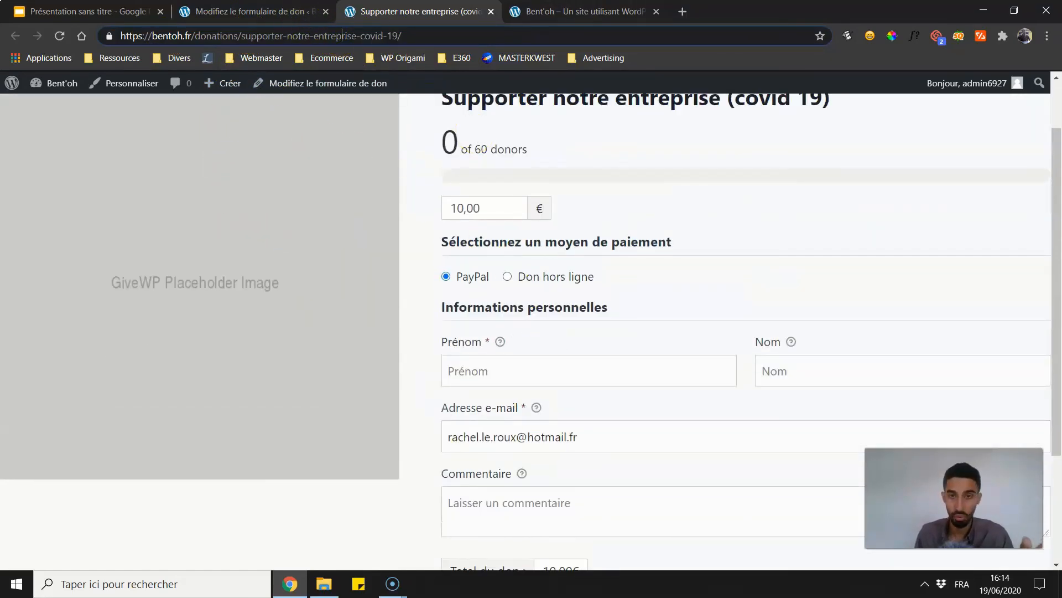
click(631, 12)
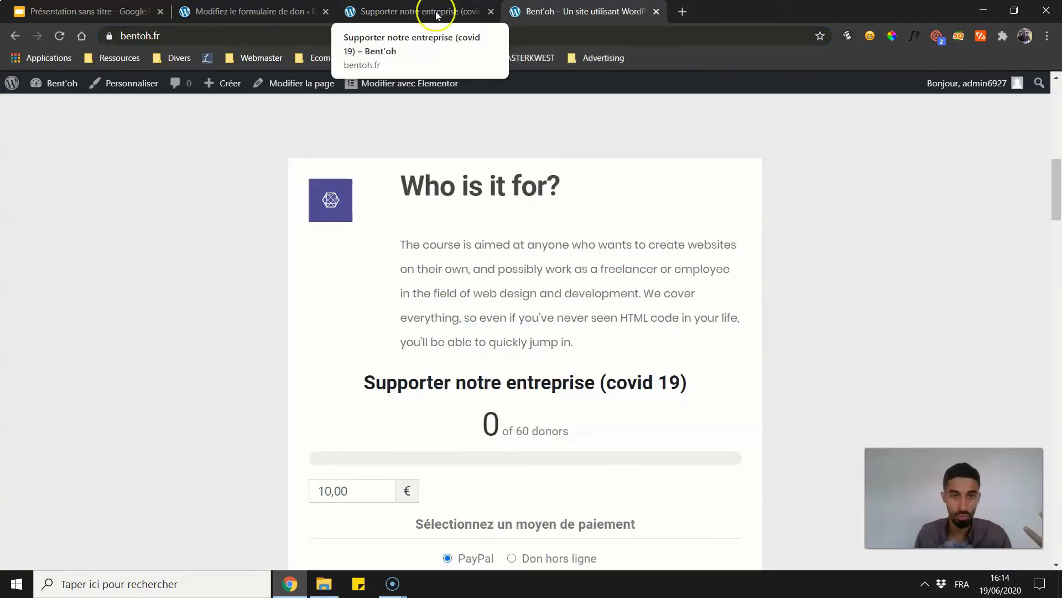
click(416, 9)
scroll(510, 190, up, 2)
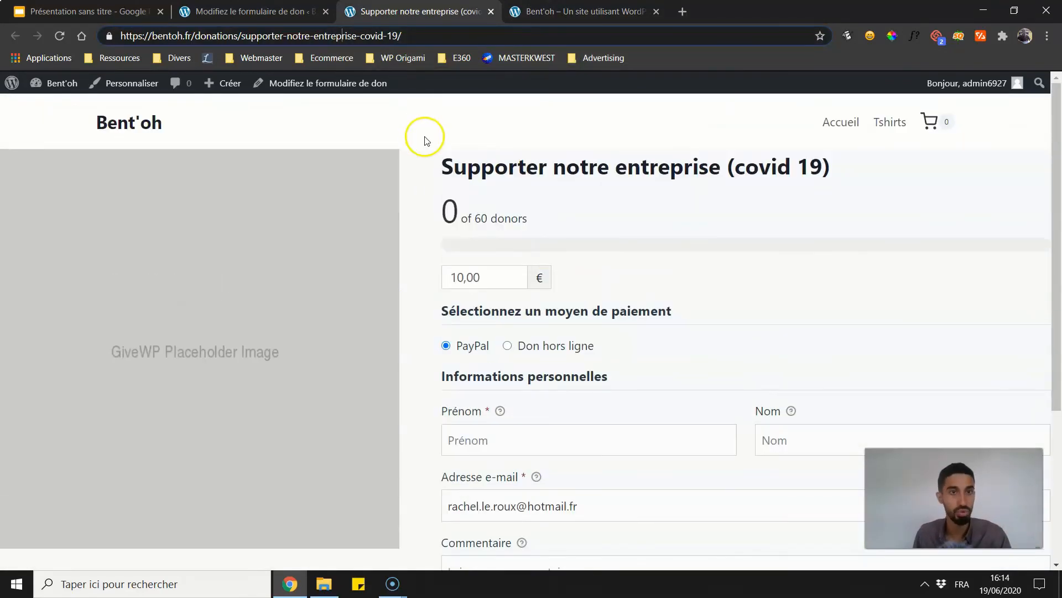
scroll(399, 167, down, 1)
scroll(398, 167, up, 1)
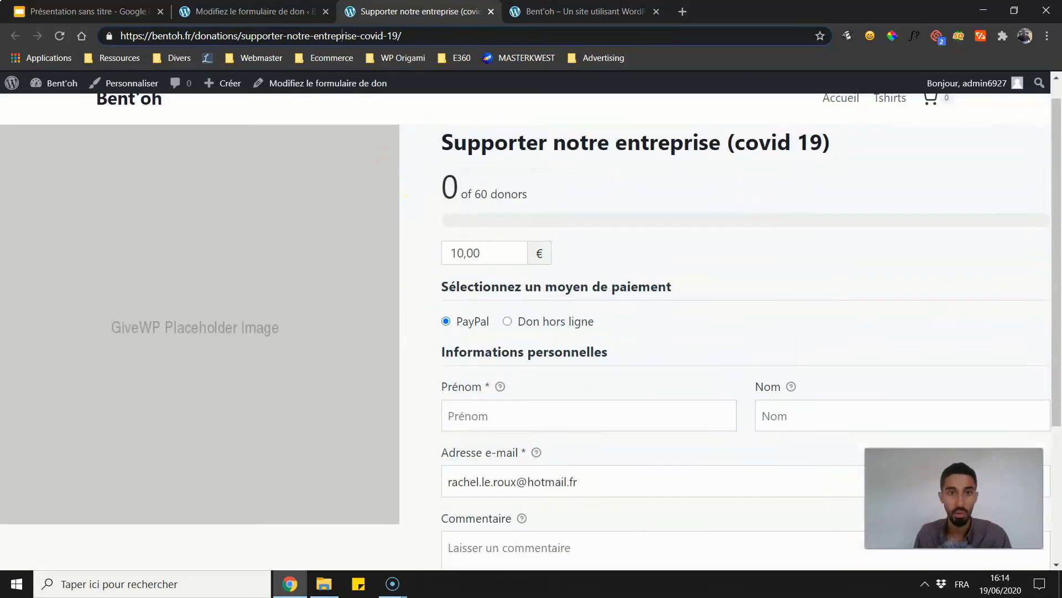
- Review the form's content display, placement and editor settings, and compare them with its standalone page
click(281, 10)
scroll(202, 391, down, 1)
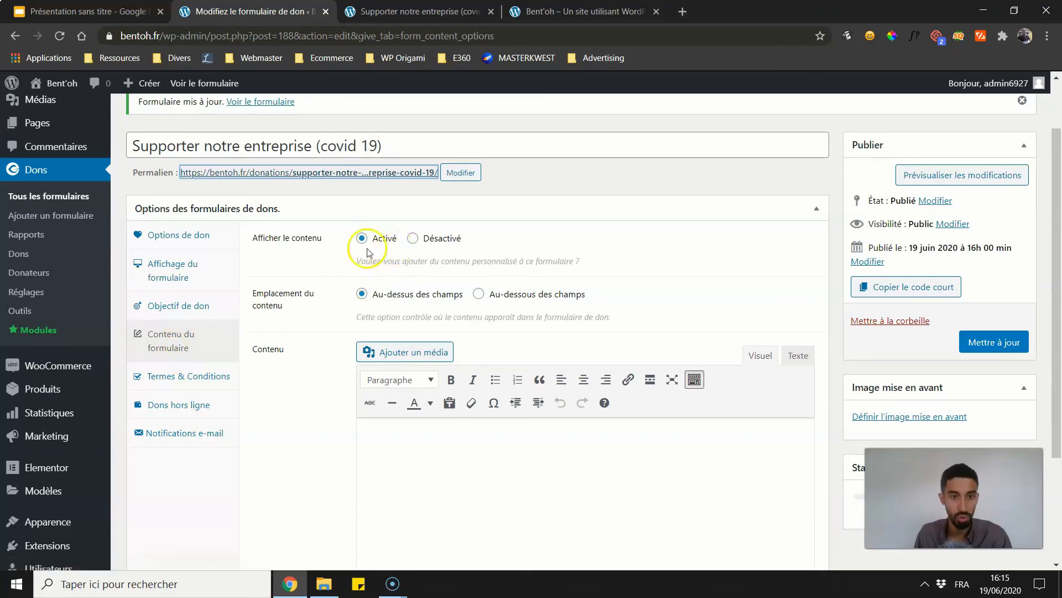
scroll(367, 287, down, 2)
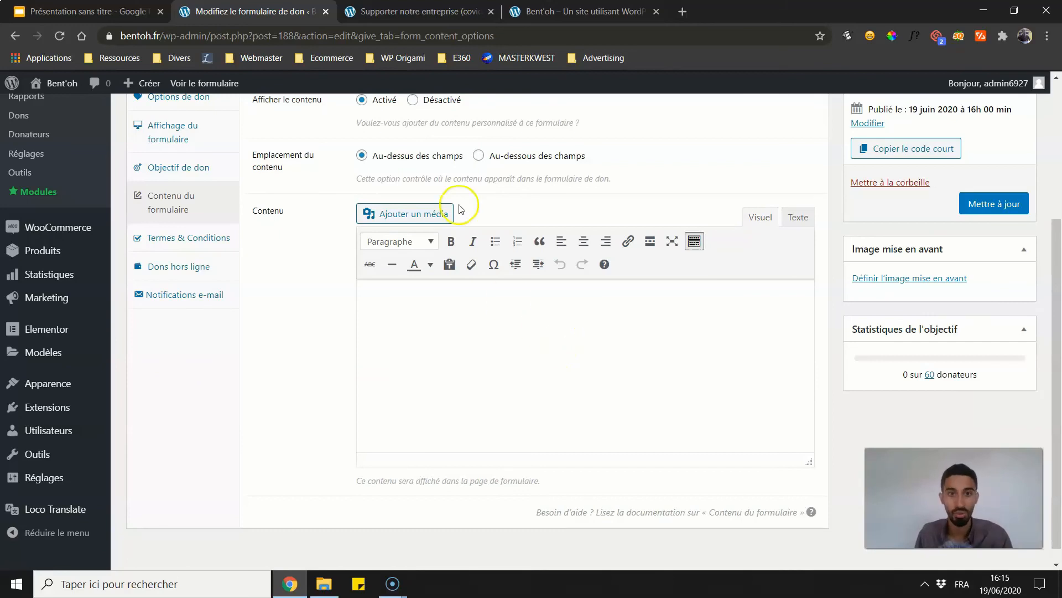
scroll(428, 144, up, 3)
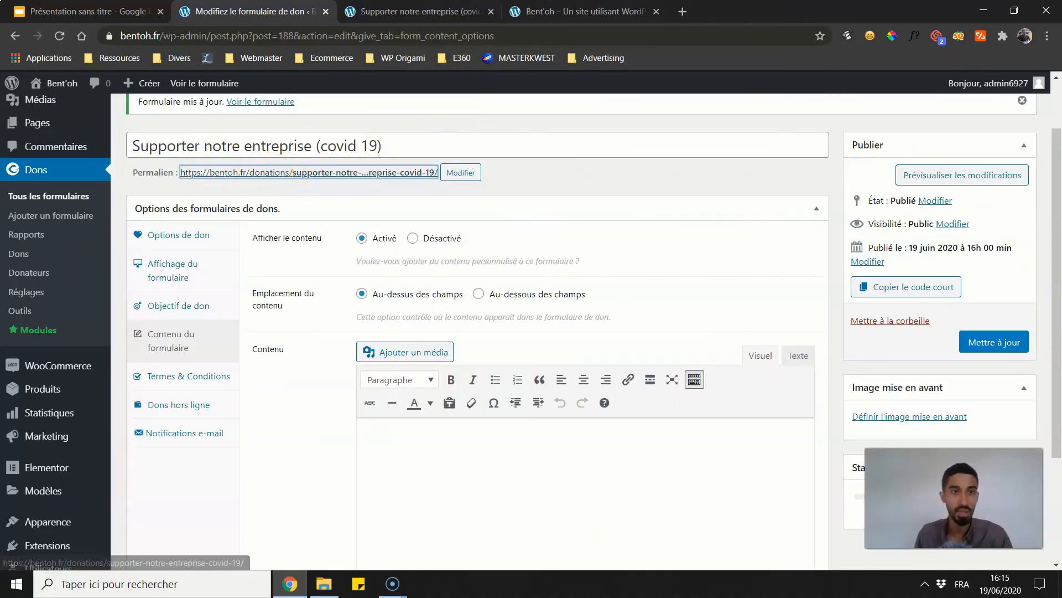
click(425, 12)
scroll(595, 436, down, 2)
scroll(465, 308, up, 1)
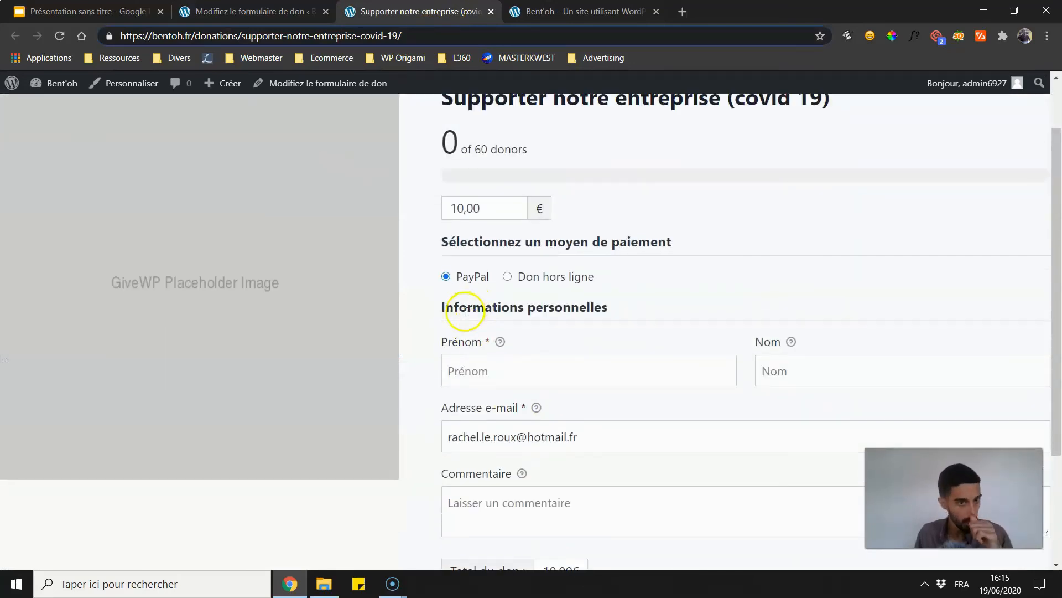
scroll(383, 277, up, 1)
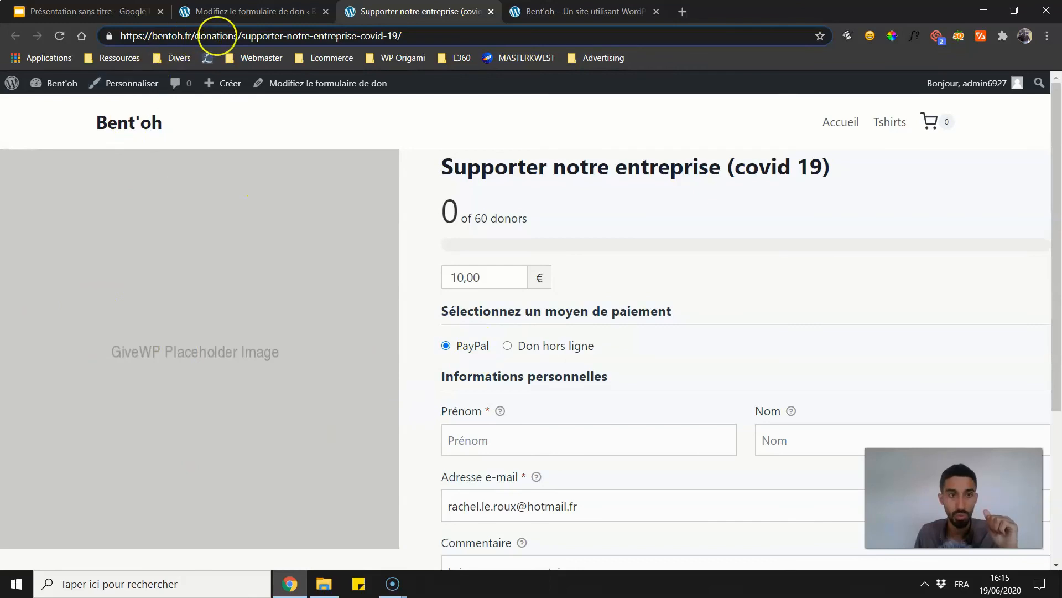
- View the media library offered for the form's featured image, close it, and check the placeholder image on the standalone page
click(249, 11)
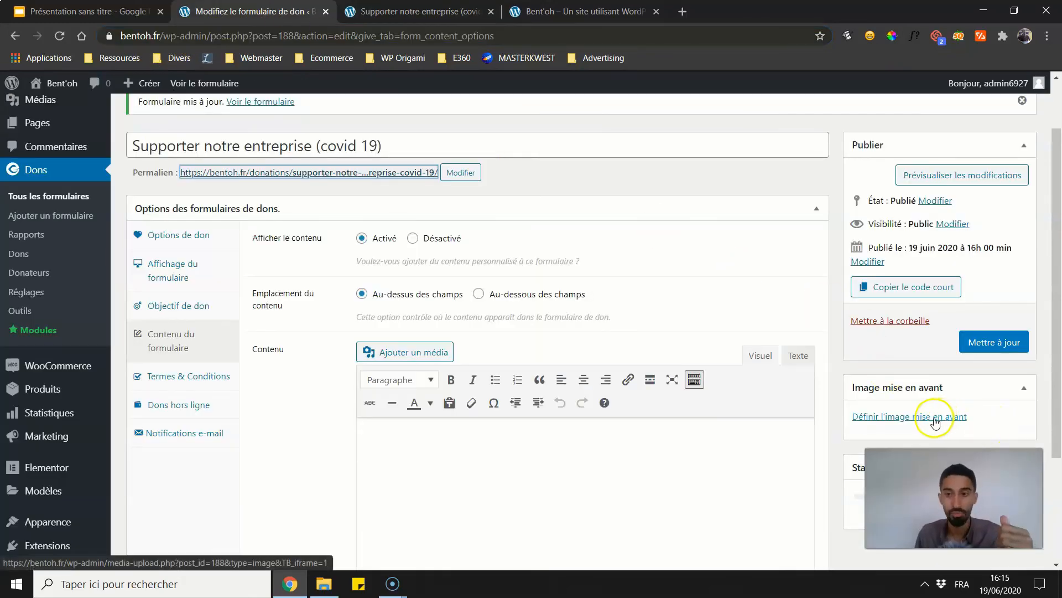
click(891, 417)
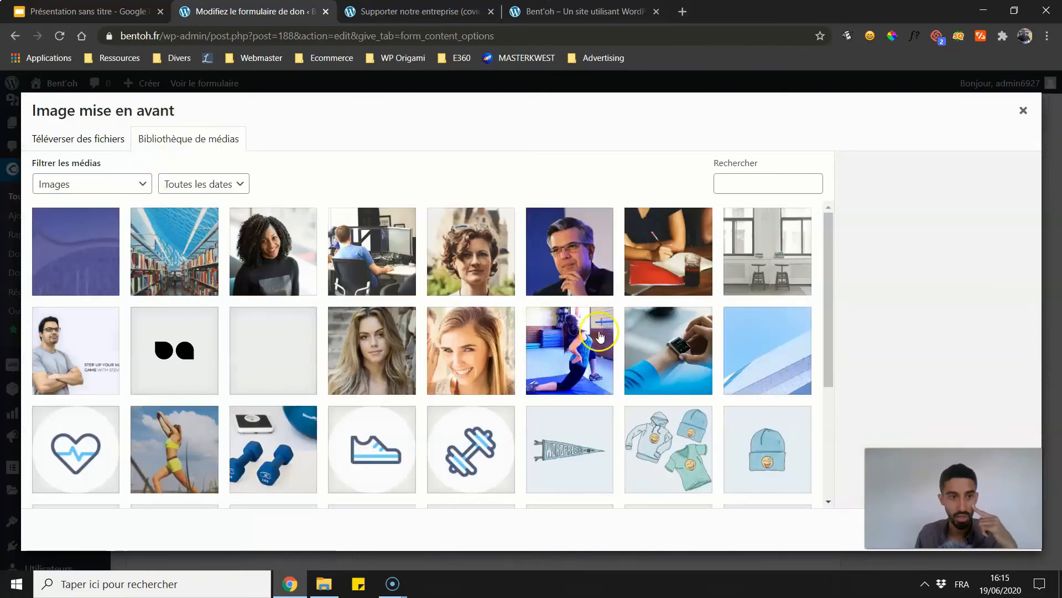
click(1023, 111)
click(415, 11)
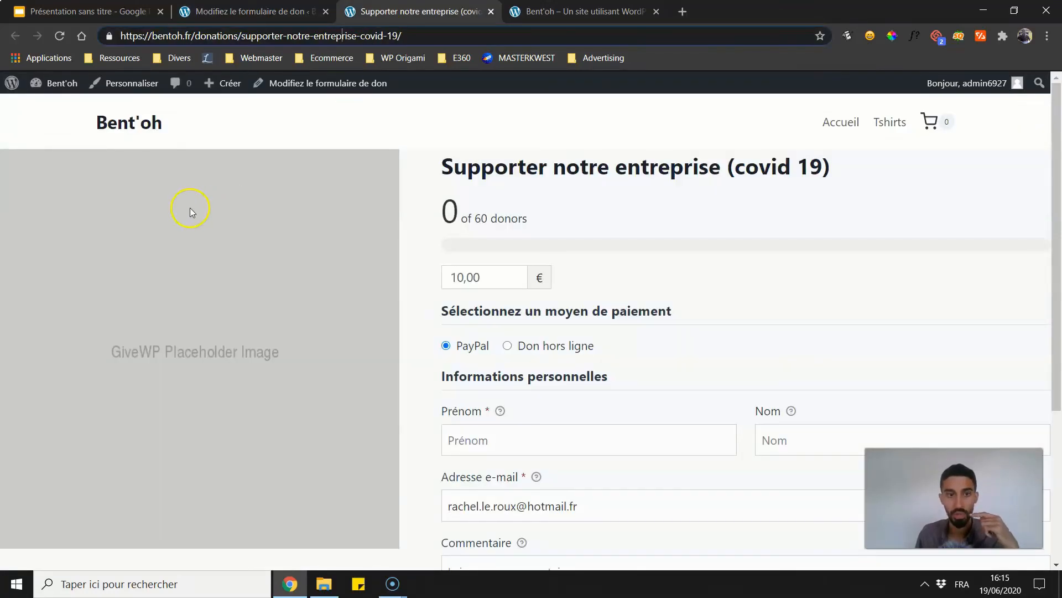
scroll(491, 343, down, 4)
scroll(387, 332, up, 2)
click(240, 17)
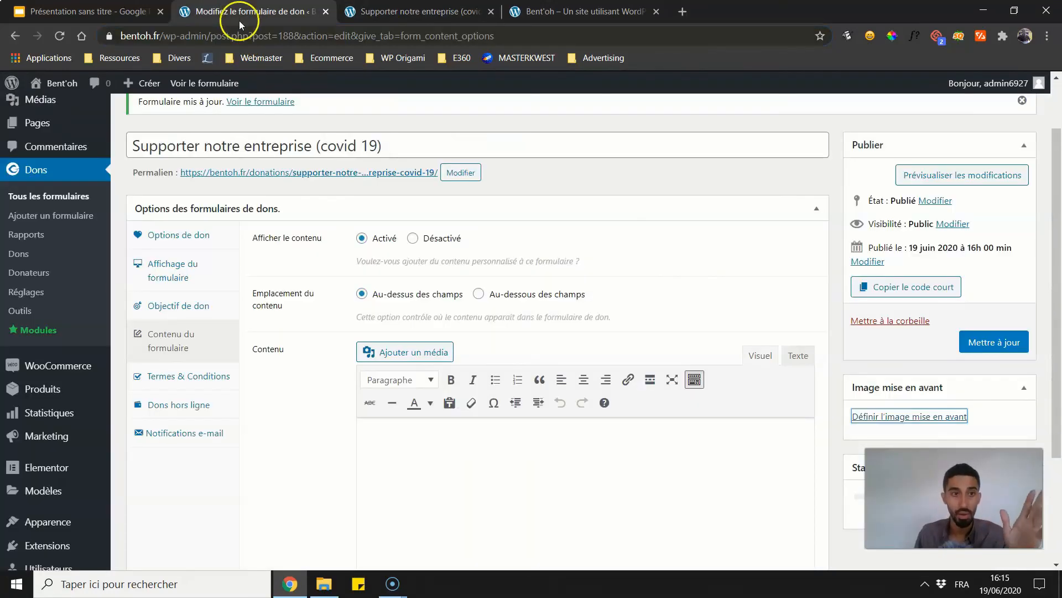
- Dismiss the form's update notice and examine the image area and donation fields on its standalone page
scroll(170, 201, up, 2)
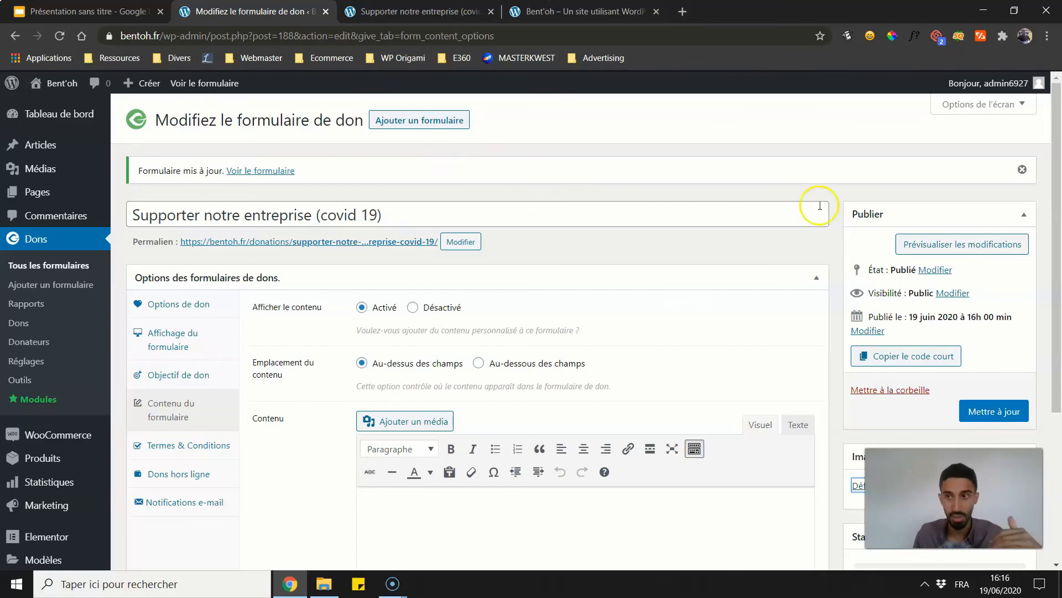
click(1023, 169)
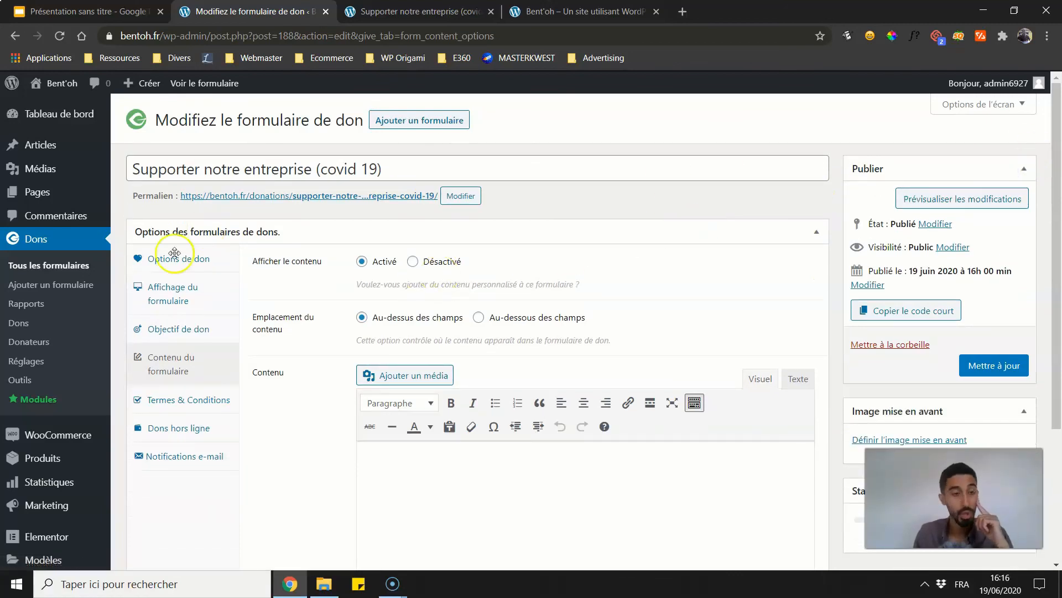
click(348, 12)
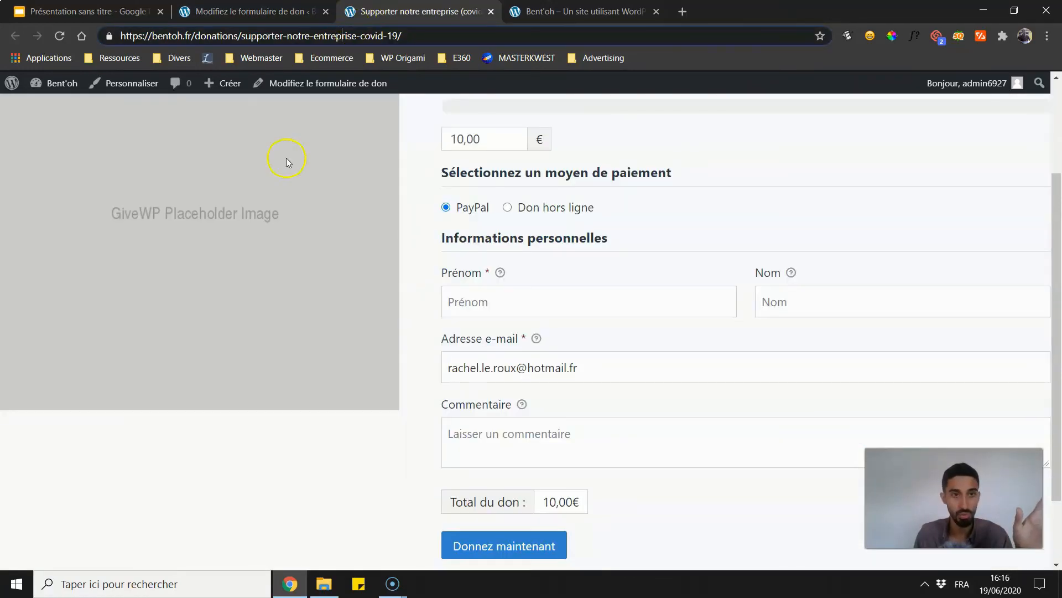
scroll(287, 161, up, 3)
scroll(272, 245, down, 2)
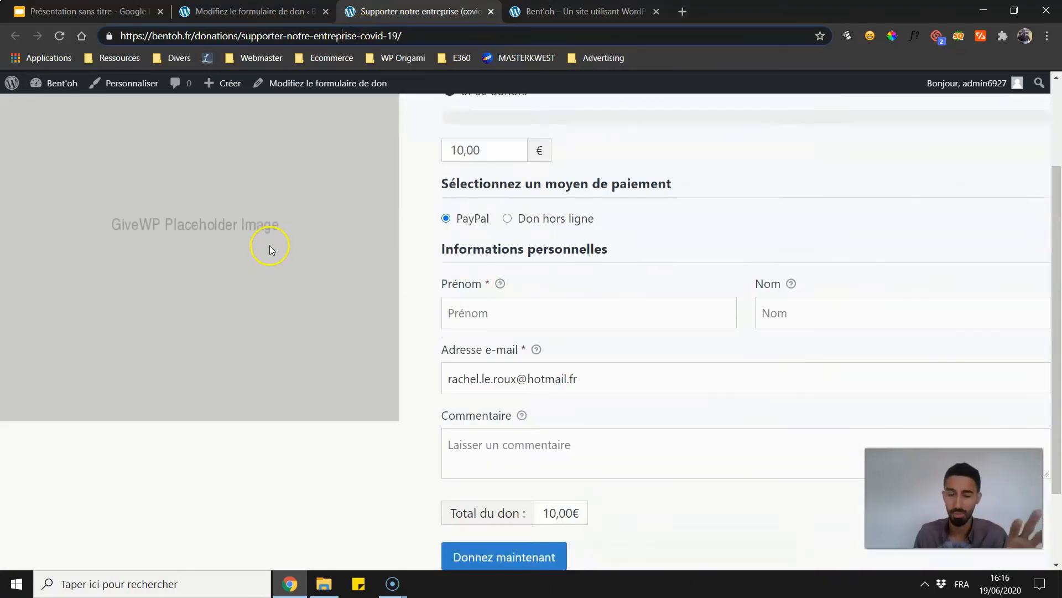
scroll(270, 245, up, 3)
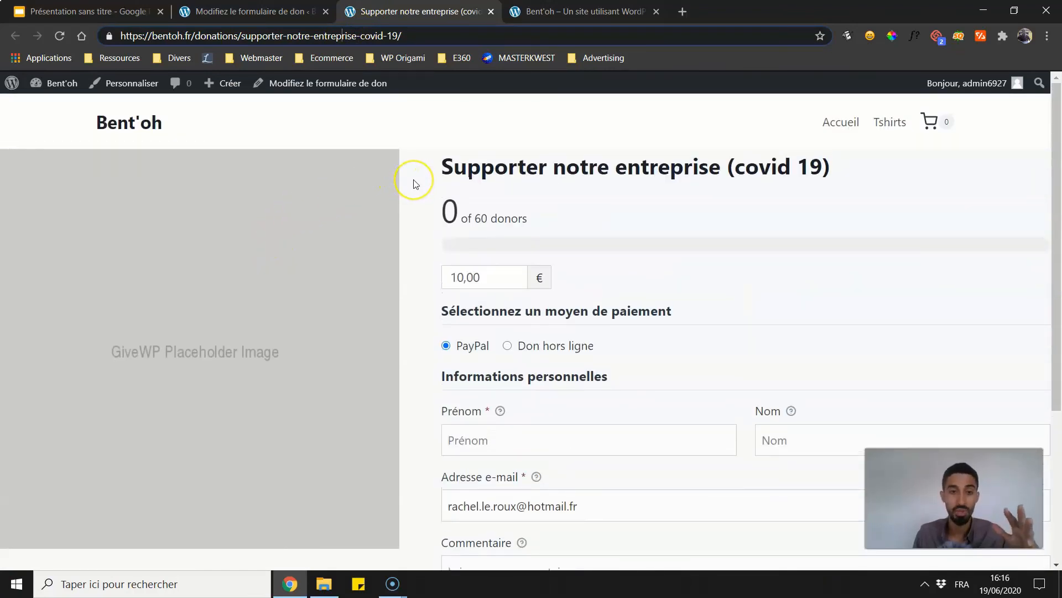